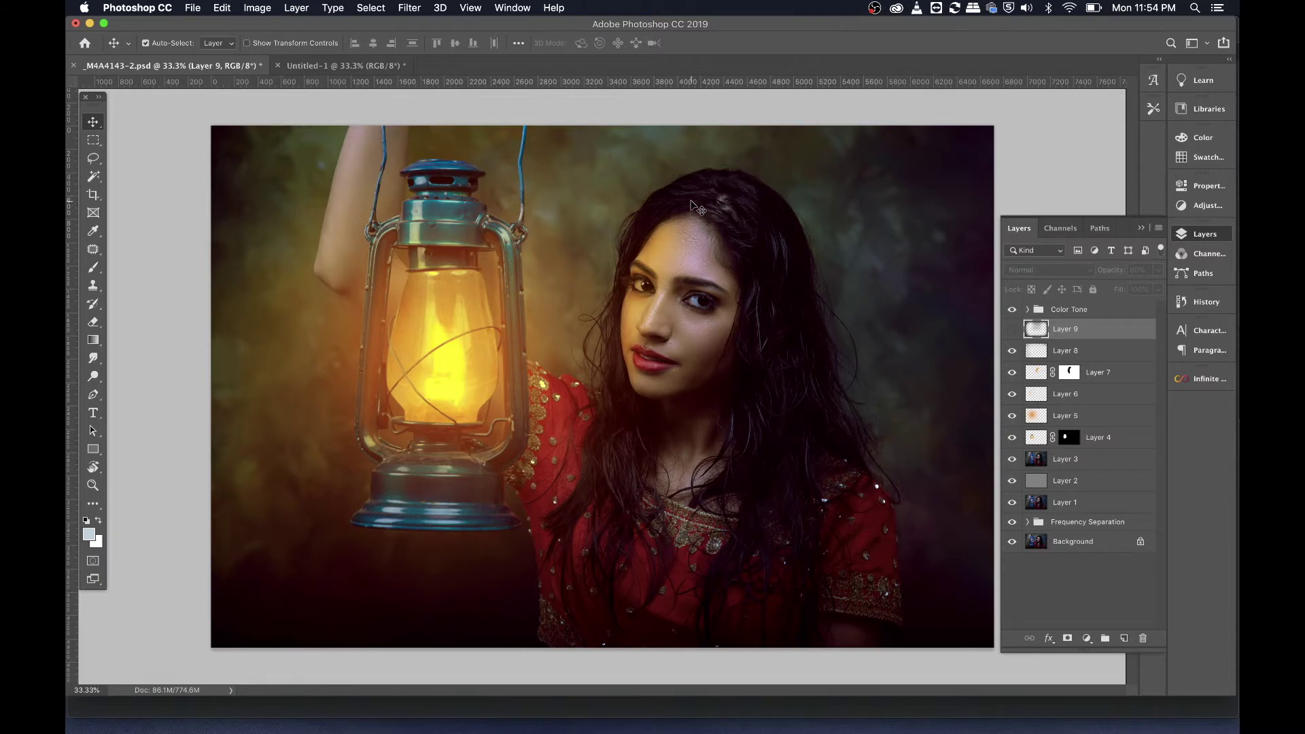
- Switch to the Untitled-1 image and examine the skin texture around the woman's eyes, nose, mouth and chin up close
{"action": "left_click", "coordinate": [360, 68]}
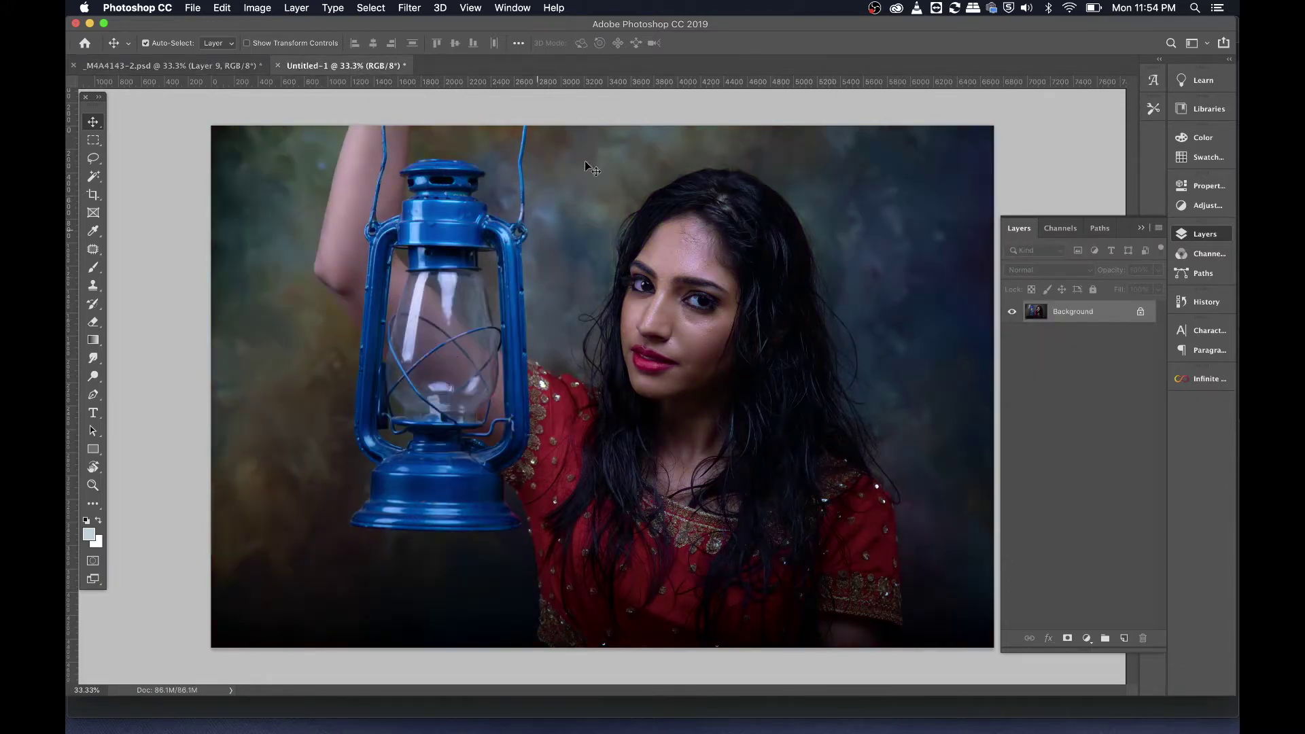
{"action": "key", "text": "super+equal"}
{"action": "key", "text": "super+equal"}
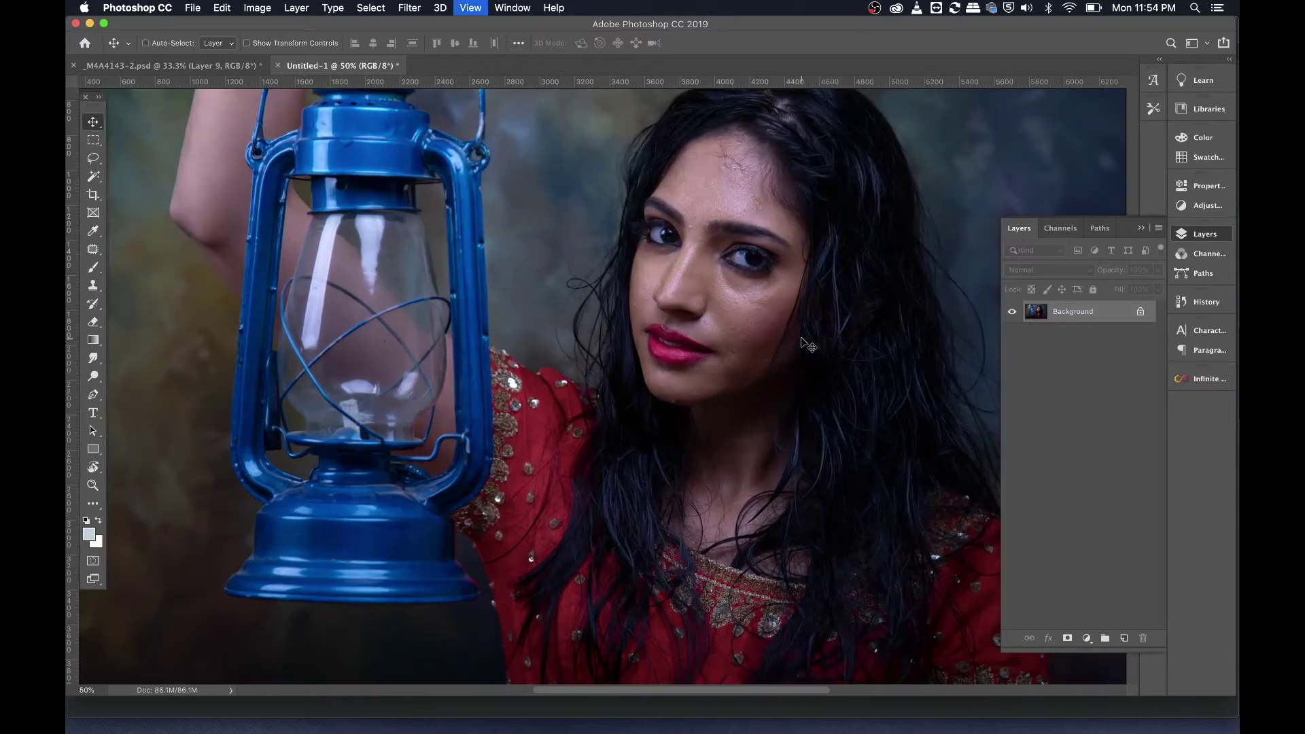
{"action": "left_click_drag", "start_coordinate": [759, 369], "coordinate": [582, 443]}
{"action": "key", "text": "super+r"}
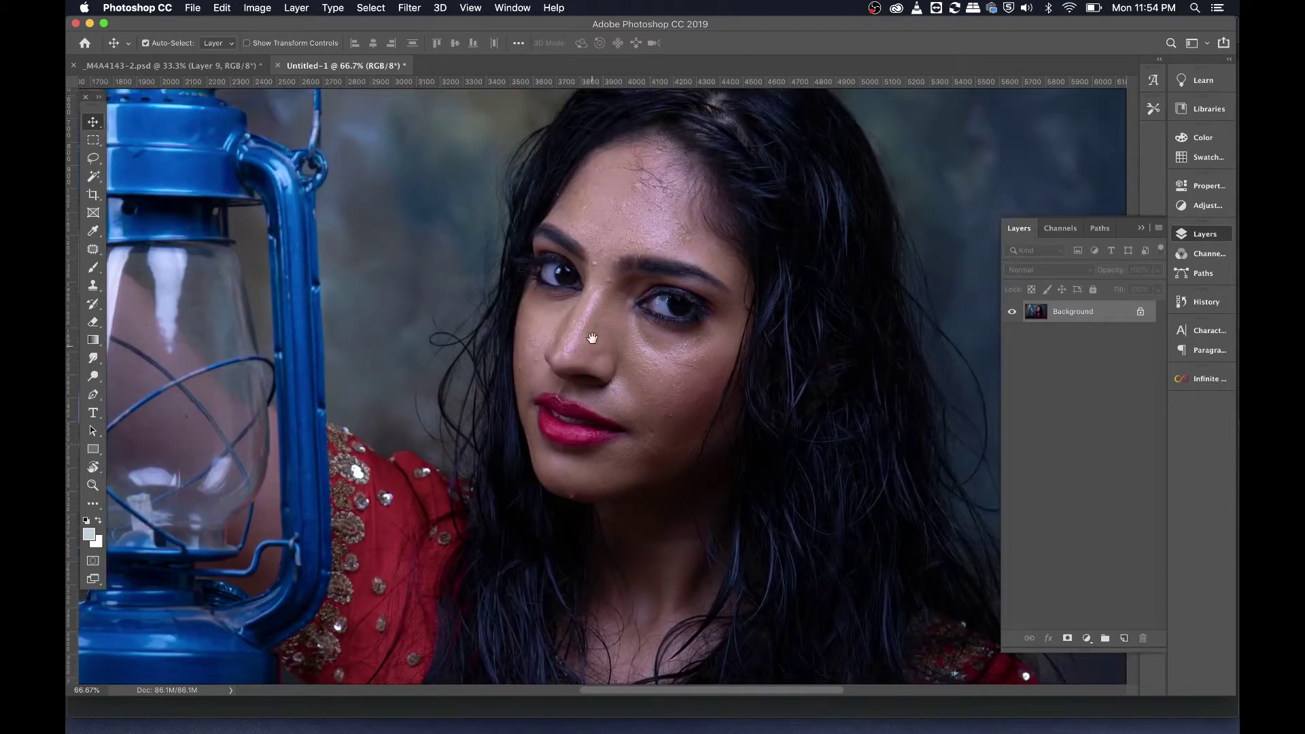
{"action": "scroll", "coordinate": [581, 408], "scroll_direction": "up", "scroll_amount": 2}
{"action": "key", "text": "super+equal"}
{"action": "key", "text": "super+equal"}
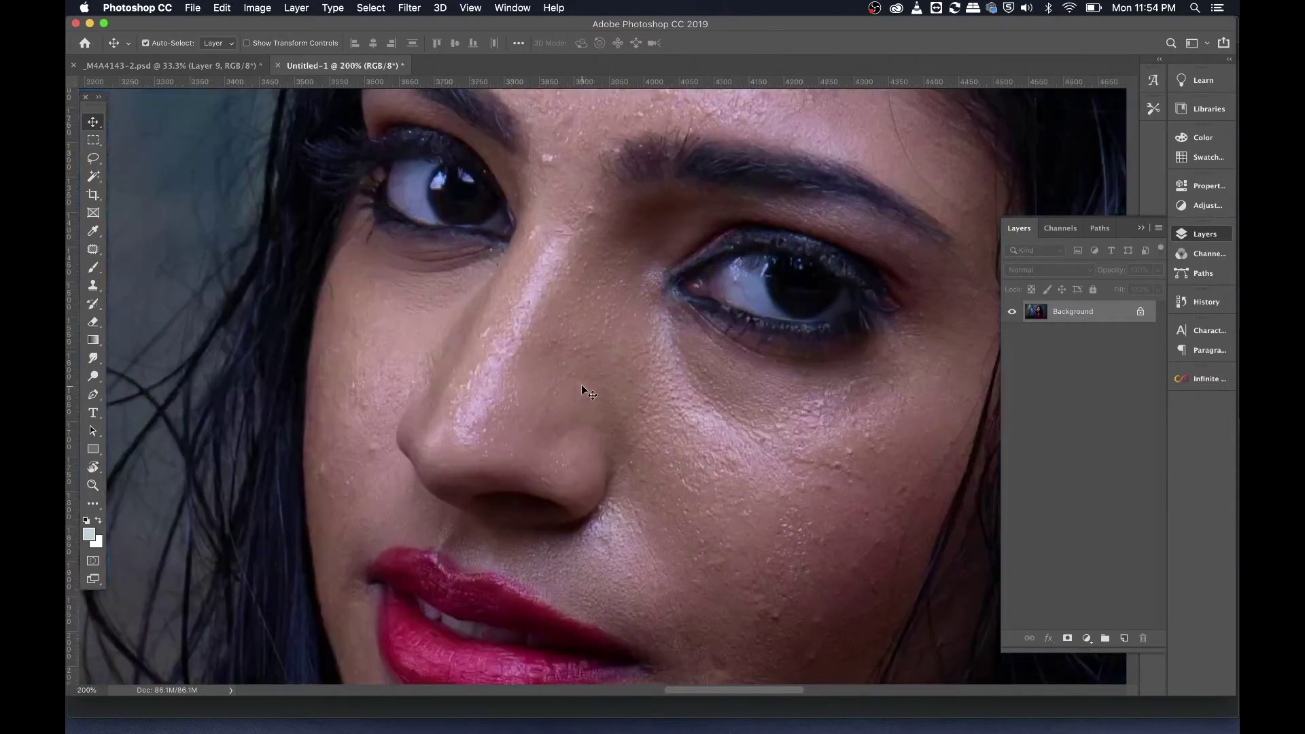
{"action": "key", "text": "super+equal"}
{"action": "scroll", "coordinate": [588, 387], "scroll_direction": "down", "scroll_amount": 5}
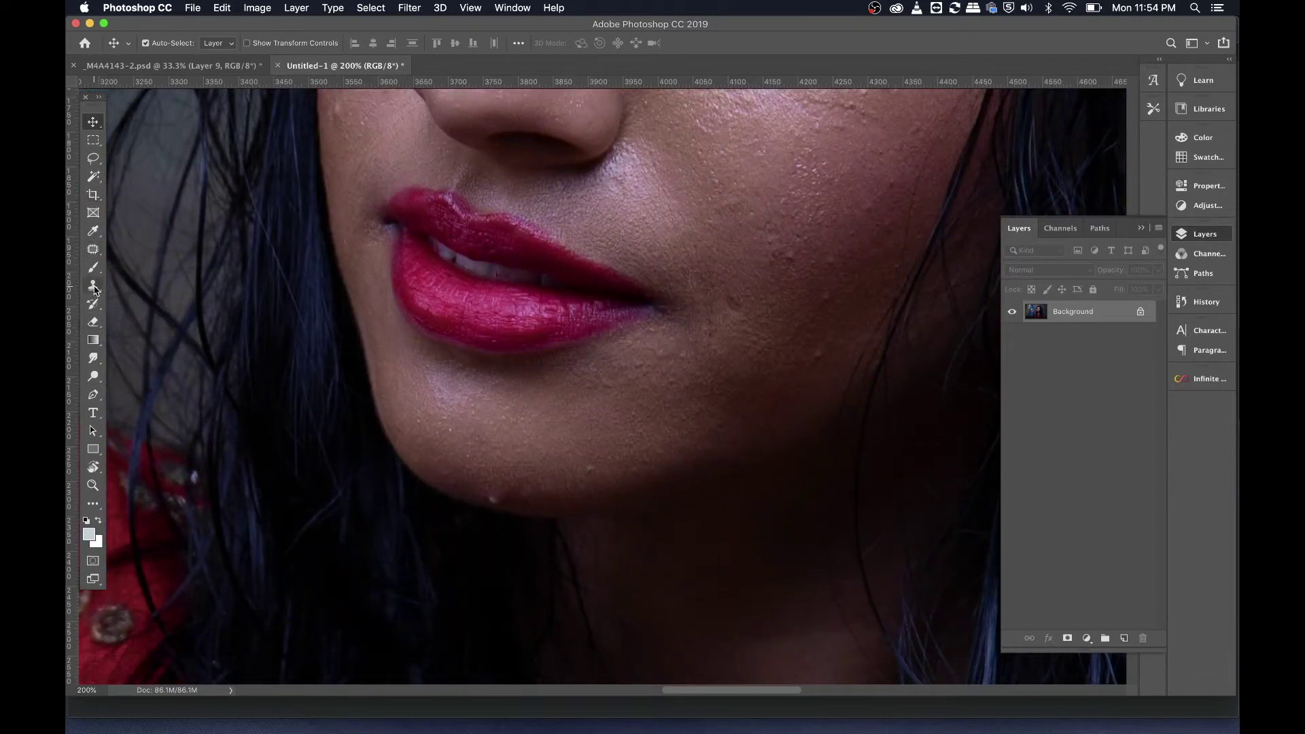
- Remove the blemishes on the chin and beside the corner of the mouth with the Spot Healing Brush at size 20
{"action": "left_click", "coordinate": [94, 249]}
{"action": "left_click", "coordinate": [143, 251]}
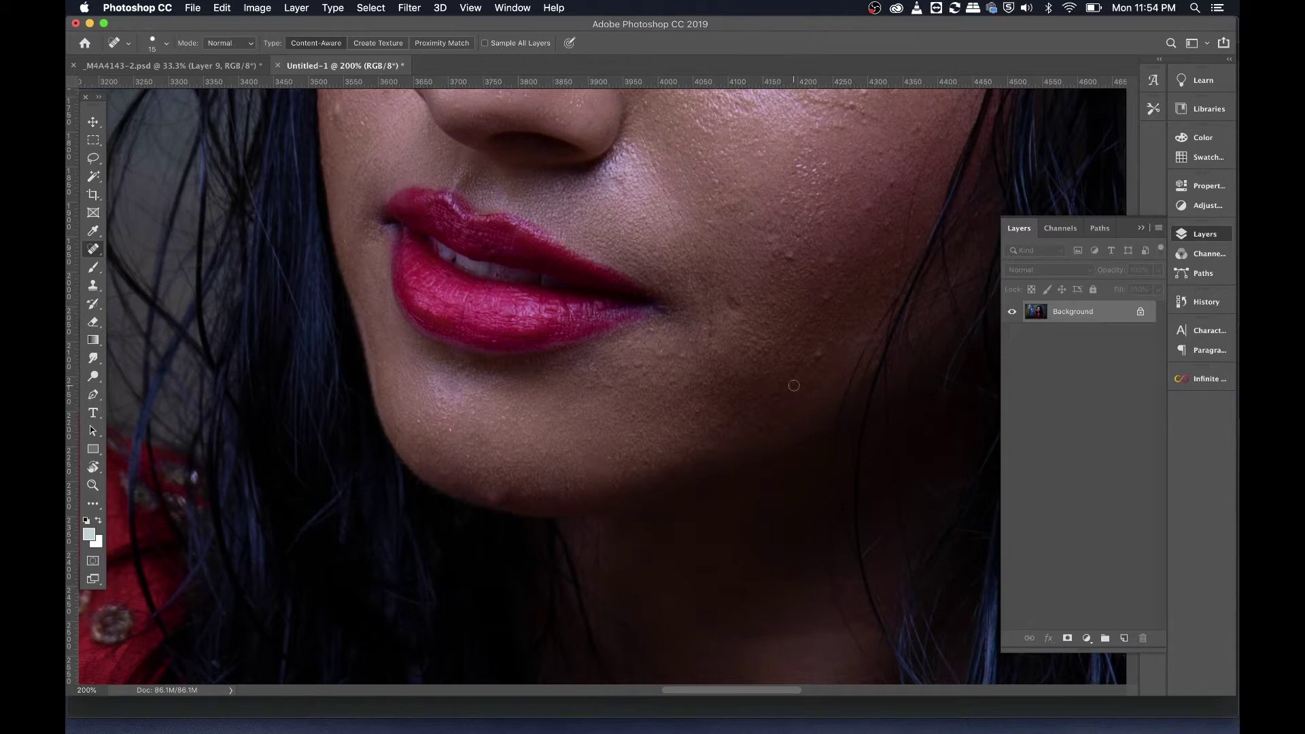
{"action": "key", "text": "bracketright"}
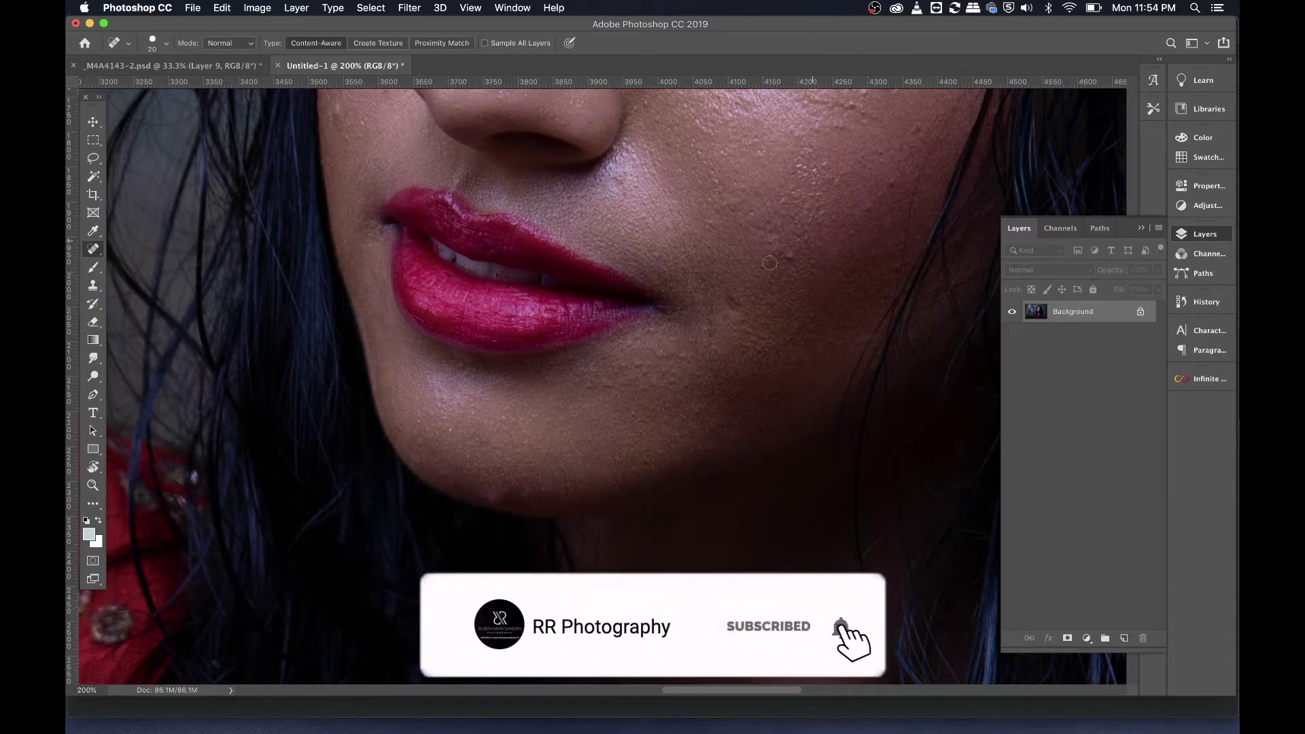
{"action": "left_click_drag", "start_coordinate": [509, 498], "coordinate": [486, 496]}
{"action": "left_click_drag", "start_coordinate": [729, 299], "coordinate": [709, 338]}
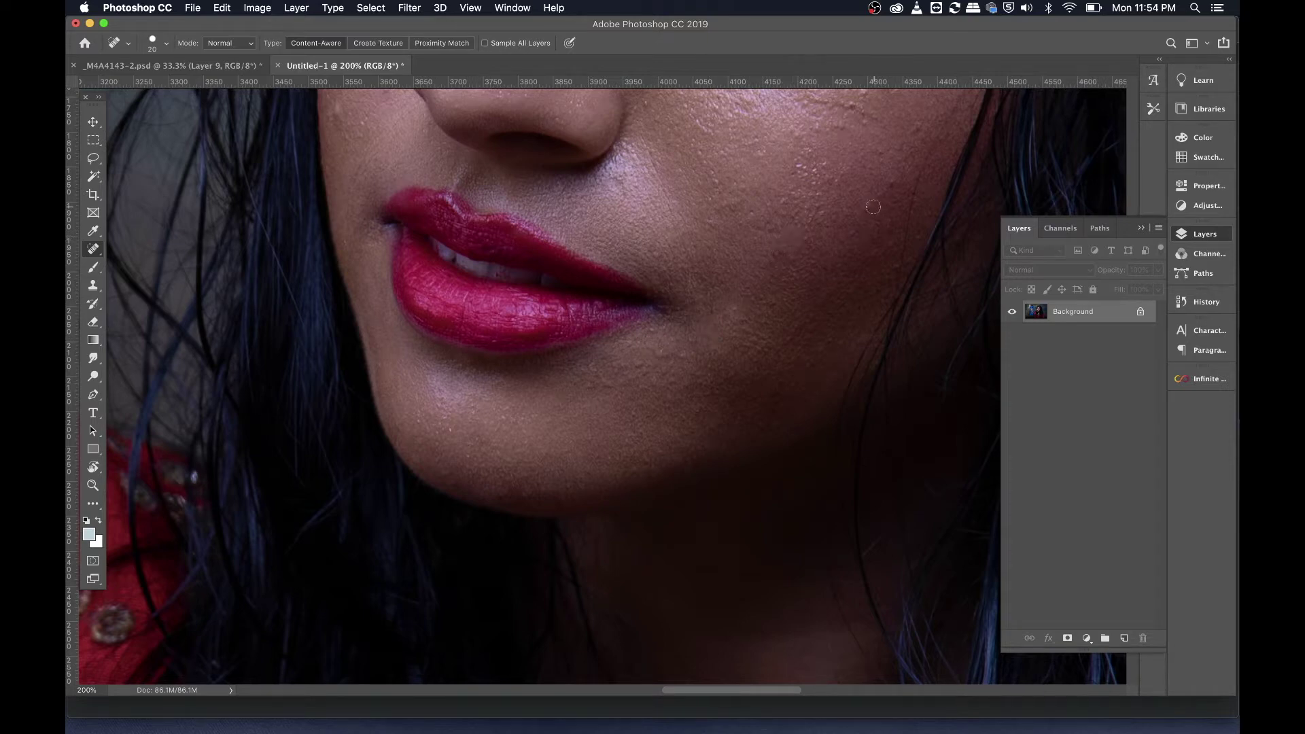
- Heal the spots along the outer cheek and the raised bumps below the eye with the Spot Healing Brush
{"action": "left_click_drag", "start_coordinate": [894, 186], "coordinate": [895, 185]}
{"action": "left_click_drag", "start_coordinate": [903, 130], "coordinate": [916, 123]}
{"action": "scroll", "coordinate": [915, 123], "scroll_direction": "up", "scroll_amount": 5}
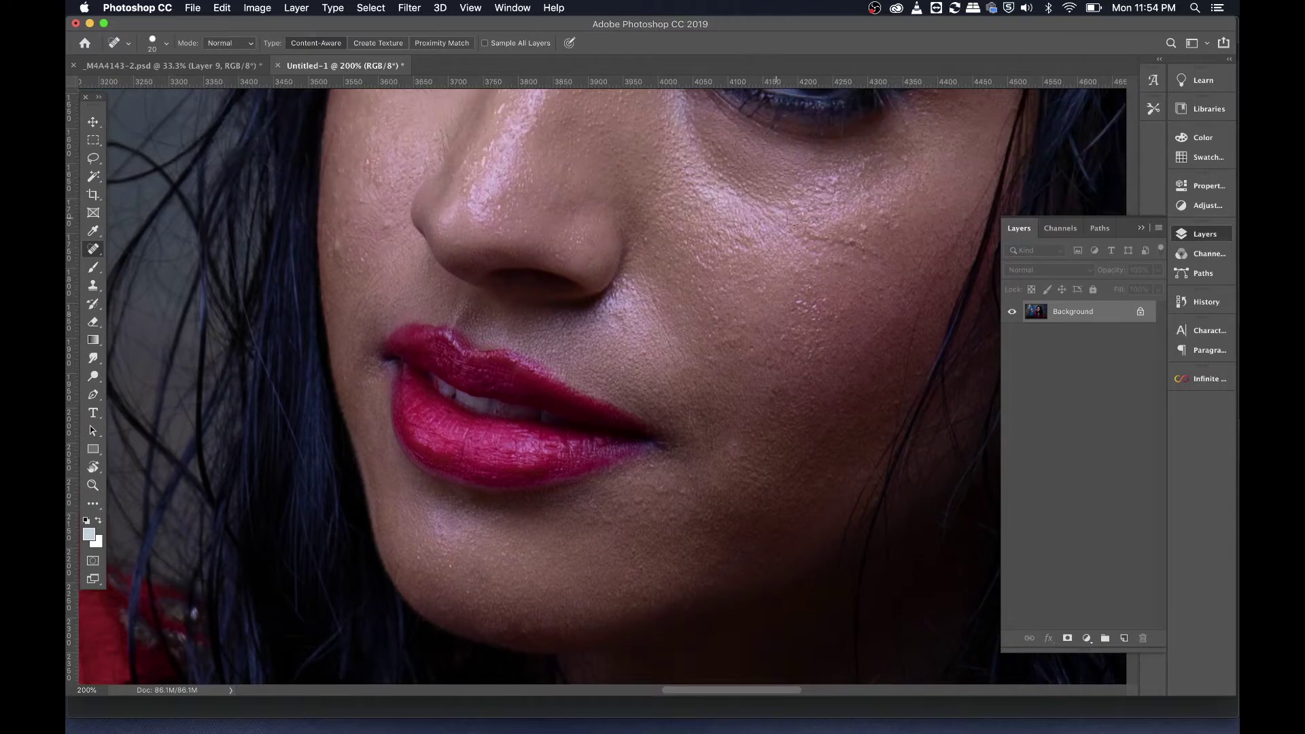
{"action": "left_click", "coordinate": [852, 239]}
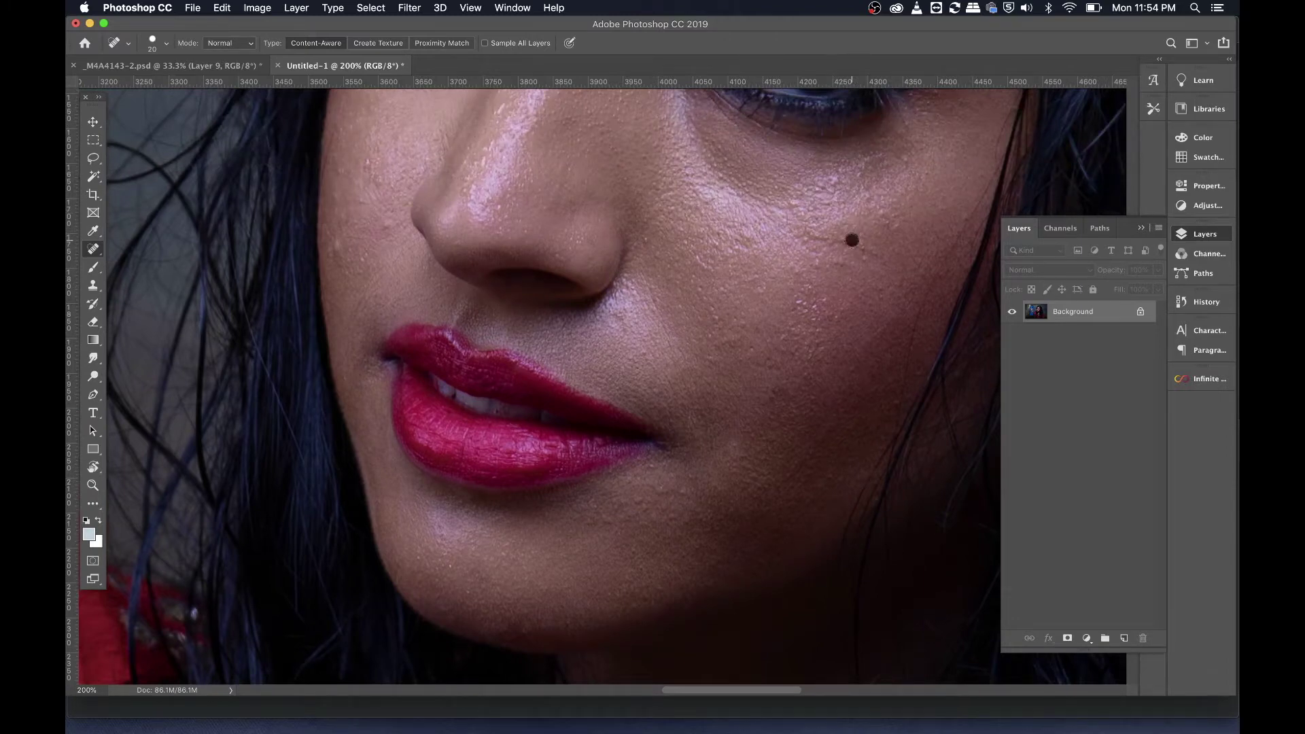
{"action": "left_click", "coordinate": [864, 258]}
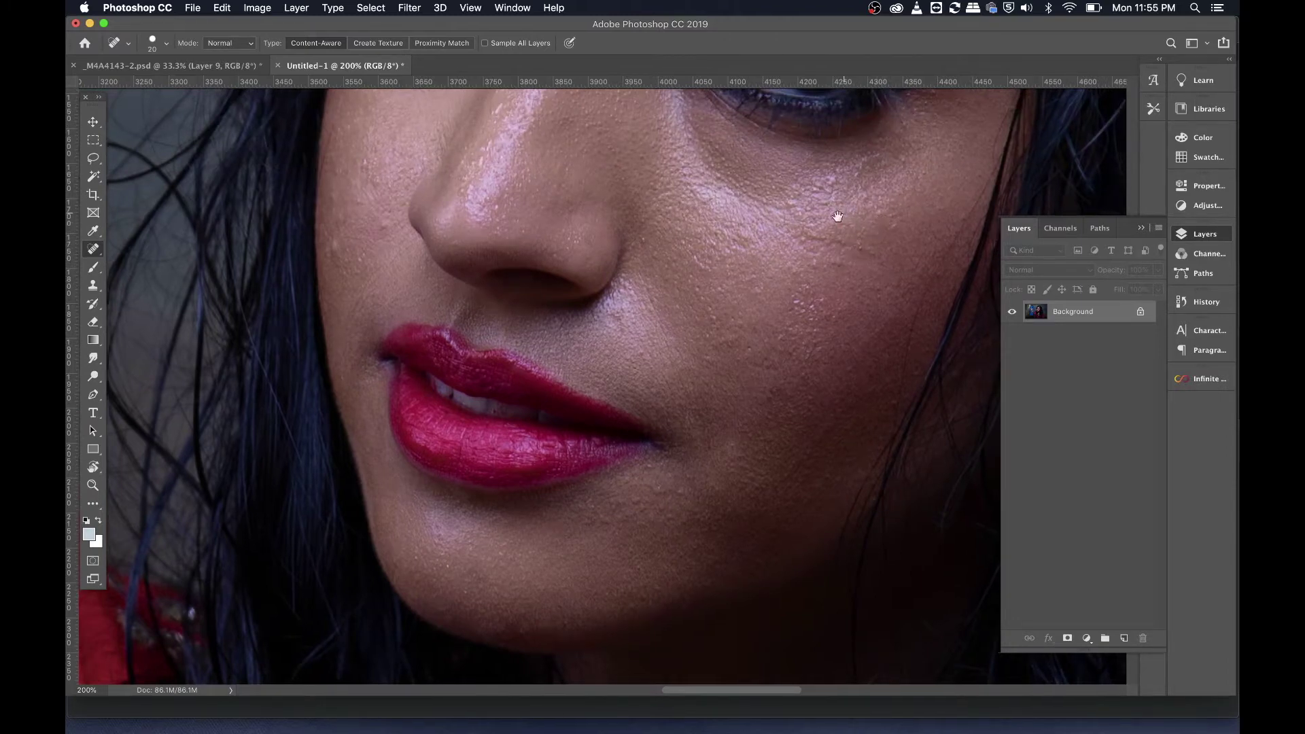
- Heal the bump between the eyebrows and a spot on the upper forehead near the hairline
{"action": "scroll", "coordinate": [850, 225], "scroll_direction": "up", "scroll_amount": 10}
{"action": "scroll", "coordinate": [850, 225], "scroll_direction": "right", "scroll_amount": 4}
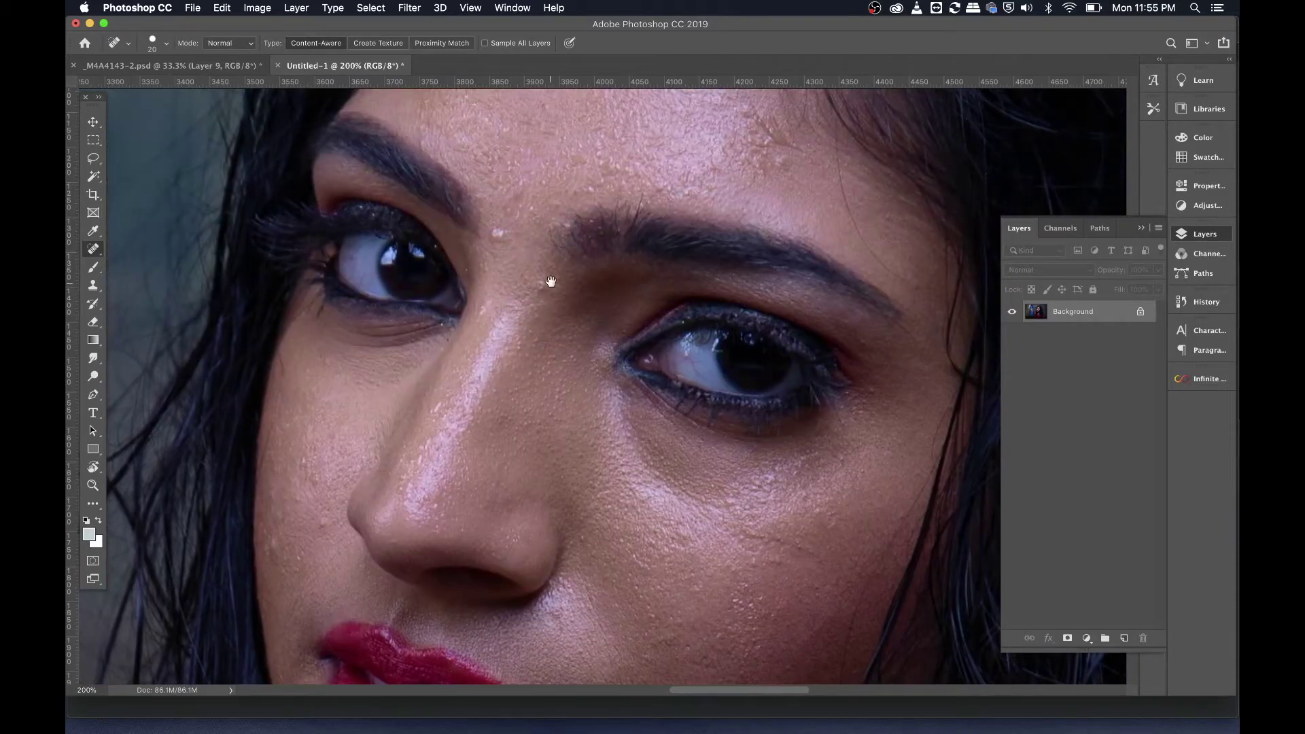
{"action": "scroll", "coordinate": [542, 285], "scroll_direction": "up", "scroll_amount": 5}
{"action": "scroll", "coordinate": [542, 285], "scroll_direction": "left", "scroll_amount": 1}
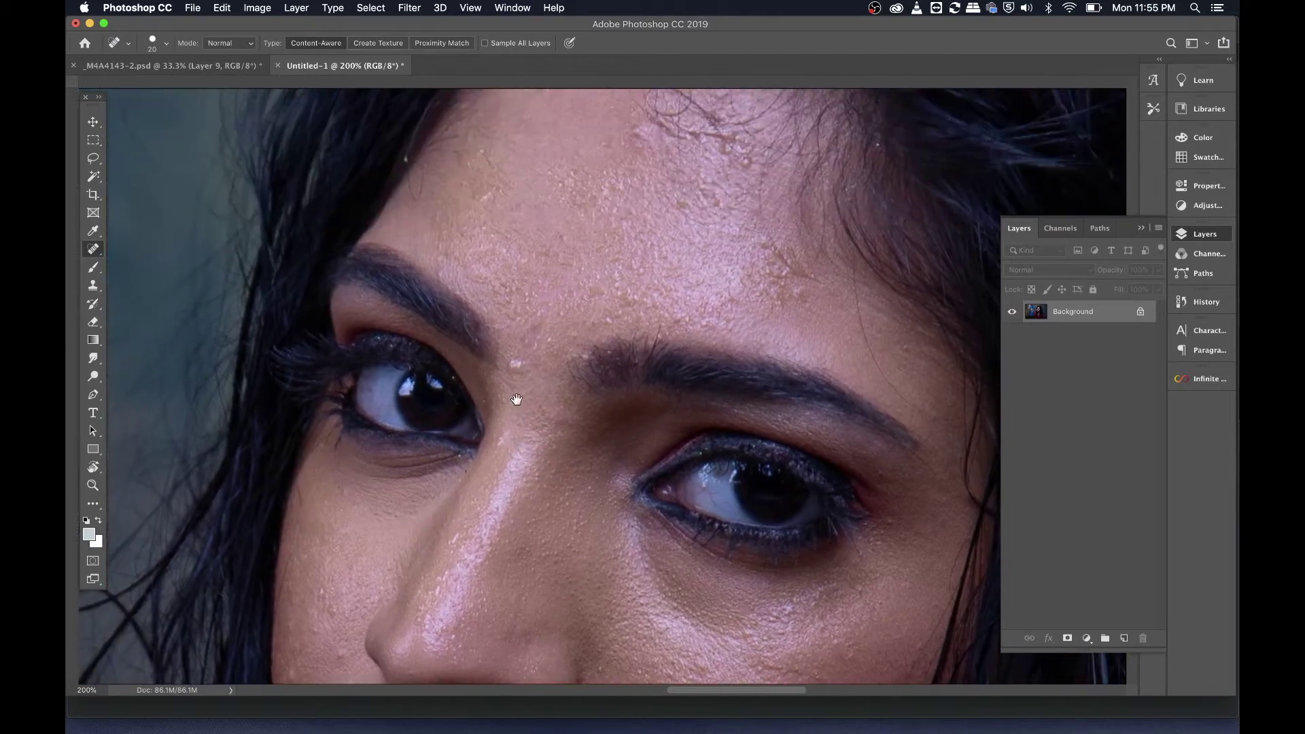
{"action": "left_click", "coordinate": [513, 366]}
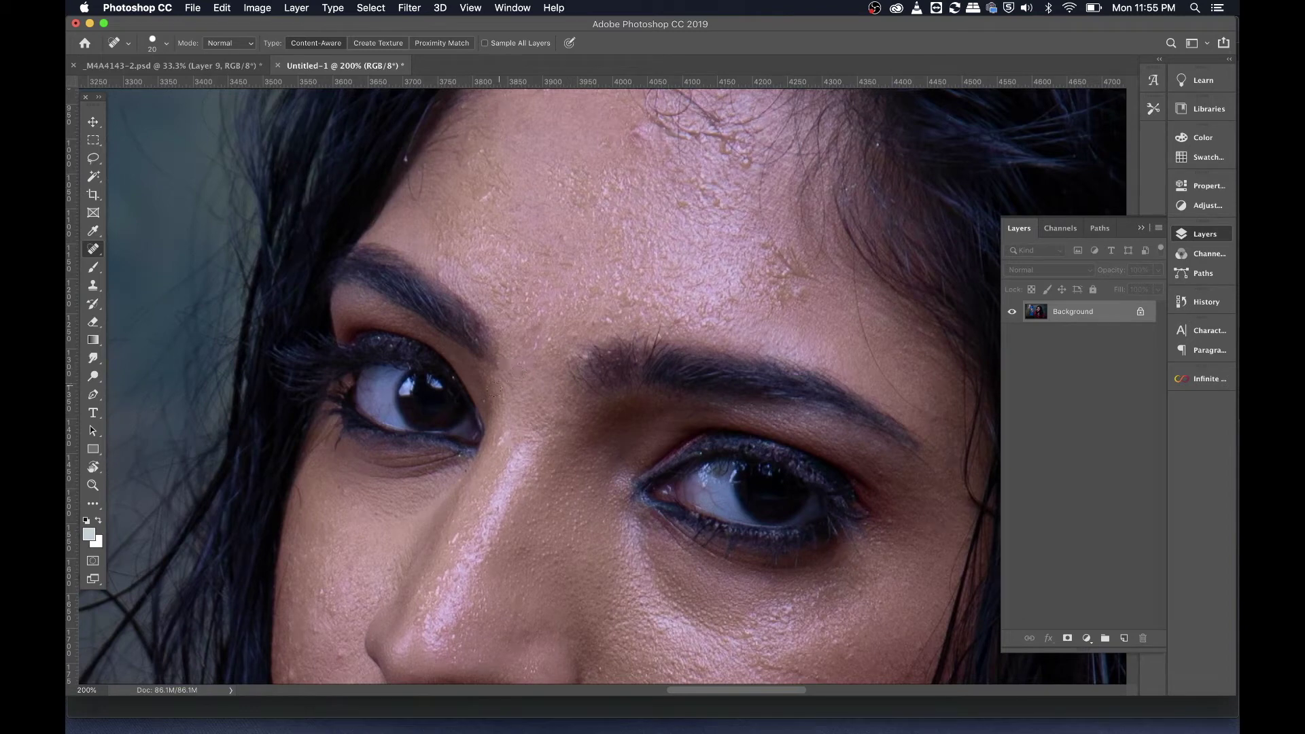
{"action": "left_click", "coordinate": [638, 134]}
- Run the Simple Frequency Separation action from the FX-Ray Retouch set, accepting a Gaussian Blur radius of 14 pixels
{"action": "left_click", "coordinate": [513, 7]}
{"action": "left_click", "coordinate": [163, 284]}
{"action": "left_click_drag", "start_coordinate": [185, 497], "coordinate": [195, 153]}
{"action": "left_click", "coordinate": [155, 256]}
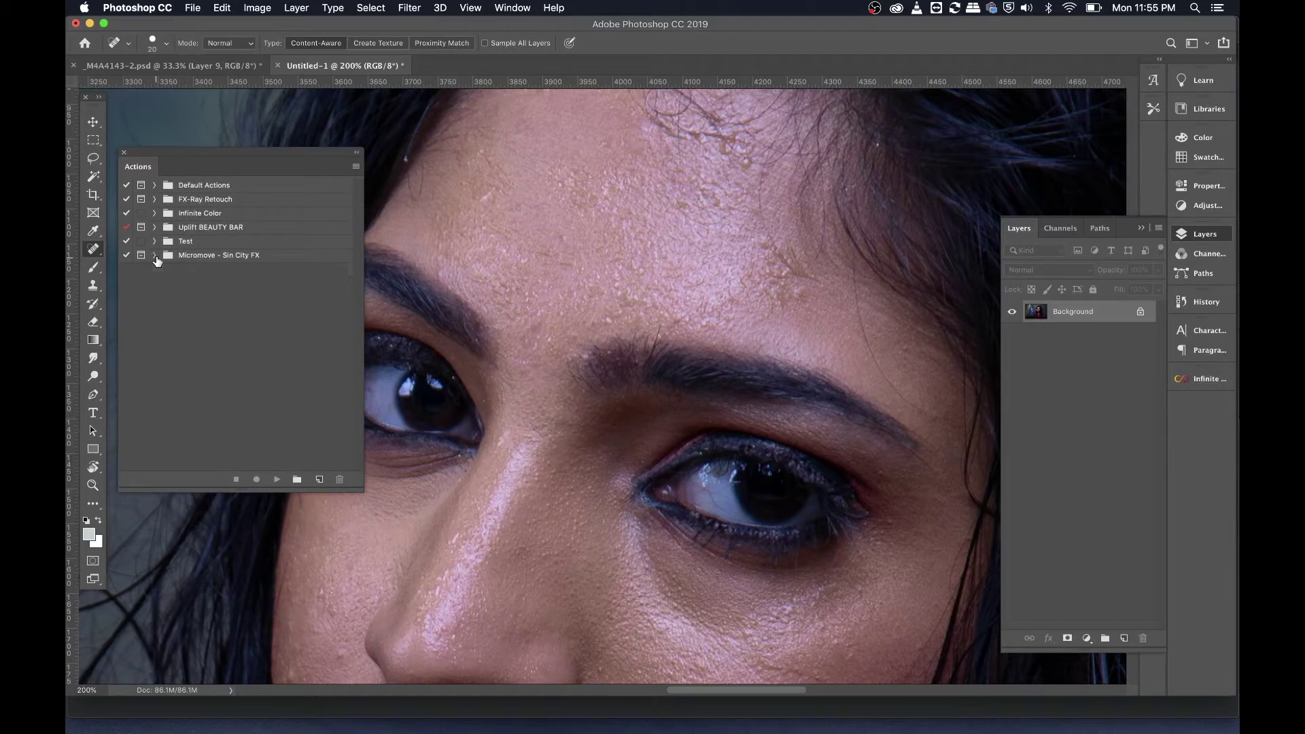
{"action": "left_click", "coordinate": [154, 199]}
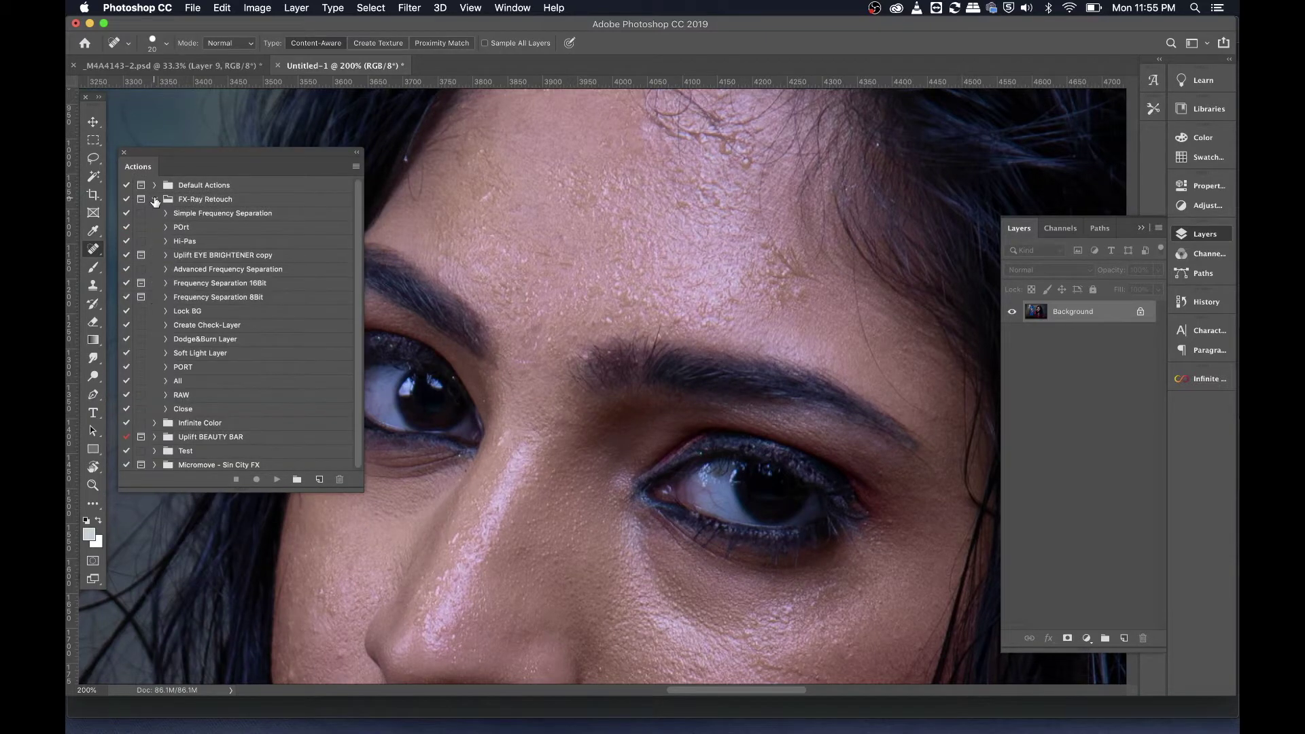
{"action": "left_click", "coordinate": [194, 216]}
{"action": "left_click", "coordinate": [276, 480]}
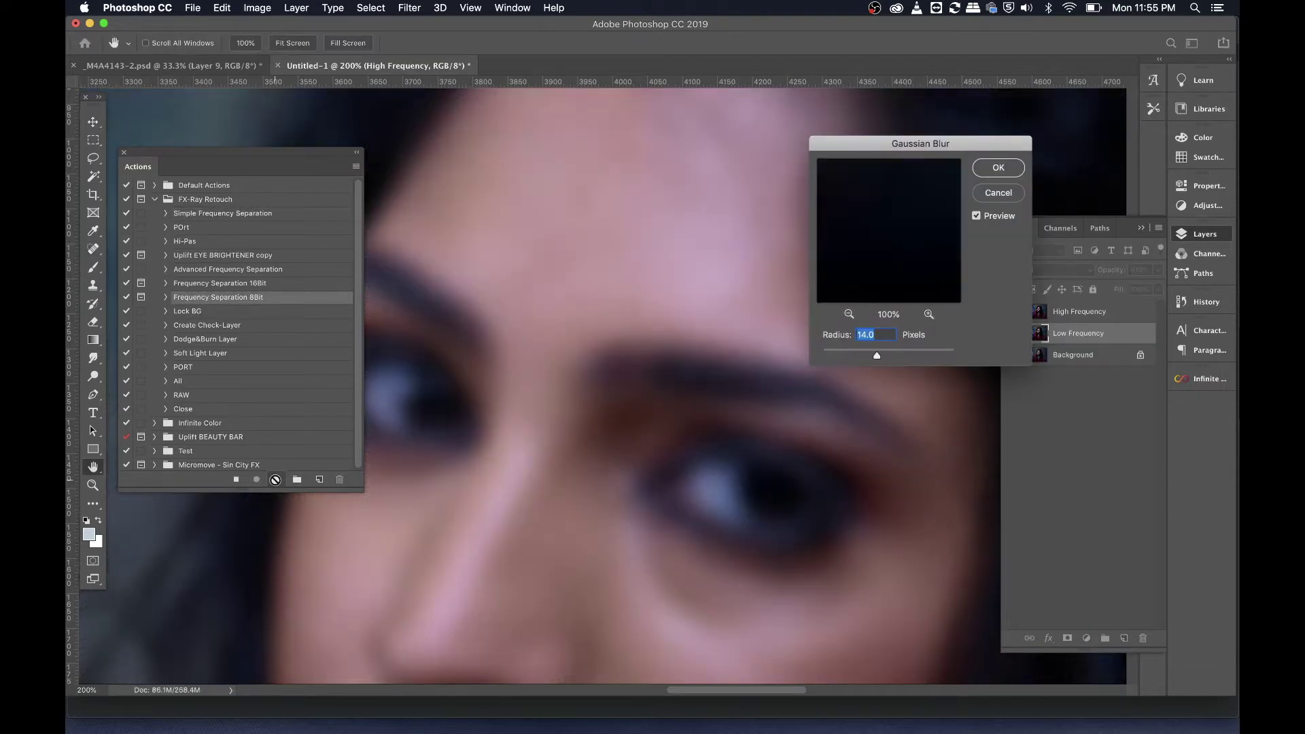
{"action": "key", "text": "Return"}
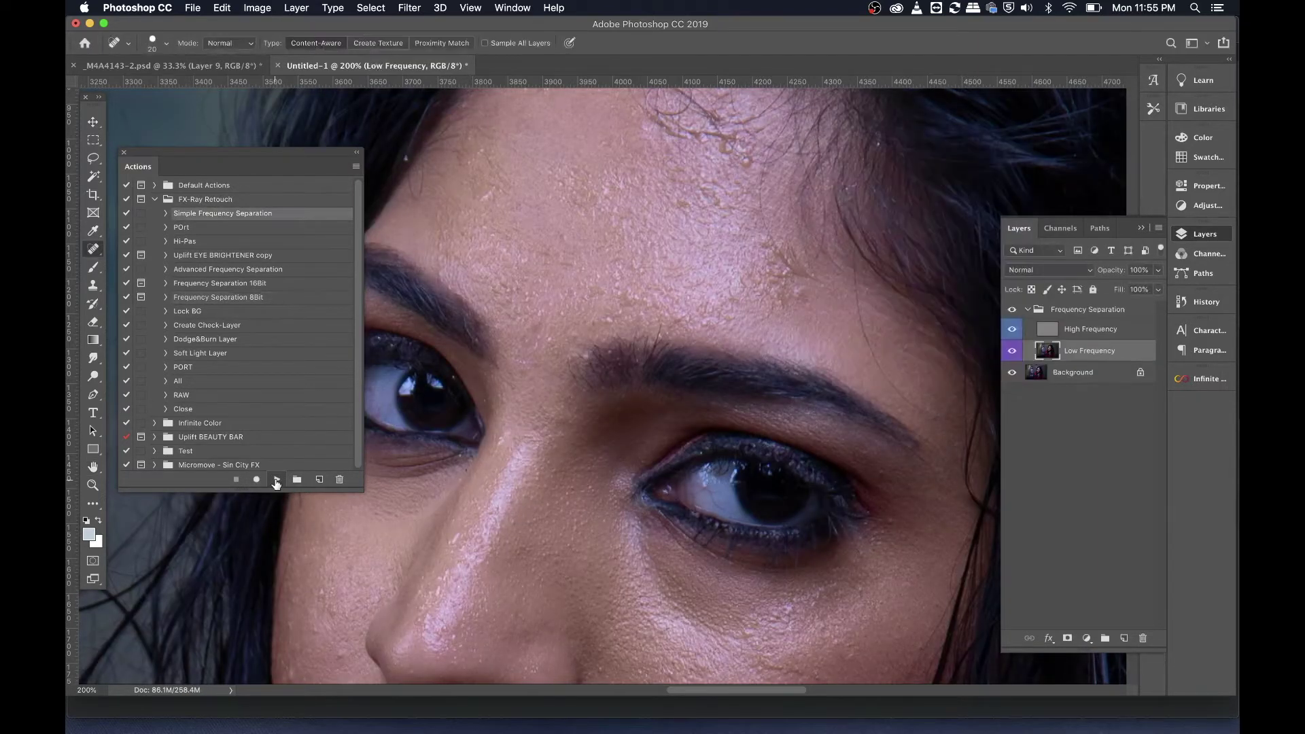
- Lasso the forehead skin on the Low Frequency layer and apply a Gaussian Blur with a 25-pixel radius
{"action": "key", "text": "super+minus"}
{"action": "key", "text": "super+minus"}
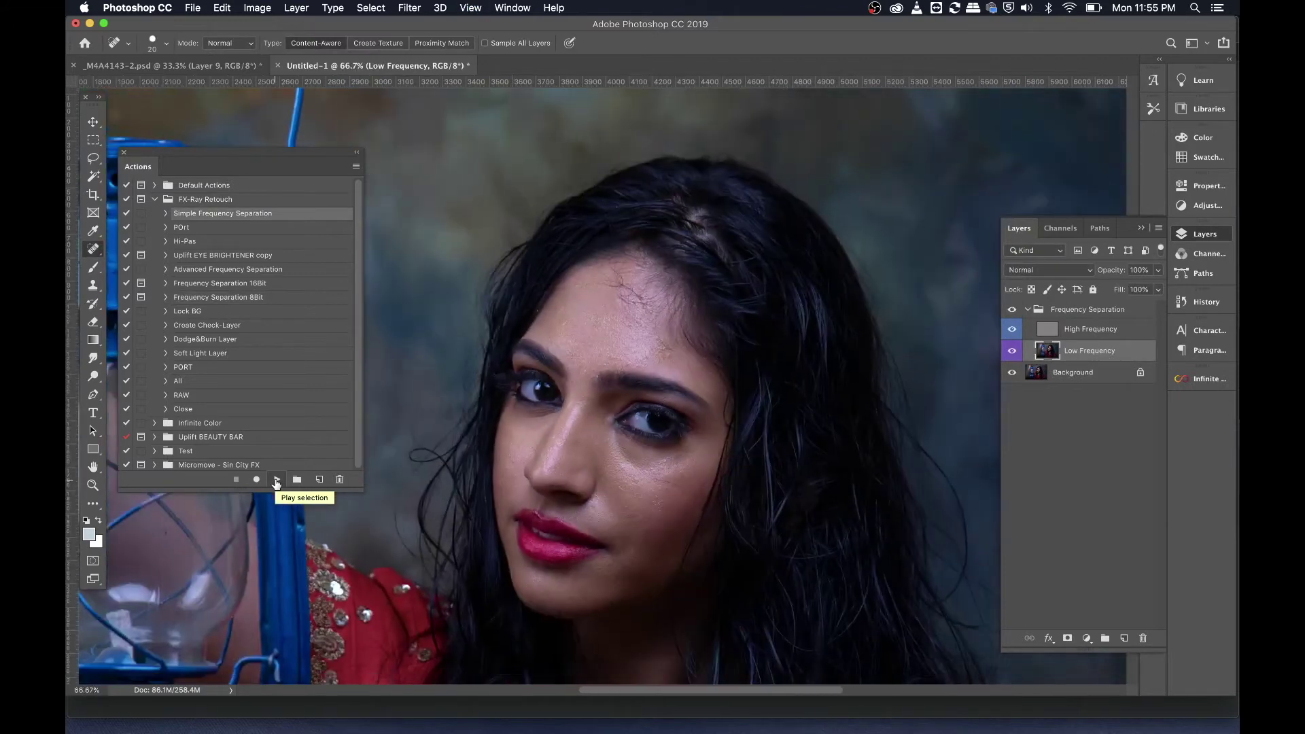
{"action": "key", "text": "super+plus"}
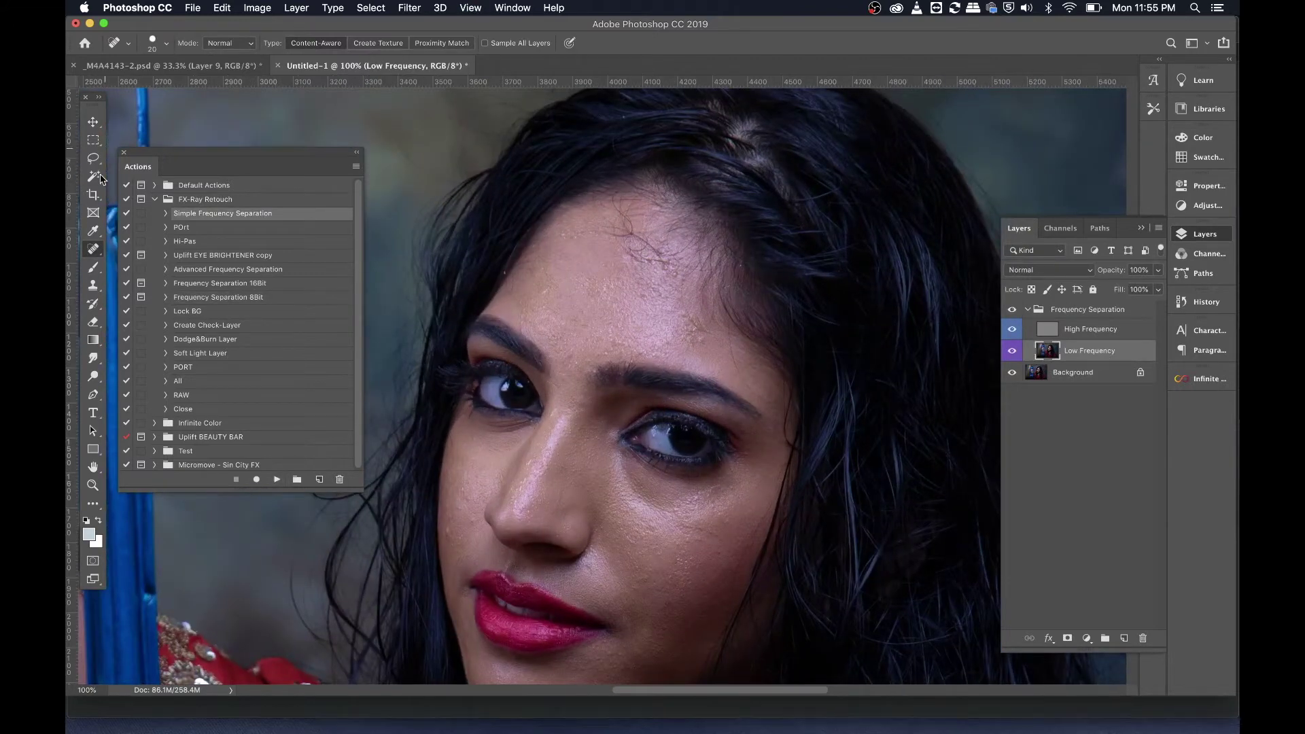
{"action": "left_click", "coordinate": [97, 163]}
{"action": "mouse_move", "coordinate": [550, 331]}
{"action": "left_mouse_down"}
{"action": "mouse_move", "coordinate": [653, 354]}
{"action": "mouse_move", "coordinate": [679, 337]}
{"action": "mouse_move", "coordinate": [690, 279]}
{"action": "mouse_move", "coordinate": [671, 221]}
{"action": "mouse_move", "coordinate": [597, 217]}
{"action": "mouse_move", "coordinate": [524, 274]}
{"action": "left_mouse_up"}
{"action": "key", "text": "h"}
{"action": "key", "text": "super+ctrl+f"}
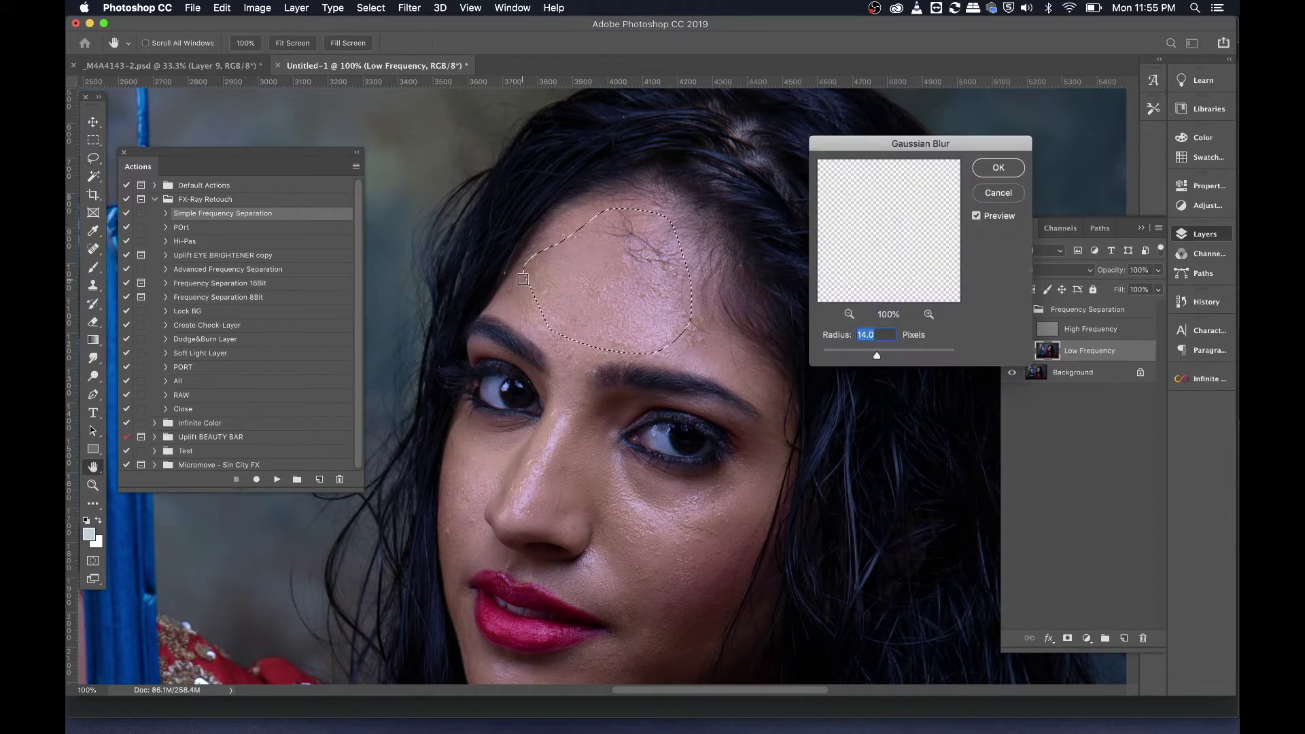
{"action": "type", "text": "25"}
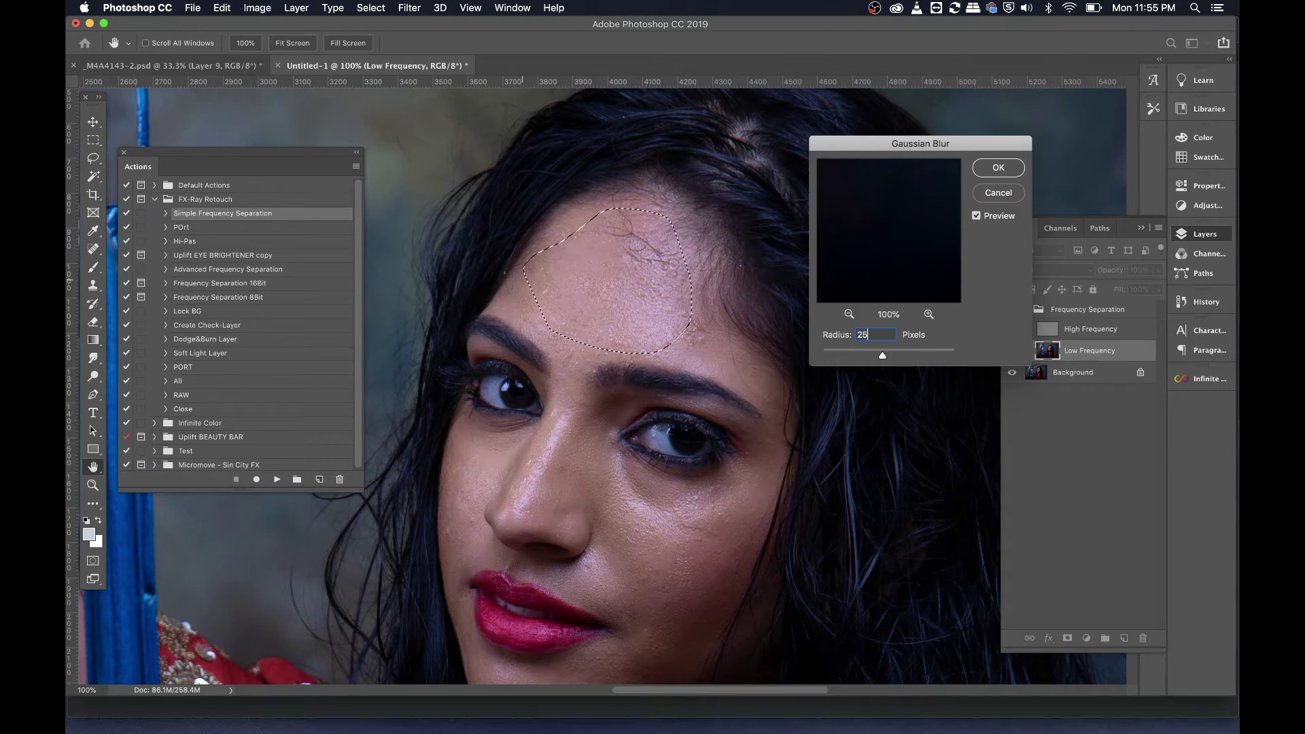
{"action": "key", "text": "Return"}
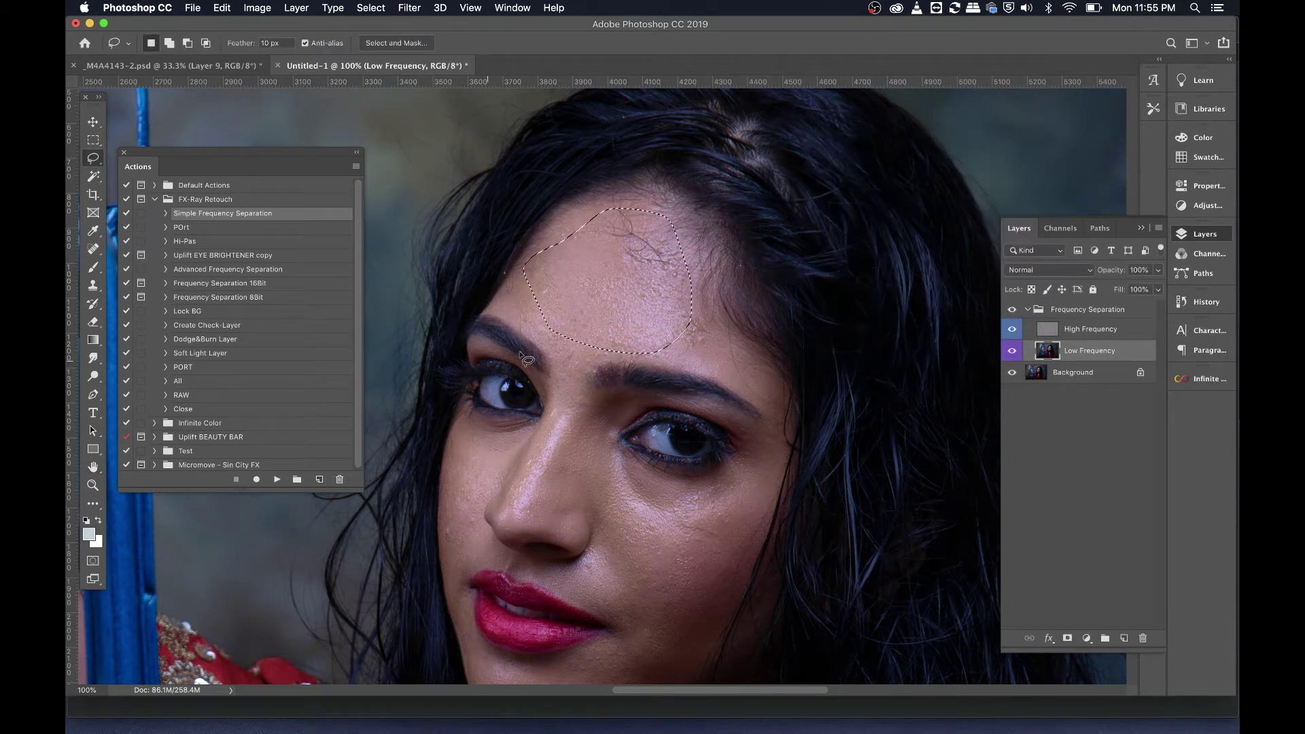
- Lasso the cheek below the eye on the Low Frequency layer, smooth it with Gaussian Blur, and clear the selection
{"action": "left_click_drag", "start_coordinate": [564, 356], "coordinate": [528, 238]}
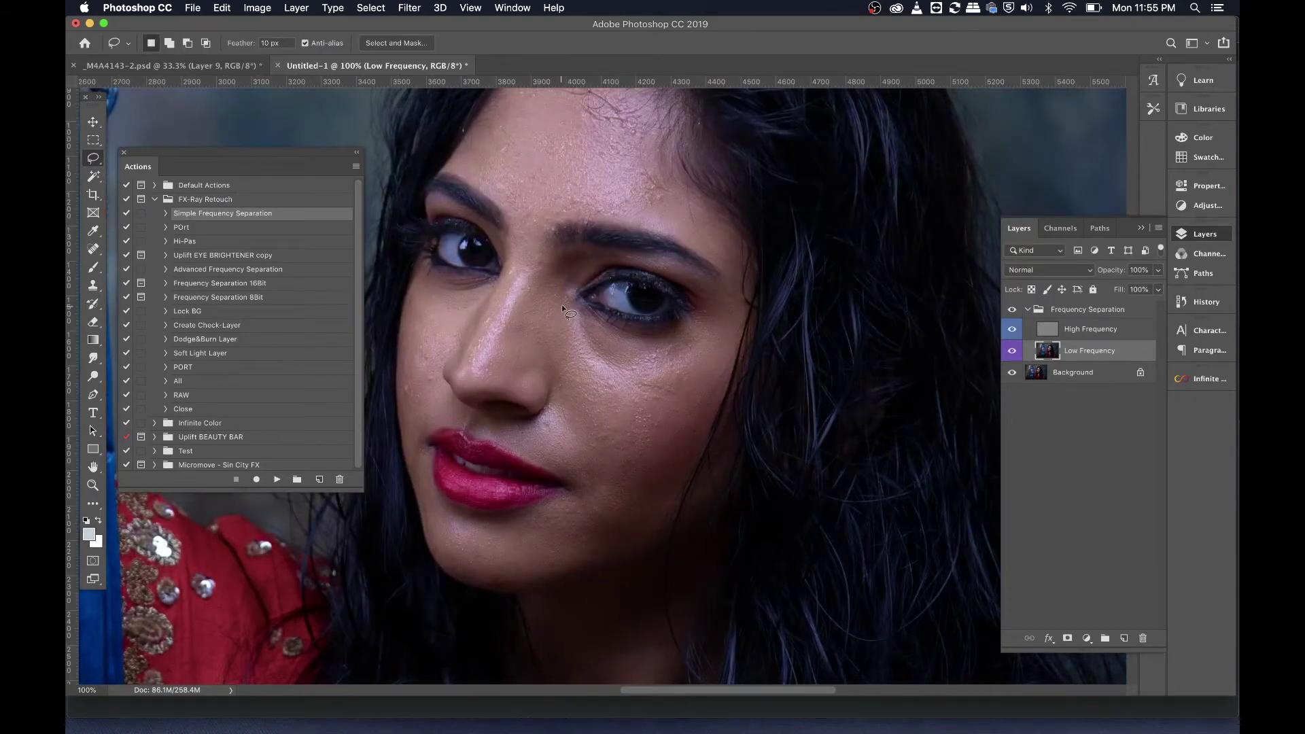
{"action": "mouse_move", "coordinate": [579, 311]}
{"action": "left_mouse_down"}
{"action": "mouse_move", "coordinate": [669, 348]}
{"action": "mouse_move", "coordinate": [693, 408]}
{"action": "mouse_move", "coordinate": [682, 421]}
{"action": "left_mouse_up"}
{"action": "mouse_move", "coordinate": [632, 486]}
{"action": "left_mouse_down"}
{"action": "mouse_move", "coordinate": [582, 428]}
{"action": "mouse_move", "coordinate": [568, 369]}
{"action": "mouse_move", "coordinate": [584, 319]}
{"action": "mouse_move", "coordinate": [693, 343]}
{"action": "mouse_move", "coordinate": [705, 366]}
{"action": "mouse_move", "coordinate": [663, 488]}
{"action": "left_mouse_up"}
{"action": "key", "text": "shift"}
{"action": "key", "text": "super+alt+f"}
{"action": "key", "text": "Return"}
{"action": "key", "text": "super+d"}
- Select the lower cheek beside the mouth, apply a 30-pixel Gaussian Blur, and deselect it
{"action": "scroll", "coordinate": [639, 449], "scroll_direction": "down", "scroll_amount": 4}
{"action": "mouse_move", "coordinate": [657, 412]}
{"action": "left_mouse_down"}
{"action": "mouse_move", "coordinate": [689, 372]}
{"action": "mouse_move", "coordinate": [675, 243]}
{"action": "mouse_move", "coordinate": [599, 233]}
{"action": "mouse_move", "coordinate": [590, 280]}
{"action": "mouse_move", "coordinate": [618, 415]}
{"action": "left_mouse_up"}
{"action": "key", "text": "super+alt+f"}
{"action": "type", "text": "30"}
{"action": "key", "text": "Return"}
{"action": "key", "text": "super+d"}
- Smooth the chin and the jaw area beneath the mouth by applying Gaussian Blur to two successive lasso selections
{"action": "mouse_move", "coordinate": [583, 441]}
{"action": "left_mouse_down"}
{"action": "mouse_move", "coordinate": [708, 309]}
{"action": "mouse_move", "coordinate": [662, 291]}
{"action": "mouse_move", "coordinate": [593, 393]}
{"action": "mouse_move", "coordinate": [550, 432]}
{"action": "left_mouse_up"}
{"action": "key", "text": "shift"}
{"action": "key", "text": "ctrl+super+f"}
{"action": "key", "text": "Return"}
{"action": "key", "text": "super+d"}
{"action": "mouse_move", "coordinate": [653, 420]}
{"action": "left_mouse_down"}
{"action": "mouse_move", "coordinate": [532, 448]}
{"action": "mouse_move", "coordinate": [493, 440]}
{"action": "mouse_move", "coordinate": [502, 412]}
{"action": "mouse_move", "coordinate": [665, 388]}
{"action": "left_mouse_up"}
{"action": "key", "text": "shift"}
{"action": "key", "text": "ctrl+super+f"}
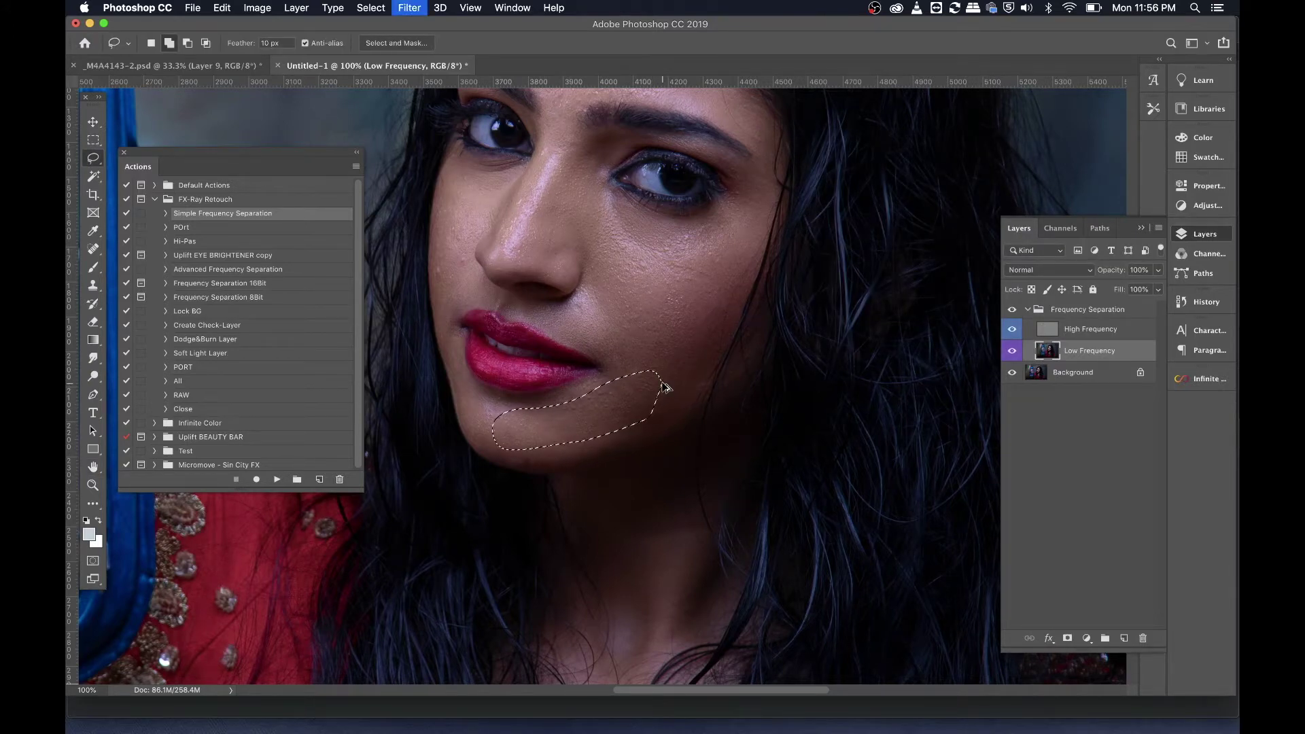
{"action": "key", "text": "Return"}
{"action": "key", "text": "super+d"}
- Blur lassoed skin areas beside the nose and on the cheek nearer the lantern with Gaussian Blur
{"action": "key", "text": "super+r"}
{"action": "mouse_move", "coordinate": [636, 266]}
{"action": "left_mouse_down"}
{"action": "mouse_move", "coordinate": [677, 382]}
{"action": "mouse_move", "coordinate": [743, 366]}
{"action": "mouse_move", "coordinate": [754, 323]}
{"action": "mouse_move", "coordinate": [735, 304]}
{"action": "mouse_move", "coordinate": [602, 293]}
{"action": "left_mouse_up"}
{"action": "key", "text": "super+r"}
{"action": "key", "text": "alt+super+f"}
{"action": "key", "text": "Return"}
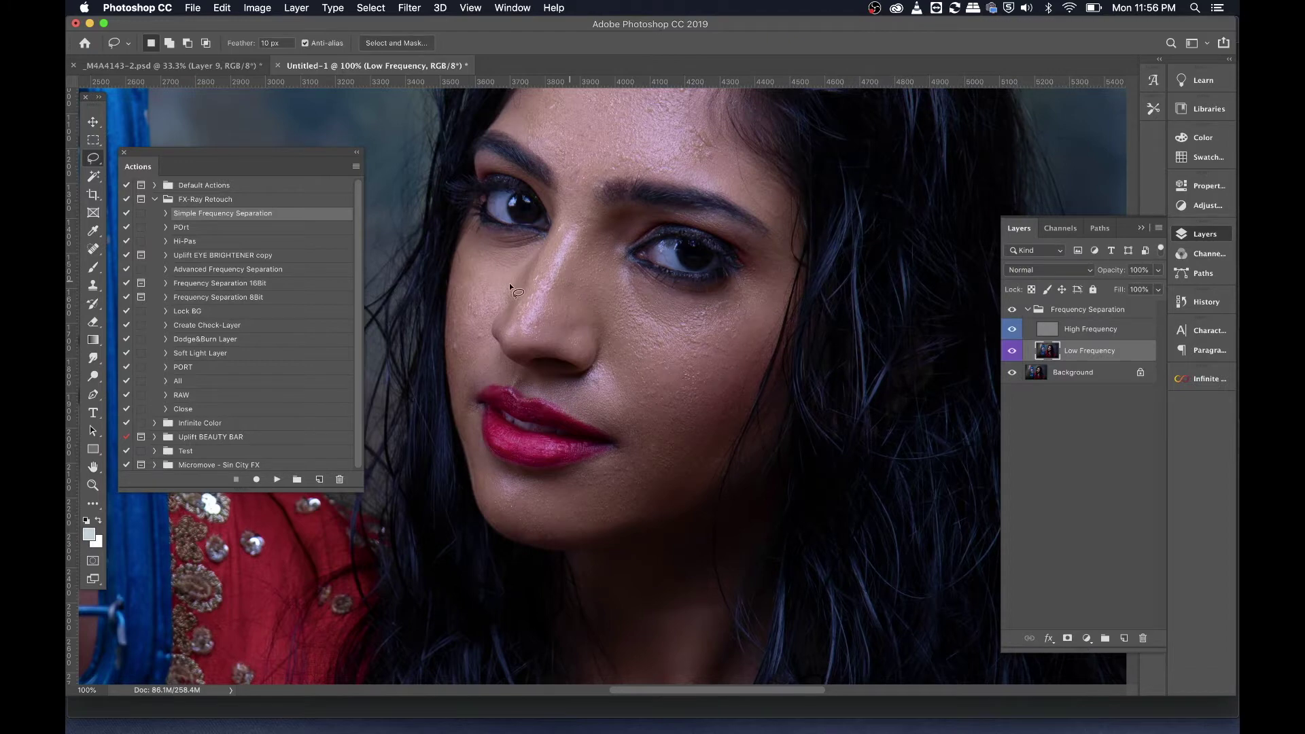
{"action": "mouse_move", "coordinate": [481, 329]}
{"action": "left_mouse_down"}
{"action": "mouse_move", "coordinate": [468, 363]}
{"action": "mouse_move", "coordinate": [455, 322]}
{"action": "mouse_move", "coordinate": [474, 256]}
{"action": "mouse_move", "coordinate": [519, 253]}
{"action": "left_mouse_up"}
{"action": "key", "text": "alt+super+f"}
{"action": "key", "text": "Return"}
- Lasso the whole forehead above the eyebrows, apply Gaussian Blur at a 30-pixel radius, and deselect
{"action": "scroll", "coordinate": [599, 272], "scroll_direction": "up", "scroll_amount": 5}
{"action": "mouse_move", "coordinate": [600, 271]}
{"action": "left_mouse_down"}
{"action": "mouse_move", "coordinate": [679, 270]}
{"action": "mouse_move", "coordinate": [696, 249]}
{"action": "mouse_move", "coordinate": [689, 187]}
{"action": "mouse_move", "coordinate": [663, 159]}
{"action": "mouse_move", "coordinate": [622, 145]}
{"action": "mouse_move", "coordinate": [531, 179]}
{"action": "mouse_move", "coordinate": [513, 209]}
{"action": "mouse_move", "coordinate": [531, 253]}
{"action": "left_mouse_up"}
{"action": "key", "text": "alt+super+f"}
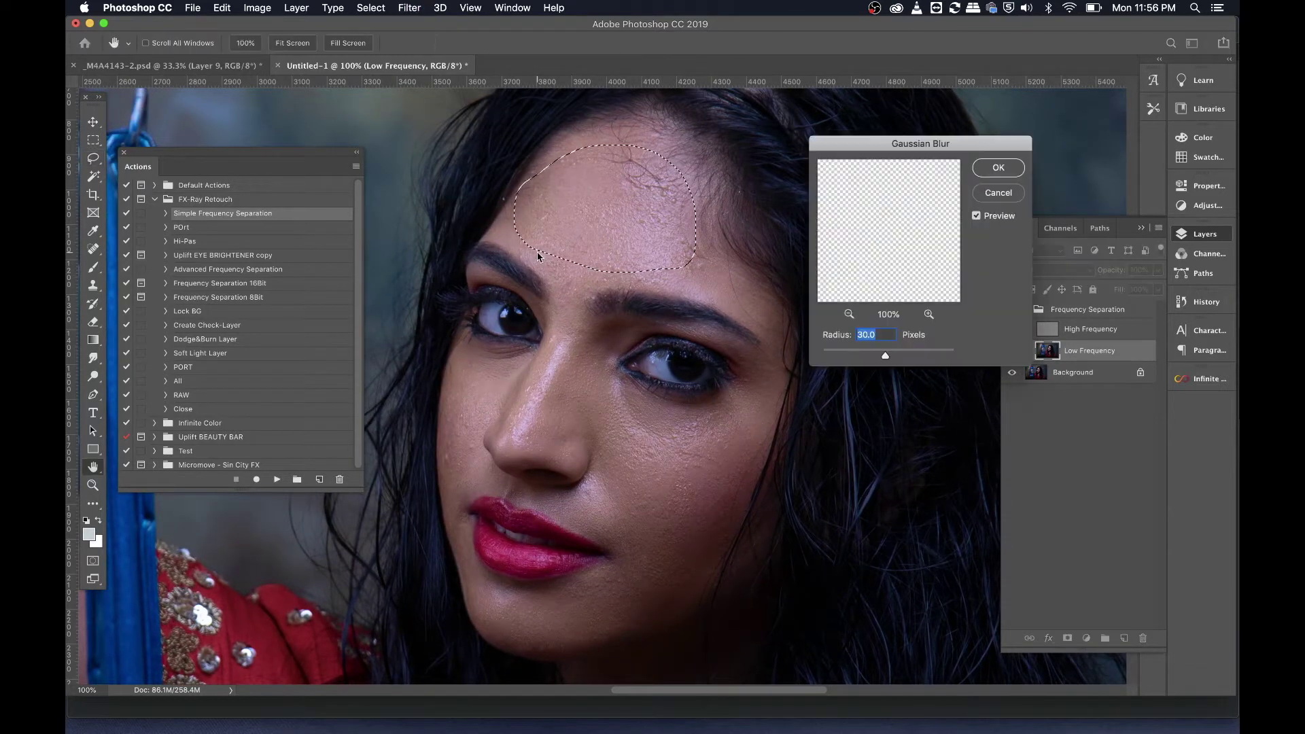
{"action": "key", "text": "Return"}
{"action": "key", "text": "super+d"}
- Select the cheek beside the nose again, soften it with another Gaussian Blur, and deselect it
{"action": "mouse_move", "coordinate": [642, 459]}
{"action": "left_mouse_down"}
{"action": "mouse_move", "coordinate": [594, 397]}
{"action": "mouse_move", "coordinate": [607, 380]}
{"action": "mouse_move", "coordinate": [687, 425]}
{"action": "mouse_move", "coordinate": [689, 500]}
{"action": "left_mouse_up"}
{"action": "key", "text": "alt+super+f"}
{"action": "key", "text": "Return"}
{"action": "key", "text": "super+d"}
- Collapse the Frequency Separation group and compare the portrait with the group hidden and shown
{"action": "left_click", "coordinate": [1029, 310]}
{"action": "left_click", "coordinate": [1013, 311]}
{"action": "left_click", "coordinate": [1014, 312]}
{"action": "key", "text": "super+minus"}
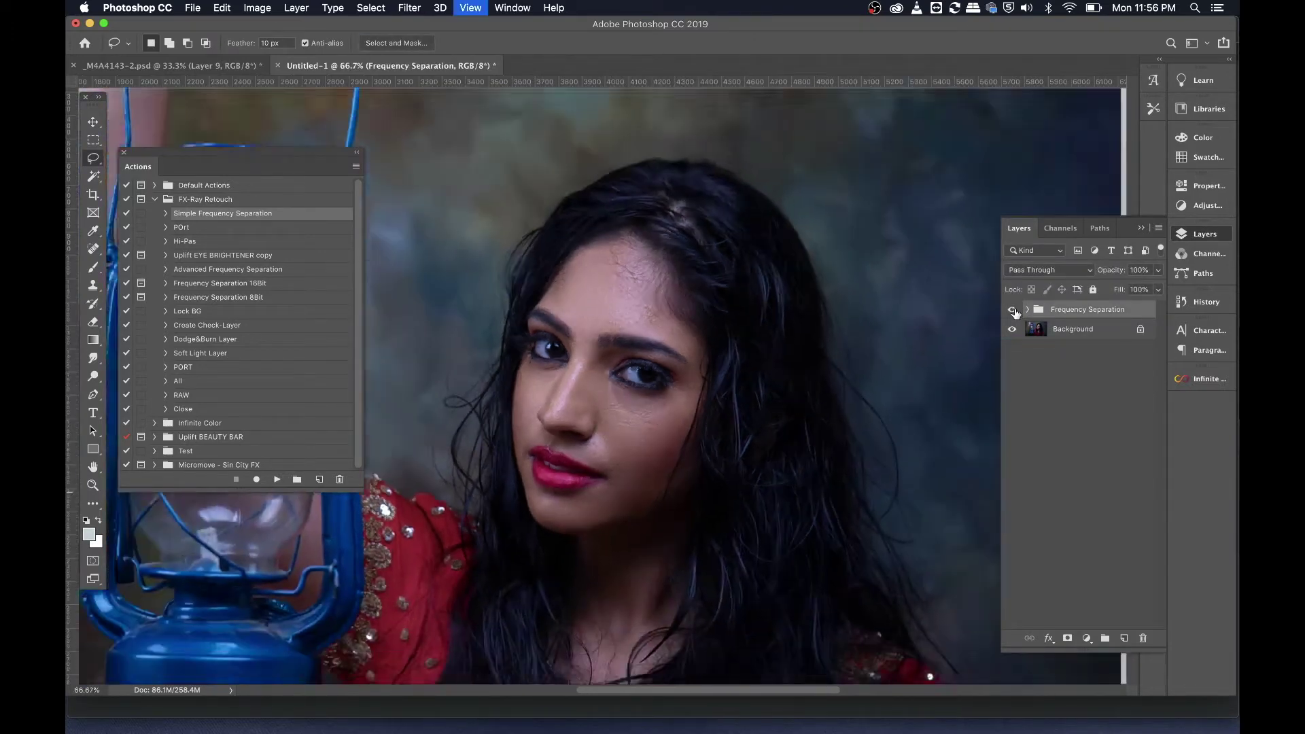
{"action": "left_click", "coordinate": [1013, 311]}
{"action": "left_click", "coordinate": [1013, 311]}
{"action": "left_click", "coordinate": [1013, 311]}
{"action": "left_click", "coordinate": [1013, 311]}
{"action": "left_click", "coordinate": [1013, 311]}
{"action": "left_click", "coordinate": [1013, 311]}
{"action": "left_click", "coordinate": [1013, 310]}
{"action": "left_click", "coordinate": [1013, 311]}
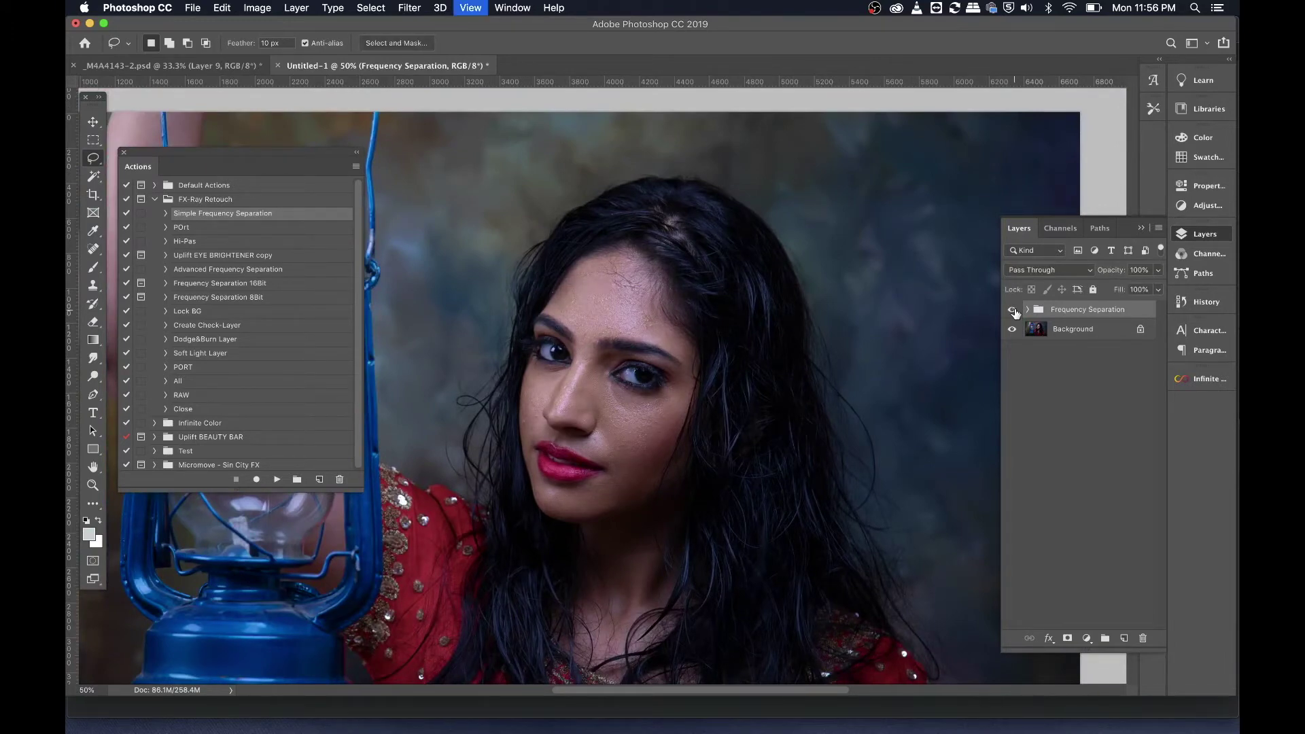
{"action": "key", "text": "super+minus"}
{"action": "key", "text": "super+plus"}
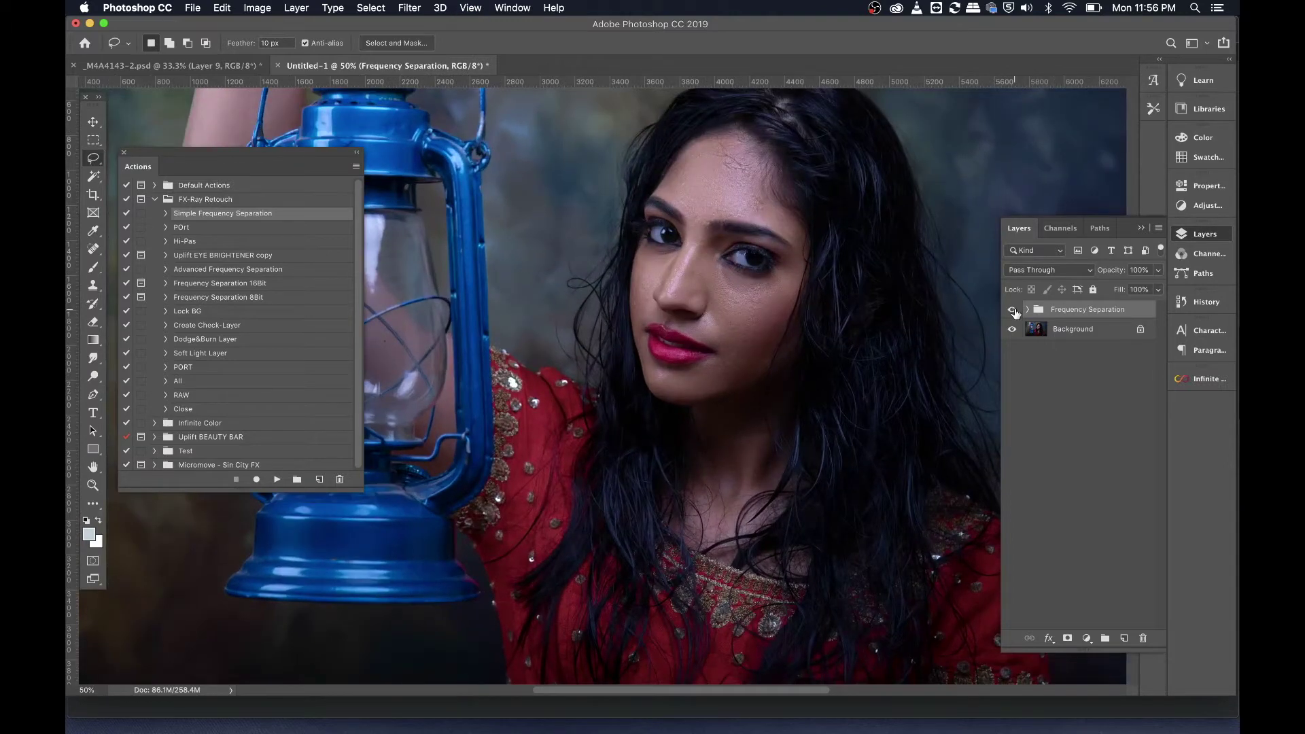
- Stamp all visible layers into a new top layer, run the POrt action on it, and check the smoothed face
{"action": "key", "text": "super+alt+shift+e"}
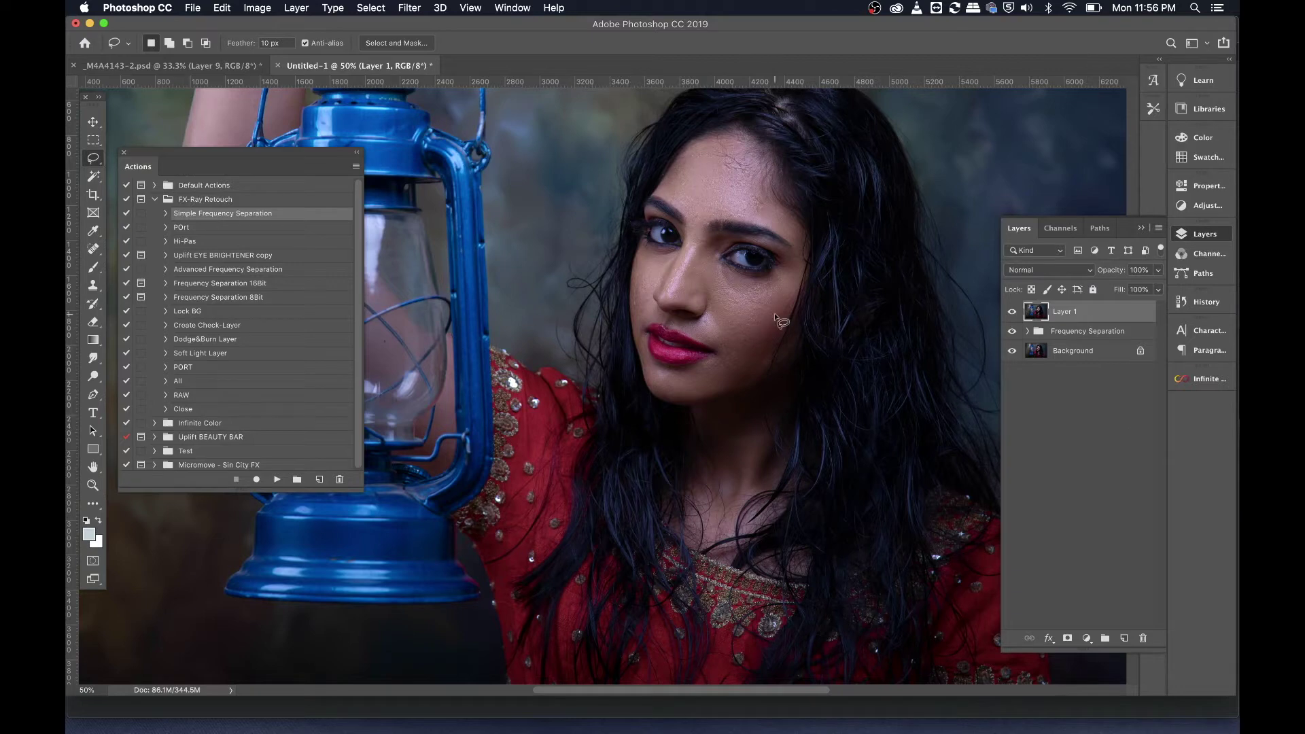
{"action": "left_click", "coordinate": [193, 231]}
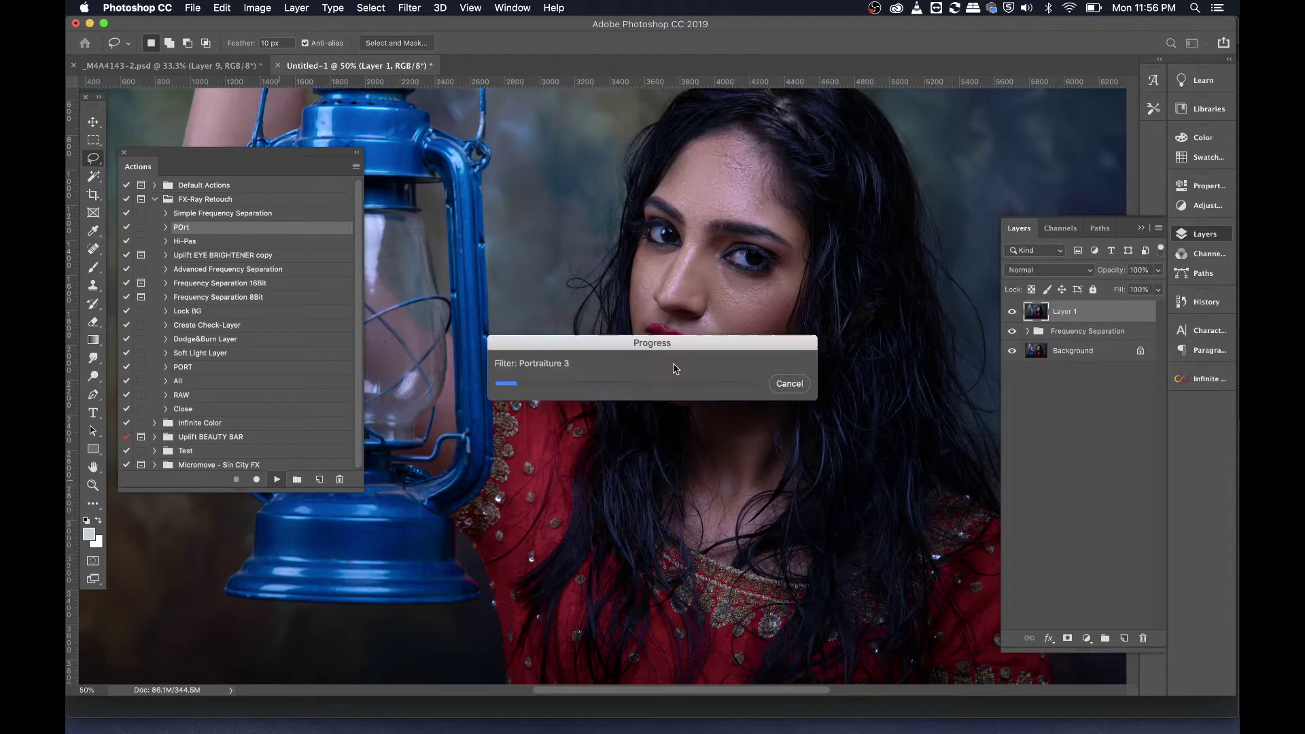
{"action": "key", "text": "super+h"}
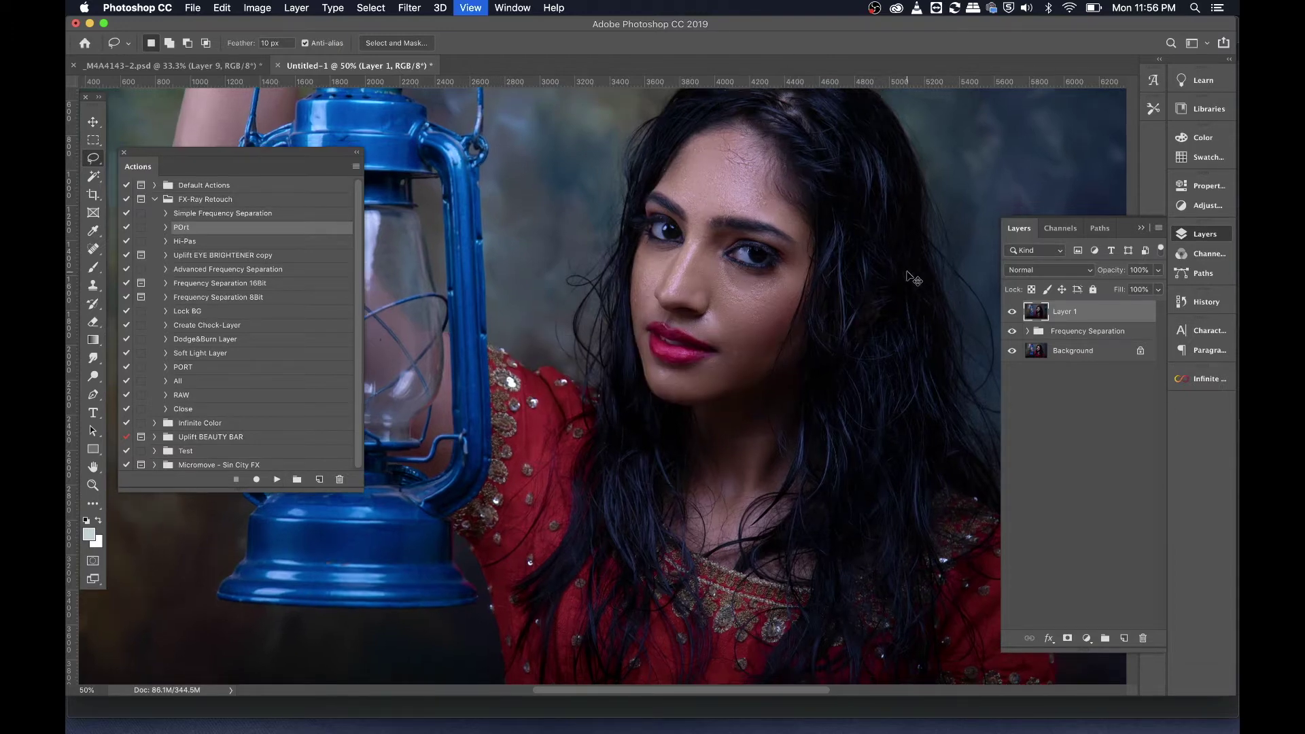
{"action": "key", "text": "super+equal"}
{"action": "key", "text": "super+equal"}
{"action": "left_click_drag", "start_coordinate": [801, 326], "coordinate": [727, 348]}
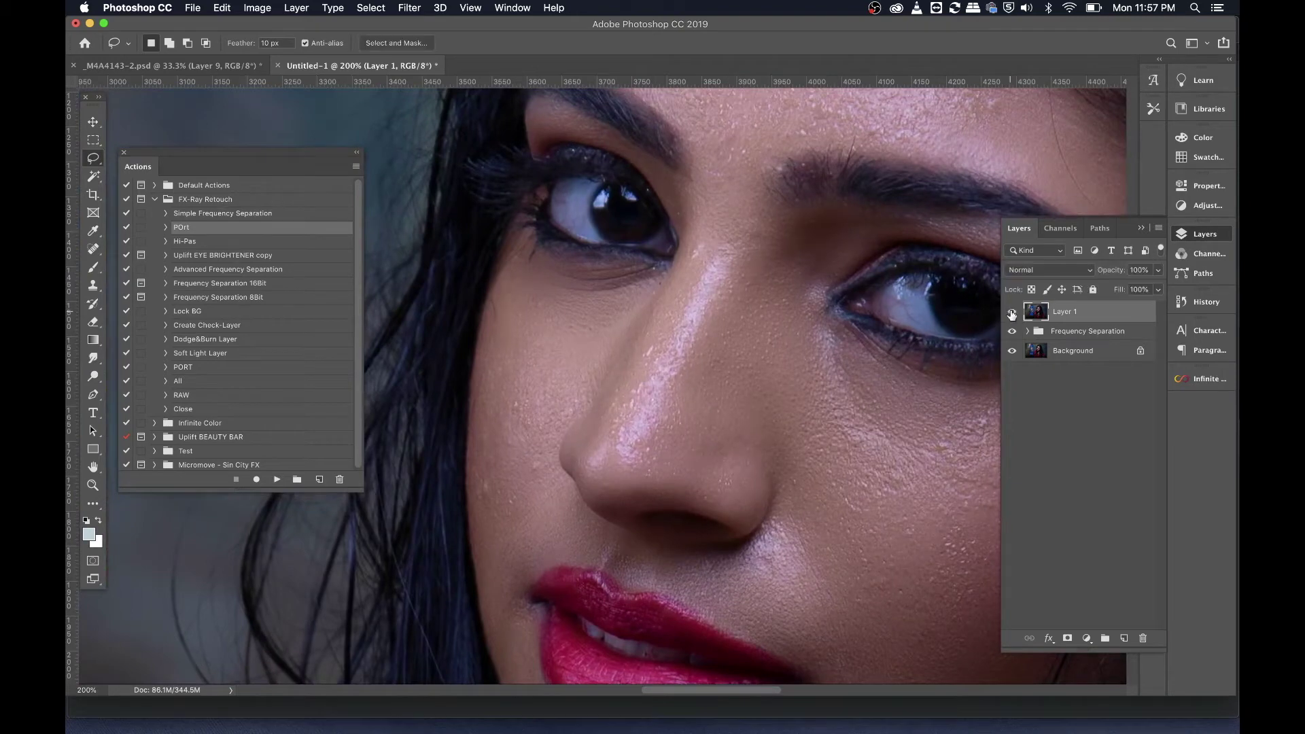
{"action": "key", "text": "super+minus"}
{"action": "key", "text": "super+minus"}
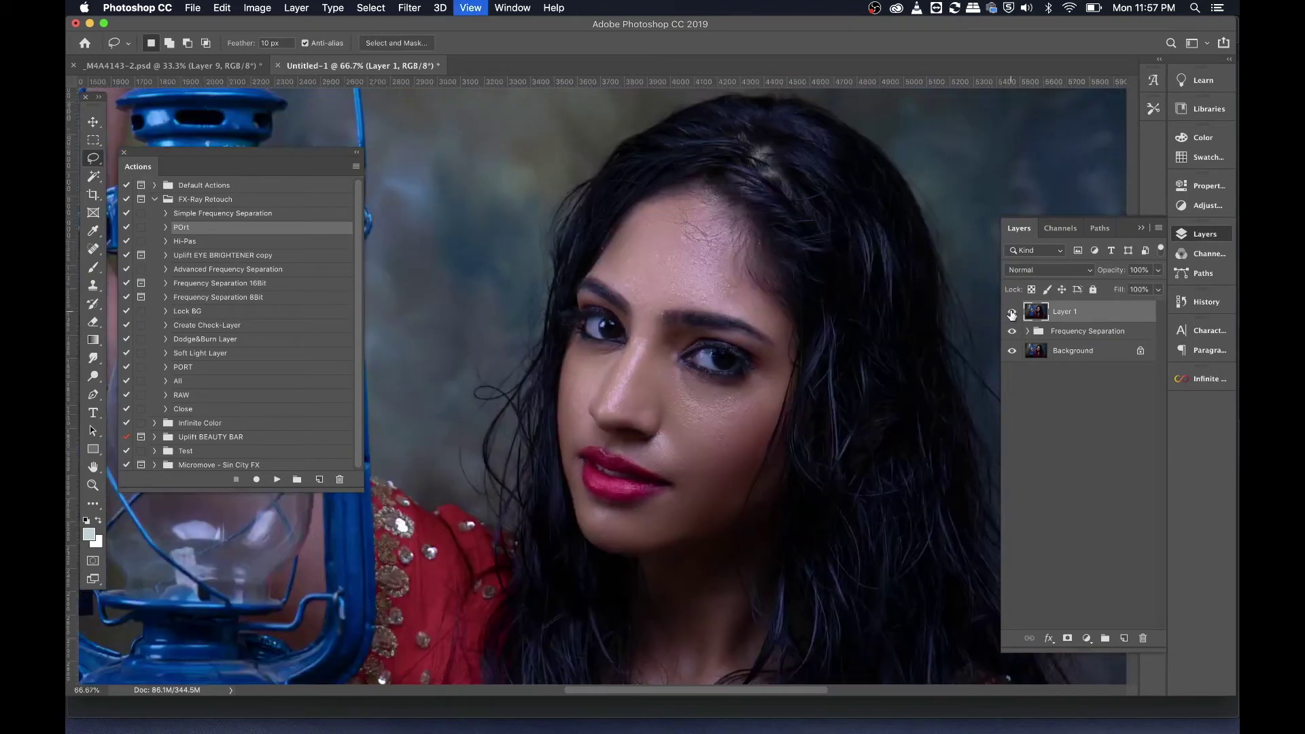
- Compare the portrait with the smoothed Layer 1 hidden and shown
{"action": "left_click", "coordinate": [1011, 311]}
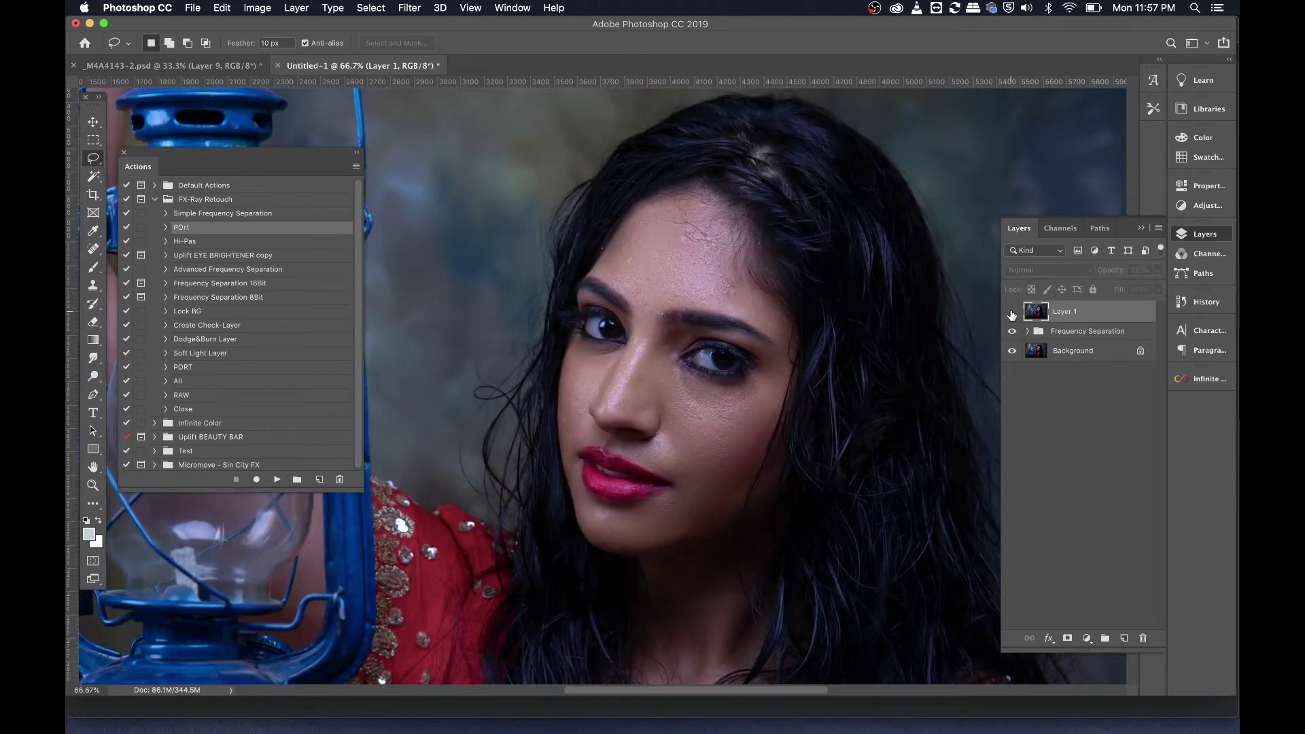
{"action": "left_click", "coordinate": [1012, 311]}
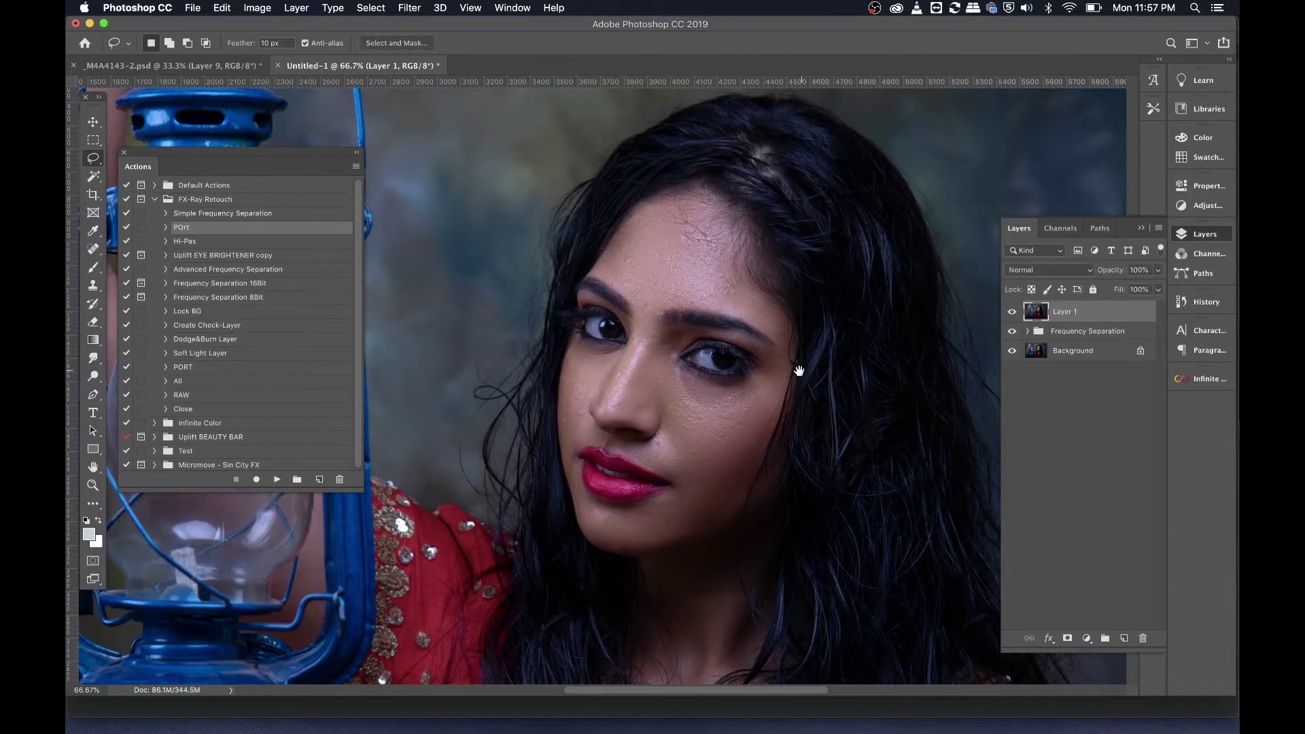
{"action": "left_click_drag", "start_coordinate": [798, 370], "coordinate": [757, 344]}
- Run the Hi-Pas action on Layer 1, lower the resulting Soft Light layer's opacity to 54%, and check the whole image
{"action": "left_click", "coordinate": [192, 242]}
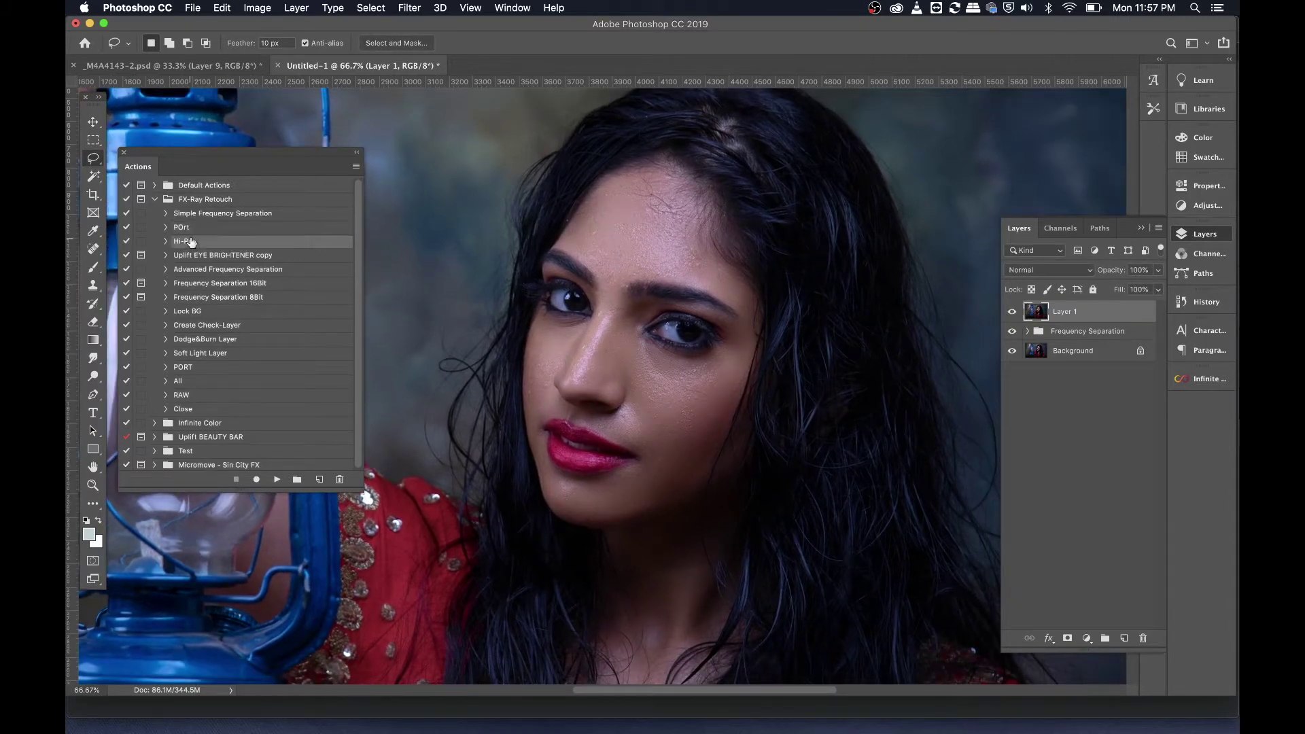
{"action": "left_click", "coordinate": [283, 480]}
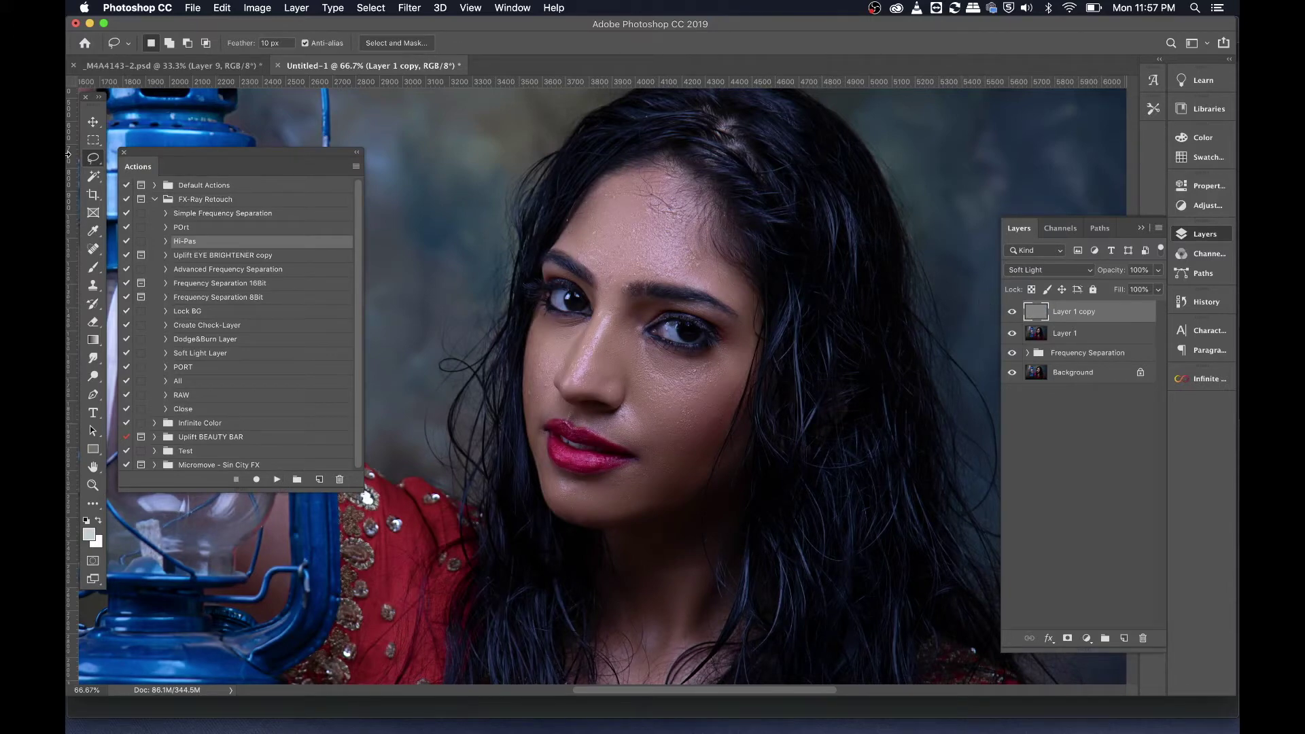
{"action": "left_click", "coordinate": [92, 124]}
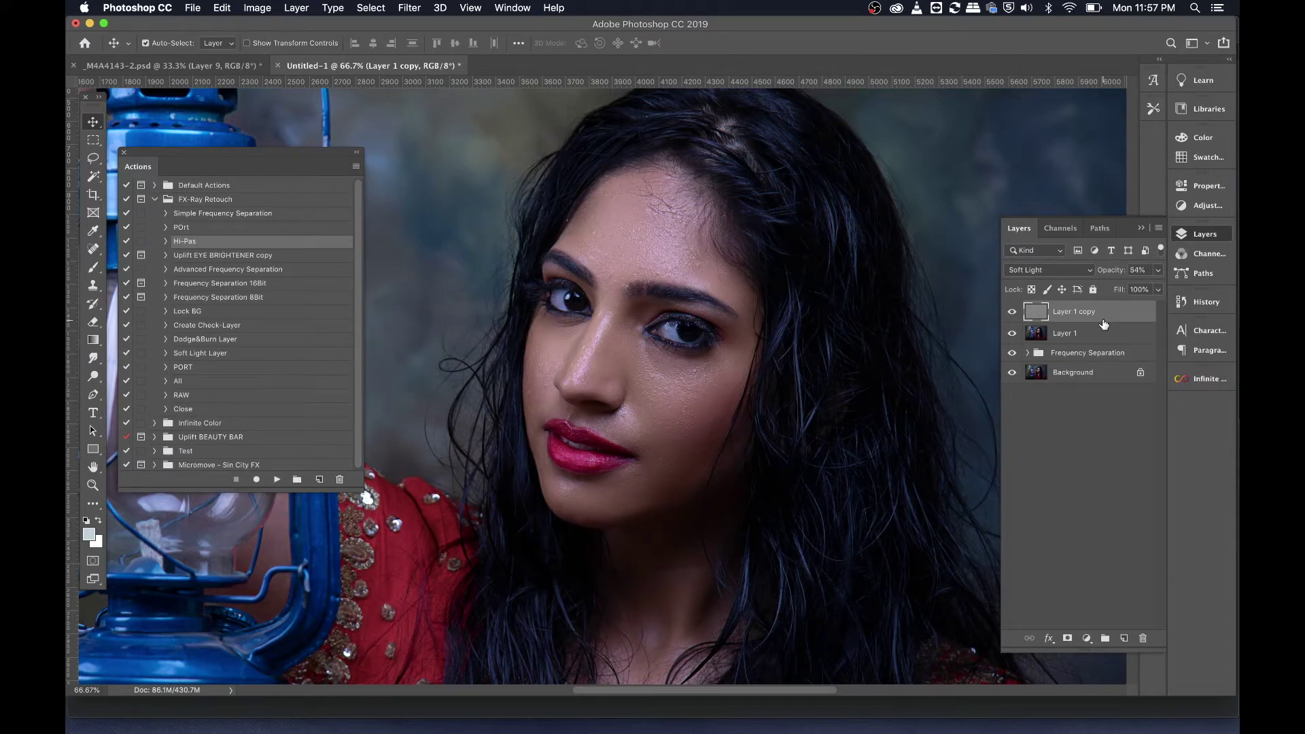
{"action": "key", "text": "super+minus"}
{"action": "key", "text": "super+minus"}
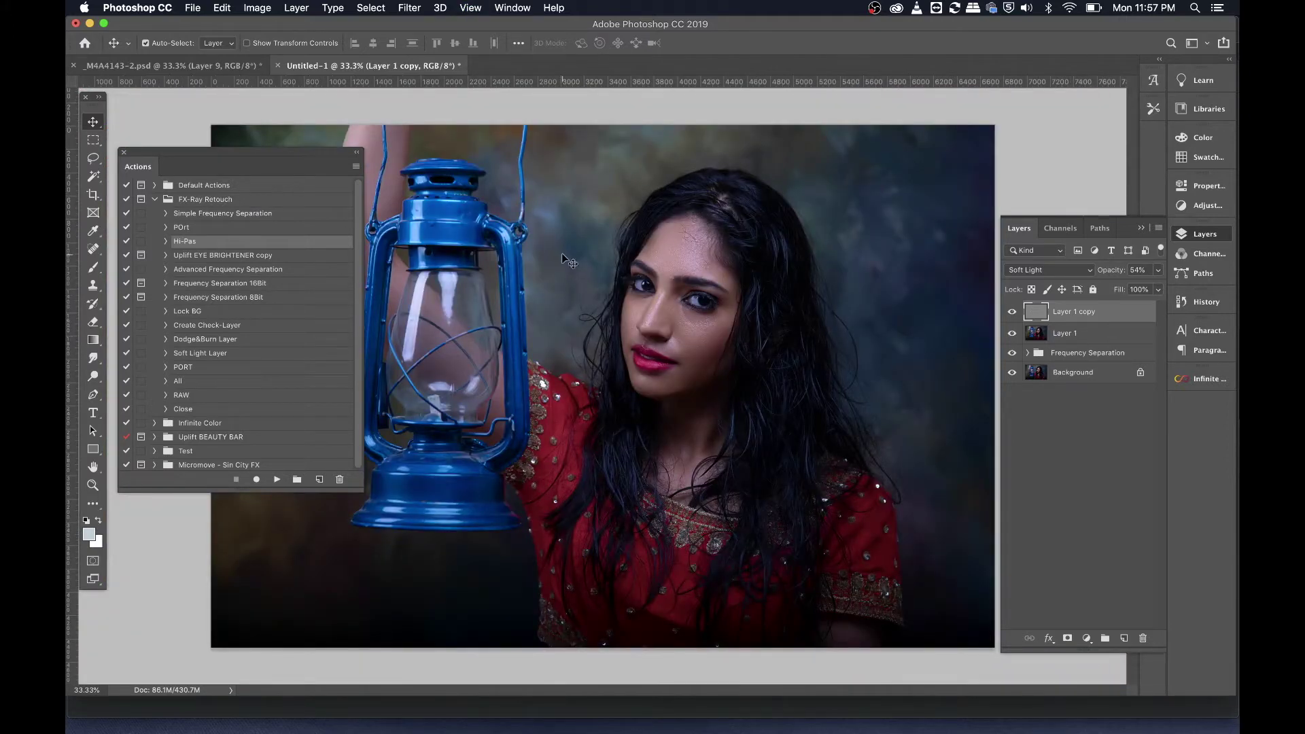
- Add a Brightness/Contrast adjustment layer above the sharpening layer and set its brightness to 29
{"action": "key", "text": "super+plus"}
{"action": "key", "text": "super+plus"}
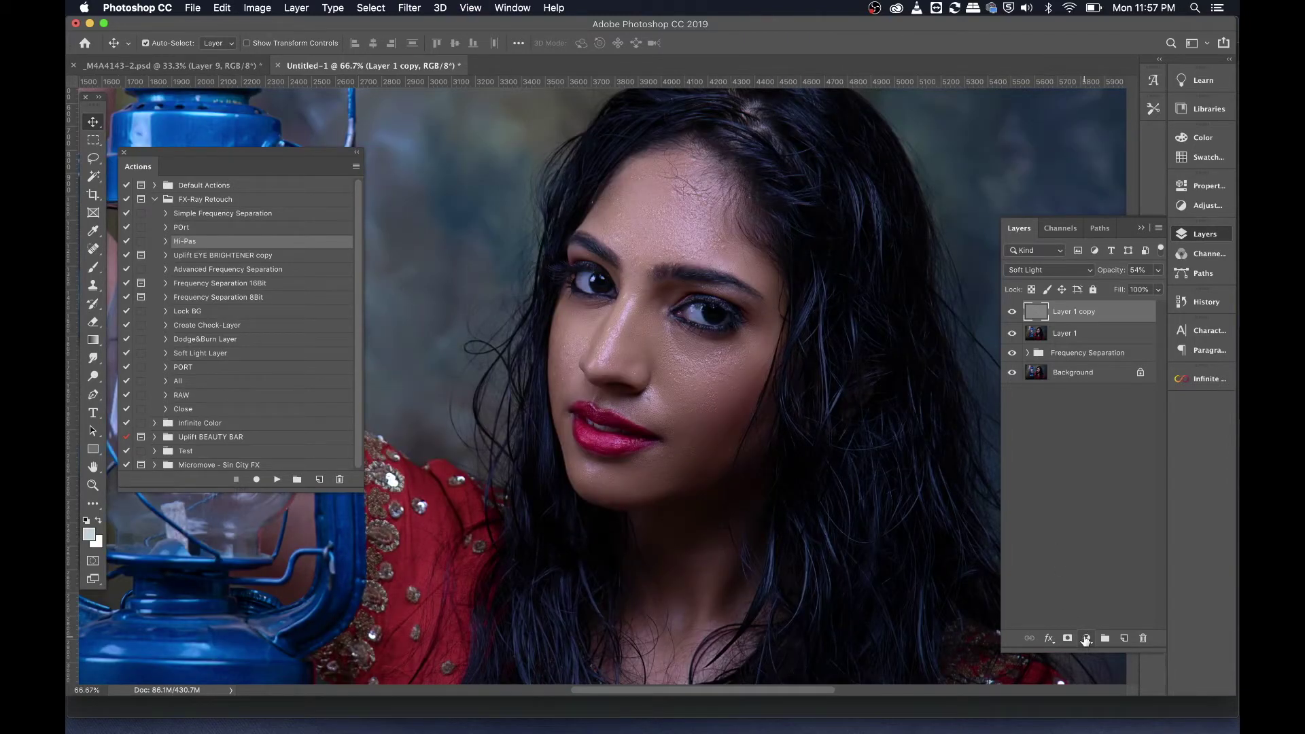
{"action": "left_click", "coordinate": [1086, 640]}
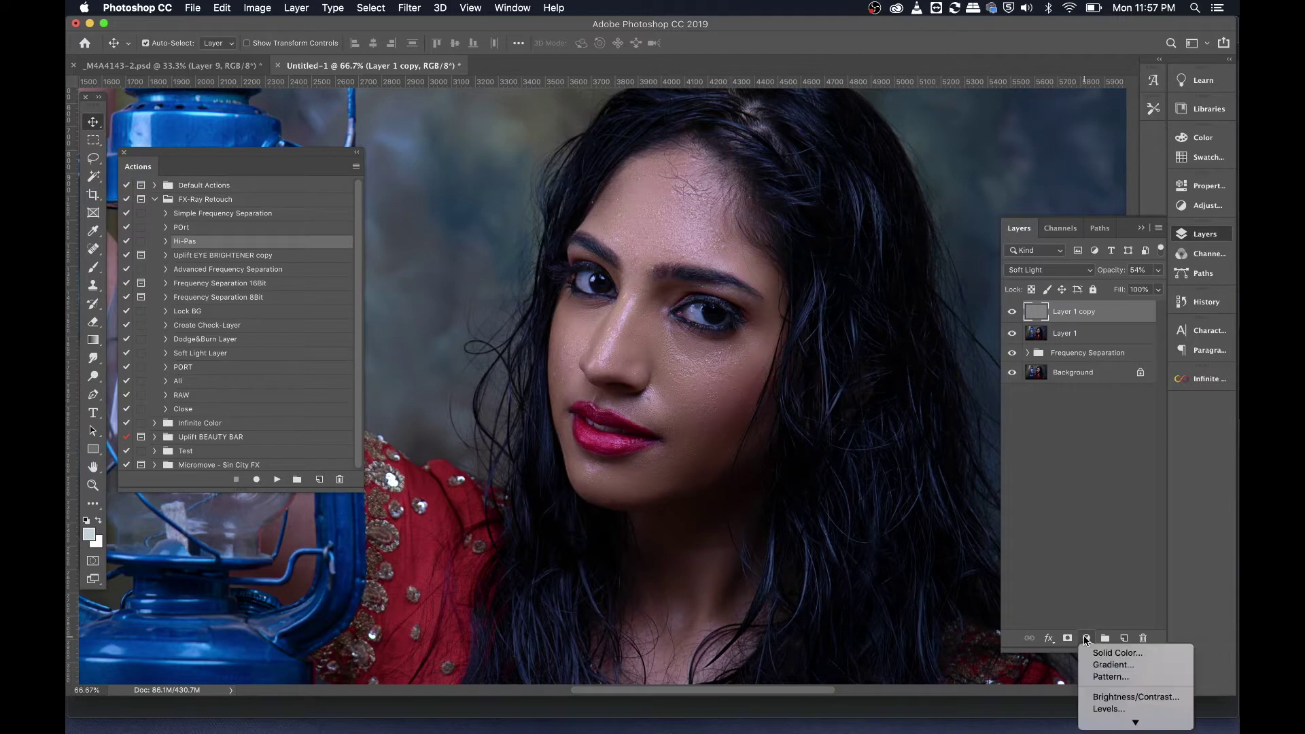
{"action": "left_click", "coordinate": [1111, 698]}
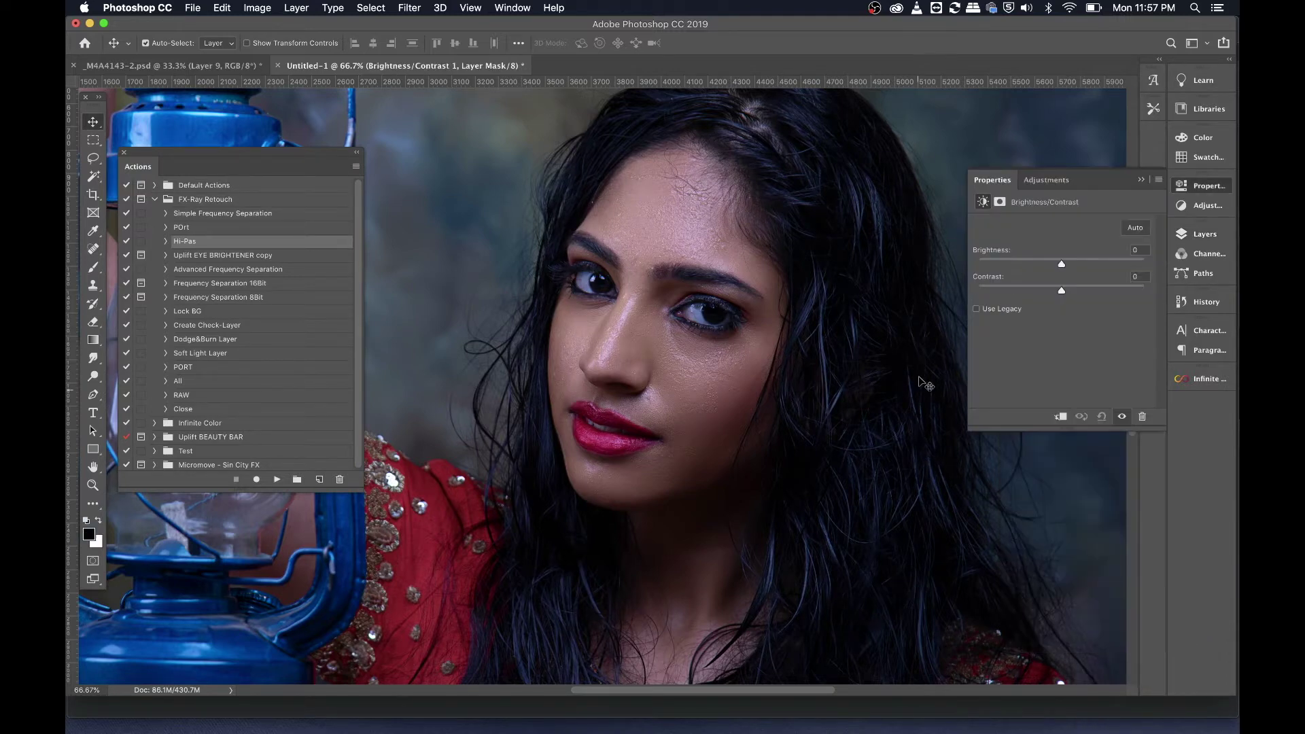
{"action": "left_click_drag", "start_coordinate": [1063, 268], "coordinate": [1083, 271]}
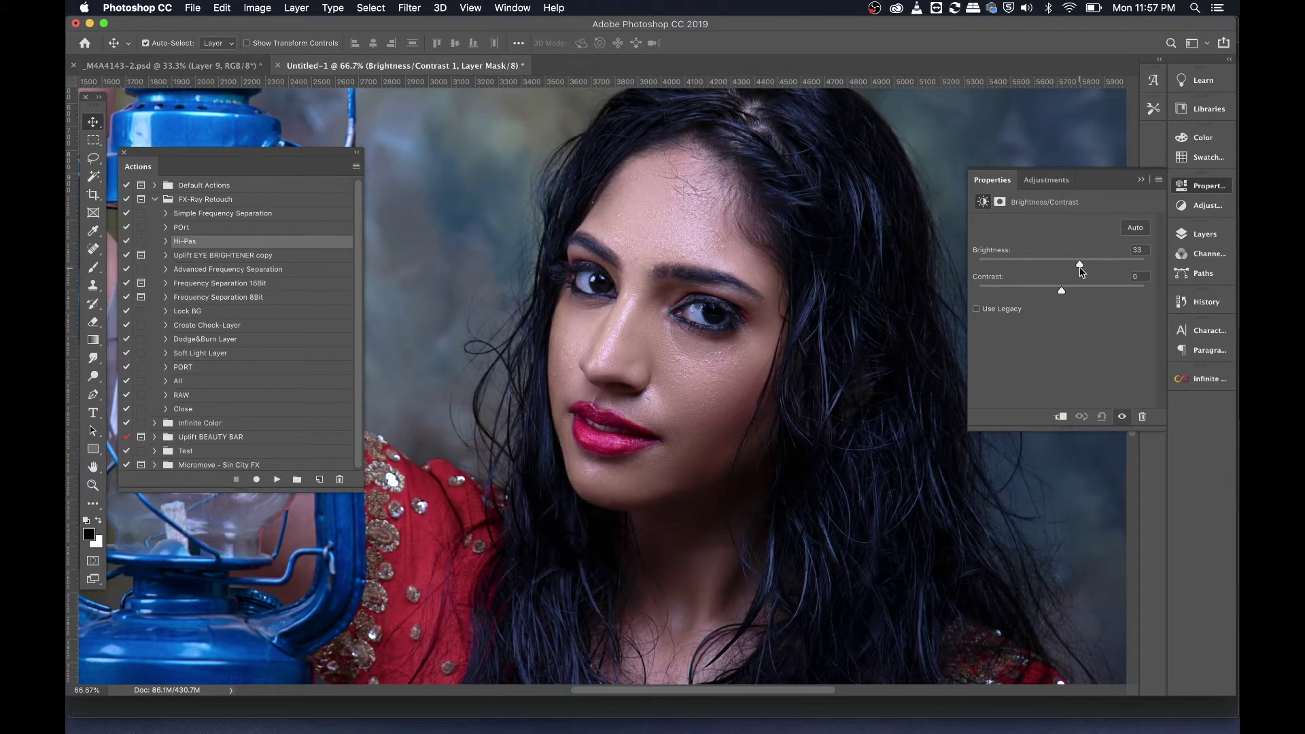
{"action": "left_click_drag", "start_coordinate": [1082, 272], "coordinate": [1079, 269]}
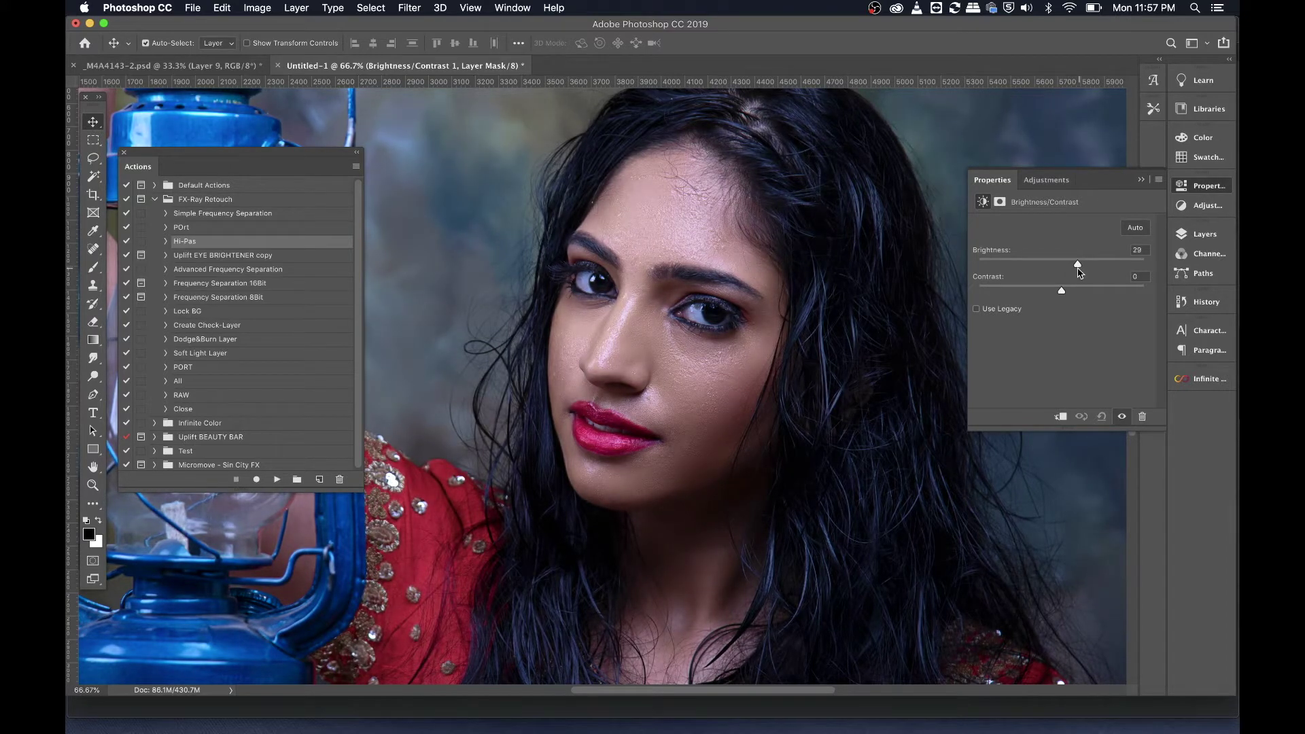
{"action": "left_click", "coordinate": [1202, 191]}
{"action": "left_click", "coordinate": [1194, 238]}
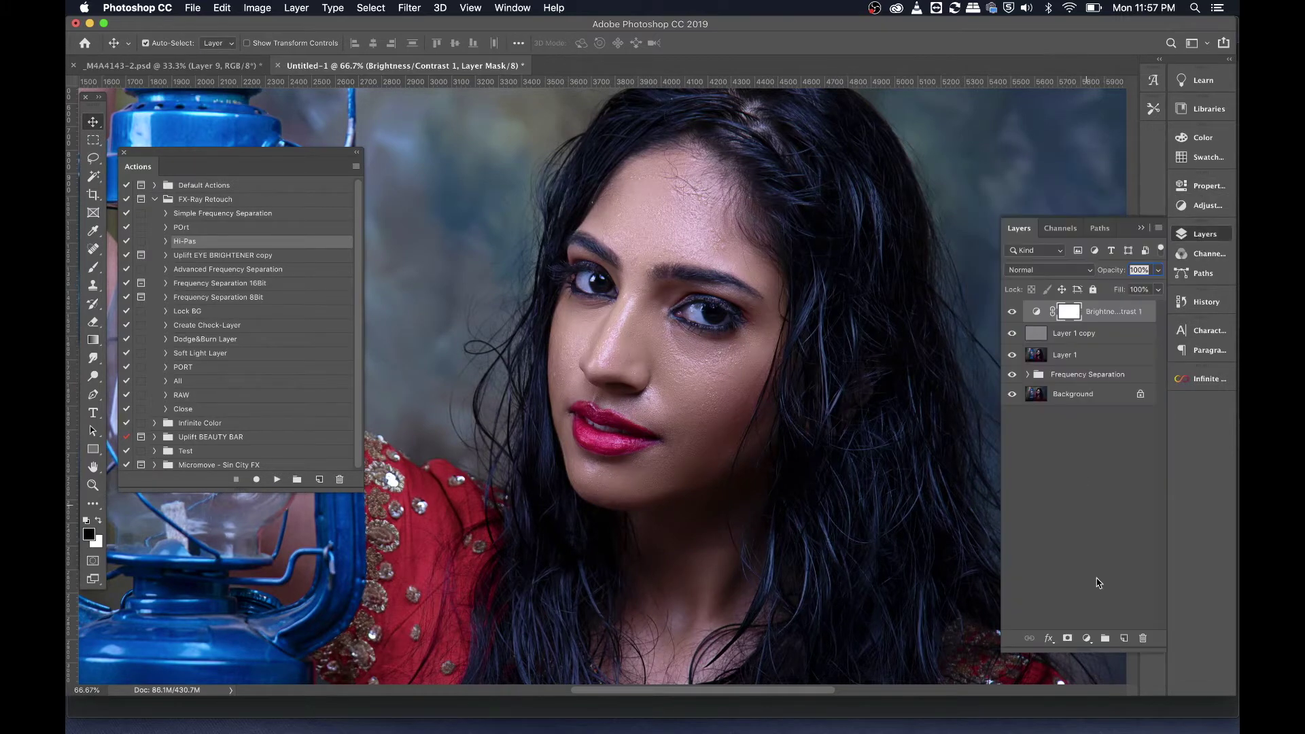
- Invert the brightness adjustment's mask and paint white over both eyes with an 80-pixel brush
{"action": "key", "text": "super+i"}
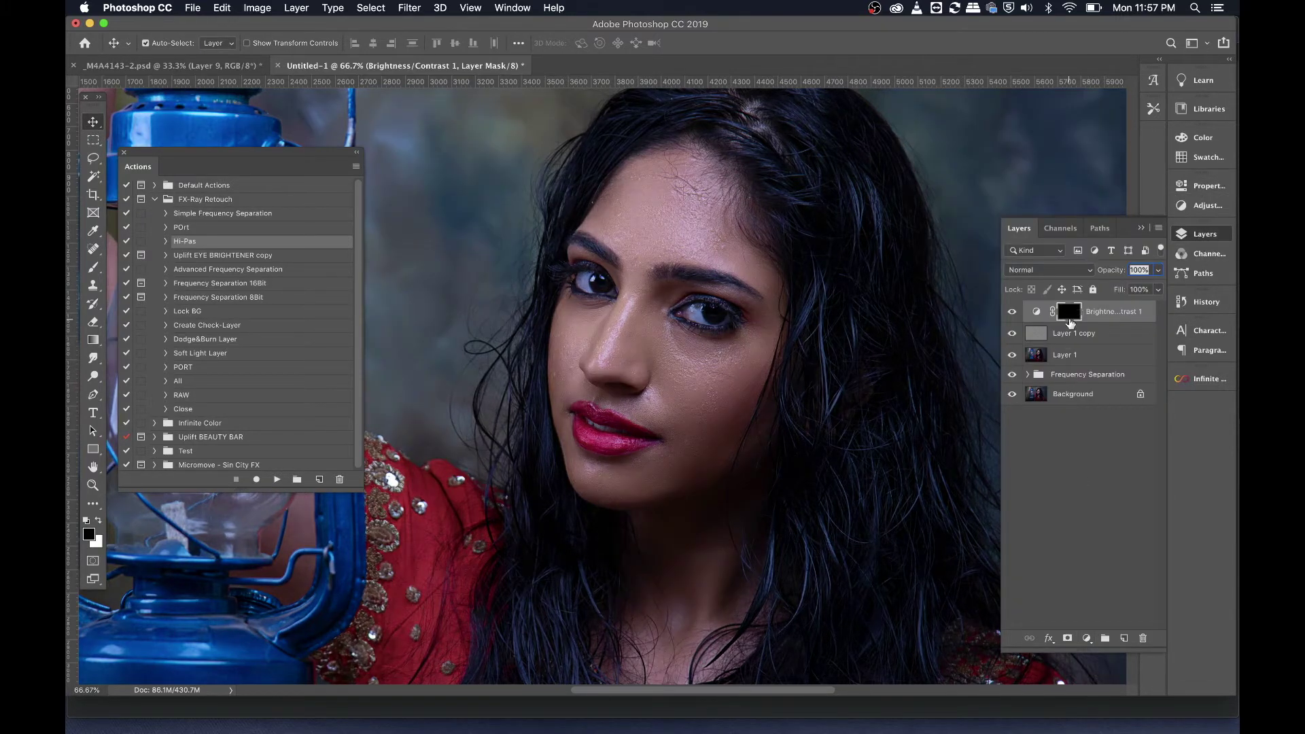
{"action": "key", "text": "b"}
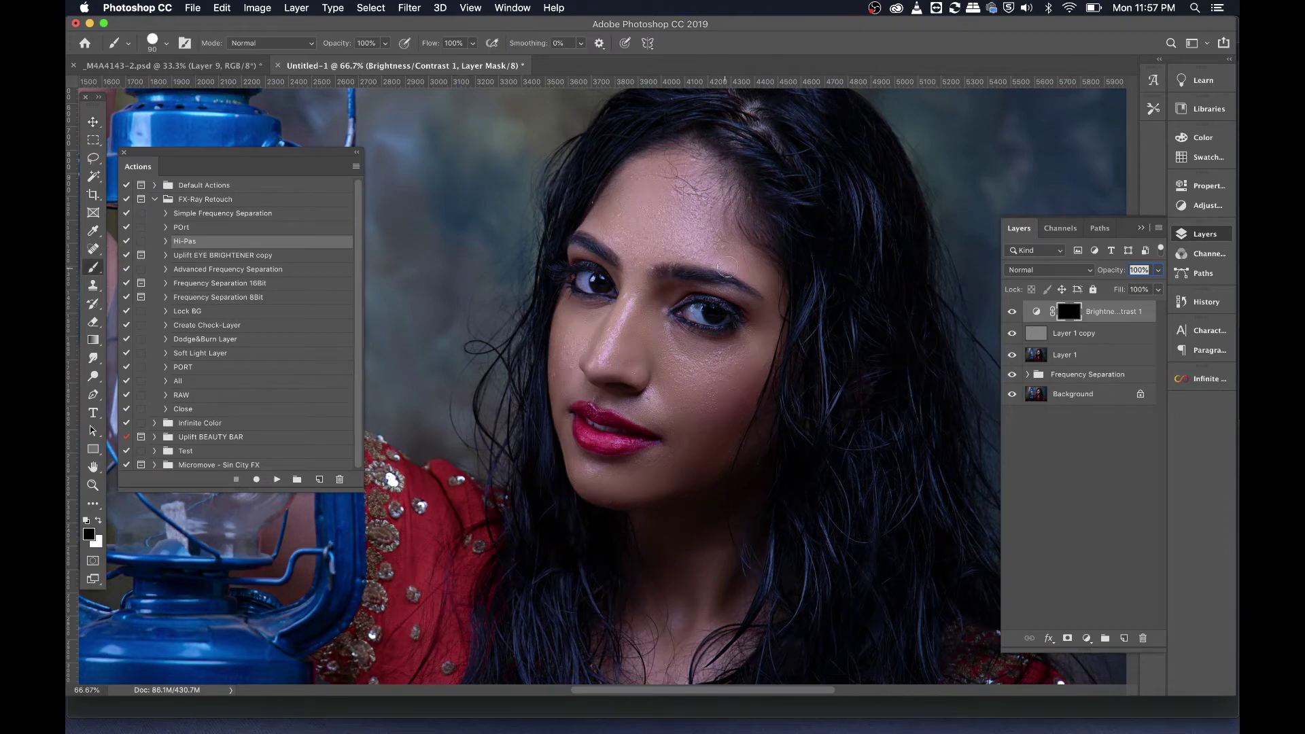
{"action": "key", "text": "super+plus"}
{"action": "key", "text": "super+plus"}
{"action": "left_click_drag", "start_coordinate": [741, 265], "coordinate": [578, 434]}
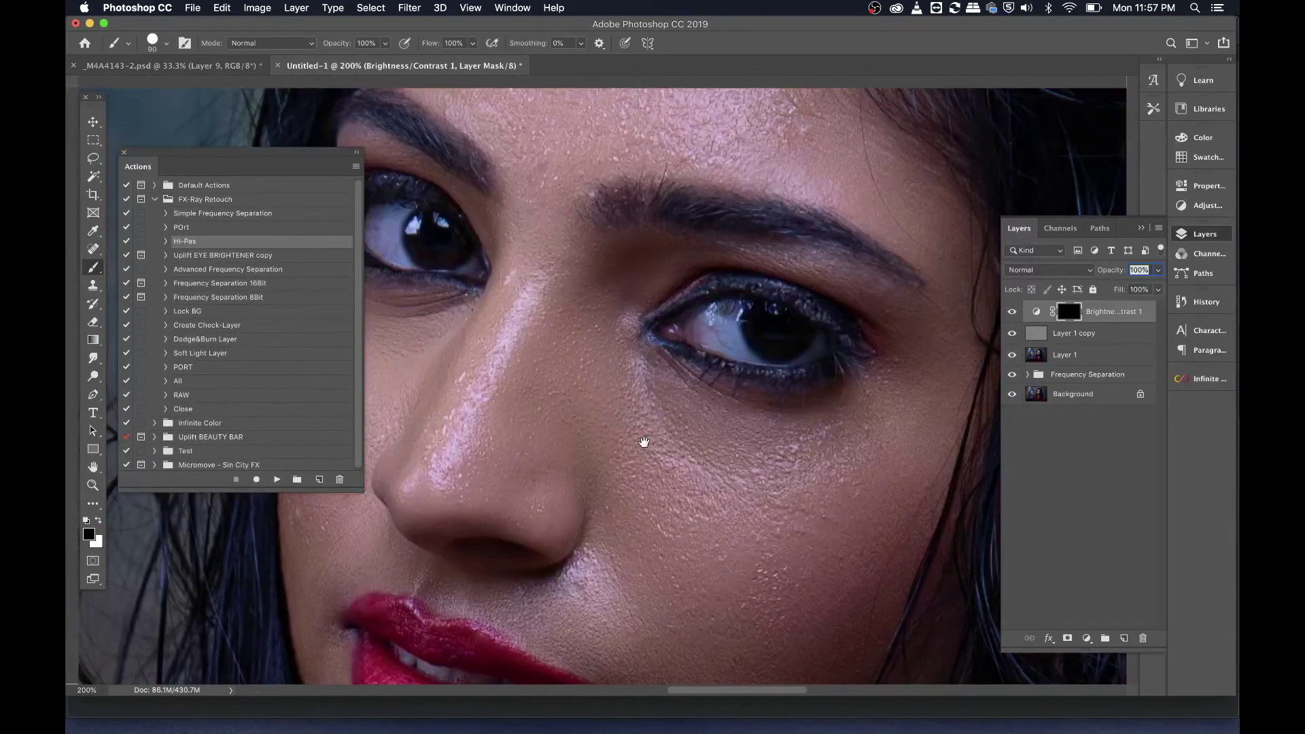
{"action": "mouse_move", "coordinate": [704, 333]}
{"action": "left_mouse_down"}
{"action": "mouse_move", "coordinate": [726, 323]}
{"action": "mouse_move", "coordinate": [790, 338]}
{"action": "left_mouse_up"}
{"action": "key", "text": "x"}
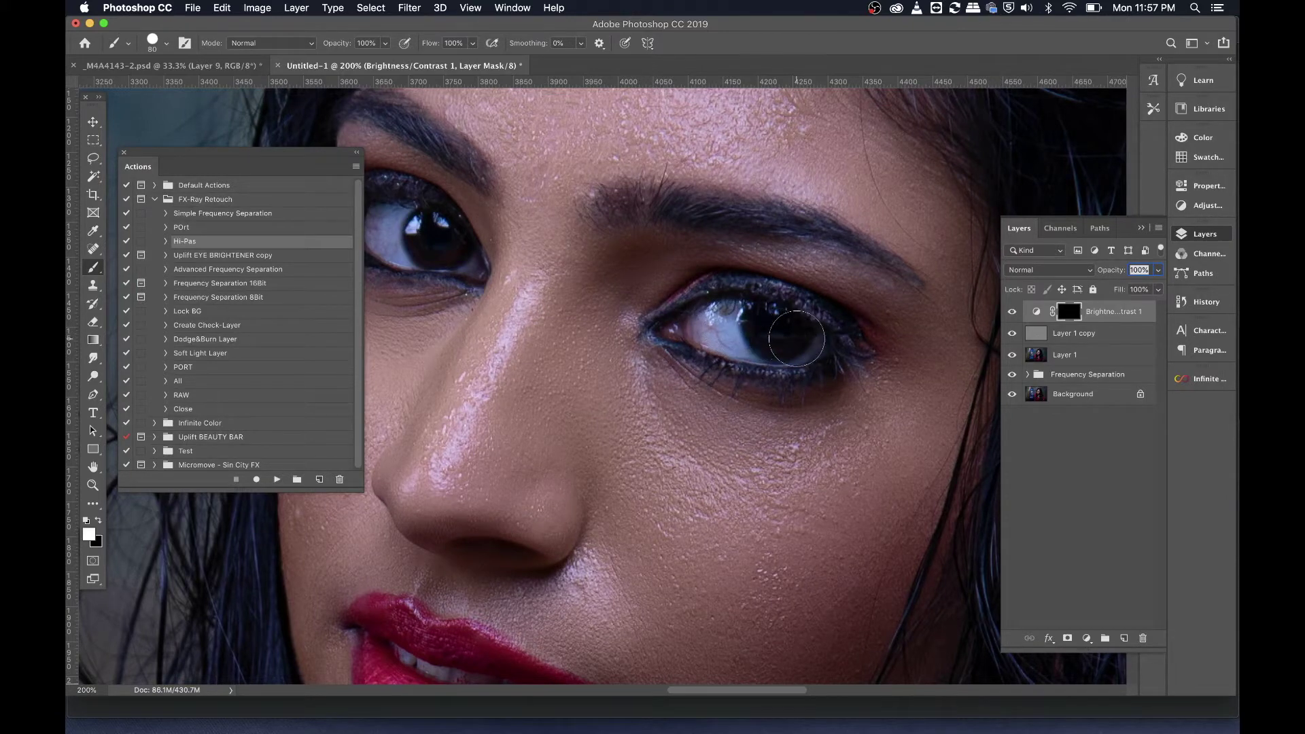
{"action": "mouse_move", "coordinate": [425, 235]}
{"action": "left_mouse_down"}
{"action": "mouse_move", "coordinate": [561, 269]}
{"action": "mouse_move", "coordinate": [605, 319]}
{"action": "mouse_move", "coordinate": [622, 314]}
{"action": "mouse_move", "coordinate": [557, 297]}
{"action": "mouse_move", "coordinate": [600, 301]}
{"action": "mouse_move", "coordinate": [453, 234]}
{"action": "left_mouse_up"}
{"action": "mouse_move", "coordinate": [778, 316]}
{"action": "left_mouse_down"}
{"action": "mouse_move", "coordinate": [726, 319]}
{"action": "mouse_move", "coordinate": [775, 325]}
{"action": "left_mouse_up"}
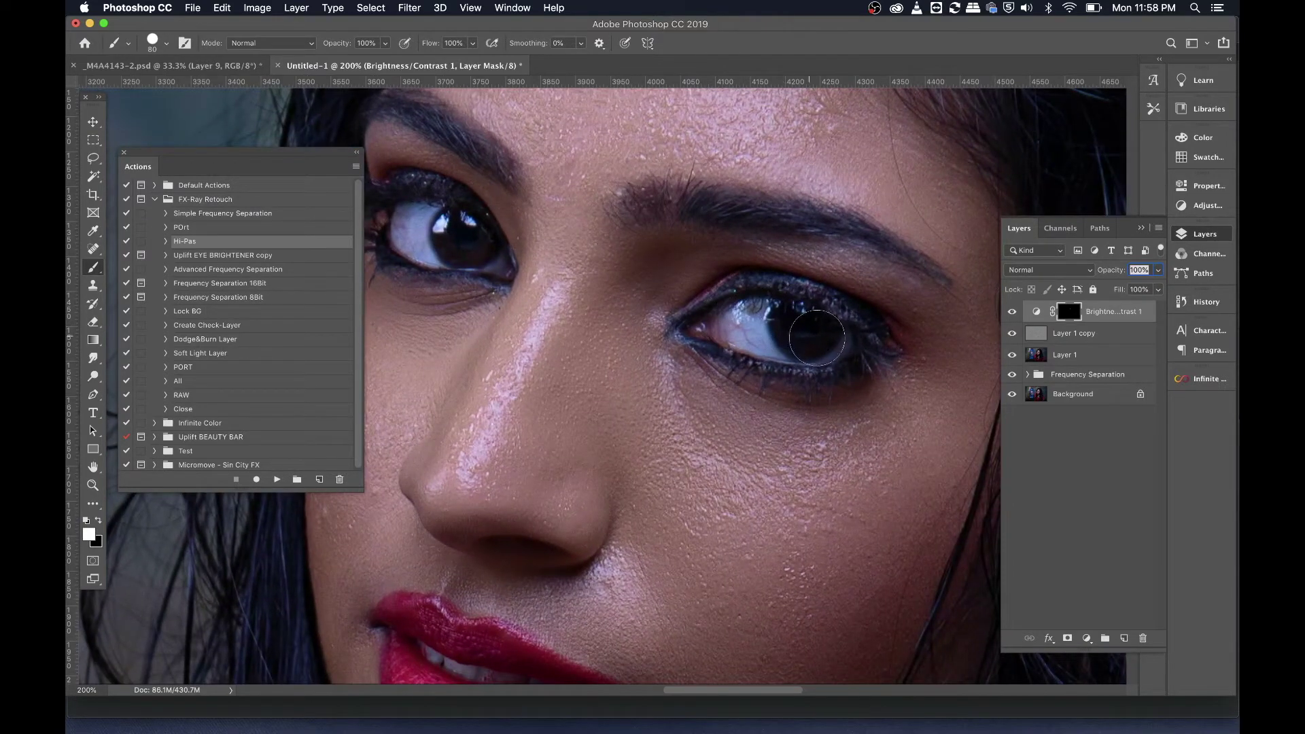
- Compare the portrait with the eye-brightening adjustment hidden and shown, both close up and as a whole image
{"action": "key", "text": "super+minus"}
{"action": "key", "text": "super+minus"}
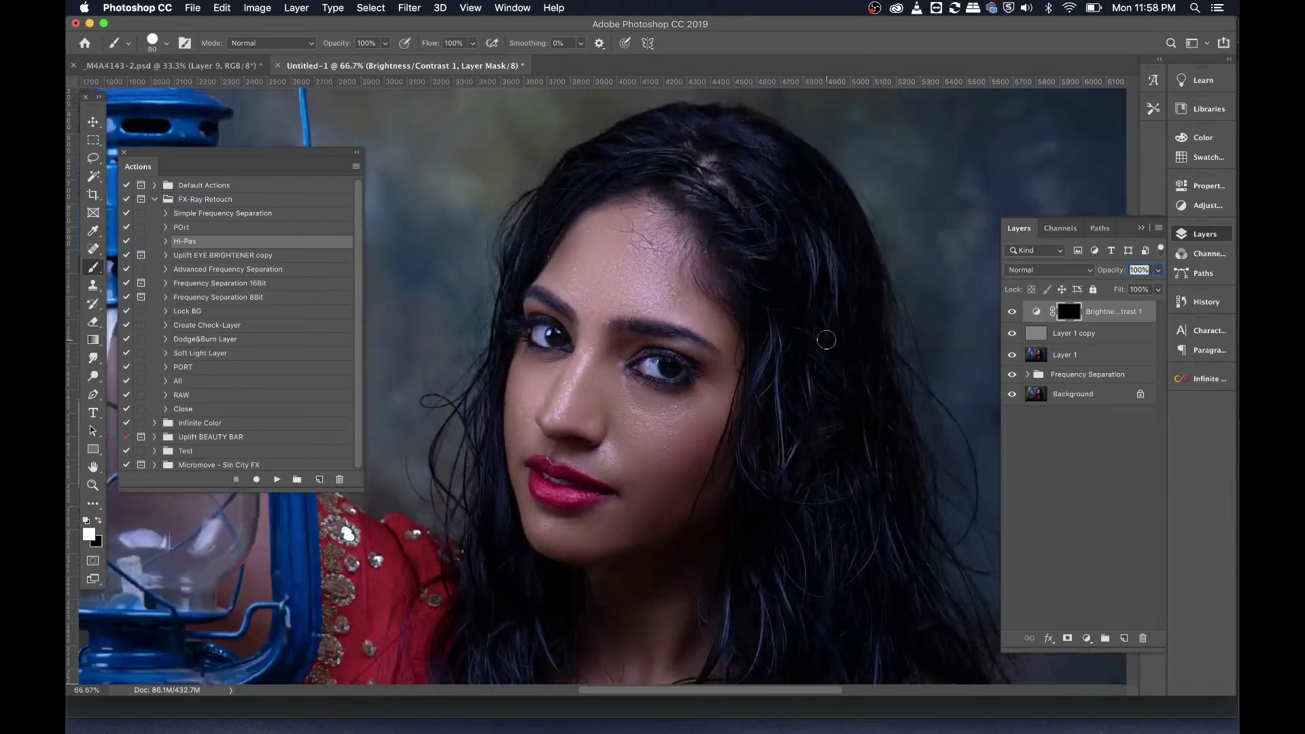
{"action": "left_click", "coordinate": [1012, 312]}
{"action": "left_click", "coordinate": [1013, 312]}
{"action": "key", "text": "super+minus"}
{"action": "key", "text": "super+minus"}
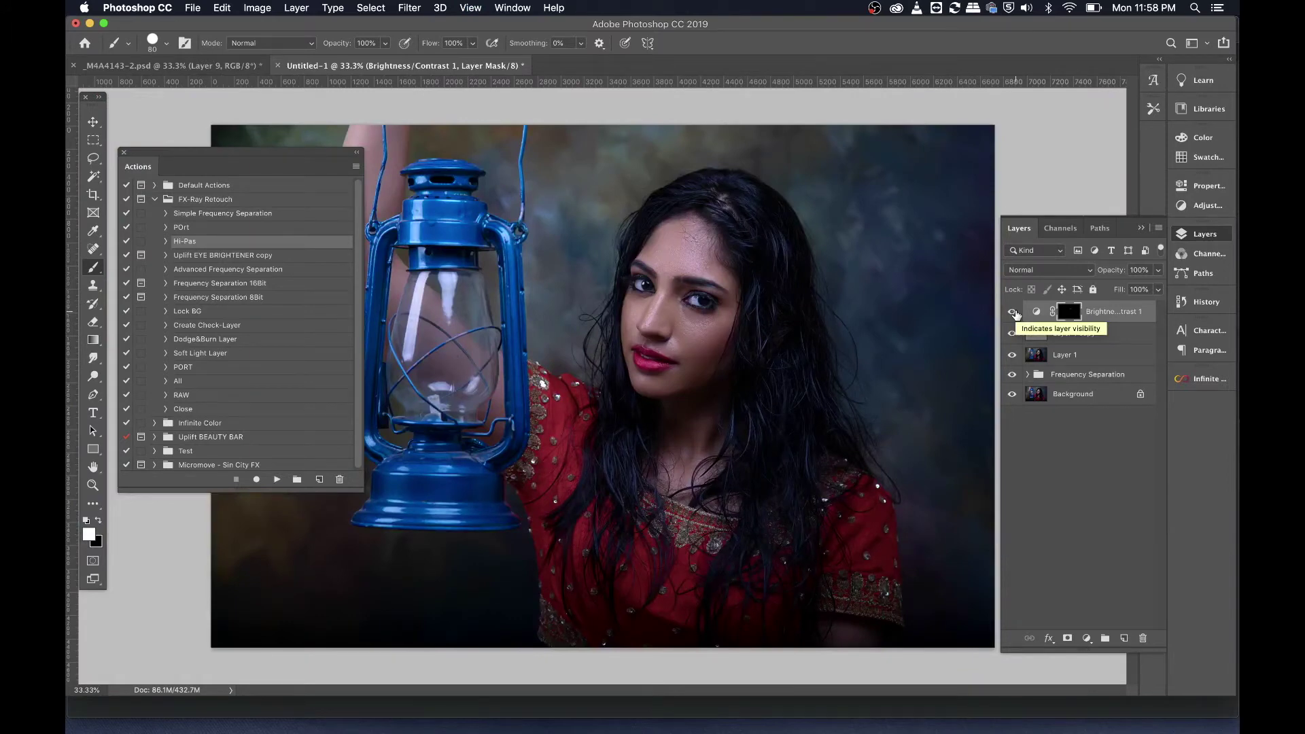
- Stamp all visible layers into a new top layer and bring the blue lantern into view
{"action": "key", "text": "super+alt+shift+e"}
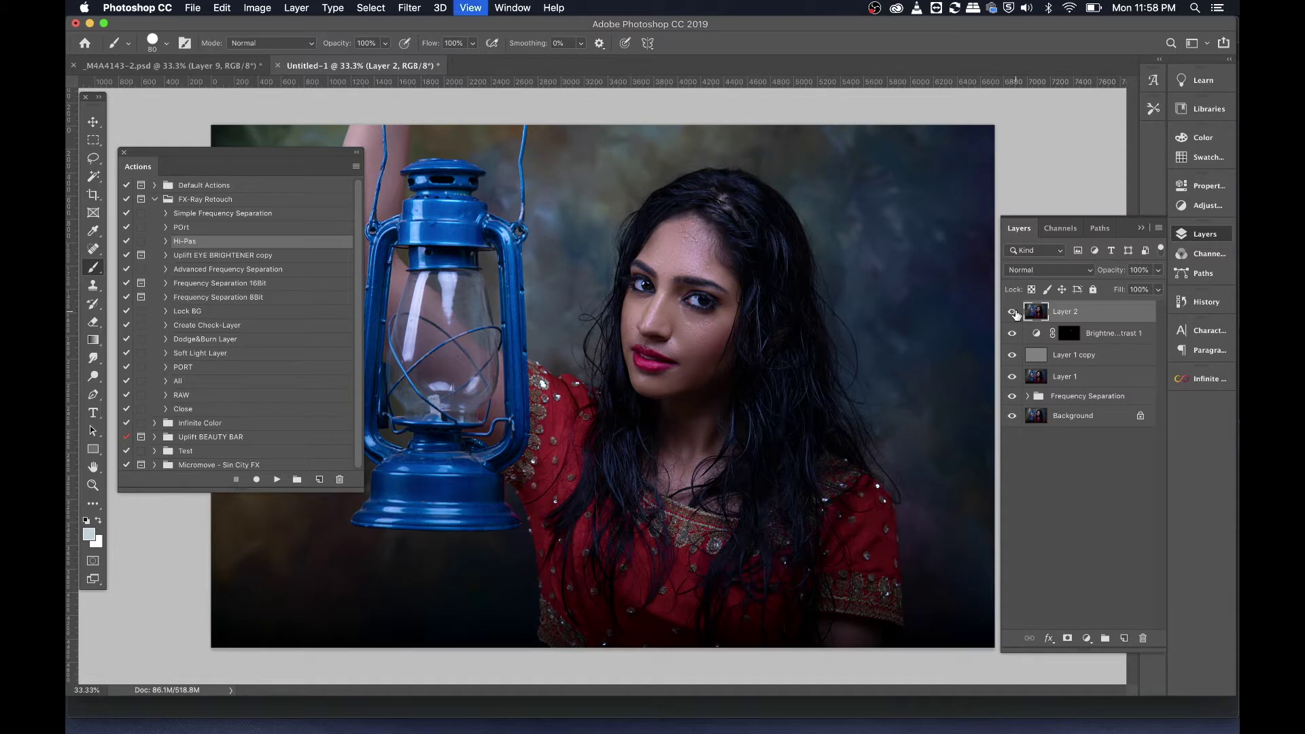
{"action": "key", "text": "super+plus"}
{"action": "left_click_drag", "start_coordinate": [567, 386], "coordinate": [759, 408]}
{"action": "key", "text": "super+r"}
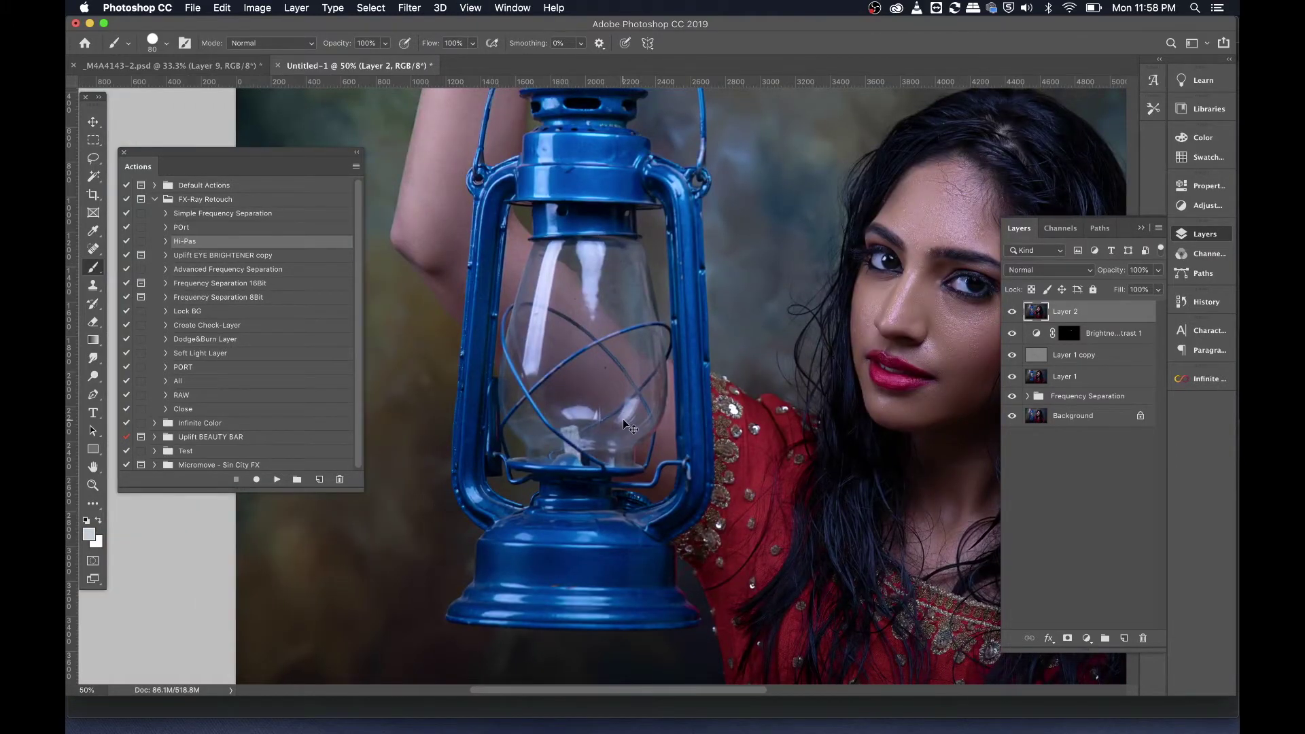
- Switch to Firefox, restore the minimised unnamed.jpg window, copy its lit lantern image, and return to Photoshop
{"action": "key", "text": "super+Tab"}
{"action": "key", "text": "super+Tab"}
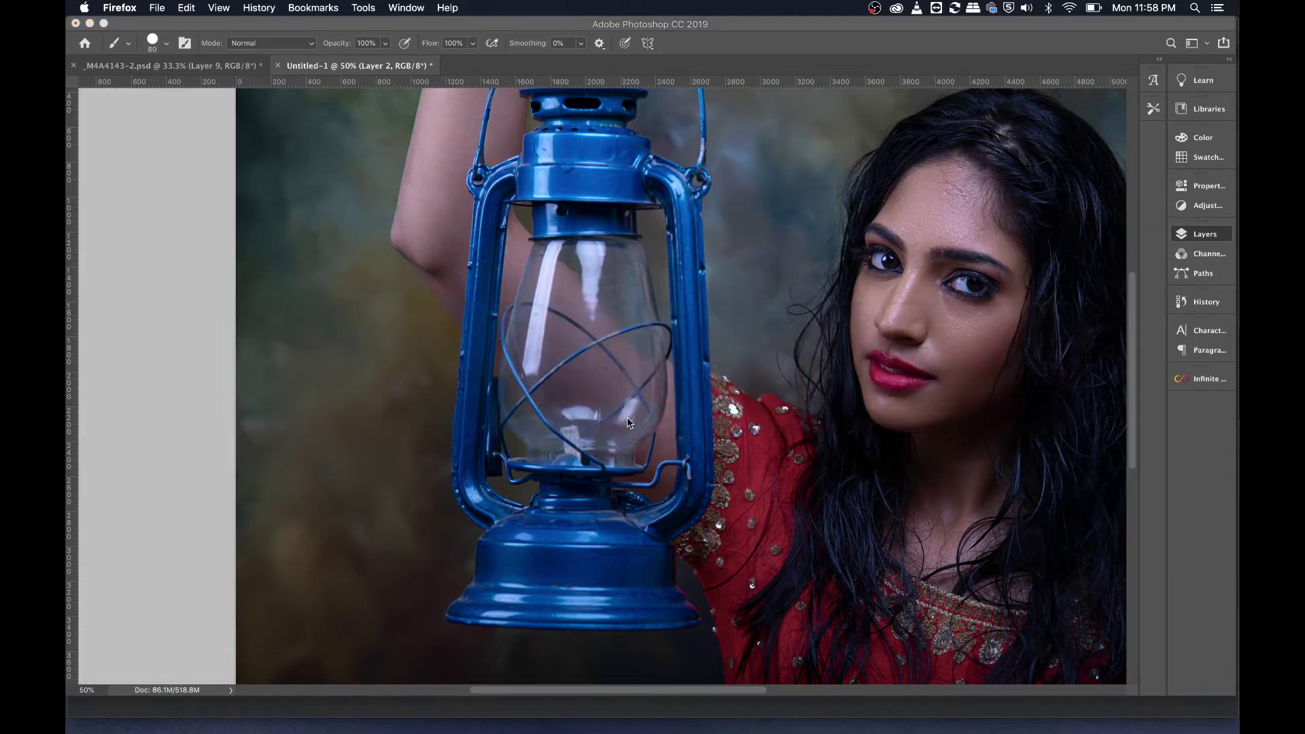
{"action": "mouse_move", "coordinate": [1061, 724]}
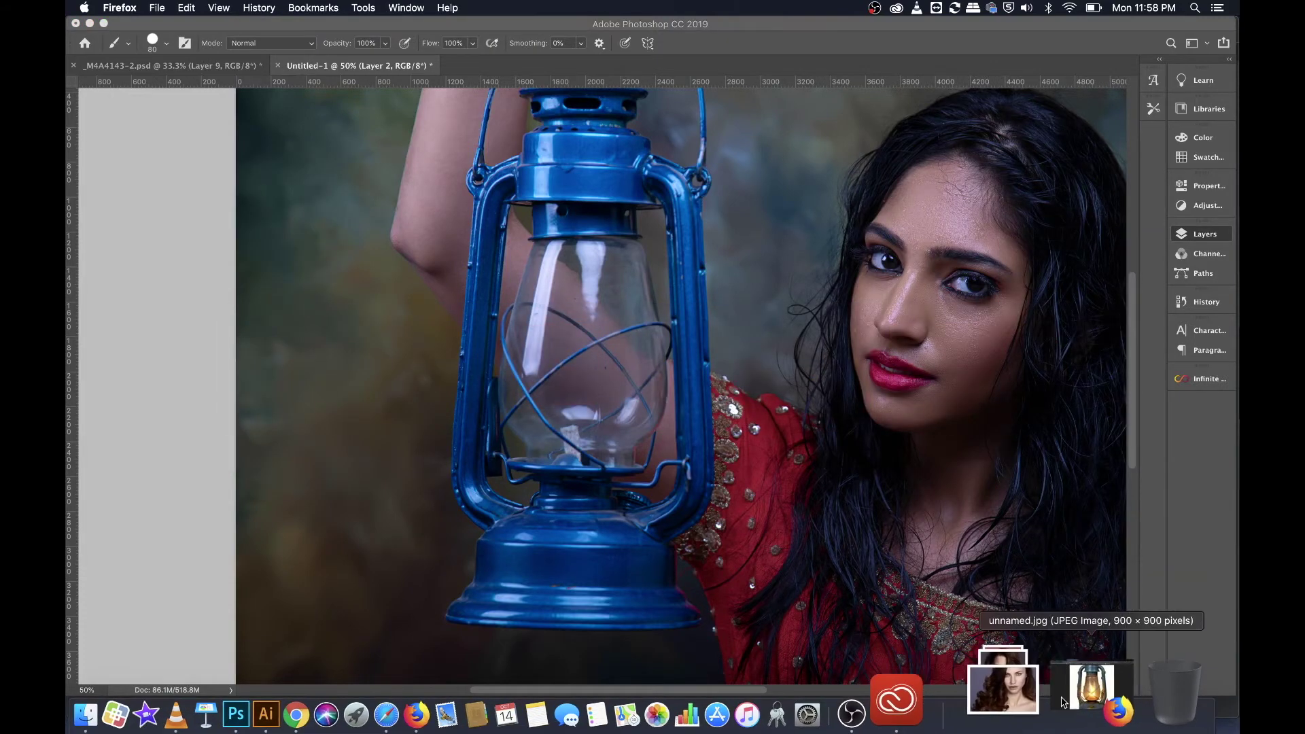
{"action": "left_click", "coordinate": [1093, 690]}
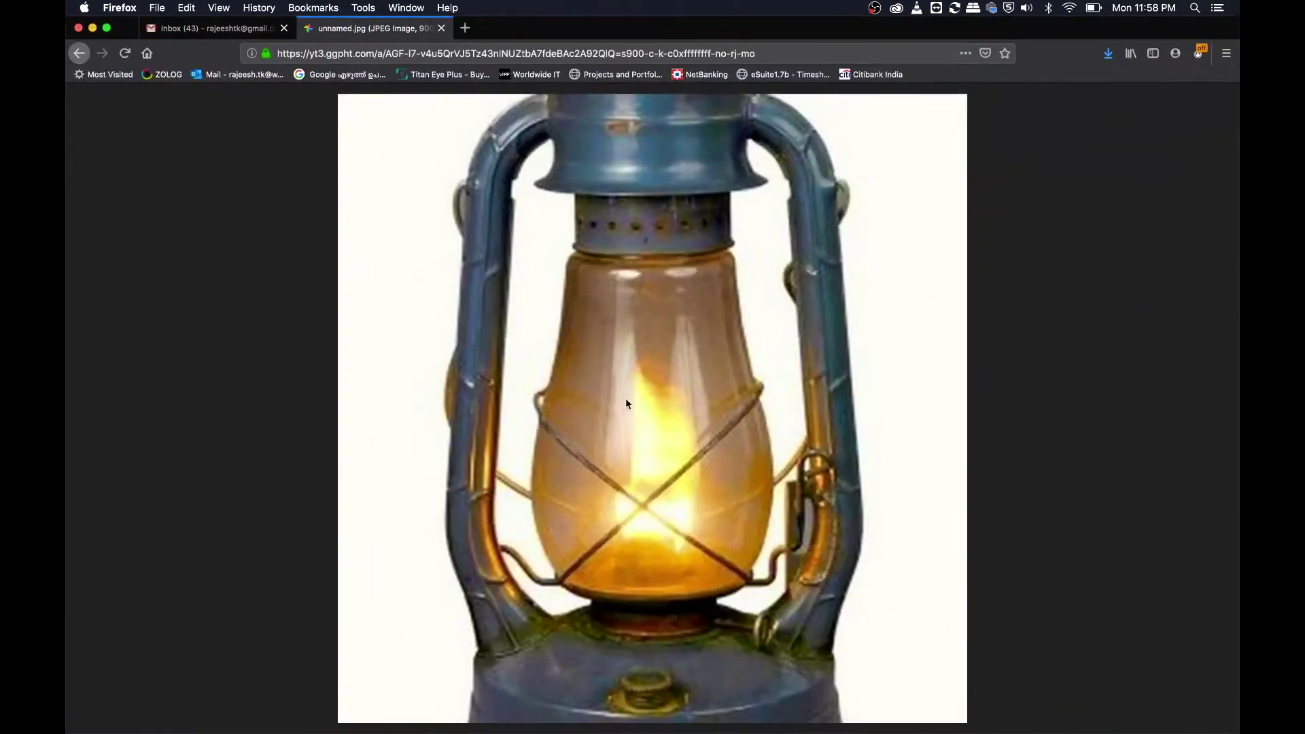
{"action": "right_click", "coordinate": [623, 385]}
{"action": "left_click", "coordinate": [658, 393]}
{"action": "key", "text": "super+Tab"}
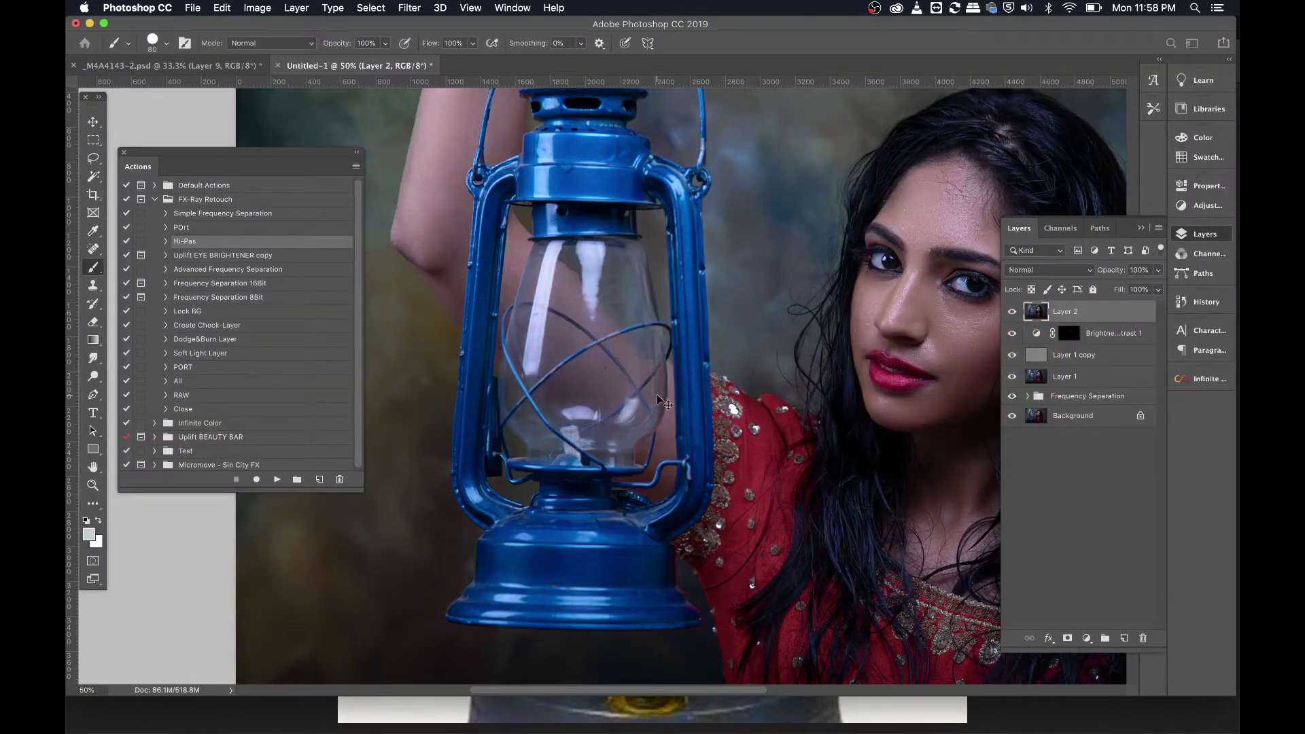
- Create a new document and paste the copied lantern image into it
{"action": "key", "text": "super+n"}
{"action": "key", "text": "Escape"}
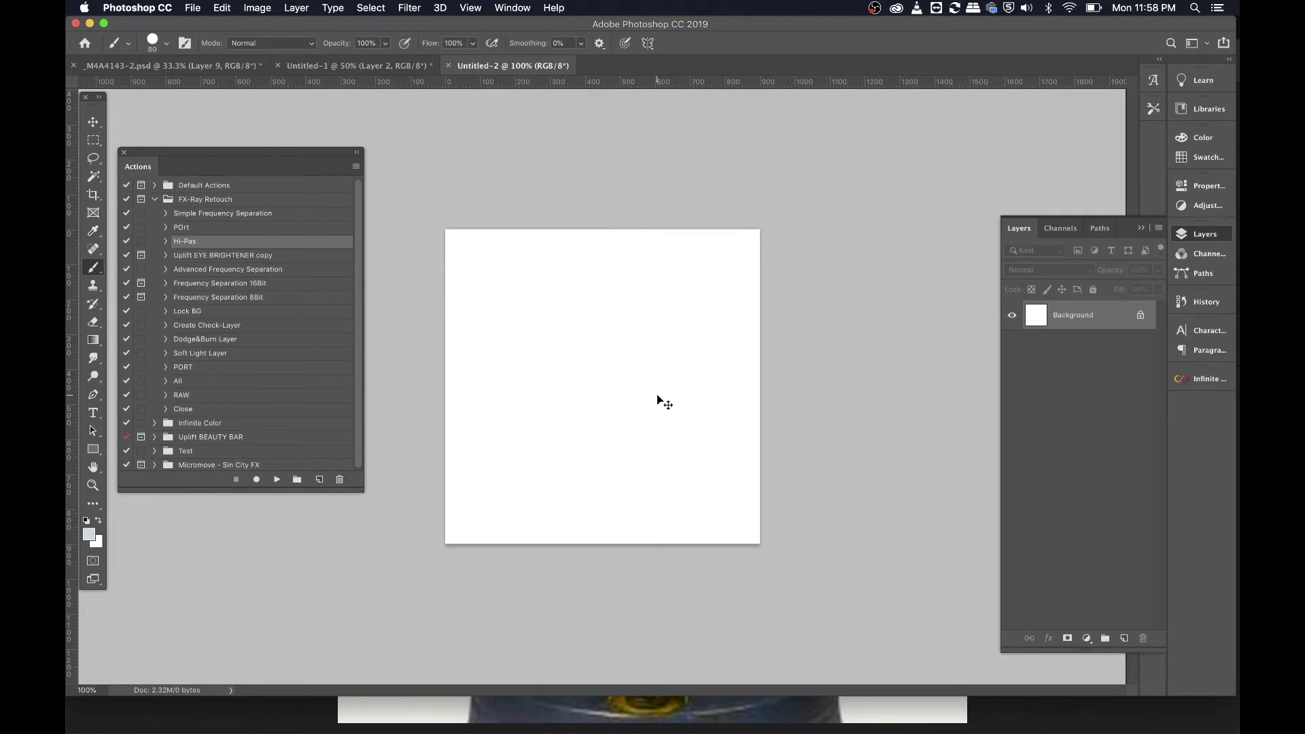
{"action": "key", "text": "super+v"}
- Start a Pen path along the upper rim of the lit lantern's glass and down its right side
{"action": "key", "text": "super+equal"}
{"action": "key", "text": "super+equal"}
{"action": "key", "text": "super+equal"}
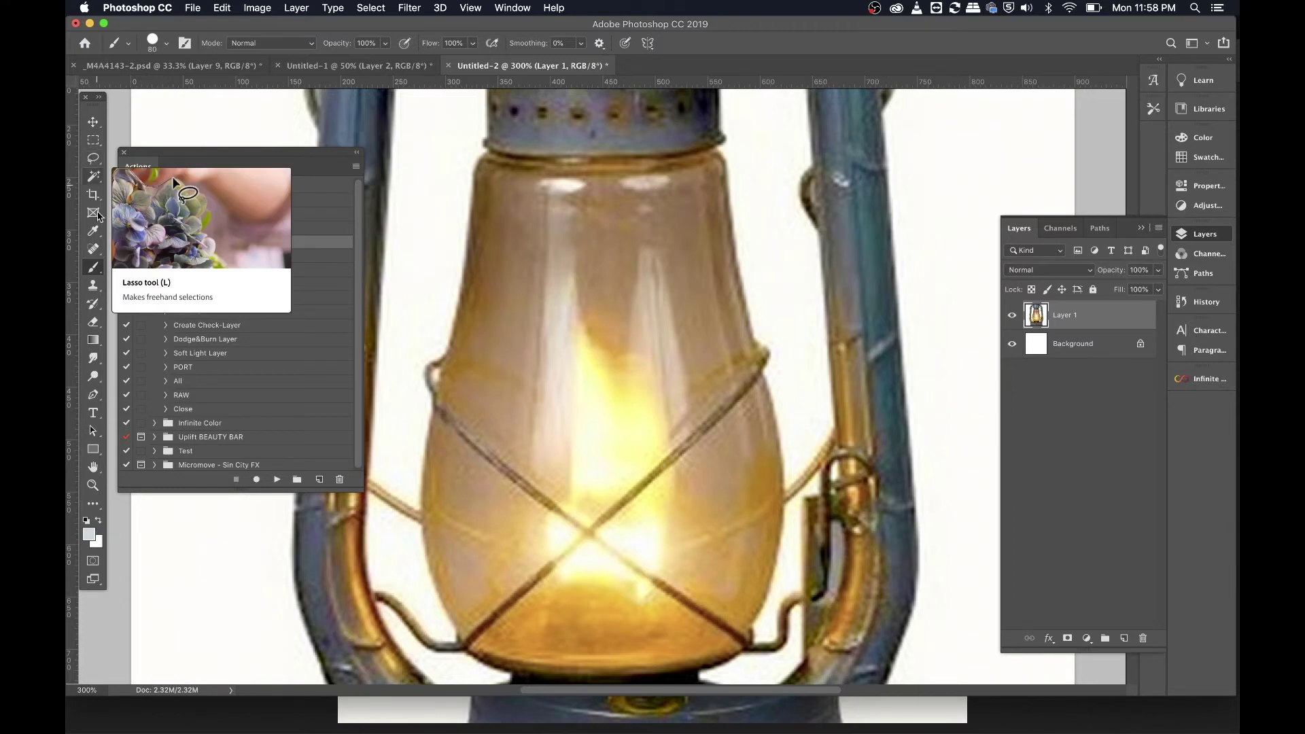
{"action": "left_click", "coordinate": [94, 395]}
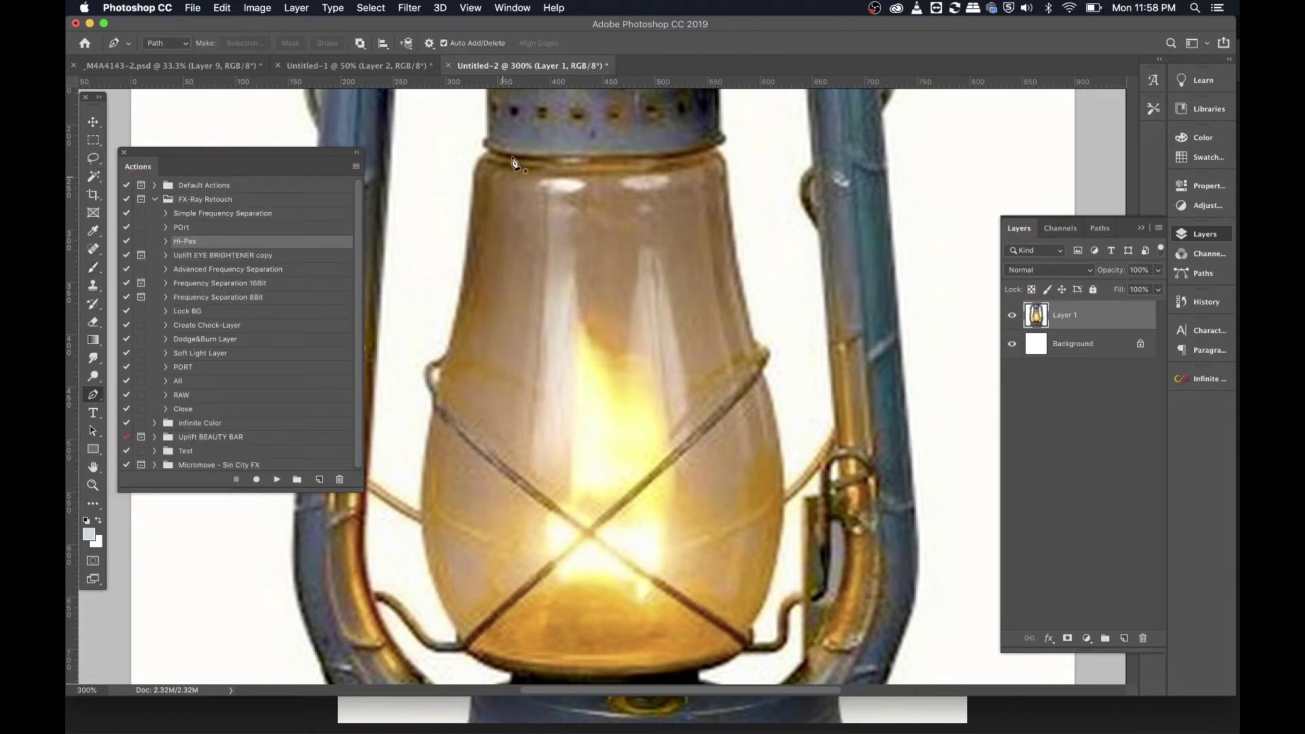
{"action": "left_click", "coordinate": [488, 156]}
{"action": "left_click_drag", "start_coordinate": [583, 167], "coordinate": [601, 165]}
{"action": "left_click", "coordinate": [698, 157]}
{"action": "left_click", "coordinate": [720, 155]}
{"action": "left_click_drag", "start_coordinate": [779, 444], "coordinate": [784, 466]}
- Continue the path around the glass's lower right curve and along its bottom edge
{"action": "scroll", "coordinate": [780, 496], "scroll_direction": "down", "scroll_amount": 5}
{"action": "scroll", "coordinate": [780, 496], "scroll_direction": "left", "scroll_amount": 1}
{"action": "left_click_drag", "start_coordinate": [807, 416], "coordinate": [801, 431]}
{"action": "left_click", "coordinate": [799, 441]}
{"action": "left_click_drag", "start_coordinate": [775, 489], "coordinate": [764, 497]}
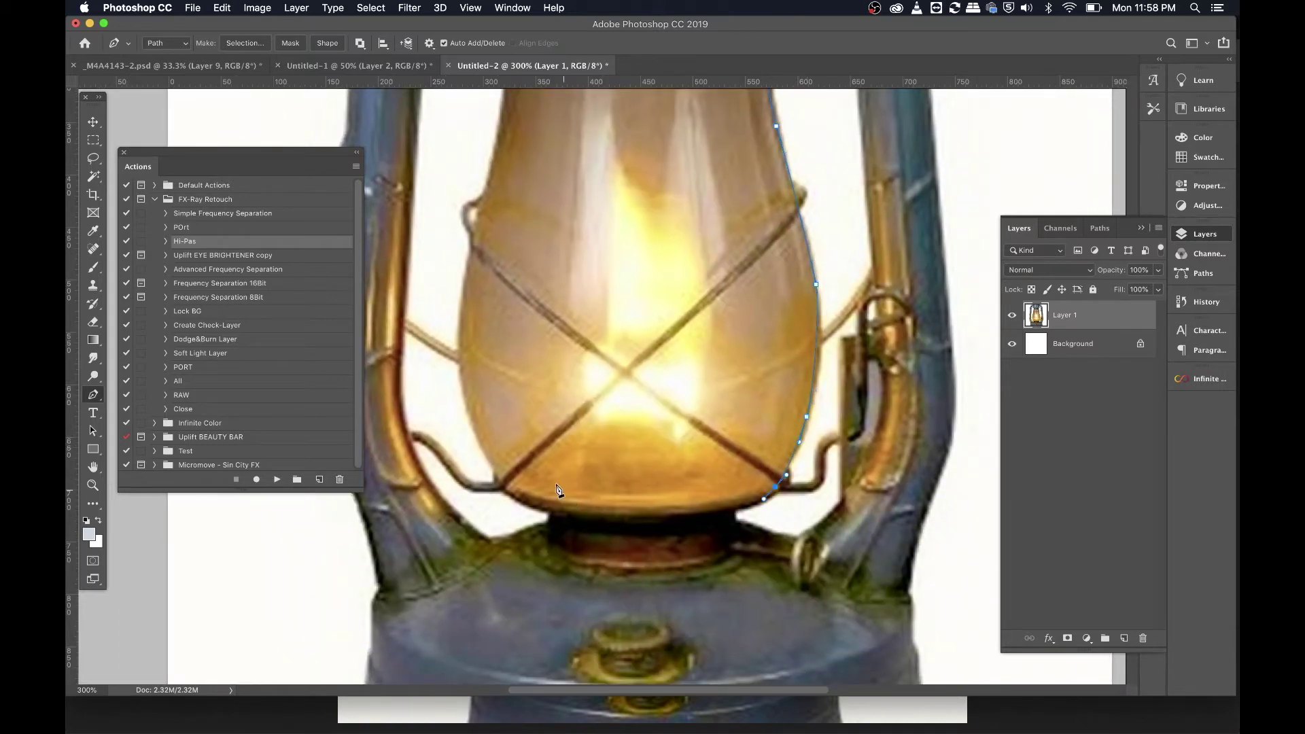
{"action": "left_click_drag", "start_coordinate": [525, 493], "coordinate": [472, 465]}
{"action": "left_click", "coordinate": [524, 495]}
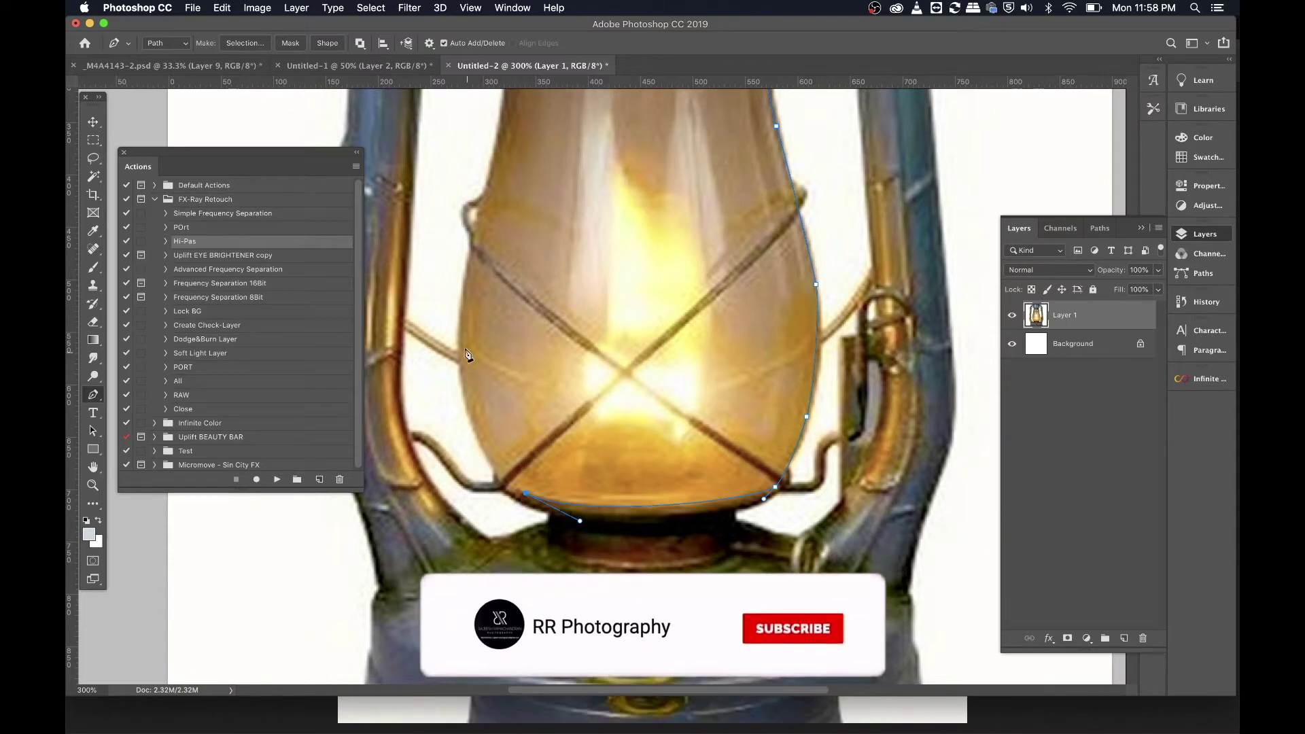
- Trace the glass's left side back up to the rim, close the path, and convert it into a selection
{"action": "left_click_drag", "start_coordinate": [462, 344], "coordinate": [532, 488]}
{"action": "left_click", "coordinate": [477, 420], "text": "alt"}
{"action": "left_click", "coordinate": [523, 439]}
{"action": "left_click", "coordinate": [537, 389]}
{"action": "left_click", "coordinate": [548, 318]}
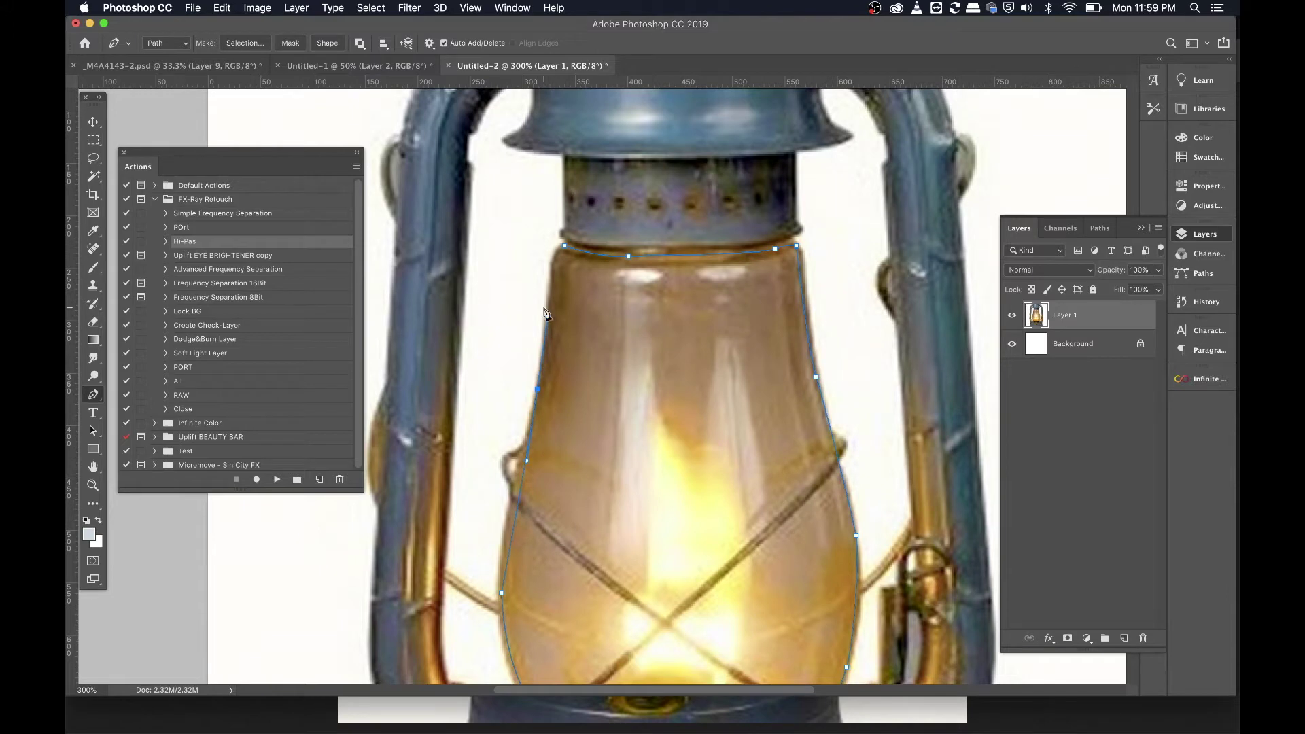
{"action": "left_click", "coordinate": [580, 238]}
{"action": "key", "text": "super+Return"}
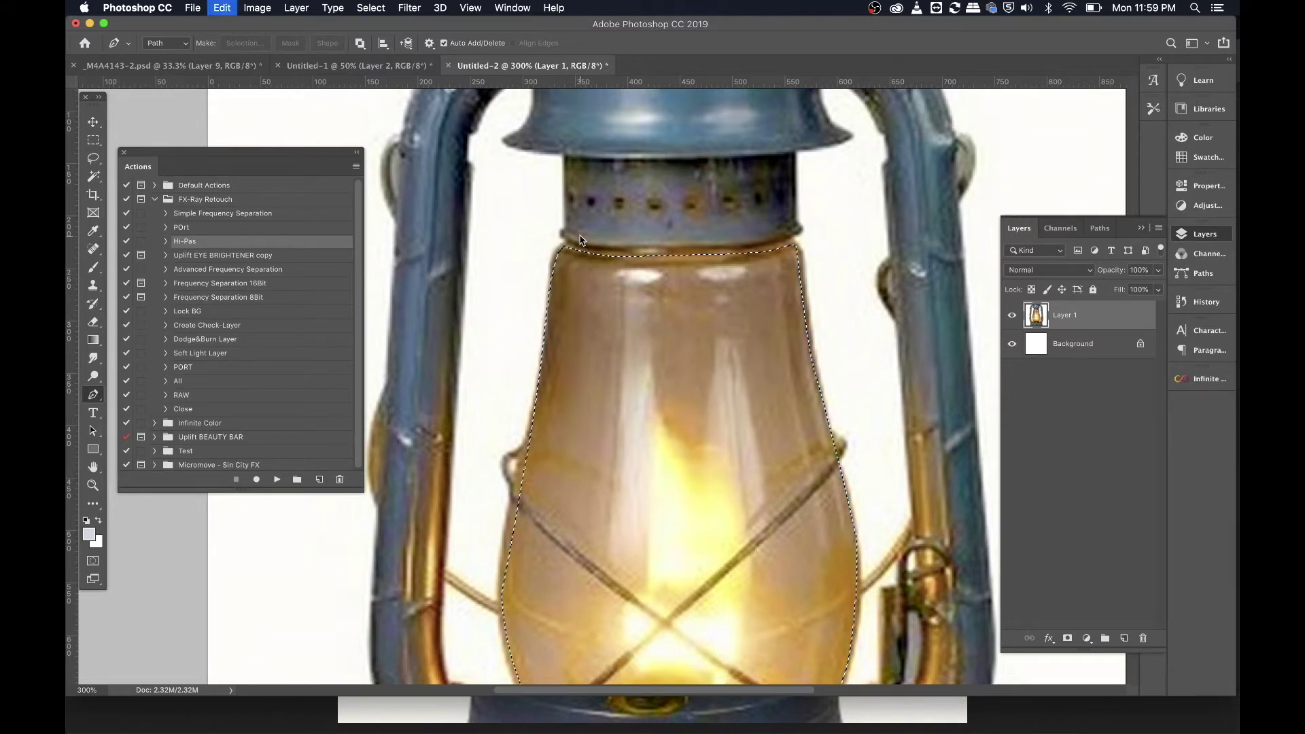
- Copy the selected lit glass into the Untitled-1 portrait and move it onto the blue lantern
{"action": "left_click", "coordinate": [357, 66]}
{"action": "left_click_drag", "start_coordinate": [659, 392], "coordinate": [762, 381]}
{"action": "key", "text": "super+r"}
{"action": "key", "text": "super+v"}
{"action": "key", "text": "v"}
{"action": "left_click_drag", "start_coordinate": [636, 415], "coordinate": [510, 449]}
- Scale the pasted lit glass to about 285% and align it over the blue lantern's own glass
{"action": "key", "text": "super+t"}
{"action": "left_click_drag", "start_coordinate": [559, 376], "coordinate": [657, 233]}
{"action": "left_click_drag", "start_coordinate": [606, 296], "coordinate": [551, 298]}
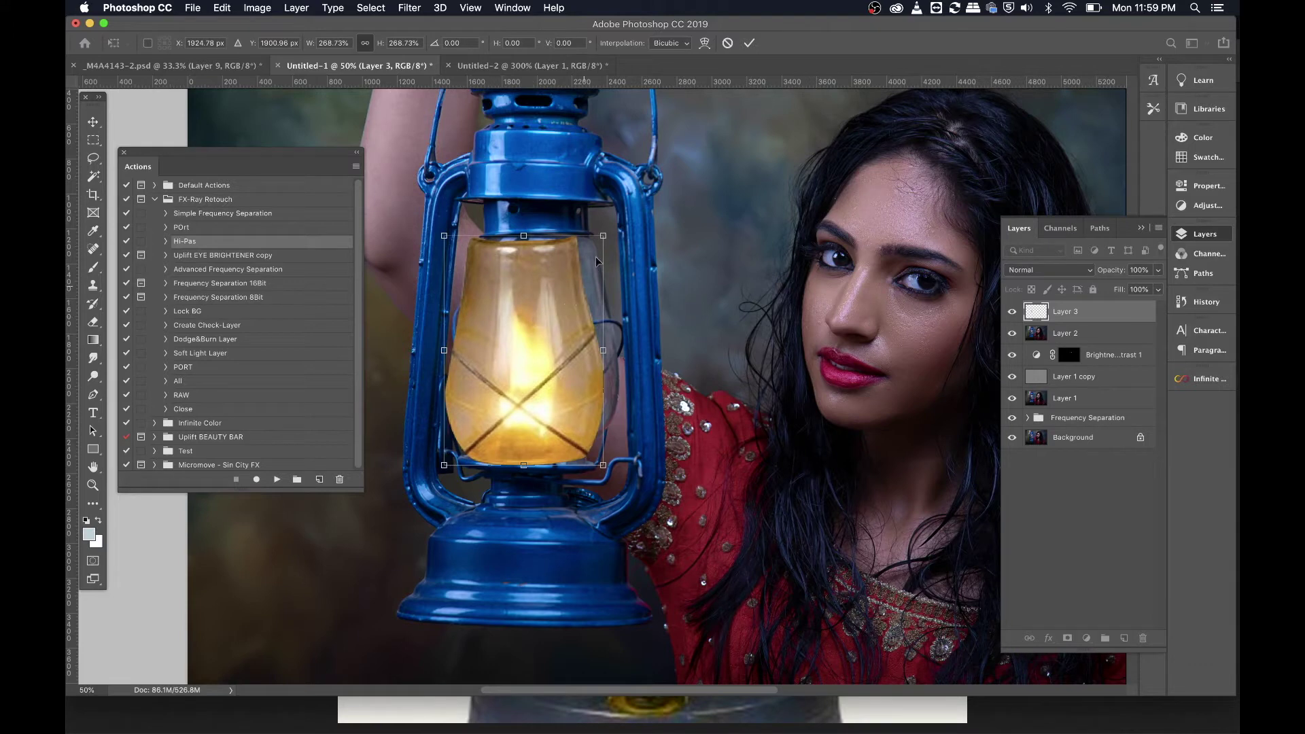
{"action": "mouse_move", "coordinate": [603, 236]}
{"action": "left_mouse_down"}
{"action": "mouse_move", "coordinate": [629, 204]}
{"action": "mouse_move", "coordinate": [608, 218]}
{"action": "left_mouse_up"}
{"action": "left_click_drag", "start_coordinate": [524, 305], "coordinate": [533, 325]}
{"action": "key", "text": "super+plus"}
{"action": "key", "text": "super+plus"}
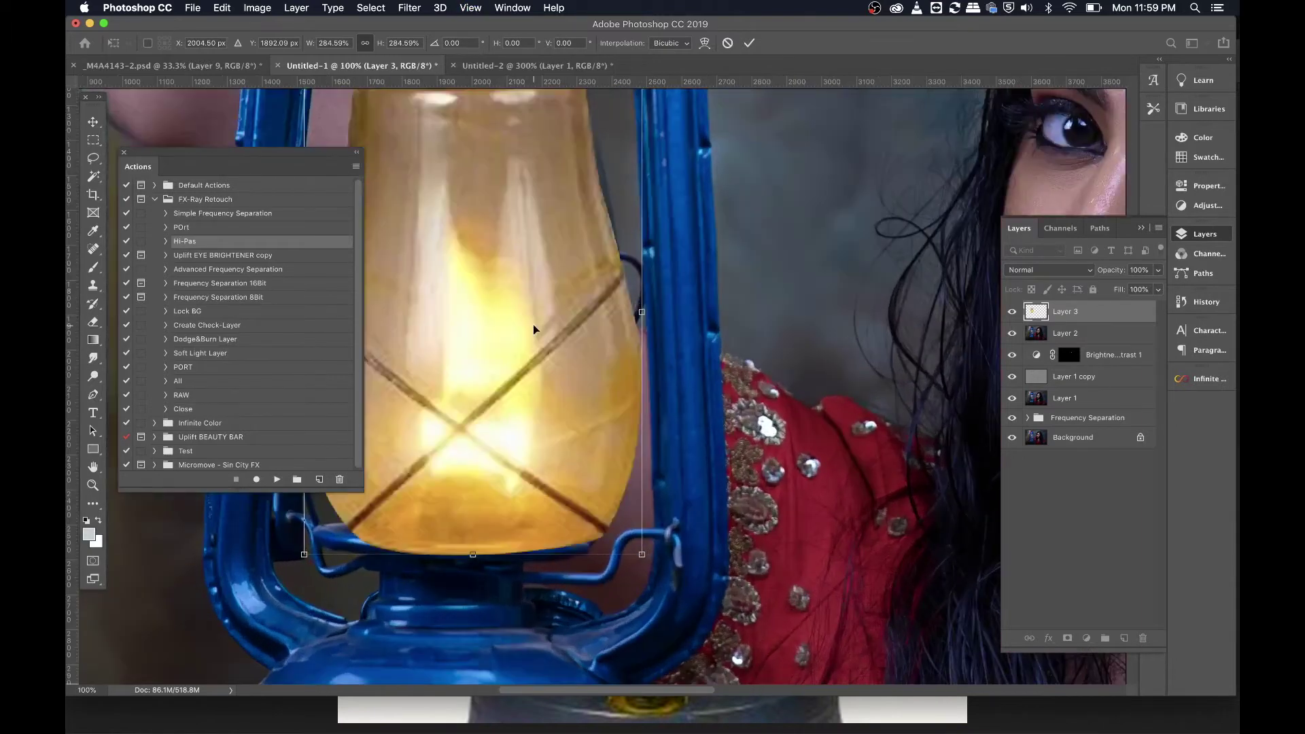
{"action": "key", "text": "Return"}
{"action": "left_click_drag", "start_coordinate": [544, 336], "coordinate": [668, 406]}
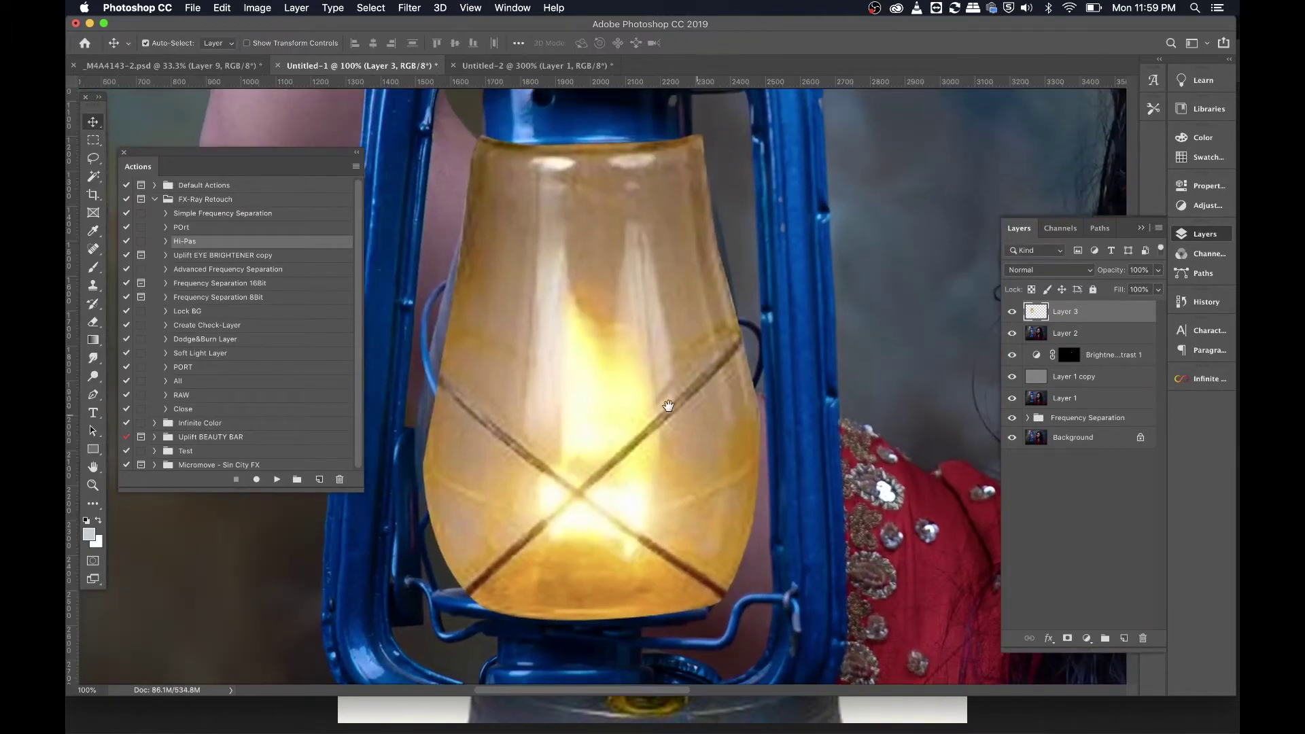
- Nudge the pasted lit glass and warp its upper right corner and both upper sides outward to fit the lantern's glass
{"action": "scroll", "coordinate": [590, 430], "scroll_direction": "left", "scroll_amount": 5}
{"action": "left_click_drag", "start_coordinate": [592, 435], "coordinate": [606, 449]}
{"action": "key", "text": "super+t"}
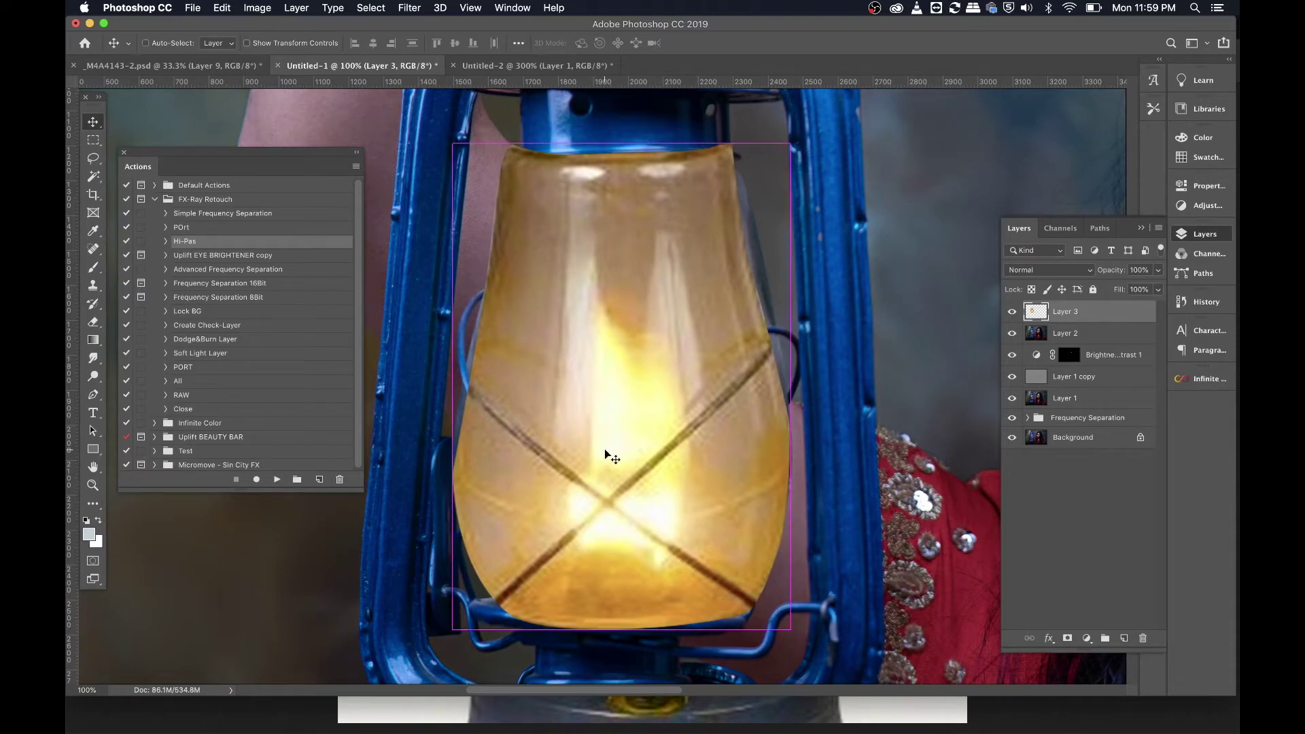
{"action": "right_click", "coordinate": [605, 449]}
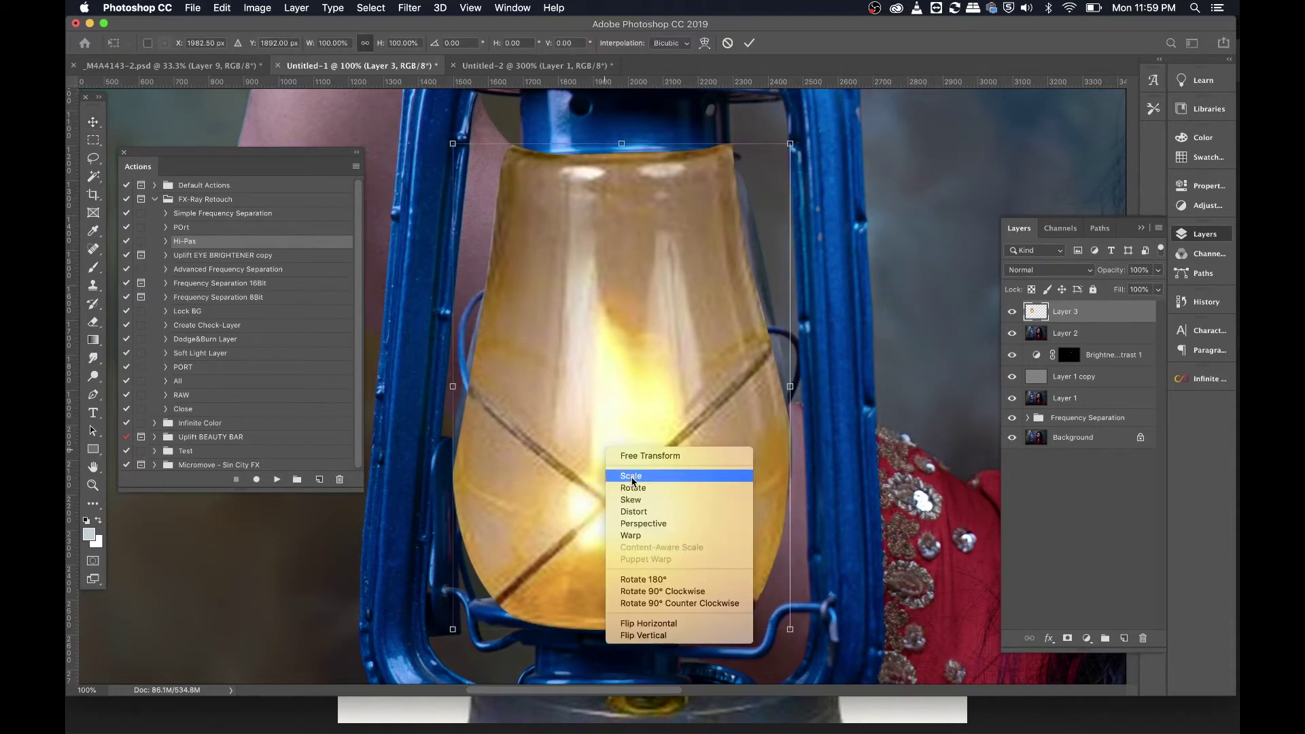
{"action": "left_click", "coordinate": [632, 535]}
{"action": "left_click_drag", "start_coordinate": [792, 145], "coordinate": [807, 143]}
{"action": "left_click_drag", "start_coordinate": [793, 311], "coordinate": [817, 302]}
{"action": "left_click_drag", "start_coordinate": [453, 311], "coordinate": [442, 312]}
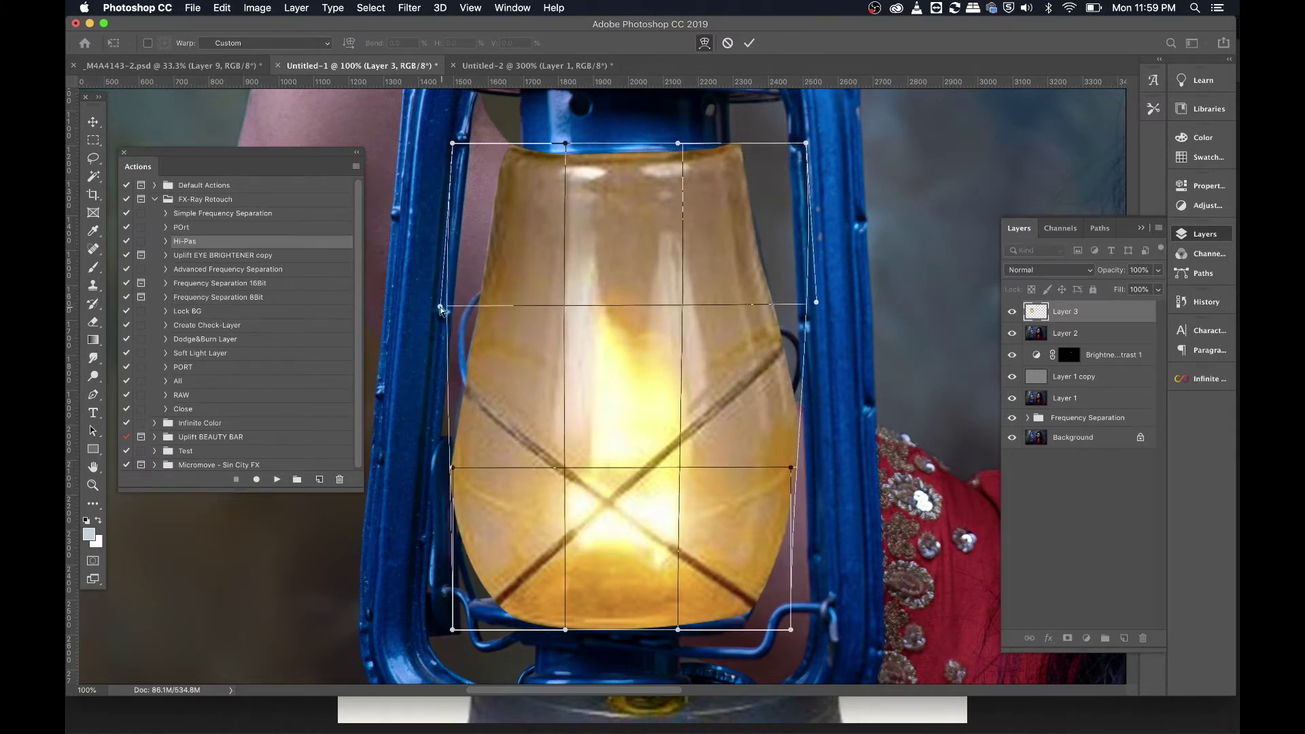
- Warp the lit glass's bottom corners outward and its top corners slightly up, and apply the transformation
{"action": "left_click_drag", "start_coordinate": [450, 634], "coordinate": [446, 638]}
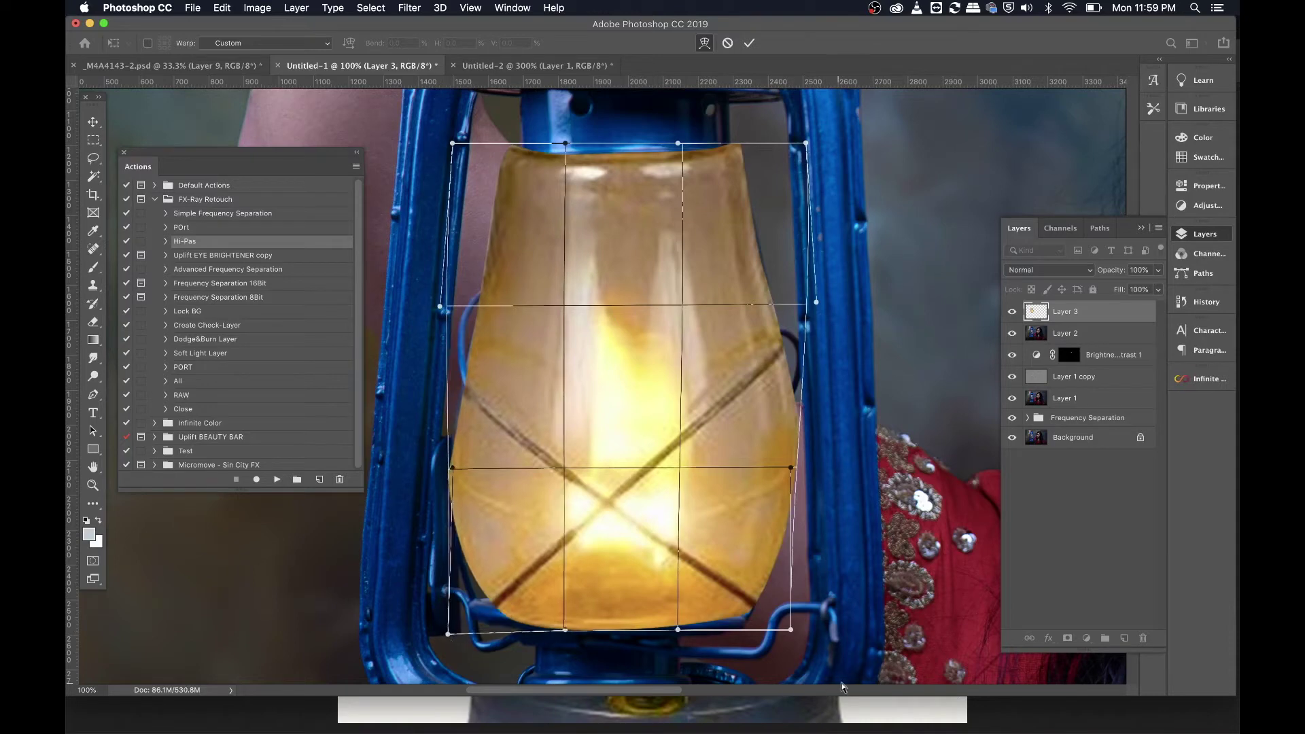
{"action": "left_click_drag", "start_coordinate": [793, 628], "coordinate": [800, 641]}
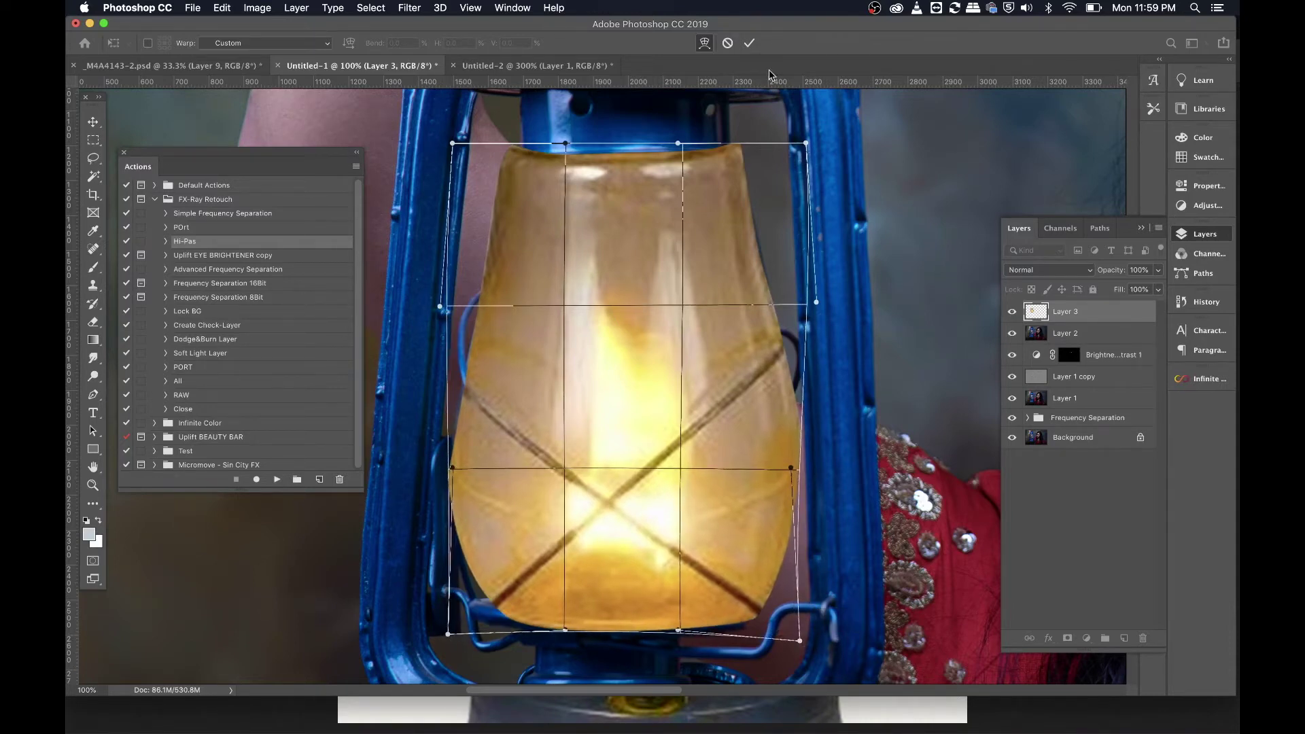
{"action": "left_click_drag", "start_coordinate": [808, 143], "coordinate": [810, 138]}
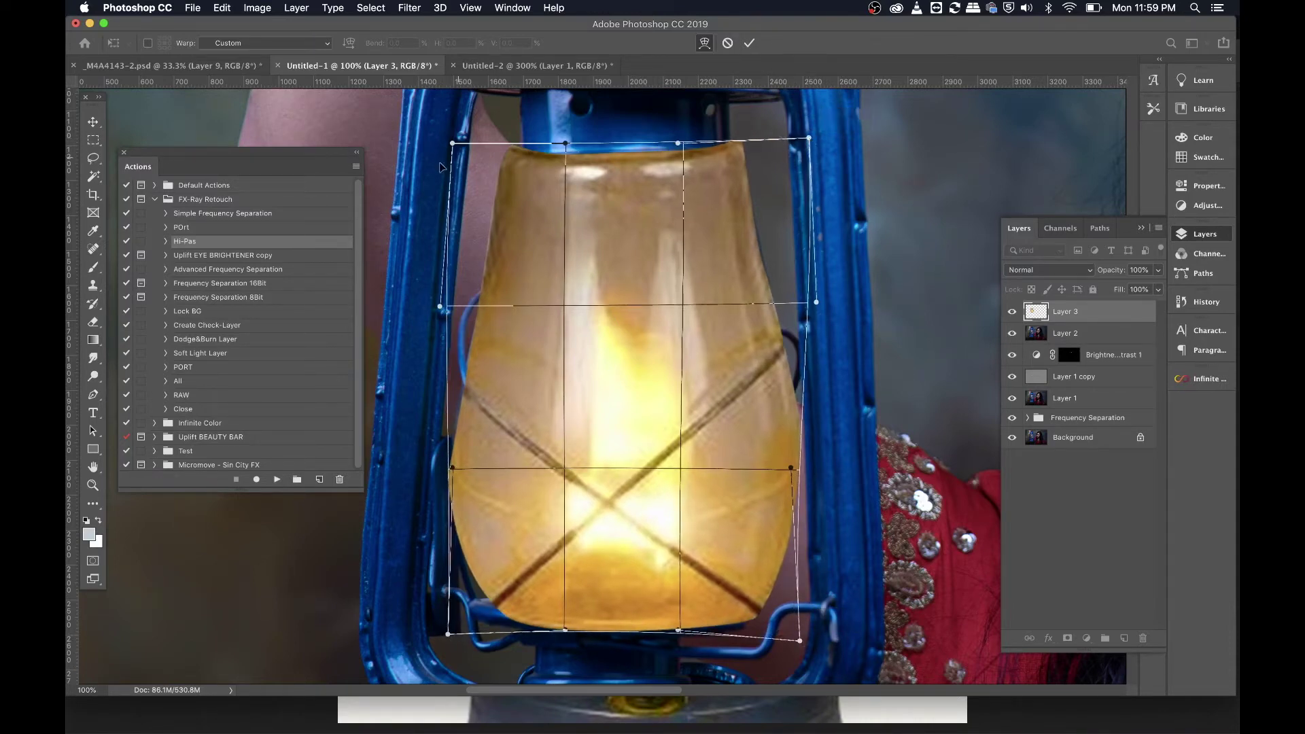
{"action": "left_click_drag", "start_coordinate": [454, 146], "coordinate": [454, 137]}
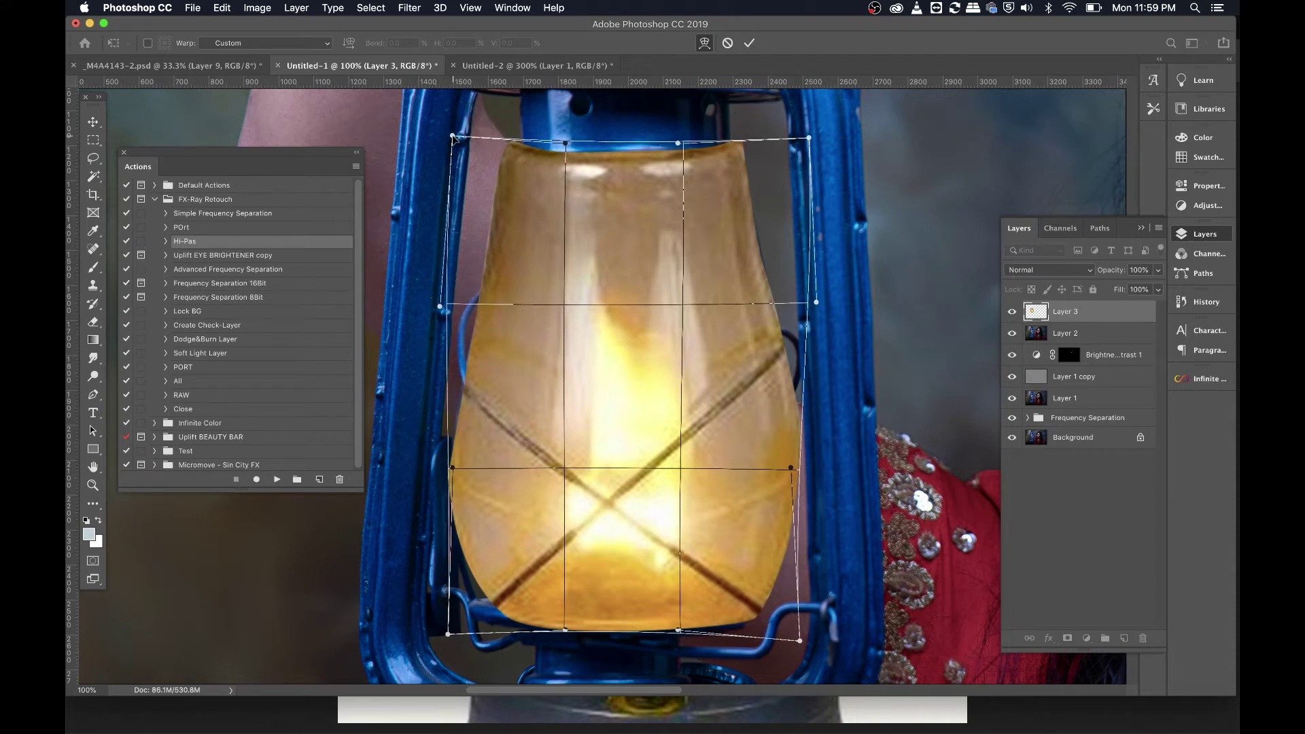
{"action": "key", "text": "Return"}
- Remove both crossed dark wires from the lit glass with a size 60 Spot Healing Brush, locking Layer 3's transparent pixels only while healing
{"action": "scroll", "coordinate": [703, 408], "scroll_direction": "down", "scroll_amount": 3}
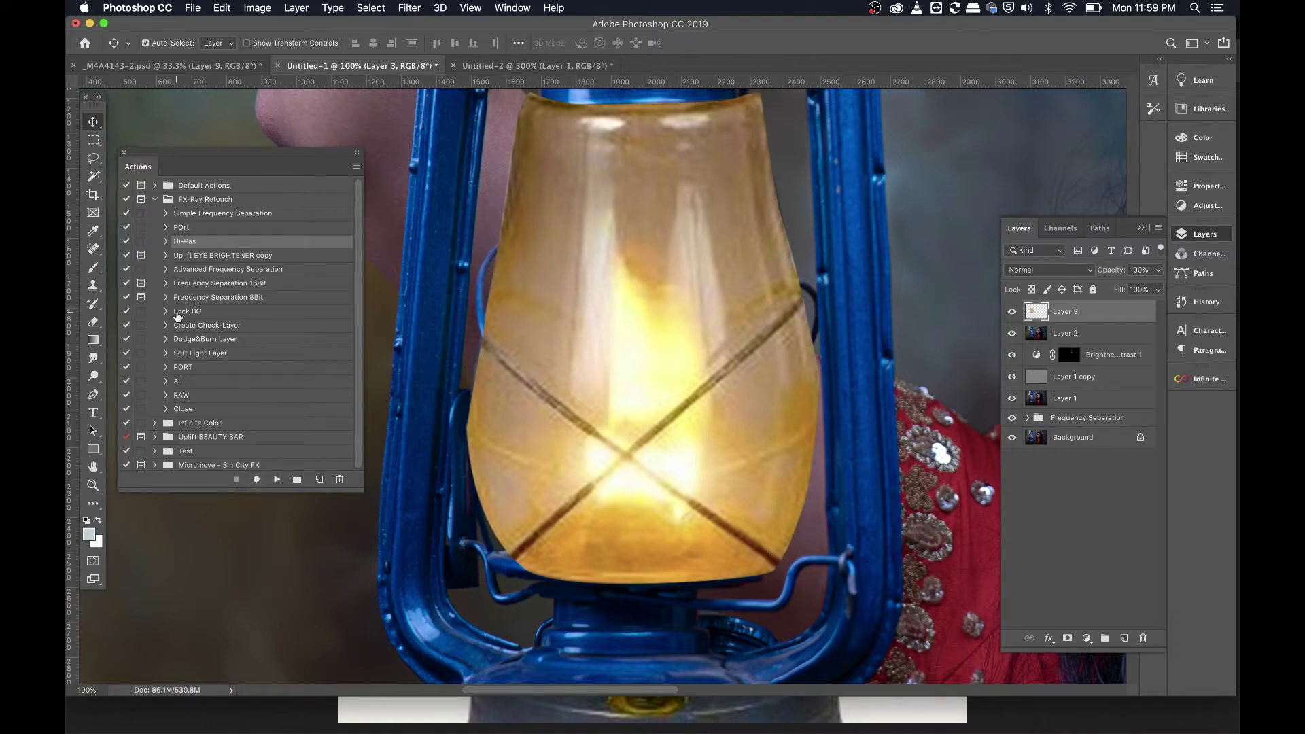
{"action": "left_click", "coordinate": [95, 249]}
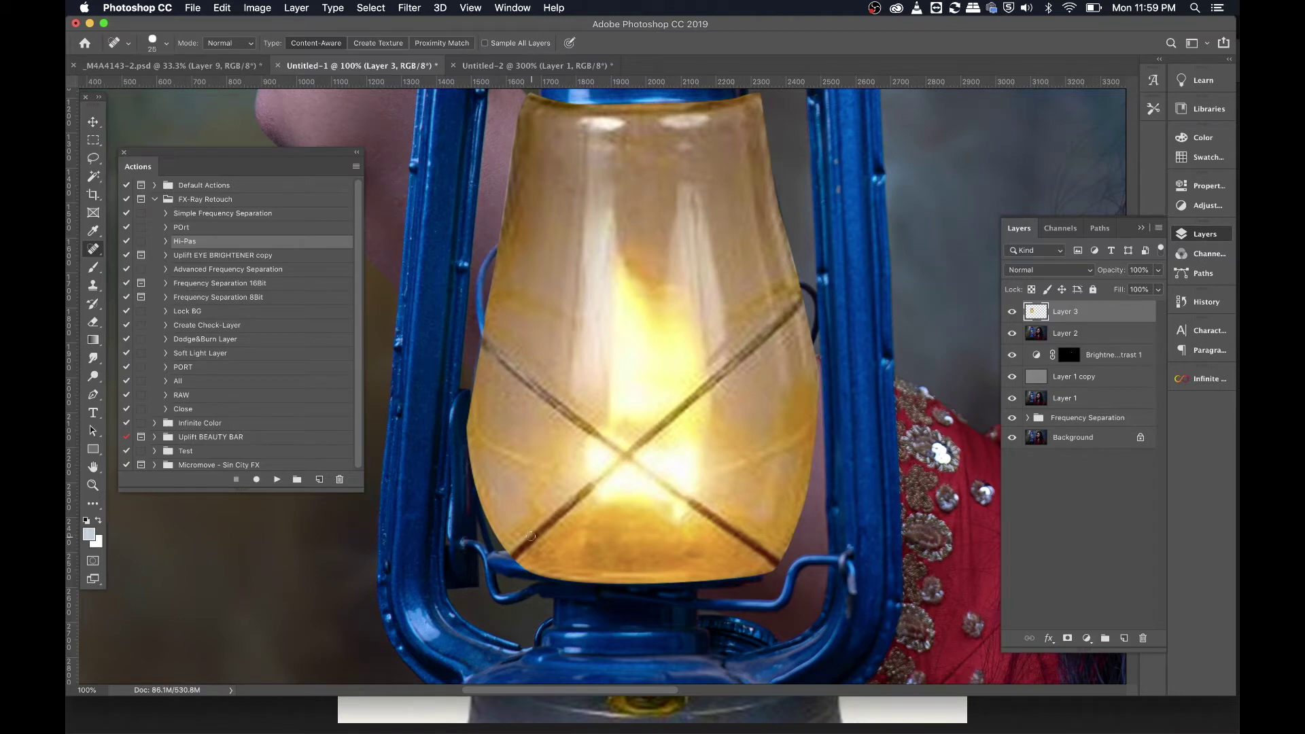
{"action": "key", "text": "bracketright"}
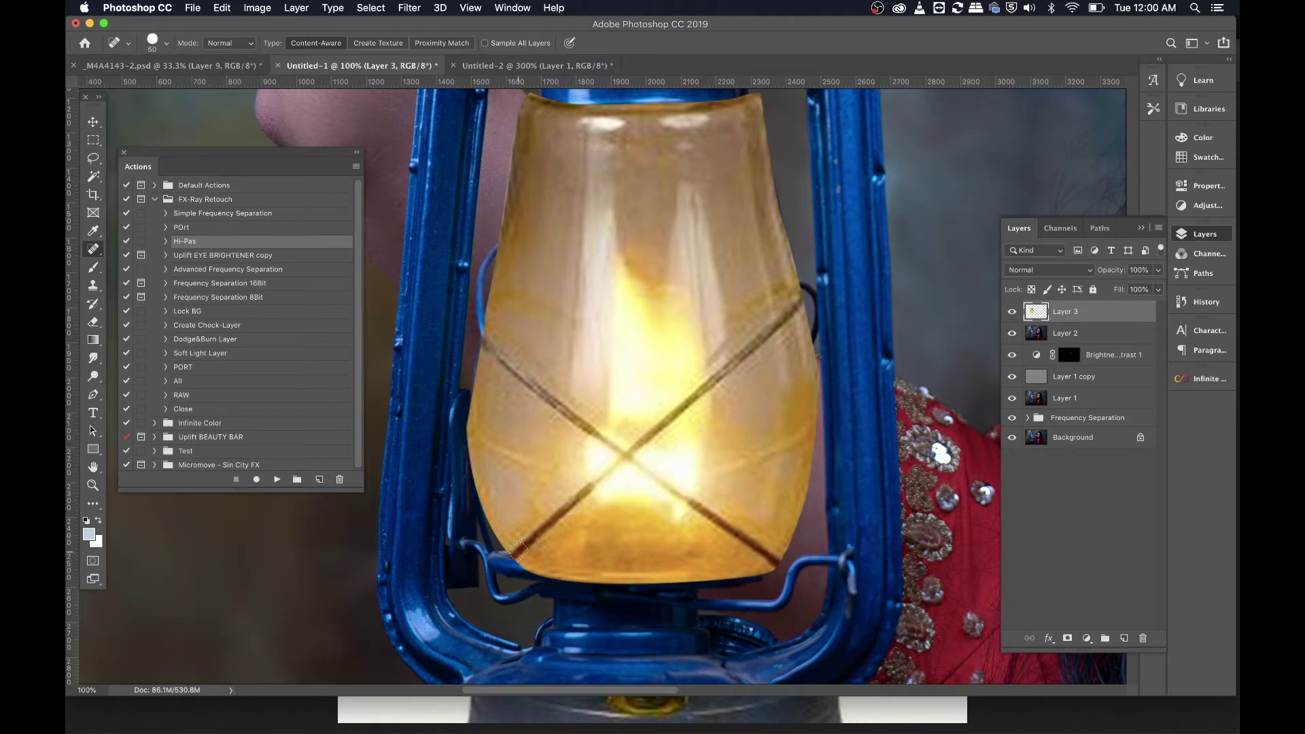
{"action": "key", "text": "bracketright"}
{"action": "left_click", "coordinate": [1031, 289]}
{"action": "left_click_drag", "start_coordinate": [795, 304], "coordinate": [516, 545]}
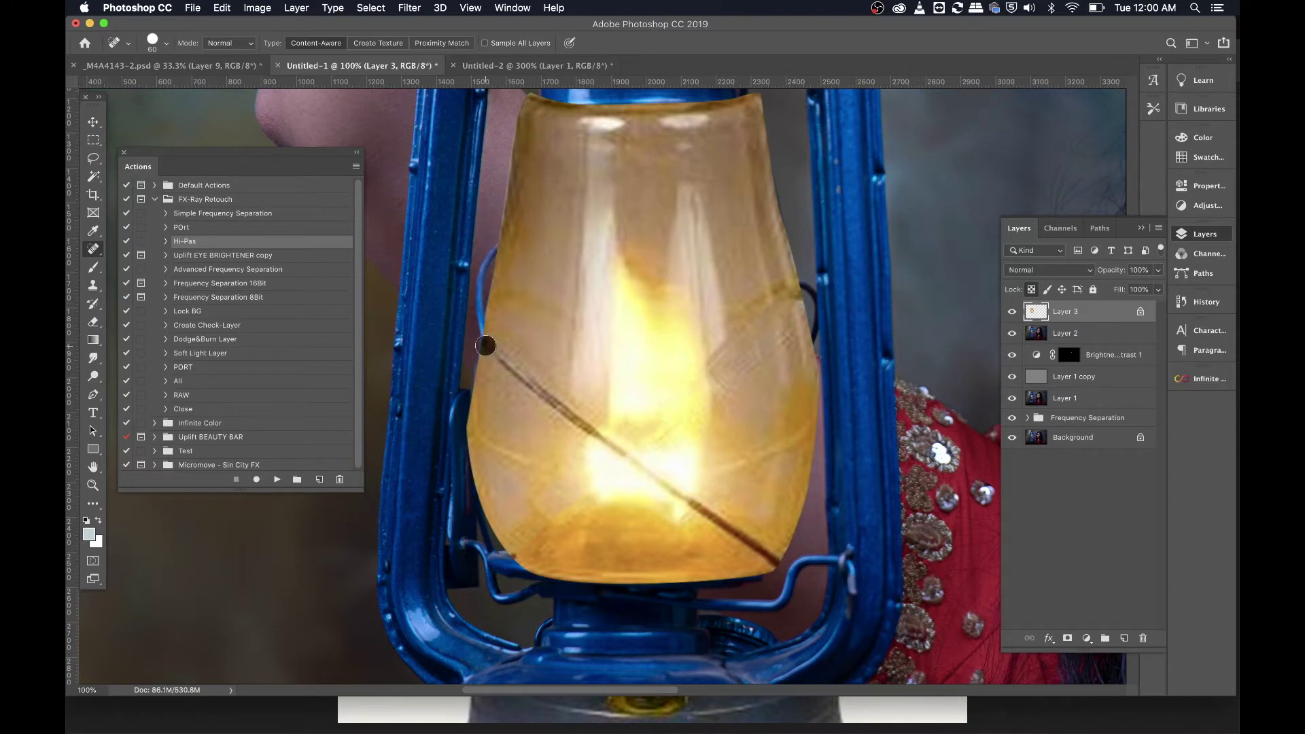
{"action": "left_click", "coordinate": [777, 563], "text": "shift"}
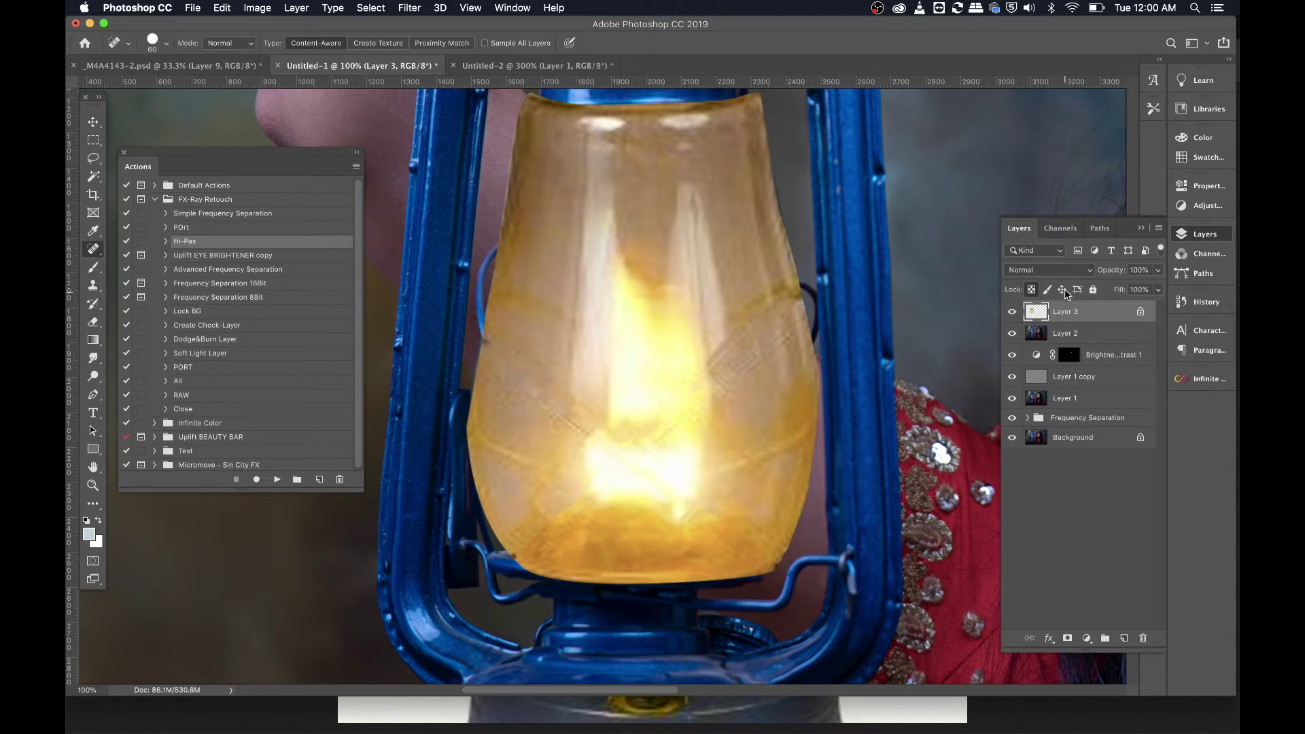
{"action": "left_click", "coordinate": [1032, 288]}
- Lower Layer 3's opacity to 30% and hide the layer to expose the lantern's original glass
{"action": "left_click", "coordinate": [94, 121]}
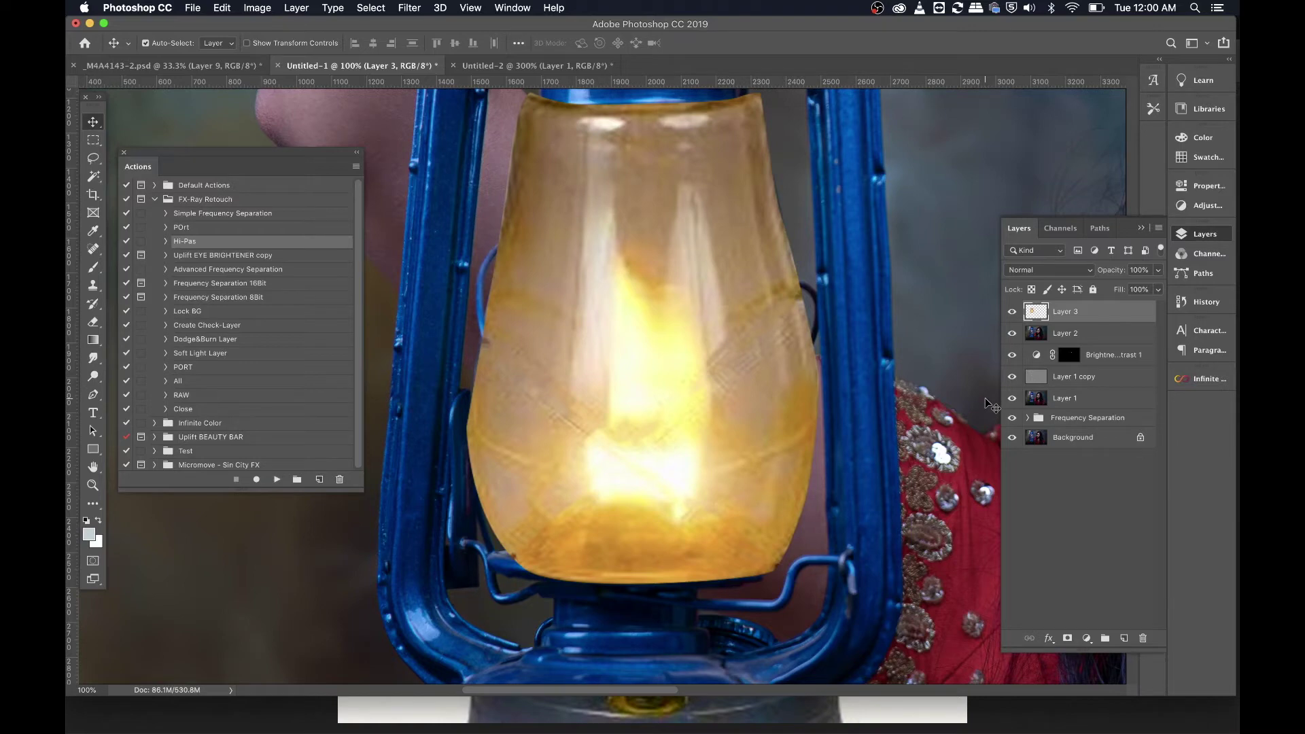
{"action": "key", "text": "3"}
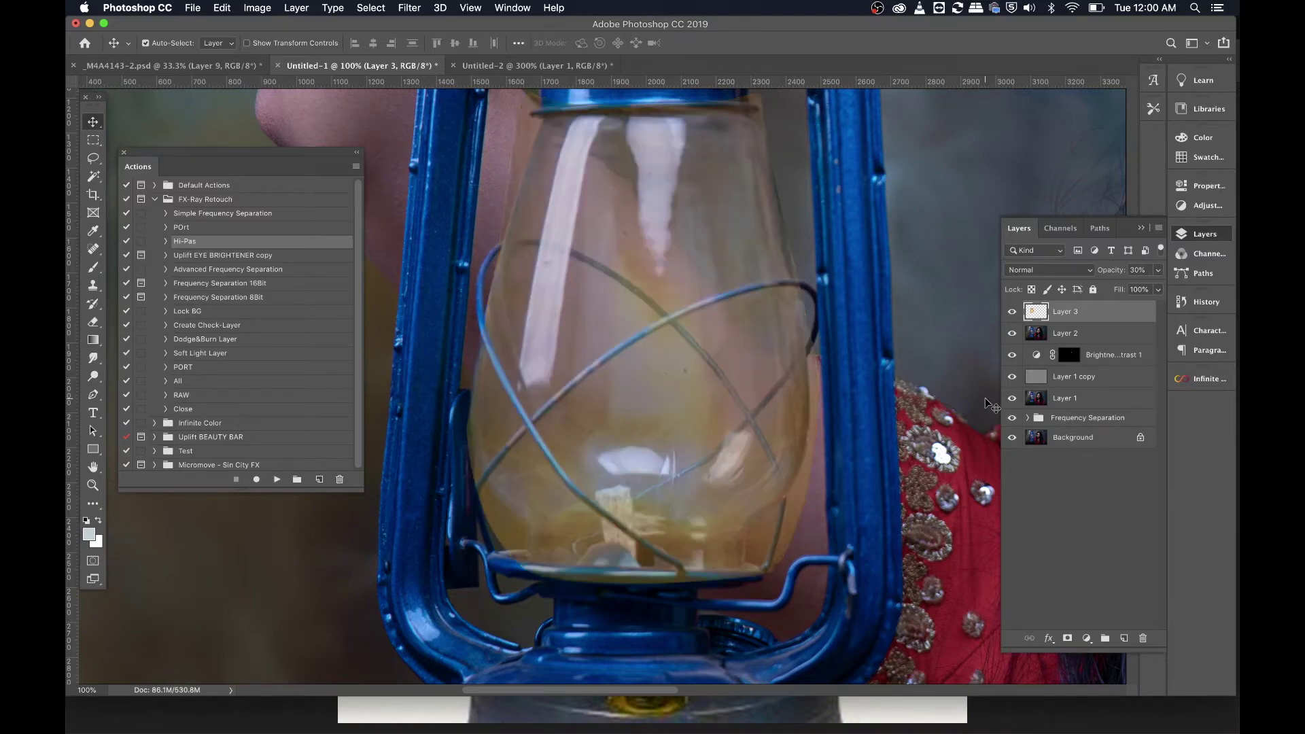
{"action": "left_click", "coordinate": [1011, 313]}
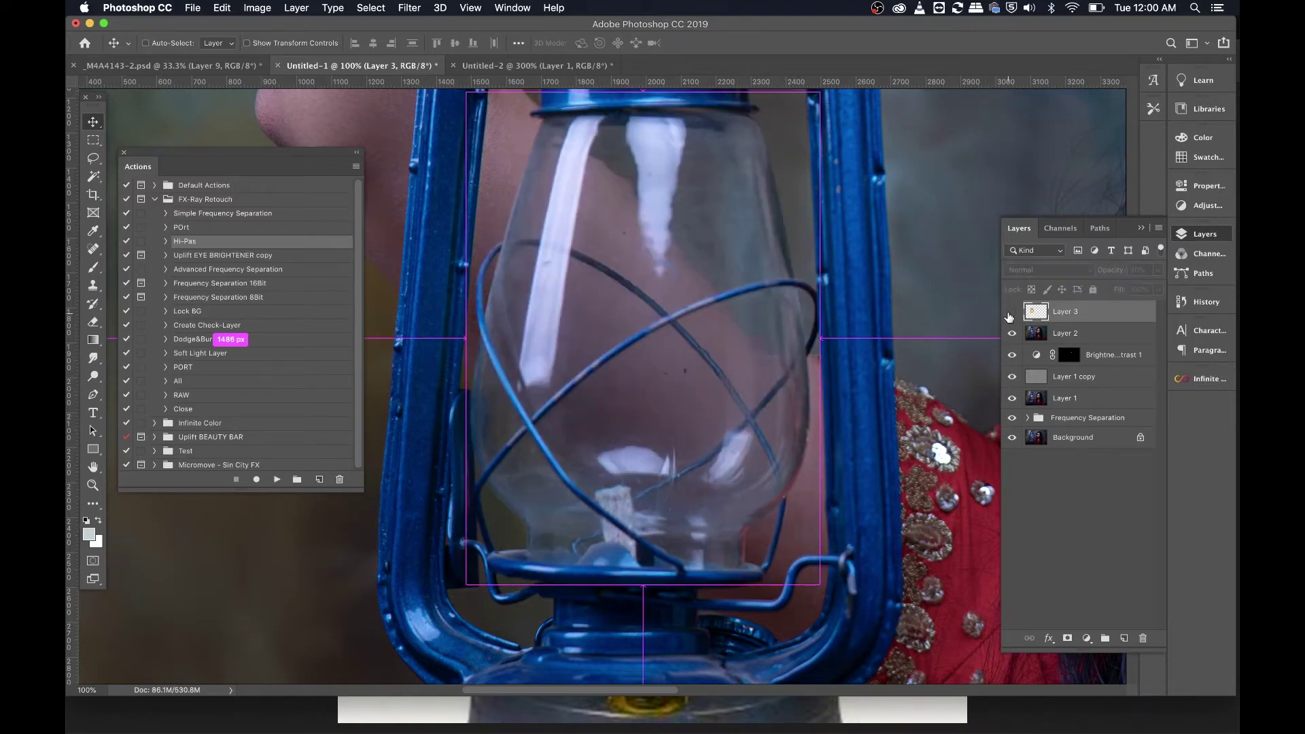
- Start a Pen path at the original glass's upper left rim and trace down its left side to the widest part
{"action": "key", "text": "super+equal"}
{"action": "key", "text": "super+equal"}
{"action": "left_click_drag", "start_coordinate": [767, 355], "coordinate": [688, 597]}
{"action": "key", "text": "super+r"}
{"action": "left_click", "coordinate": [94, 395]}
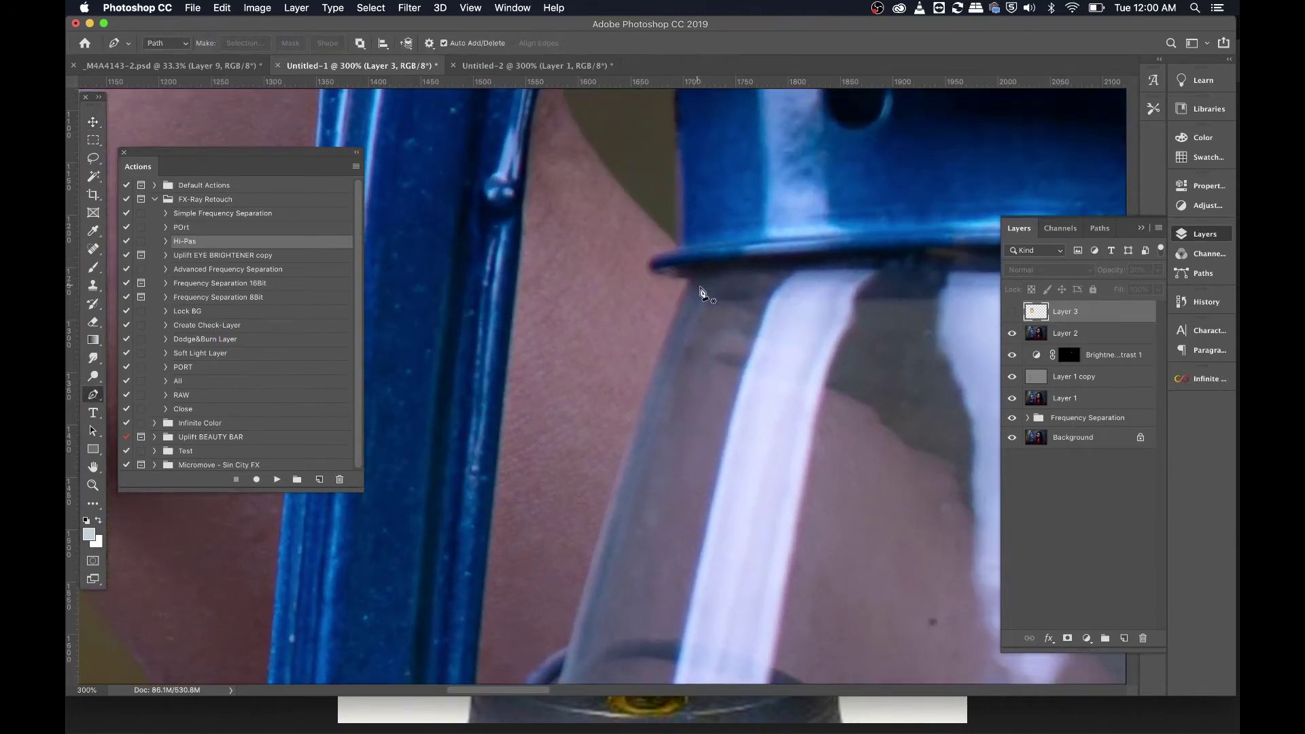
{"action": "left_click", "coordinate": [688, 287]}
{"action": "scroll", "coordinate": [699, 379], "scroll_direction": "down", "scroll_amount": 5}
{"action": "scroll", "coordinate": [699, 379], "scroll_direction": "left", "scroll_amount": 2}
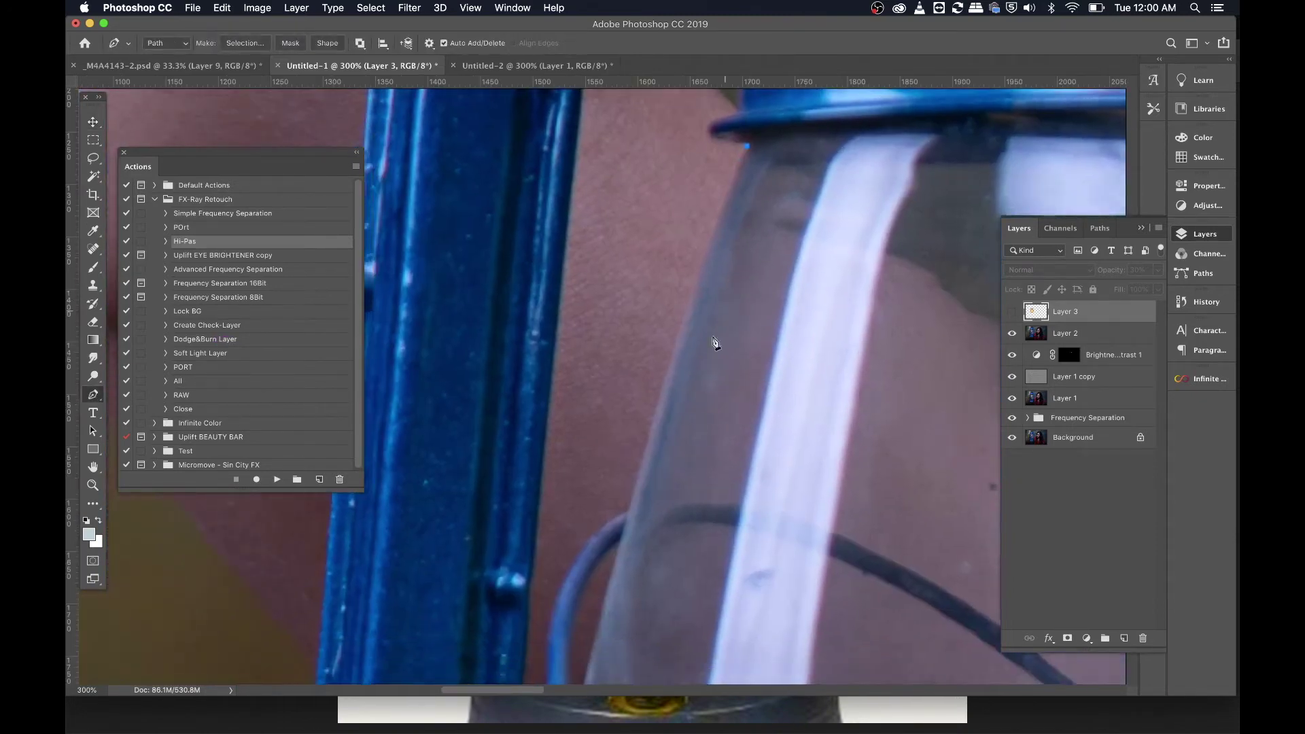
{"action": "left_click", "coordinate": [644, 453]}
{"action": "scroll", "coordinate": [645, 453], "scroll_direction": "down", "scroll_amount": 5}
{"action": "scroll", "coordinate": [644, 453], "scroll_direction": "left", "scroll_amount": 2}
{"action": "left_click", "coordinate": [627, 558]}
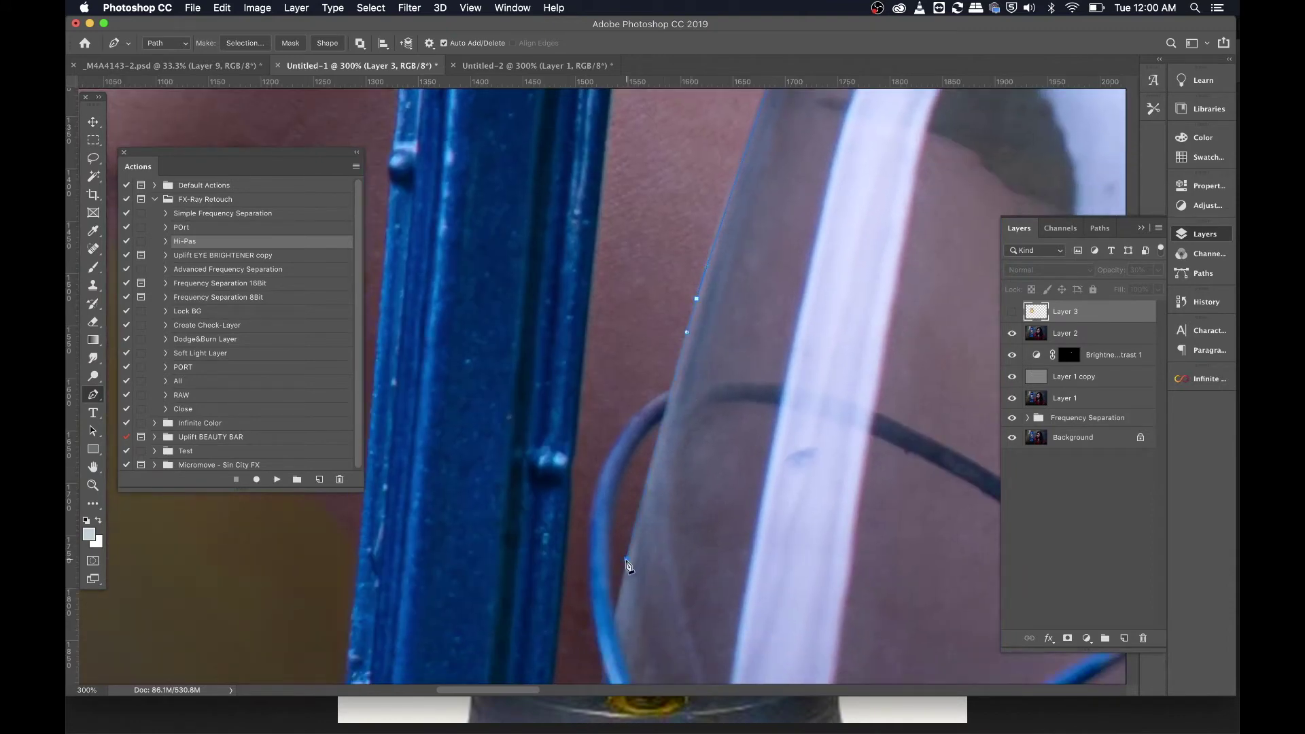
{"action": "scroll", "coordinate": [699, 425], "scroll_direction": "down", "scroll_amount": 2}
{"action": "scroll", "coordinate": [698, 425], "scroll_direction": "left", "scroll_amount": 1}
{"action": "left_click_drag", "start_coordinate": [697, 456], "coordinate": [697, 474]}
- Continue the path around the glass's lower left curve and down the neck to its base
{"action": "scroll", "coordinate": [705, 506], "scroll_direction": "down", "scroll_amount": 5}
{"action": "scroll", "coordinate": [704, 506], "scroll_direction": "right", "scroll_amount": 2}
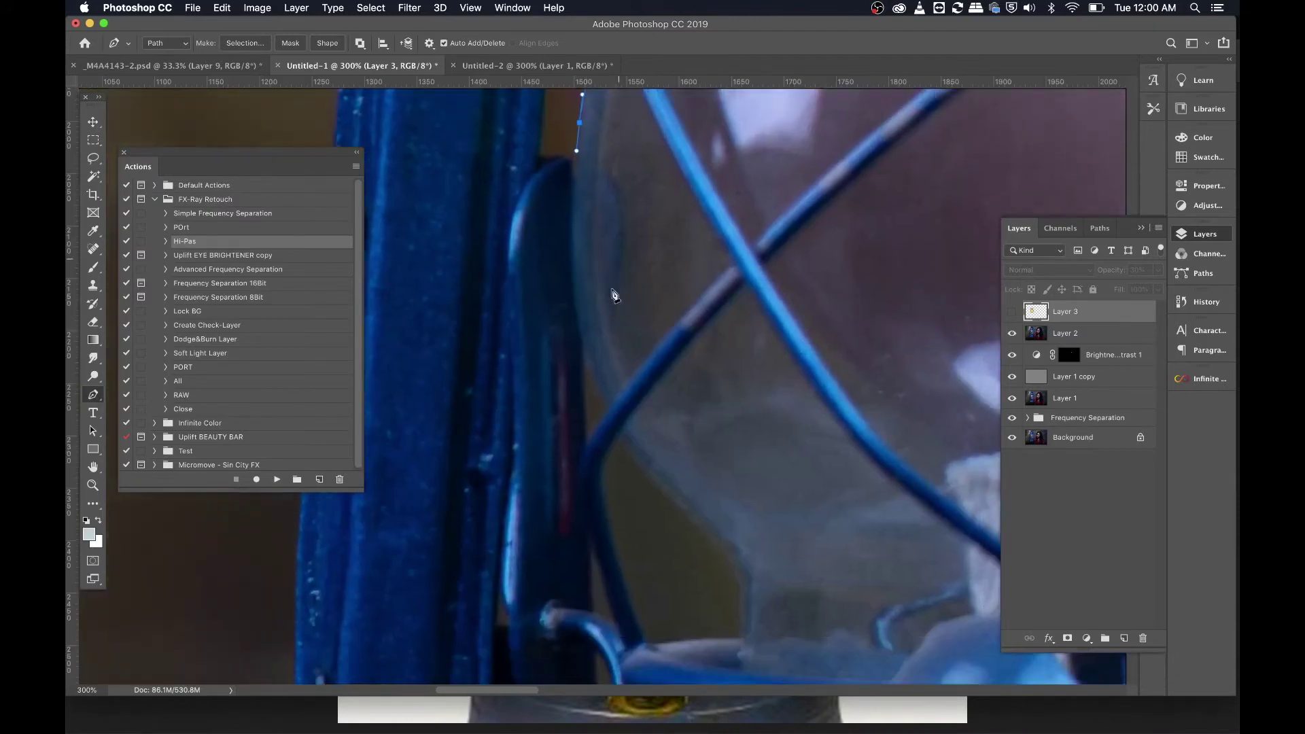
{"action": "left_click_drag", "start_coordinate": [600, 399], "coordinate": [641, 461]}
{"action": "left_click_drag", "start_coordinate": [720, 546], "coordinate": [740, 582]}
{"action": "left_click_drag", "start_coordinate": [742, 629], "coordinate": [745, 688]}
- Trace the path along the bottom edge of the glass to its lower right corner
{"action": "scroll", "coordinate": [594, 496], "scroll_direction": "down", "scroll_amount": 5}
{"action": "scroll", "coordinate": [595, 496], "scroll_direction": "right", "scroll_amount": 5}
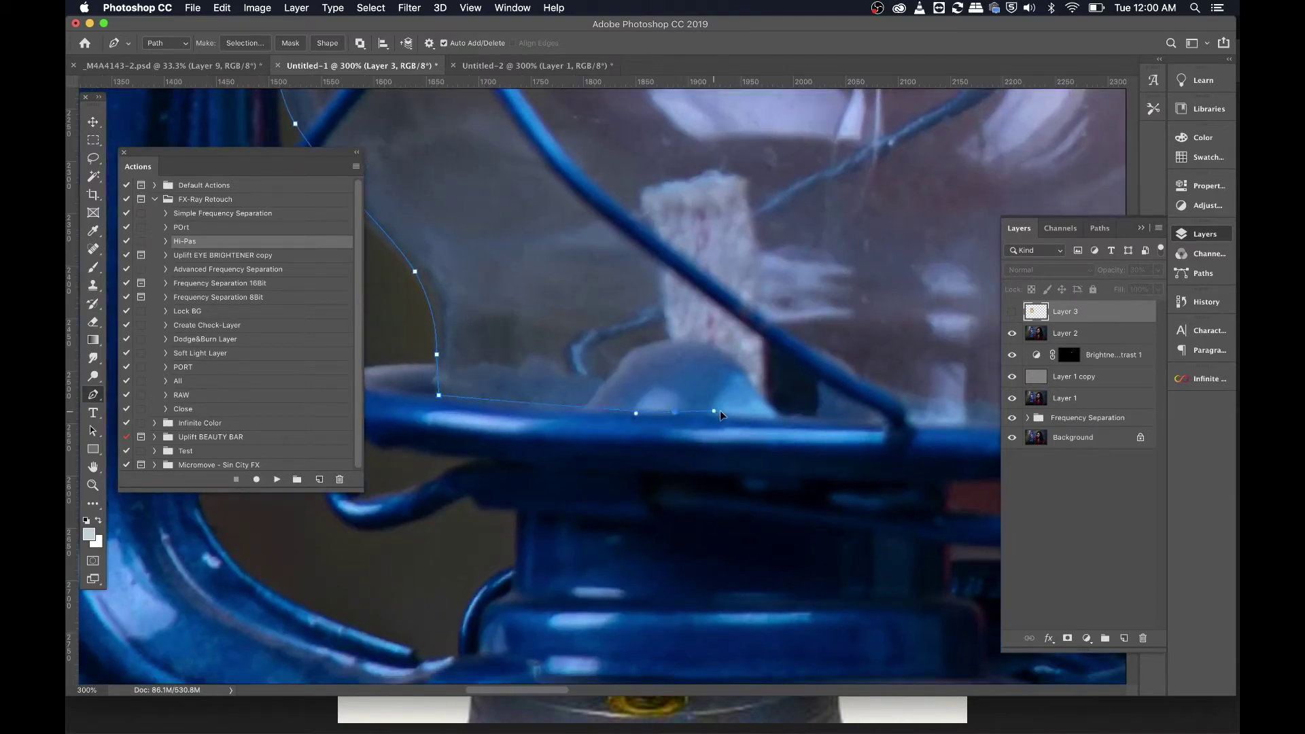
{"action": "left_click_drag", "start_coordinate": [879, 427], "coordinate": [897, 429]}
{"action": "scroll", "coordinate": [550, 429], "scroll_direction": "right", "scroll_amount": 7}
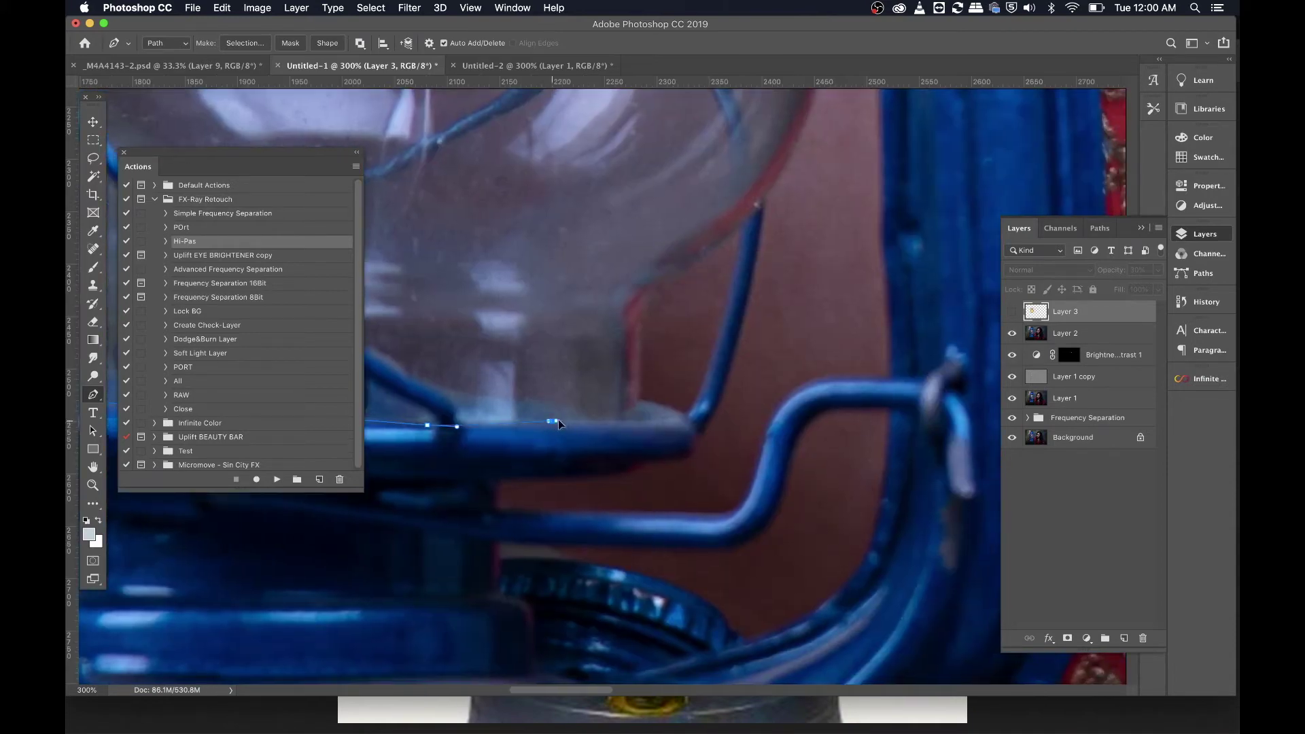
{"action": "left_click", "coordinate": [624, 421]}
{"action": "left_click", "coordinate": [635, 416]}
- Extend the path up the right side of the glass's neck and around its lower right bulge
{"action": "left_click_drag", "start_coordinate": [638, 311], "coordinate": [651, 293]}
{"action": "left_click_drag", "start_coordinate": [741, 233], "coordinate": [752, 222]}
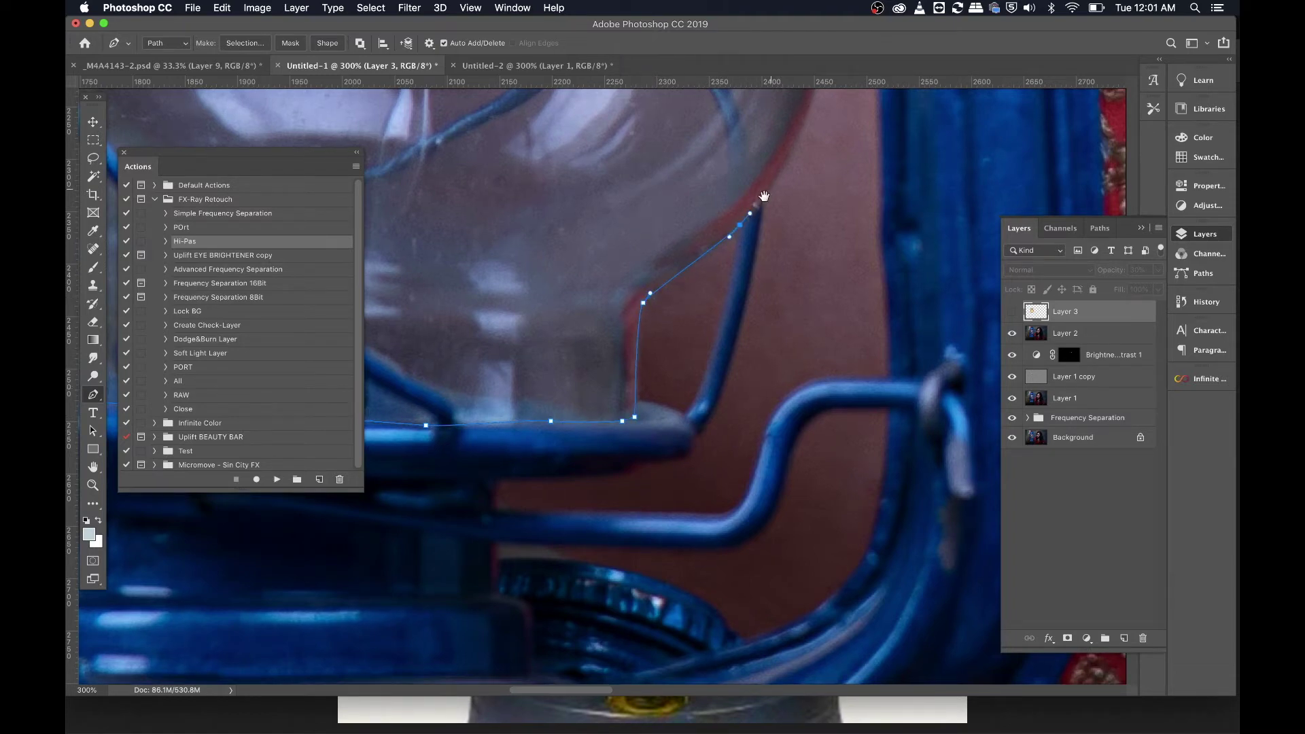
{"action": "scroll", "coordinate": [658, 460], "scroll_direction": "up", "scroll_amount": 5}
{"action": "scroll", "coordinate": [658, 460], "scroll_direction": "right", "scroll_amount": 2}
{"action": "left_click_drag", "start_coordinate": [703, 278], "coordinate": [687, 143]}
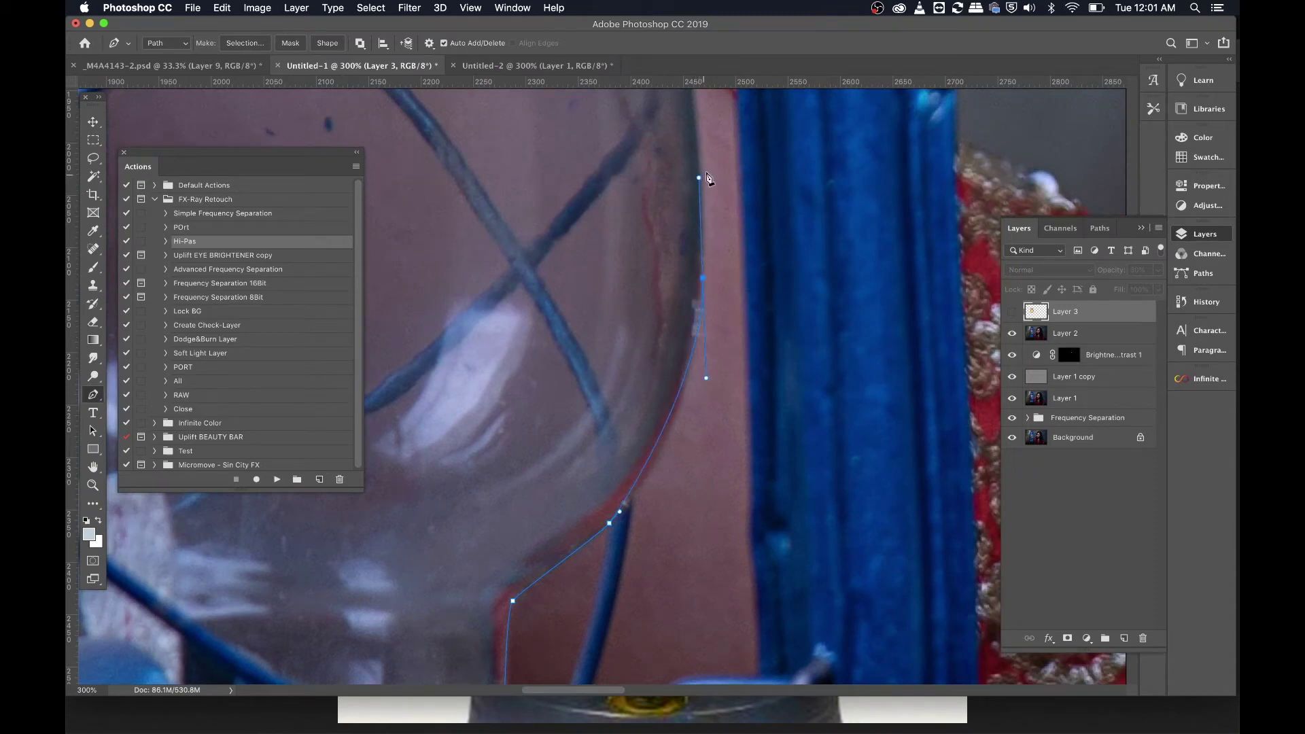
- Trace the path up the glass's right side to the rim beneath the blue metal collar
{"action": "scroll", "coordinate": [737, 408], "scroll_direction": "up", "scroll_amount": 5}
{"action": "scroll", "coordinate": [737, 408], "scroll_direction": "left", "scroll_amount": 1}
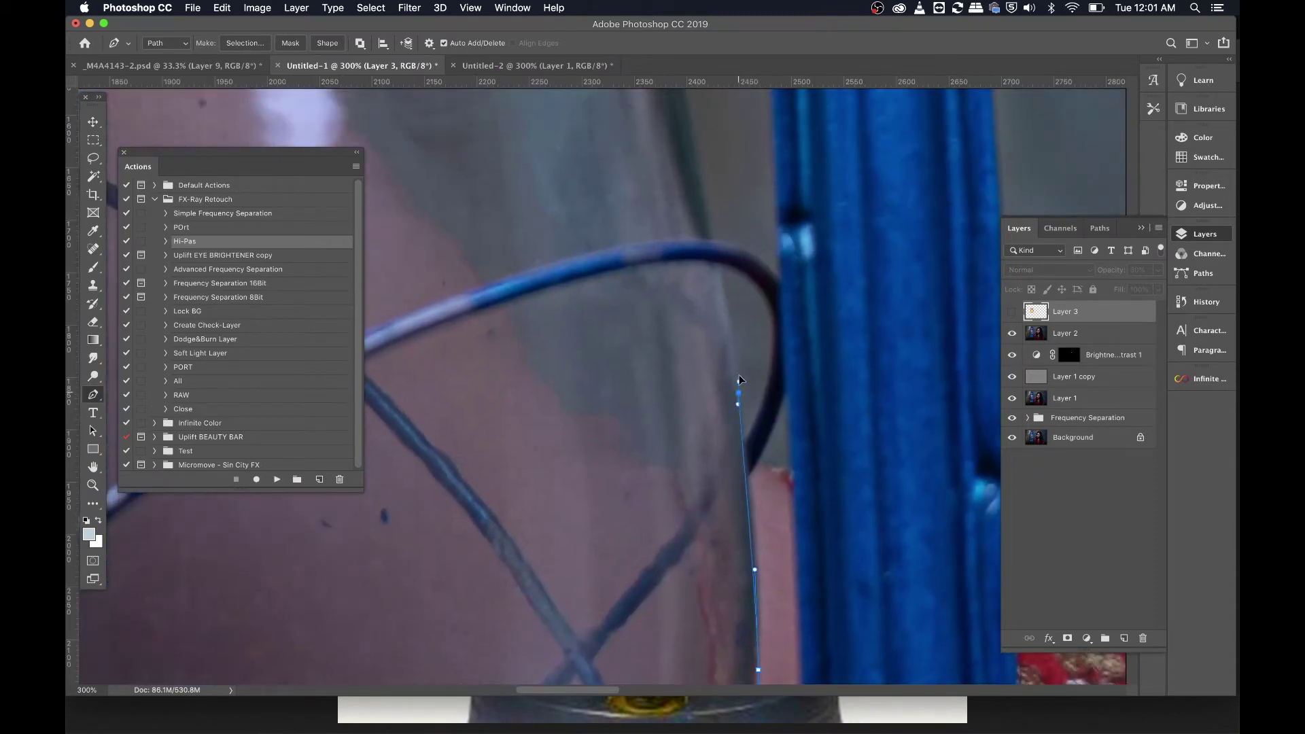
{"action": "scroll", "coordinate": [725, 309], "scroll_direction": "up", "scroll_amount": 8}
{"action": "scroll", "coordinate": [724, 309], "scroll_direction": "left", "scroll_amount": 1}
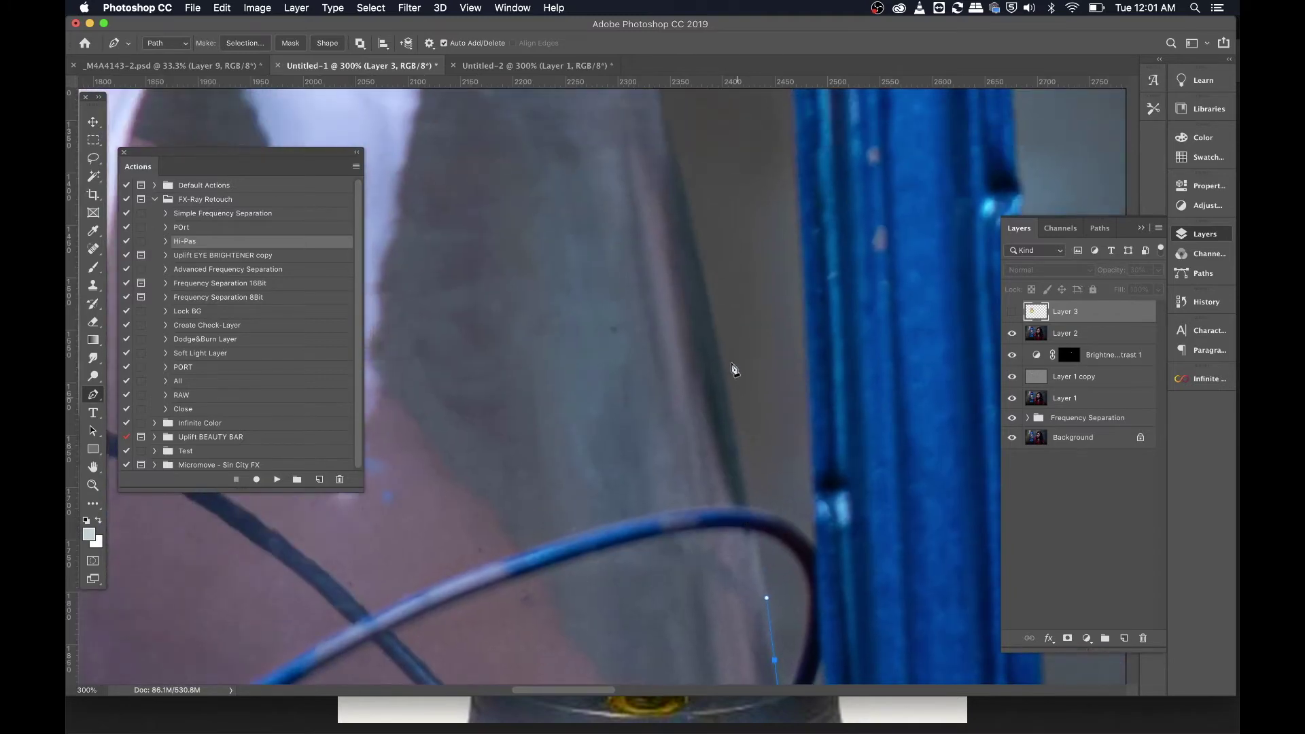
{"action": "left_click_drag", "start_coordinate": [721, 353], "coordinate": [698, 262]}
{"action": "scroll", "coordinate": [701, 266], "scroll_direction": "up", "scroll_amount": 8}
{"action": "left_click_drag", "start_coordinate": [739, 388], "coordinate": [724, 336]}
{"action": "left_click_drag", "start_coordinate": [683, 291], "coordinate": [663, 282]}
- Trace the glass's top rim back to the starting point, close the path, and convert it into a selection
{"action": "scroll", "coordinate": [569, 289], "scroll_direction": "left", "scroll_amount": 10}
{"action": "scroll", "coordinate": [569, 289], "scroll_direction": "up", "scroll_amount": 3}
{"action": "left_click_drag", "start_coordinate": [837, 371], "coordinate": [749, 374]}
{"action": "left_click_drag", "start_coordinate": [460, 404], "coordinate": [422, 426]}
{"action": "key", "text": "super+0"}
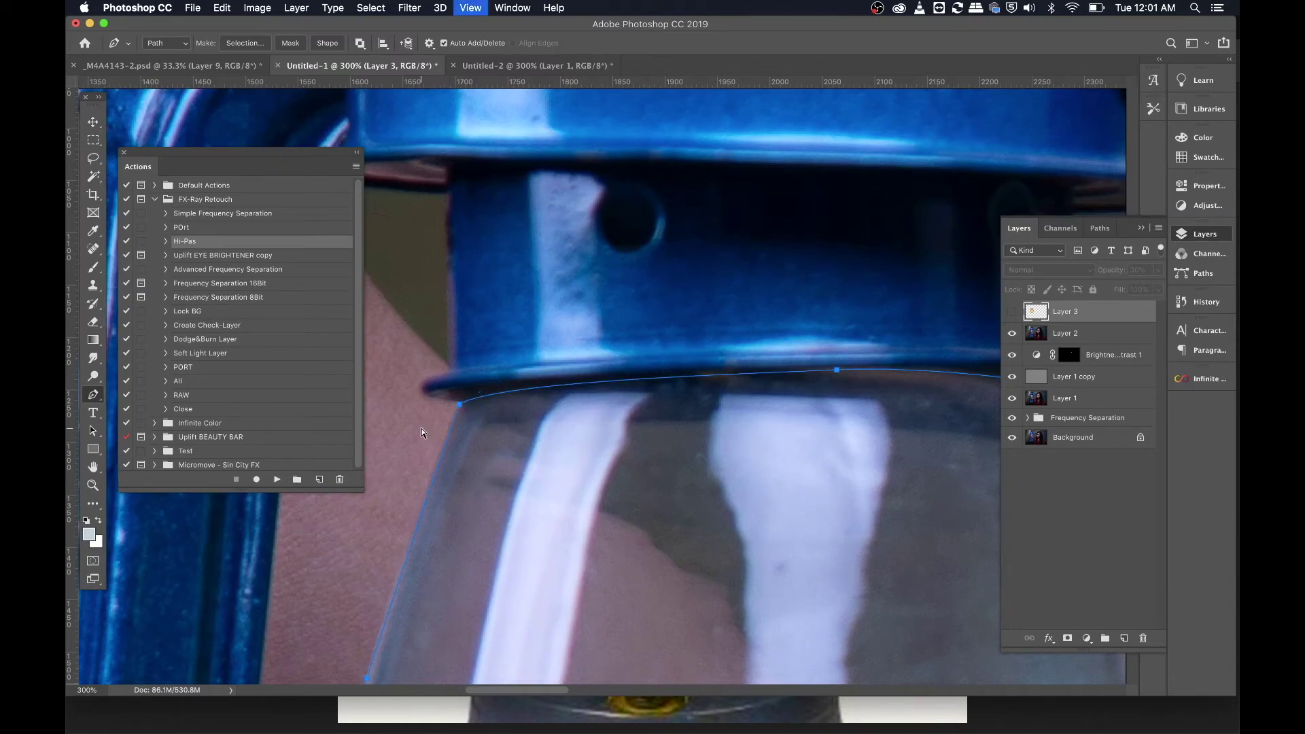
{"action": "key", "text": "super+Return"}
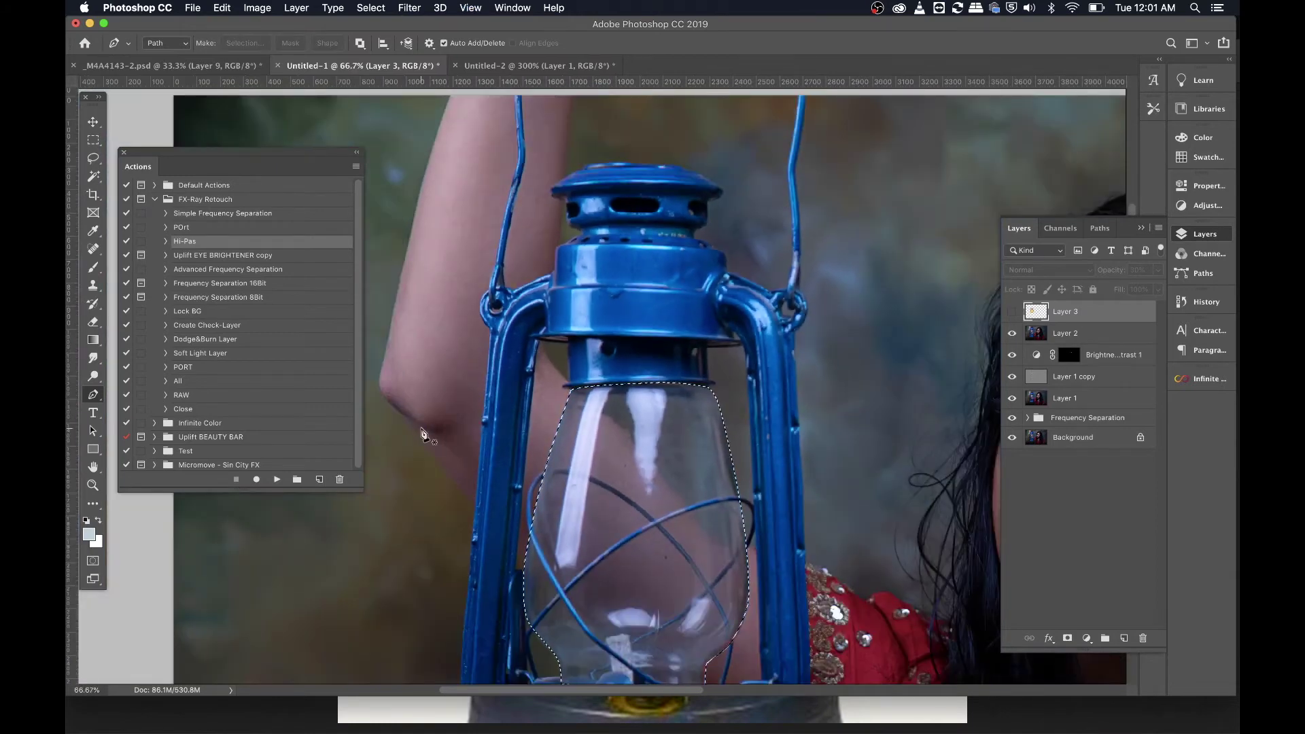
- Show Layer 3 with a layer mask made from the glass selection, and set its opacity to 100%
{"action": "left_click", "coordinate": [1012, 312]}
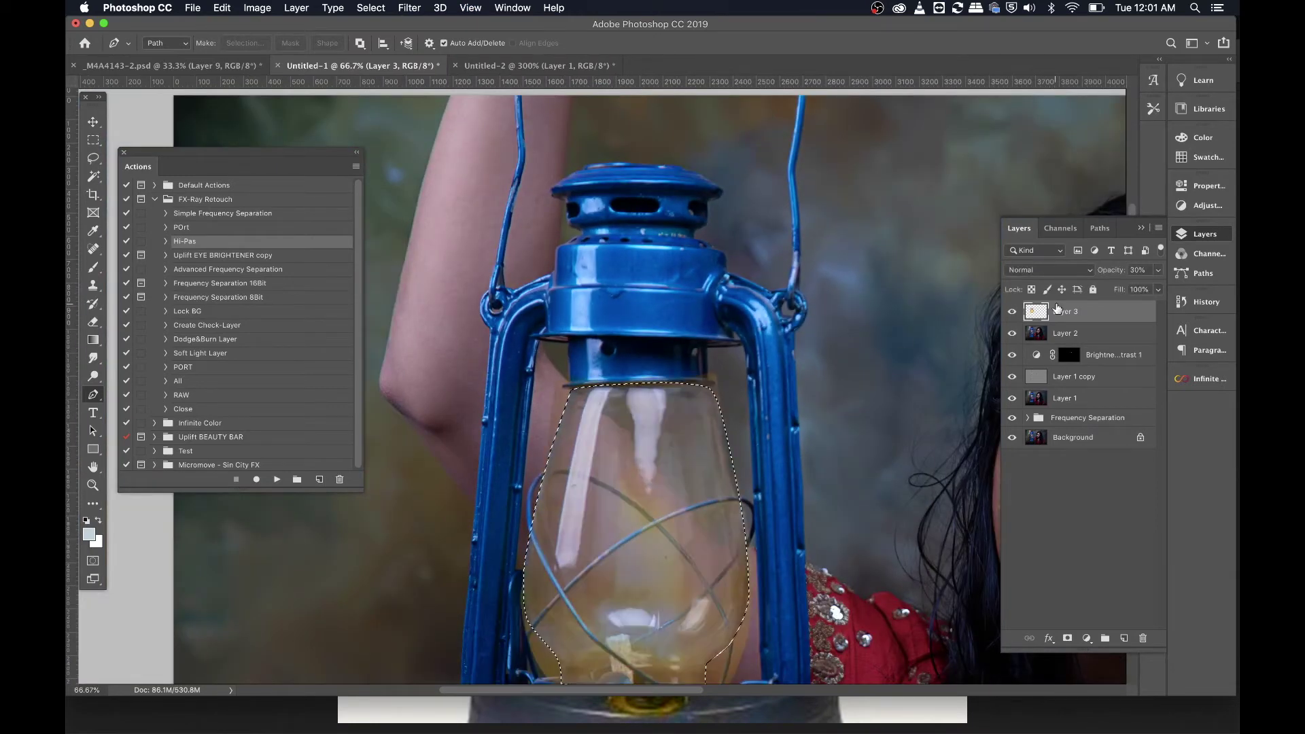
{"action": "left_click", "coordinate": [1068, 638]}
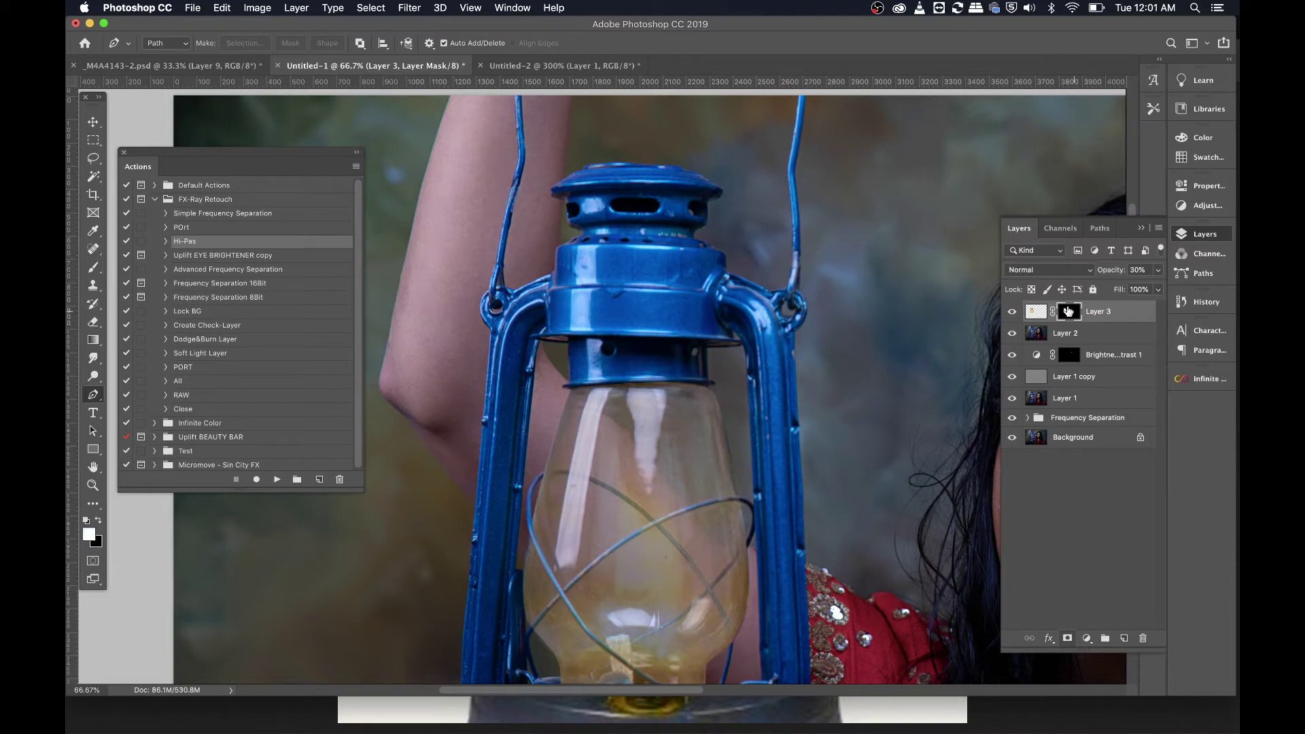
{"action": "left_click", "coordinate": [1036, 314]}
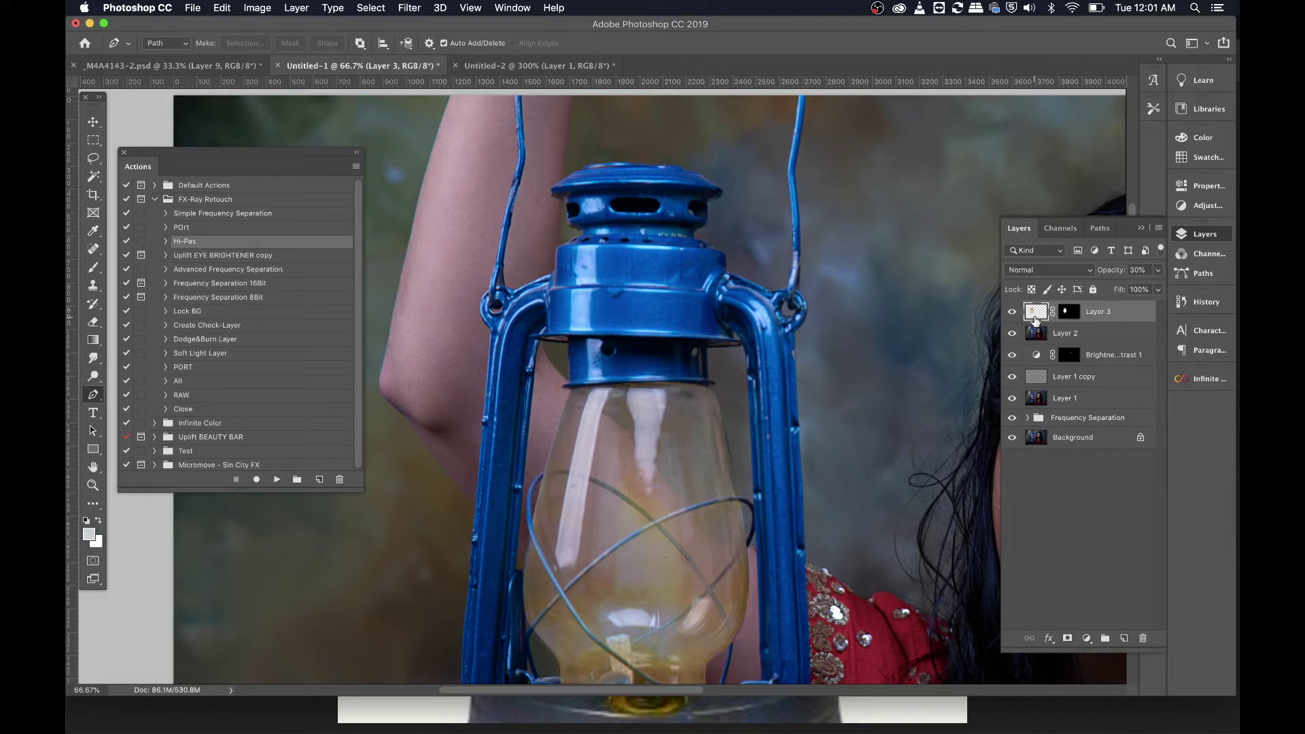
{"action": "key", "text": "0"}
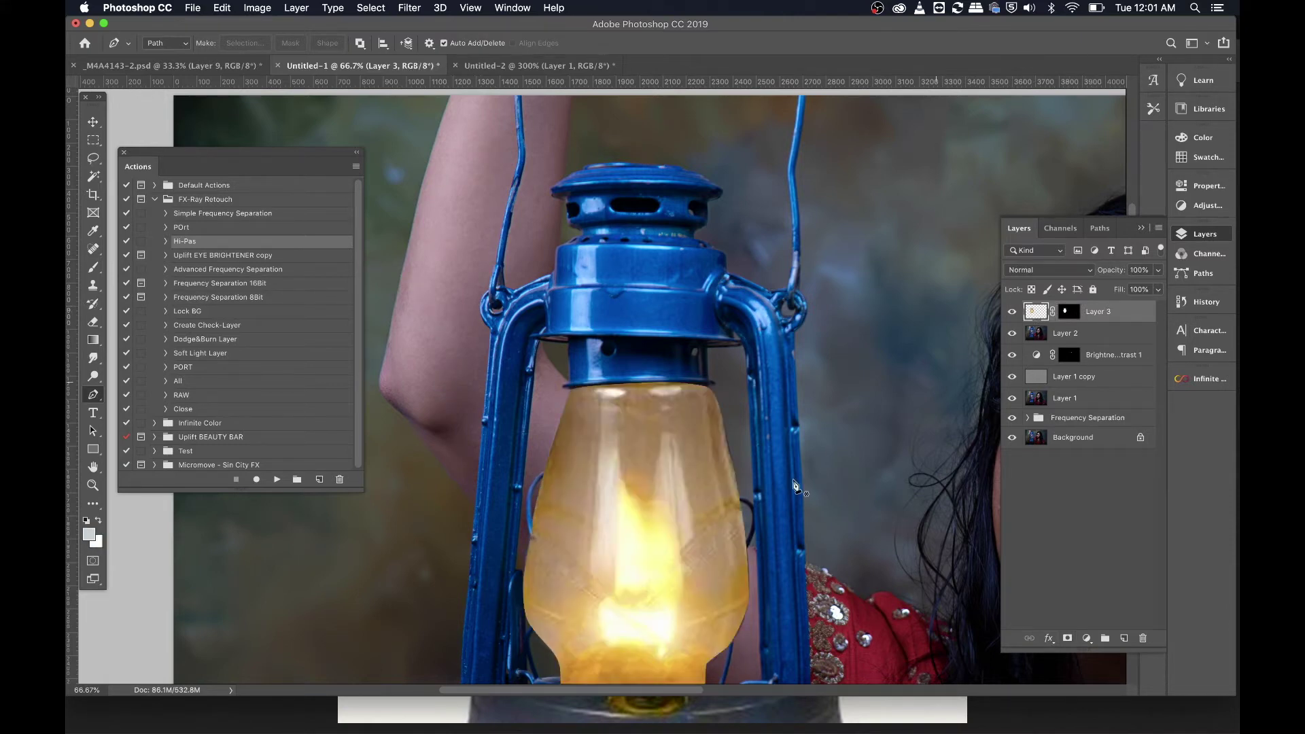
- Hide Layer 3 to expose the lantern's original glass and wire guard up close
{"action": "scroll", "coordinate": [676, 442], "scroll_direction": "down", "scroll_amount": 5}
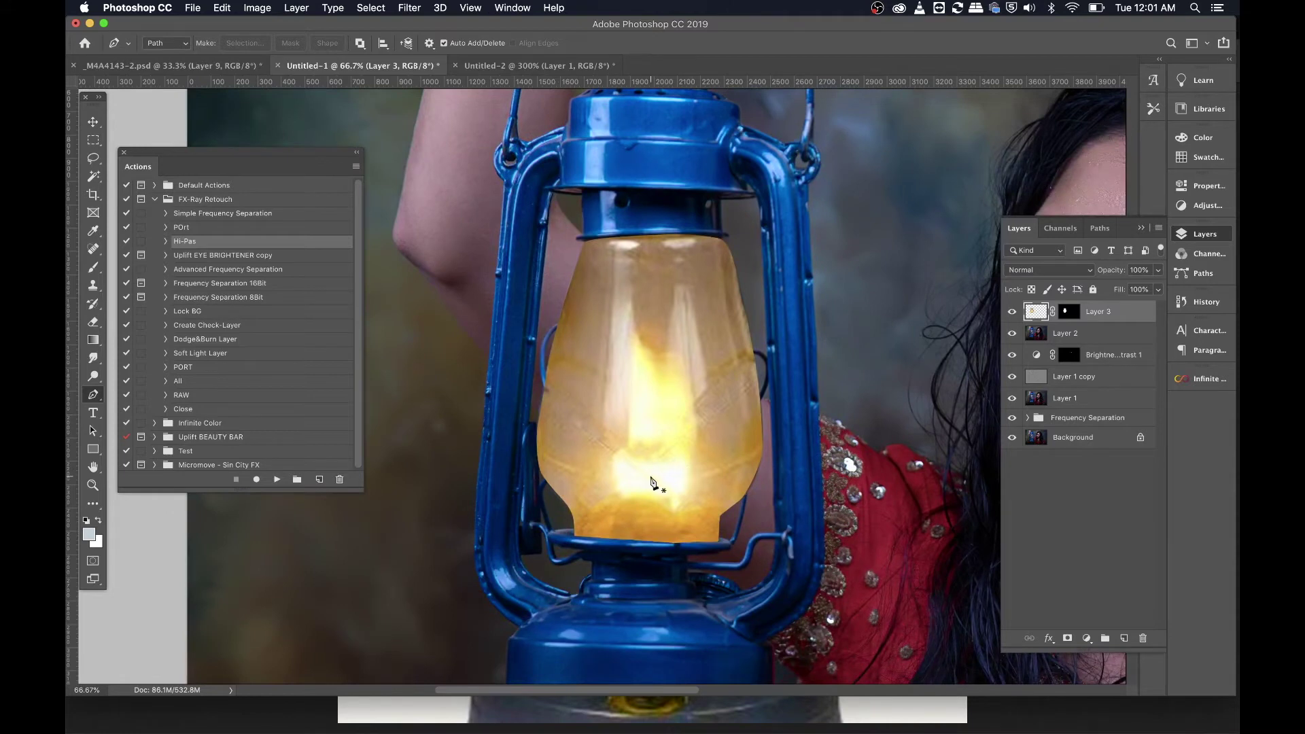
{"action": "key", "text": "super+equal"}
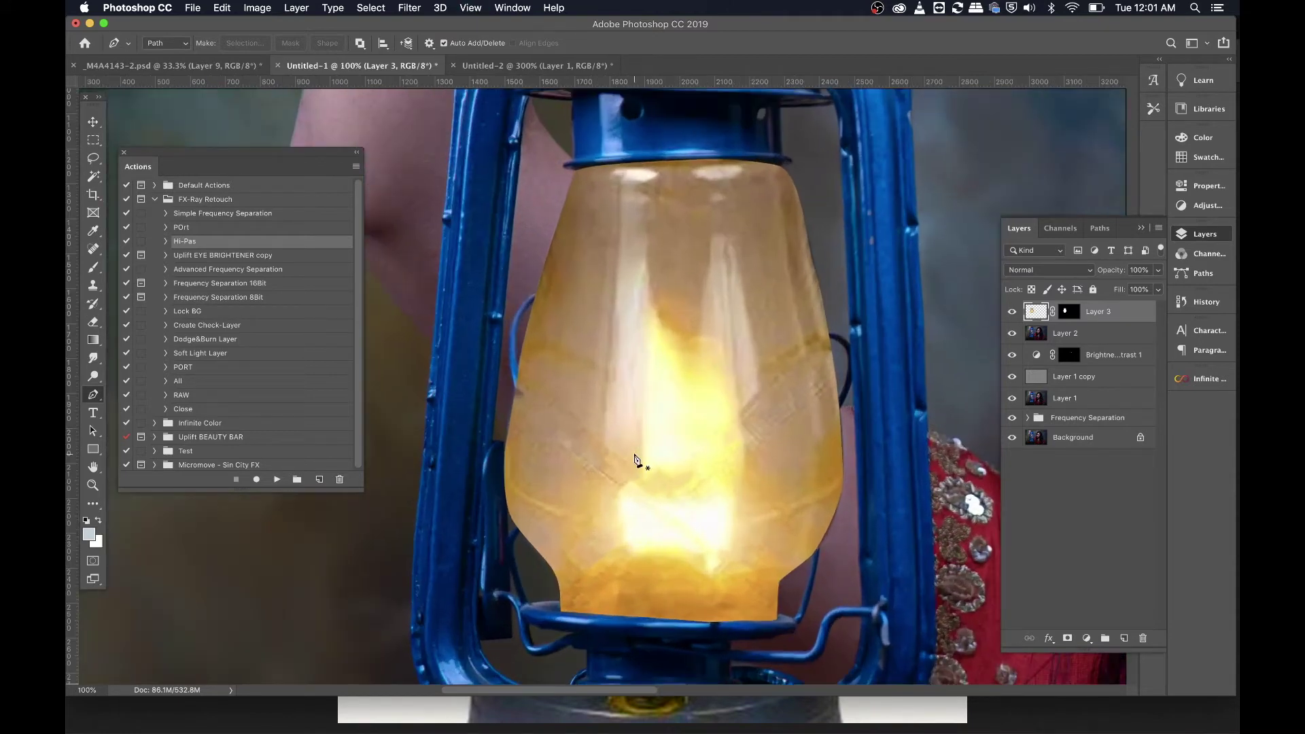
{"action": "scroll", "coordinate": [636, 461], "scroll_direction": "down", "scroll_amount": 1}
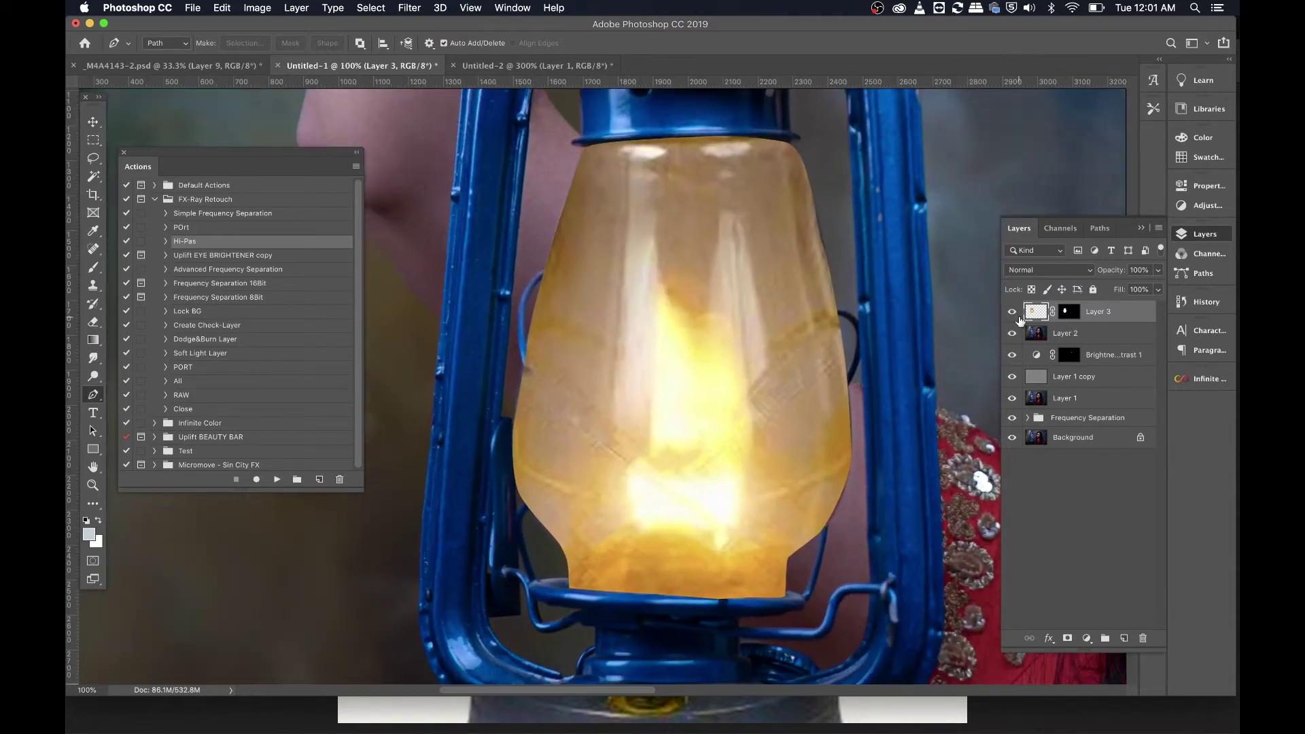
{"action": "left_click", "coordinate": [1012, 312]}
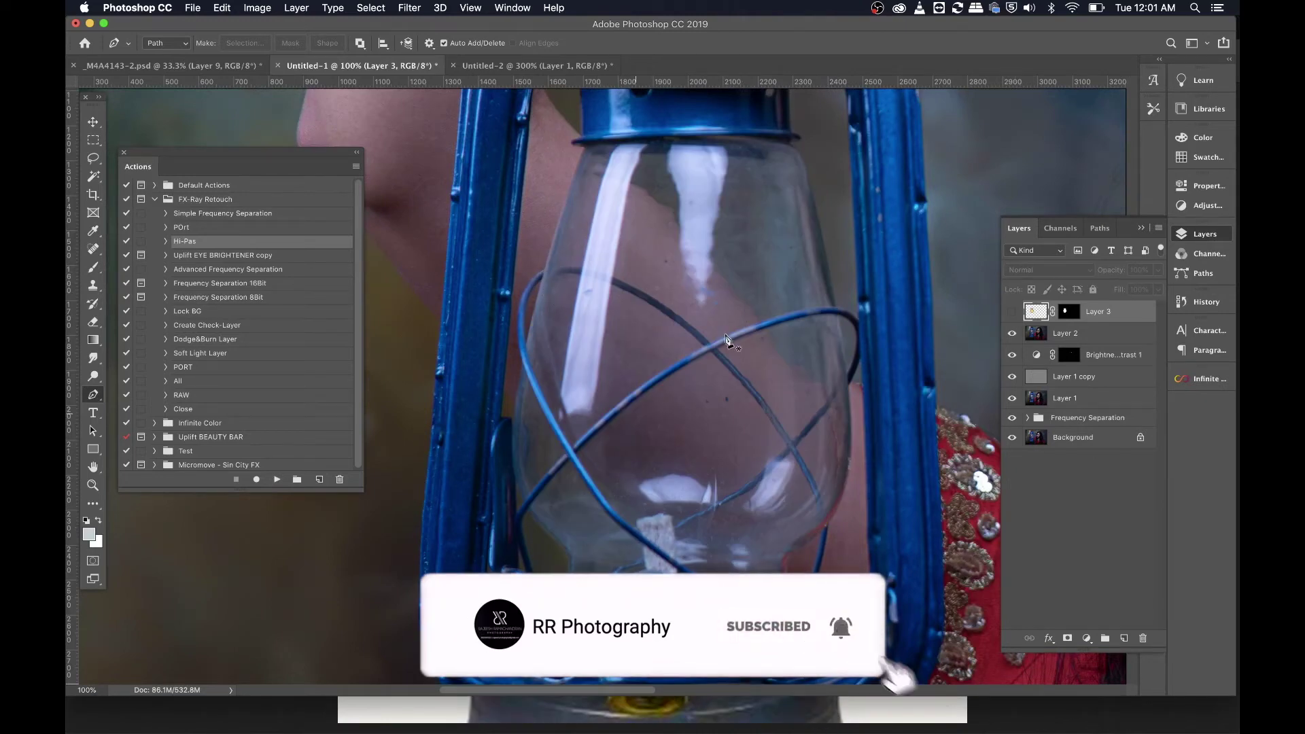
- Show Layer 3 again and lower its opacity to 30% so the wire guard shows through the flame
{"action": "left_click", "coordinate": [1012, 311]}
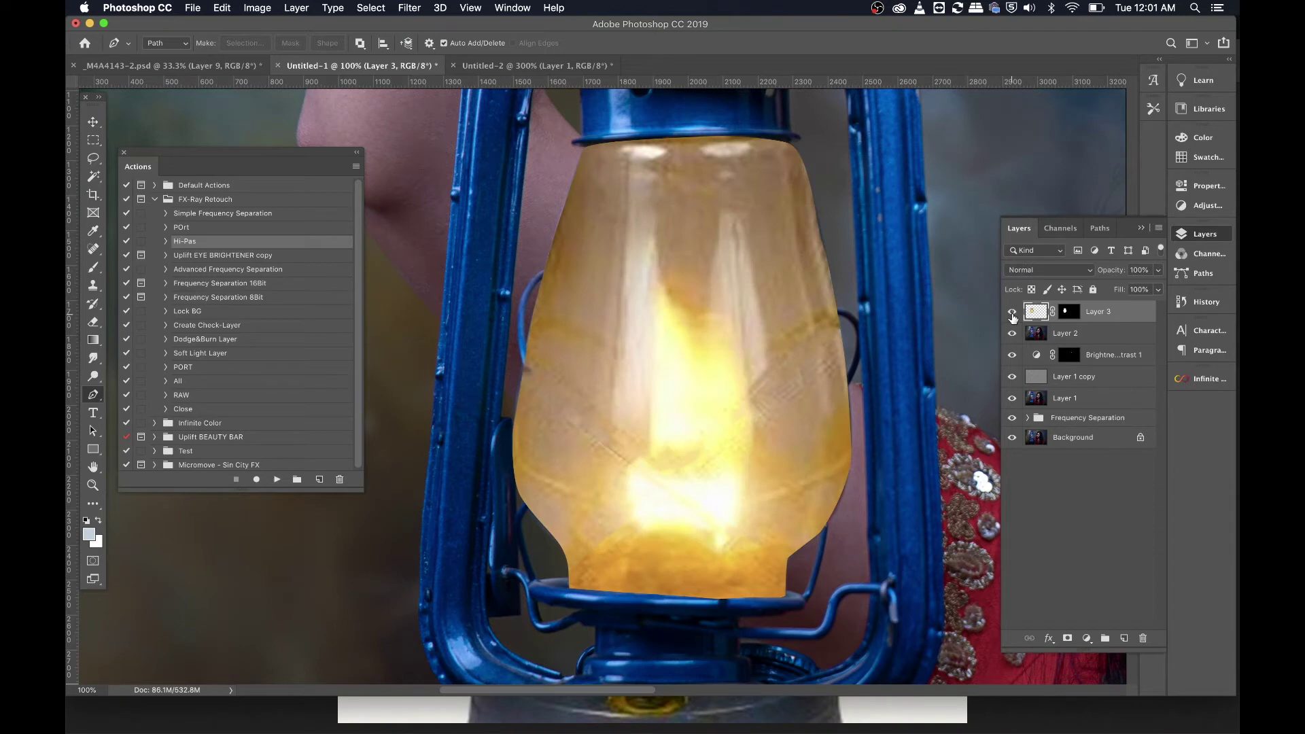
{"action": "key", "text": "3"}
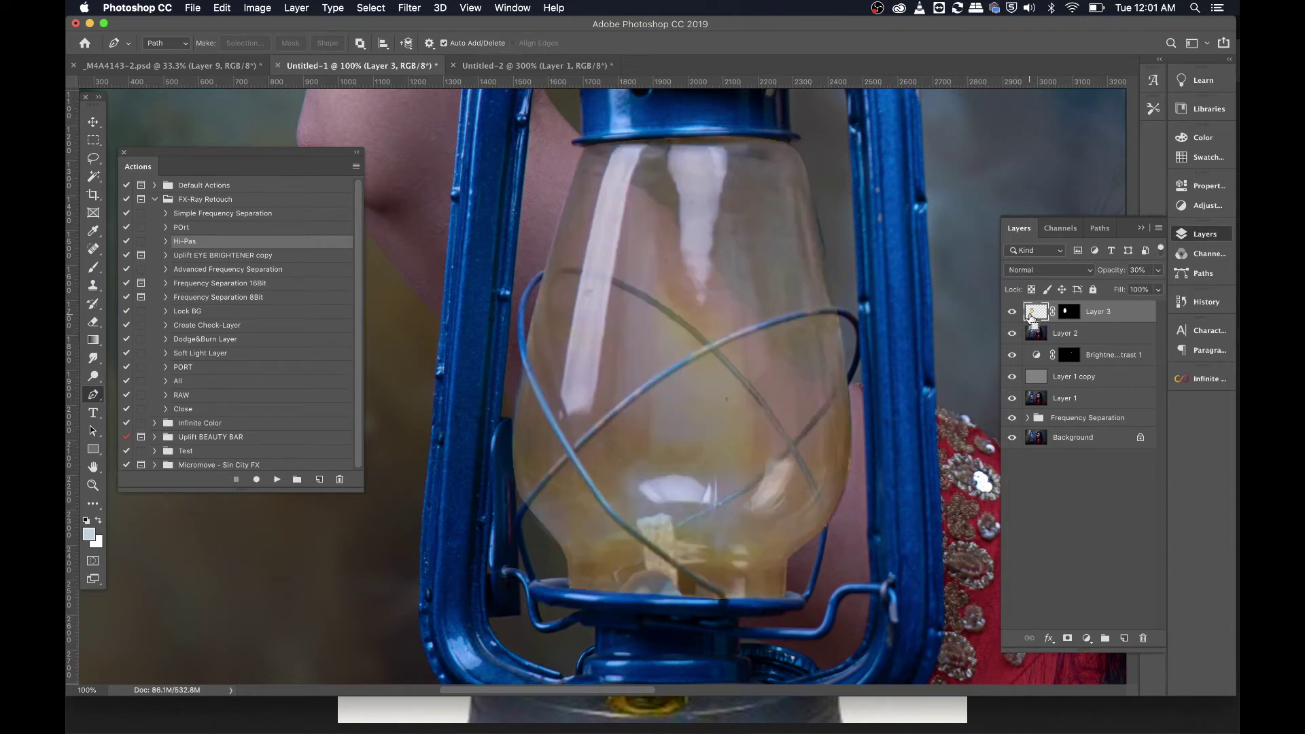
{"action": "key", "text": "super+plus"}
{"action": "key", "text": "super+plus"}
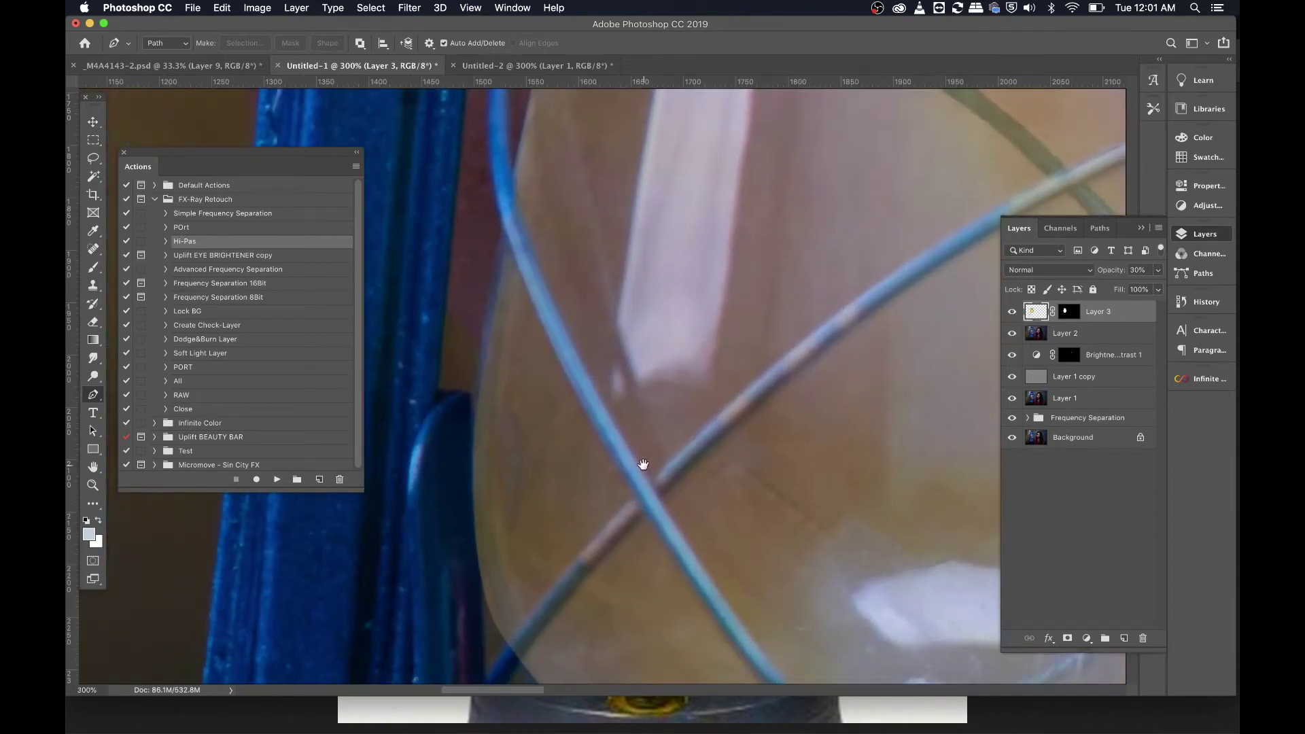
- Set up a 20 px brush, undo the stray stroke, and target Layer 3's mask for painting
{"action": "left_click", "coordinate": [97, 270]}
{"action": "key", "text": "bracketleft"}
{"action": "key", "text": "bracketleft"}
{"action": "key", "text": "bracketleft"}
{"action": "key", "text": "bracketleft"}
{"action": "key", "text": "bracketleft"}
{"action": "key", "text": "bracketleft"}
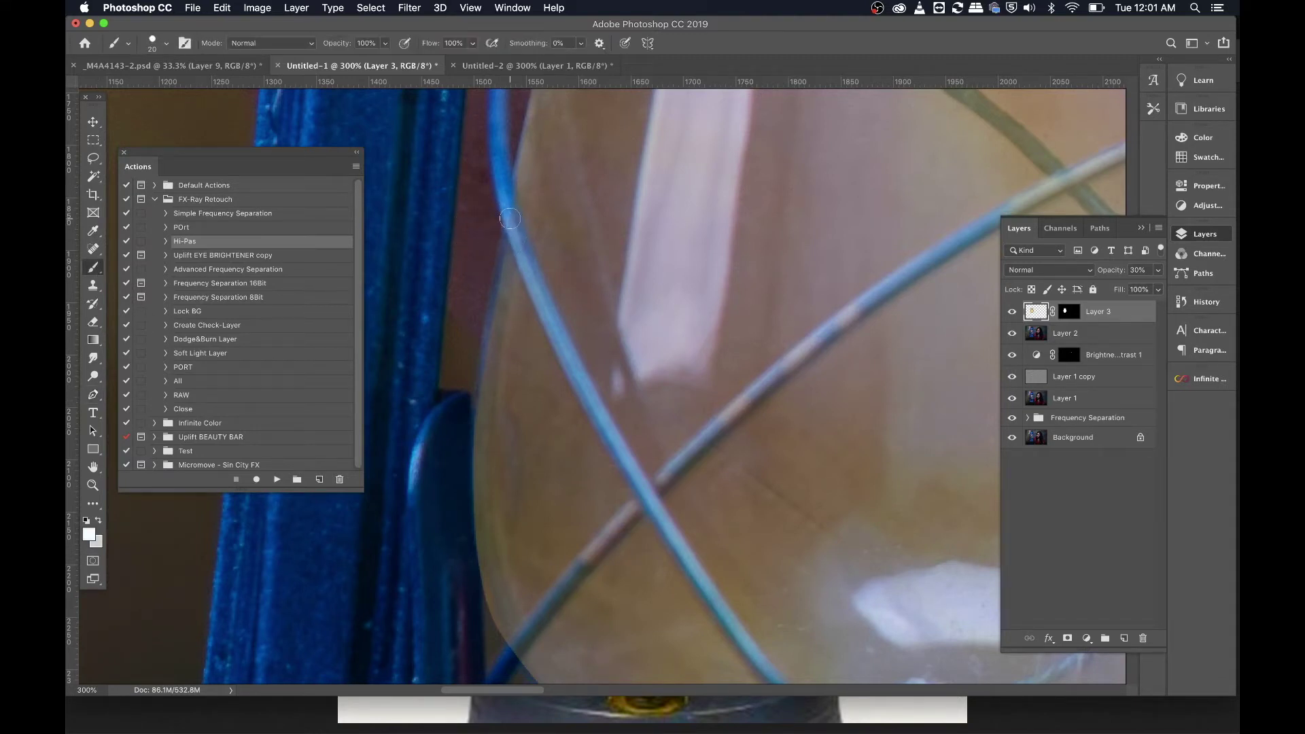
{"action": "key", "text": "super+z"}
{"action": "left_click", "coordinate": [1068, 312]}
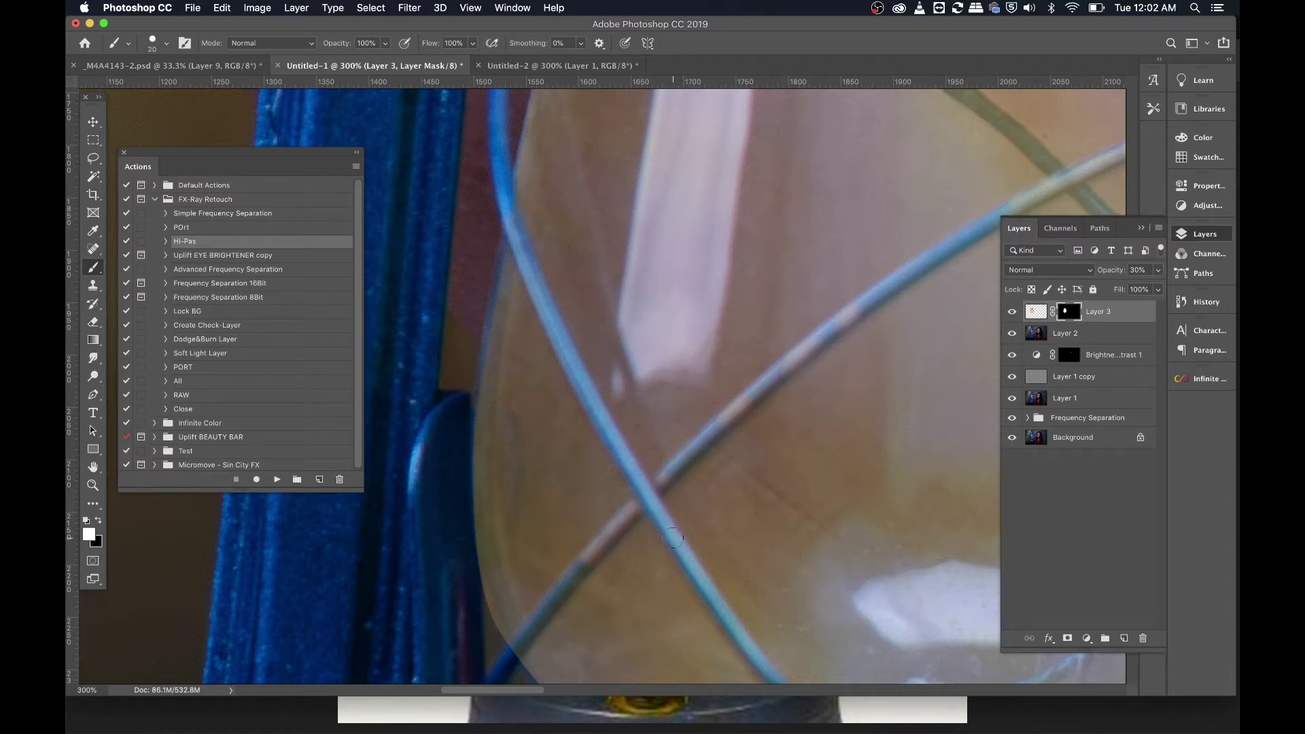
- Paint Layer 3's mask black with a 15 px brush along the upper stretch of the front wire, down to the wire crossing
{"action": "key", "text": "x"}
{"action": "left_click", "coordinate": [673, 538]}
{"action": "left_click", "coordinate": [509, 219], "text": "shift"}
{"action": "key", "text": "super+z"}
{"action": "key", "text": "super+z"}
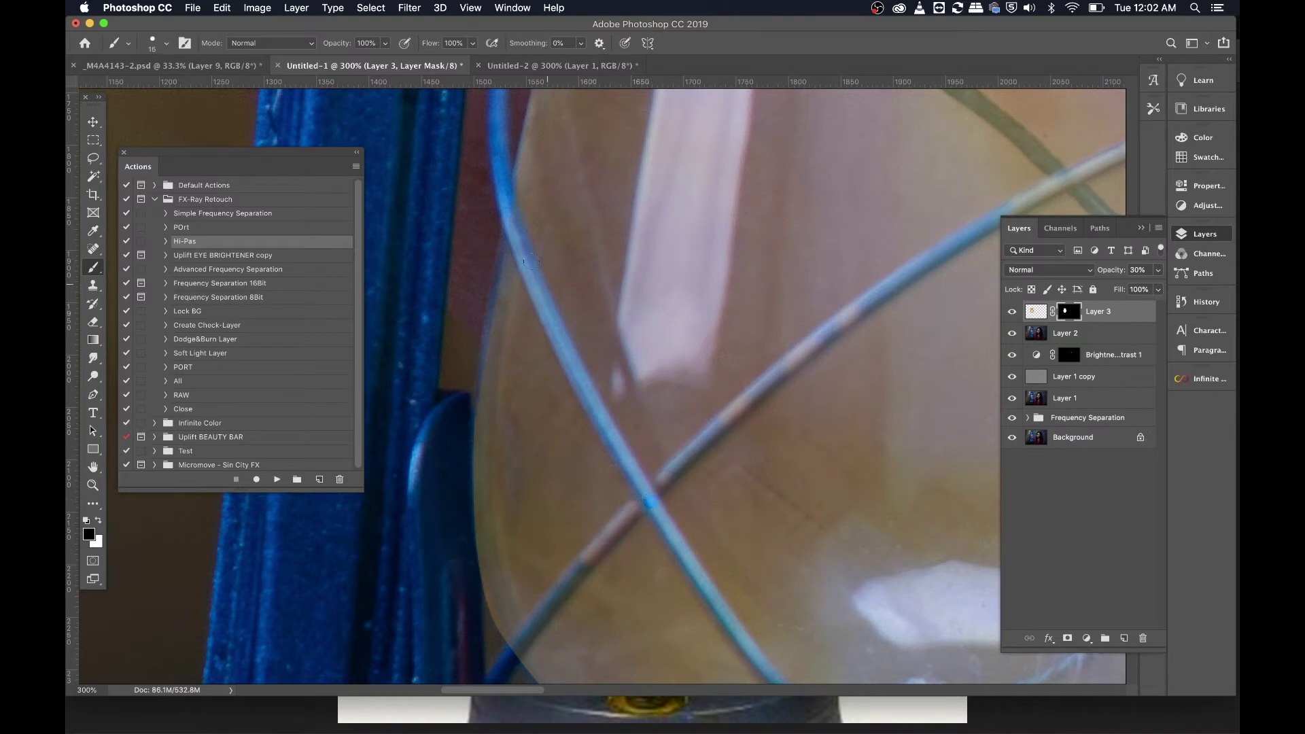
{"action": "left_click", "coordinate": [508, 217], "text": "shift"}
{"action": "key", "text": "super+z"}
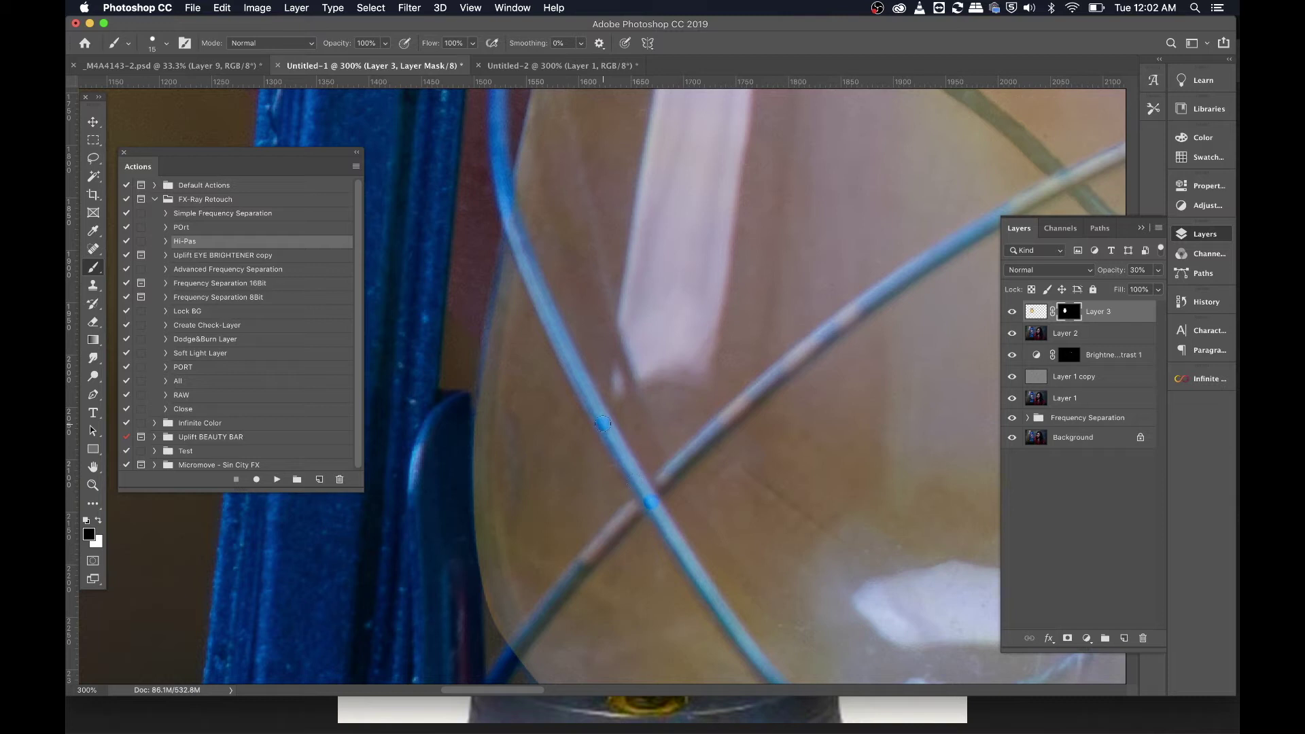
{"action": "left_click", "coordinate": [647, 500], "text": "shift"}
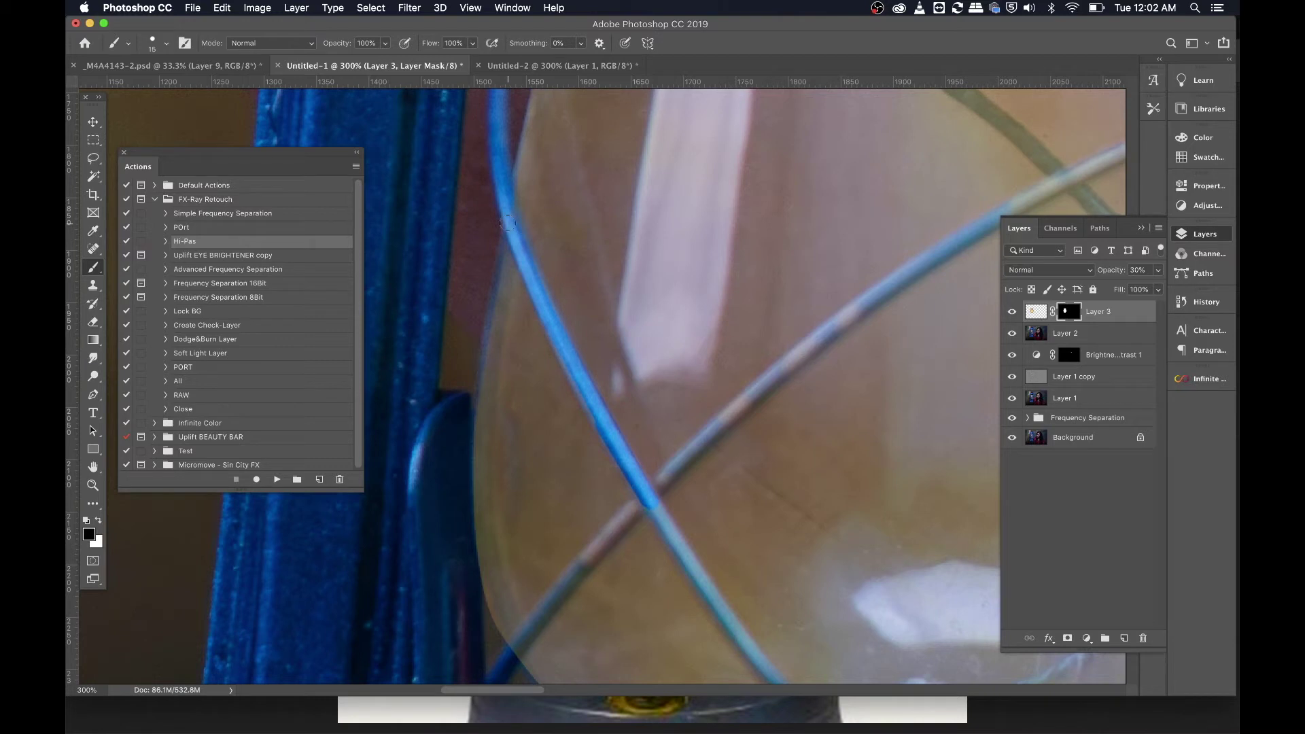
- Continue masking out the flame along the front wire's lower stretch, from the crossing down to the blue base rim
{"action": "key", "text": "super+r"}
{"action": "left_click_drag", "start_coordinate": [610, 426], "coordinate": [604, 277]}
{"action": "key", "text": "super+r"}
{"action": "left_click", "coordinate": [697, 400], "text": "shift"}
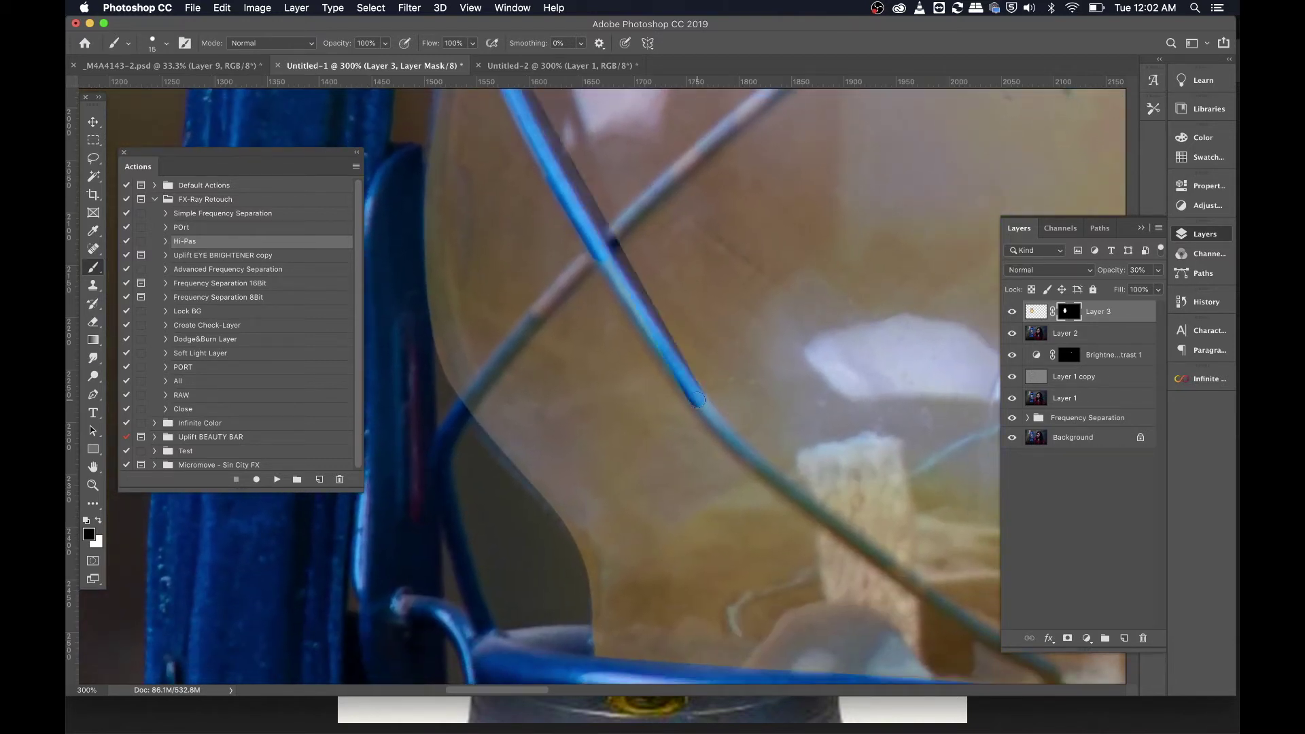
{"action": "key", "text": "super+z"}
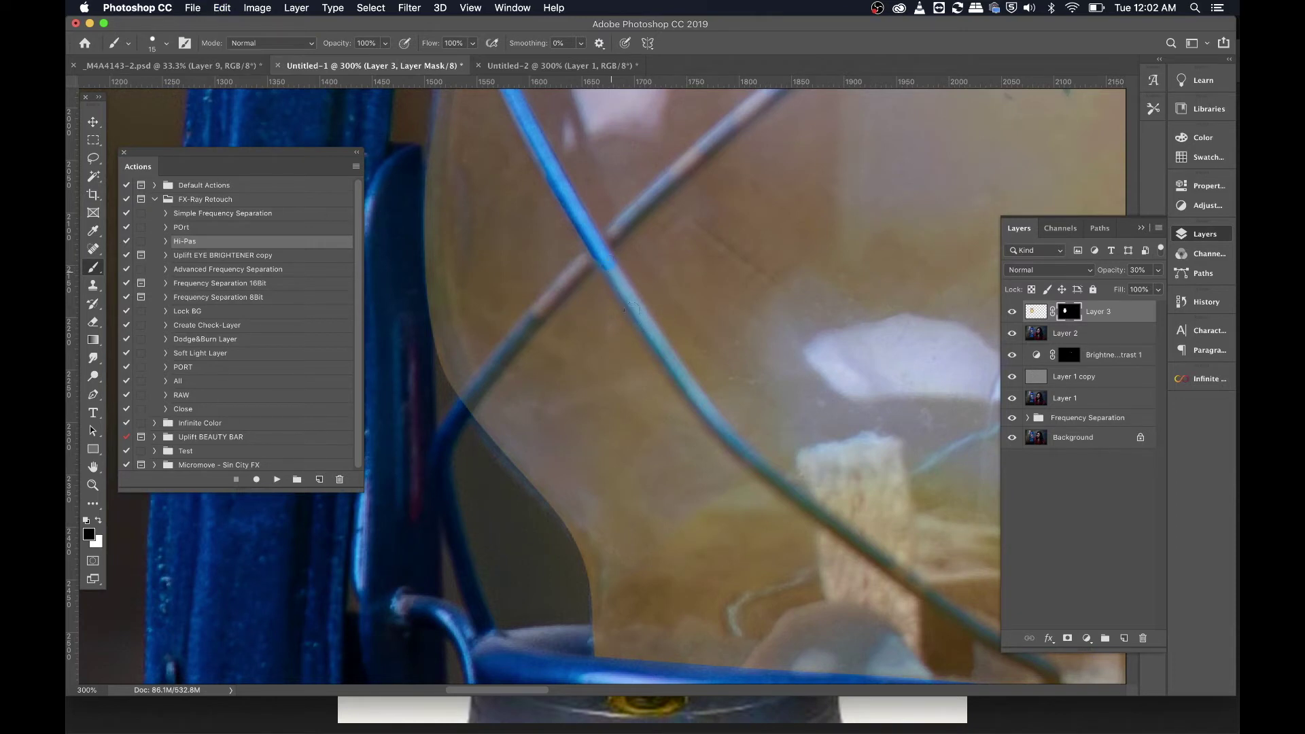
{"action": "left_click", "coordinate": [696, 412], "text": "shift"}
{"action": "mouse_move", "coordinate": [695, 413]}
{"action": "left_mouse_down"}
{"action": "mouse_move", "coordinate": [613, 343]}
{"action": "mouse_move", "coordinate": [661, 397]}
{"action": "mouse_move", "coordinate": [504, 302]}
{"action": "left_mouse_up"}
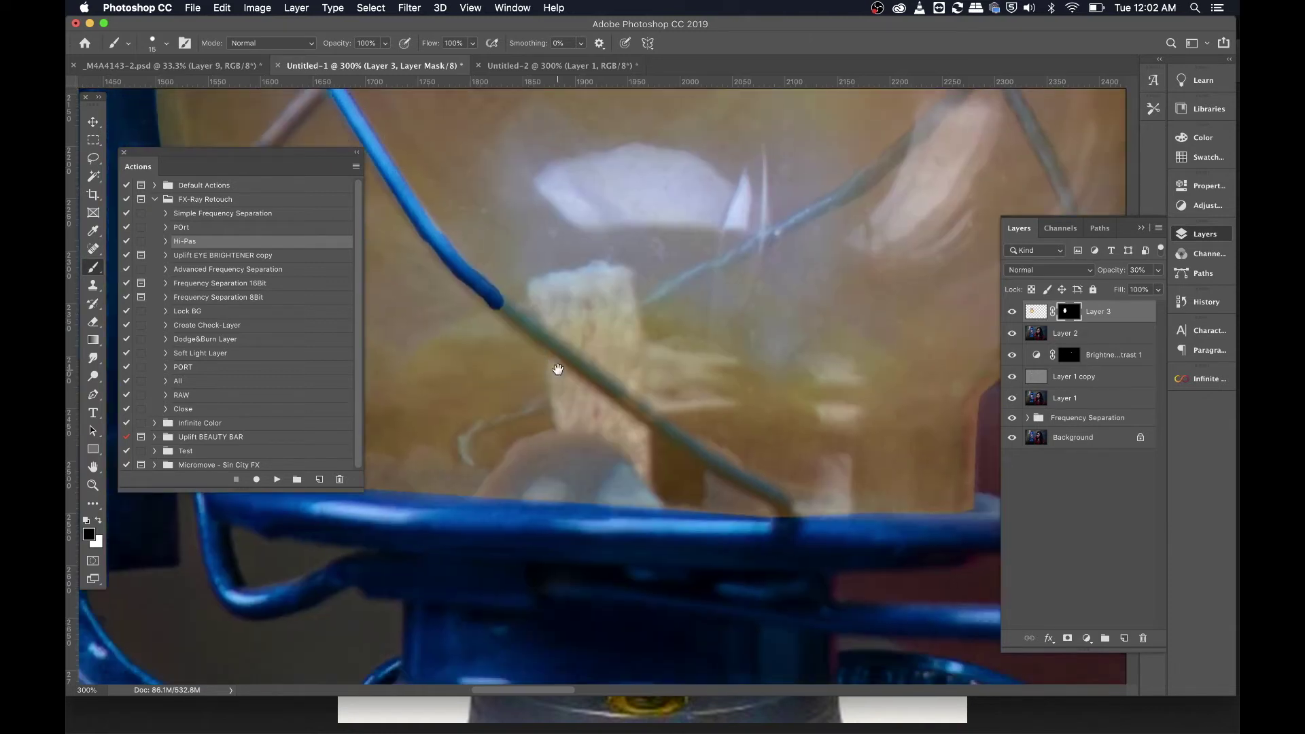
{"action": "left_click", "coordinate": [690, 451], "text": "shift"}
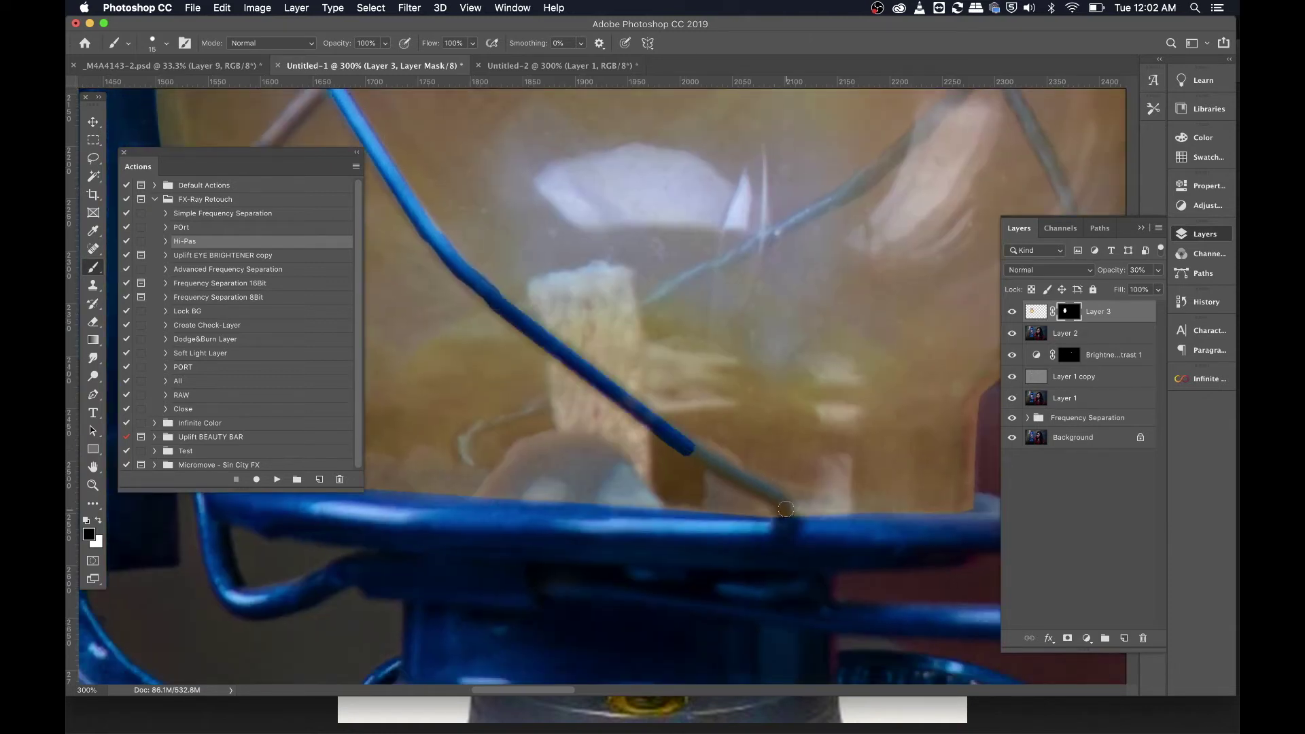
{"action": "left_click", "coordinate": [786, 510], "text": "shift"}
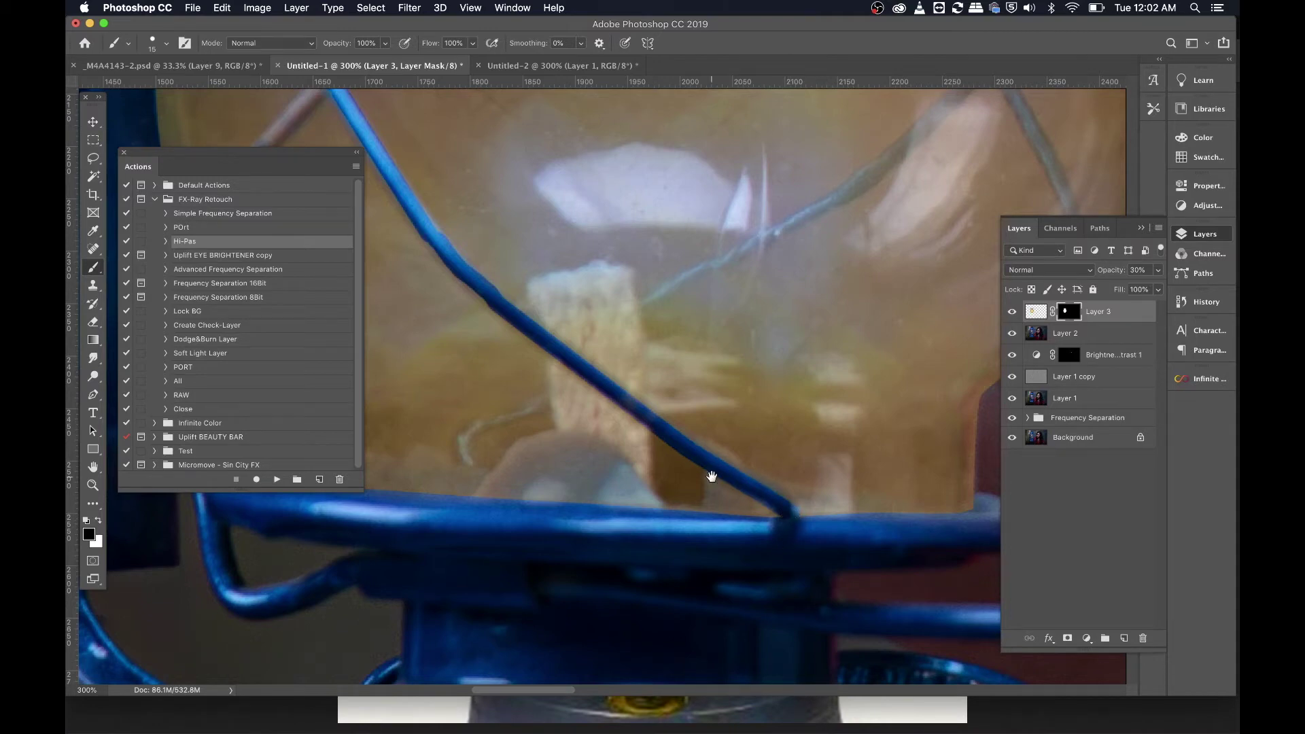
- Paint the mask black along the second front wire, from the glass's lower left edge up past the wire crossing
{"action": "scroll", "coordinate": [703, 465], "scroll_direction": "left", "scroll_amount": 5}
{"action": "scroll", "coordinate": [703, 465], "scroll_direction": "up", "scroll_amount": 2}
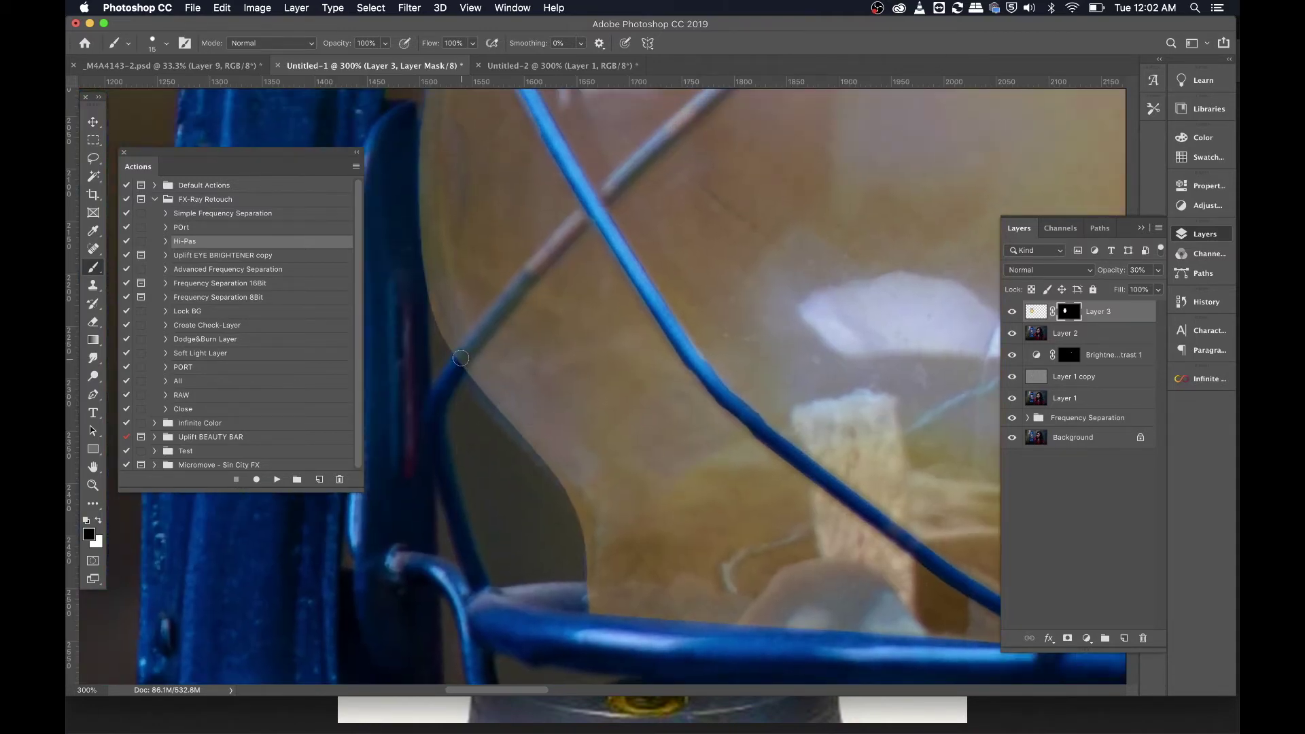
{"action": "scroll", "coordinate": [502, 370], "scroll_direction": "up", "scroll_amount": 2}
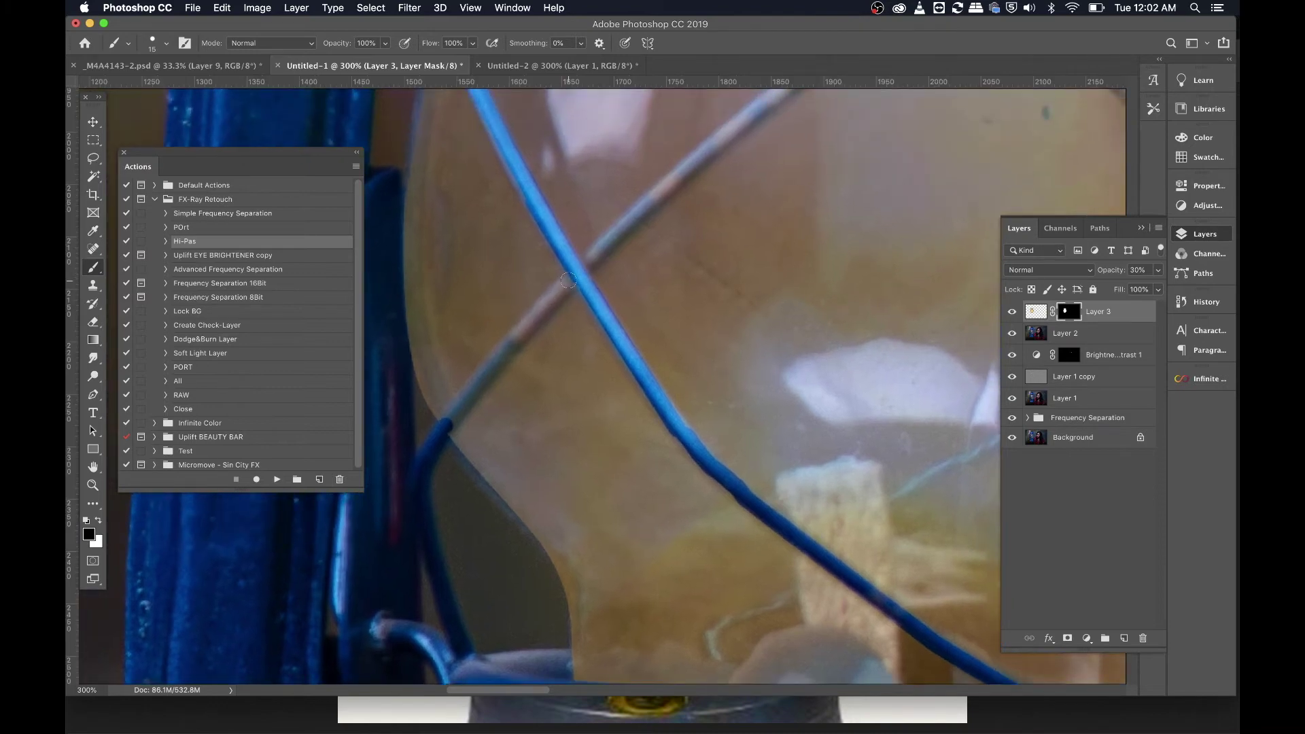
{"action": "scroll", "coordinate": [568, 280], "scroll_direction": "up", "scroll_amount": 3}
{"action": "scroll", "coordinate": [569, 279], "scroll_direction": "right", "scroll_amount": 2}
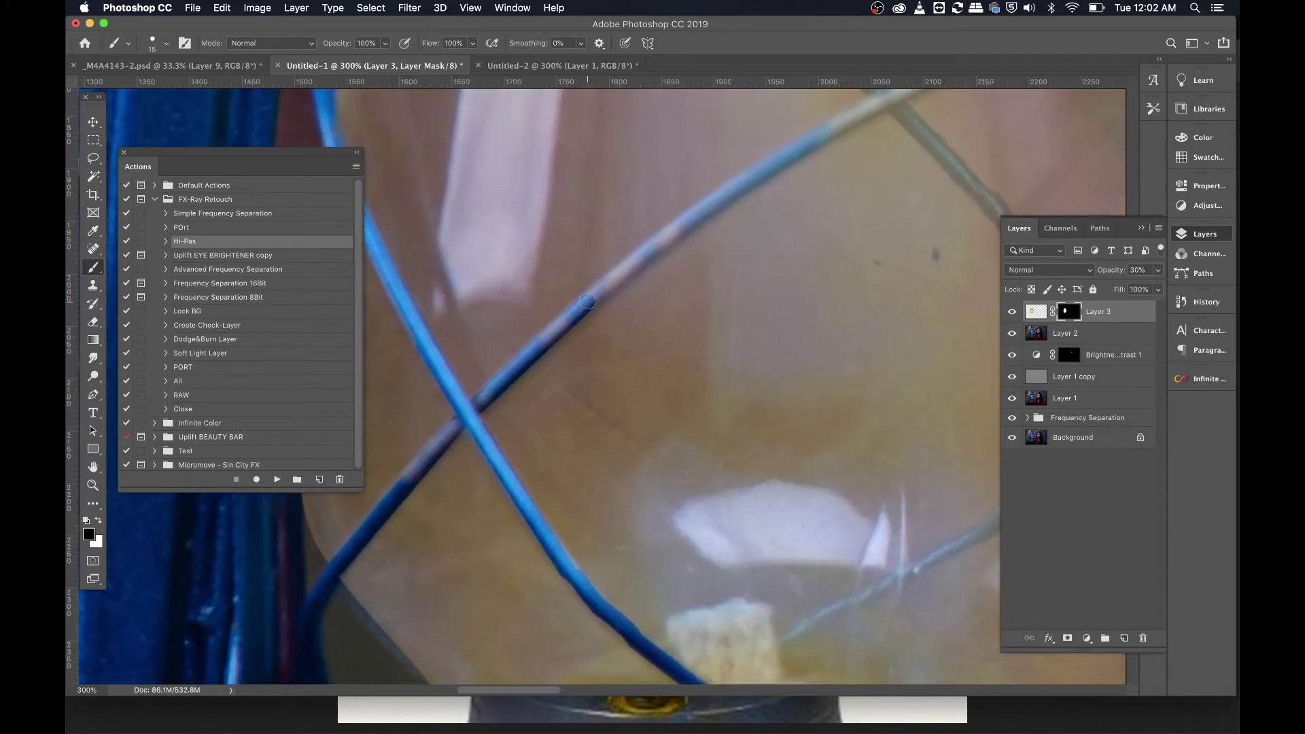
- Continue masking the second front wire over the back wire and around to the glass's right edge
{"action": "scroll", "coordinate": [588, 301], "scroll_direction": "up", "scroll_amount": 3}
{"action": "scroll", "coordinate": [588, 301], "scroll_direction": "right", "scroll_amount": 3}
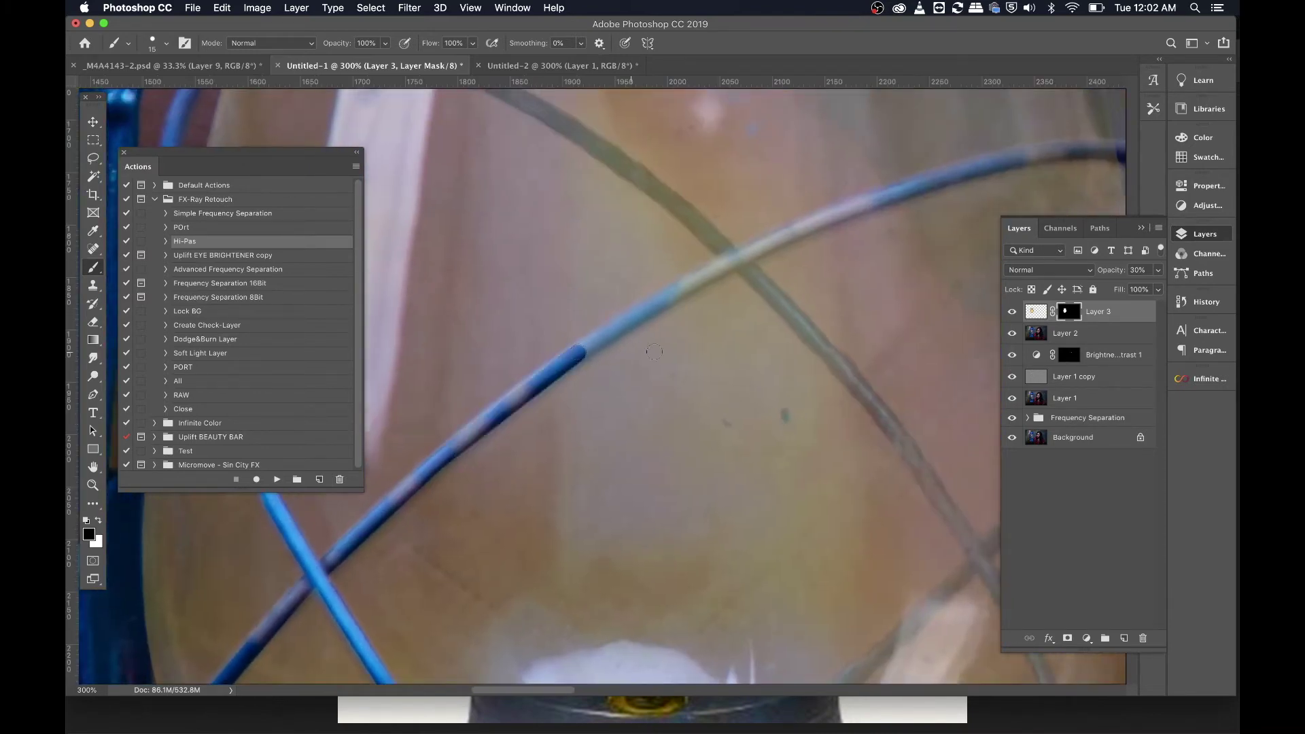
{"action": "scroll", "coordinate": [577, 353], "scroll_direction": "up", "scroll_amount": 3}
{"action": "scroll", "coordinate": [577, 353], "scroll_direction": "right", "scroll_amount": 3}
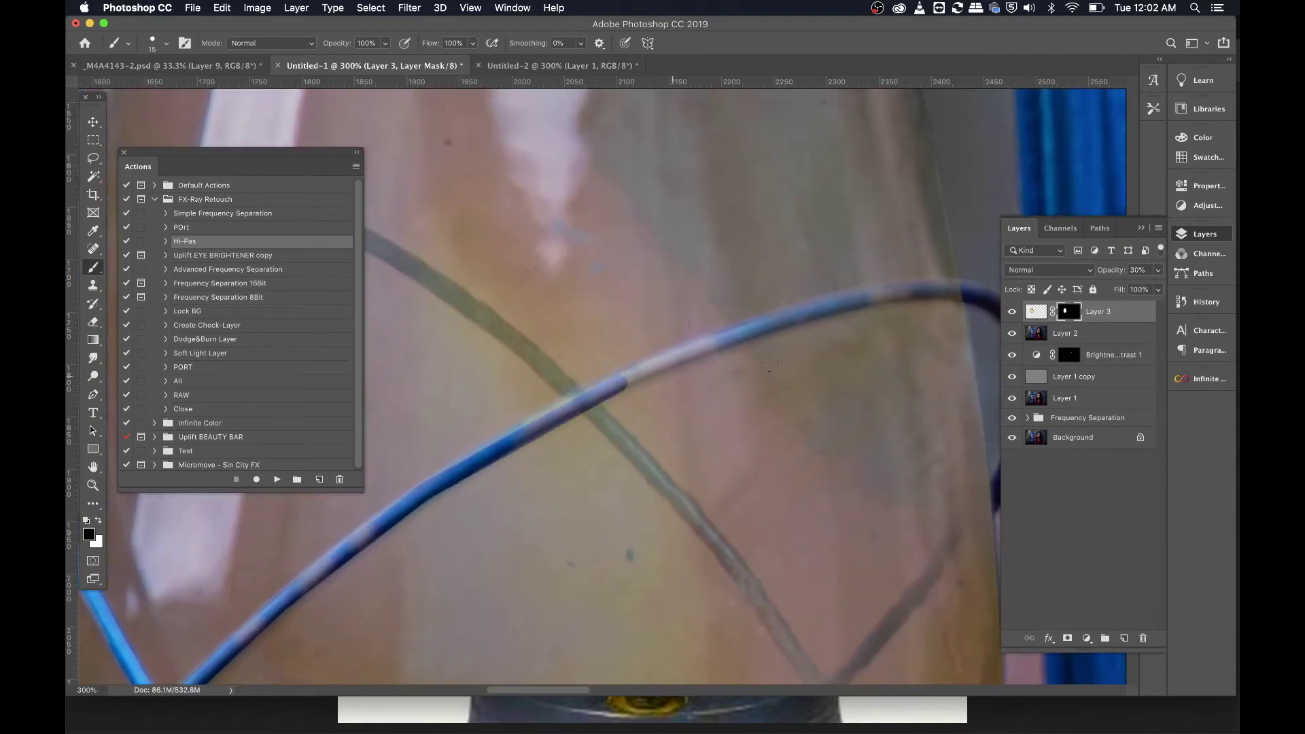
{"action": "scroll", "coordinate": [620, 380], "scroll_direction": "up", "scroll_amount": 2}
{"action": "scroll", "coordinate": [620, 380], "scroll_direction": "right", "scroll_amount": 3}
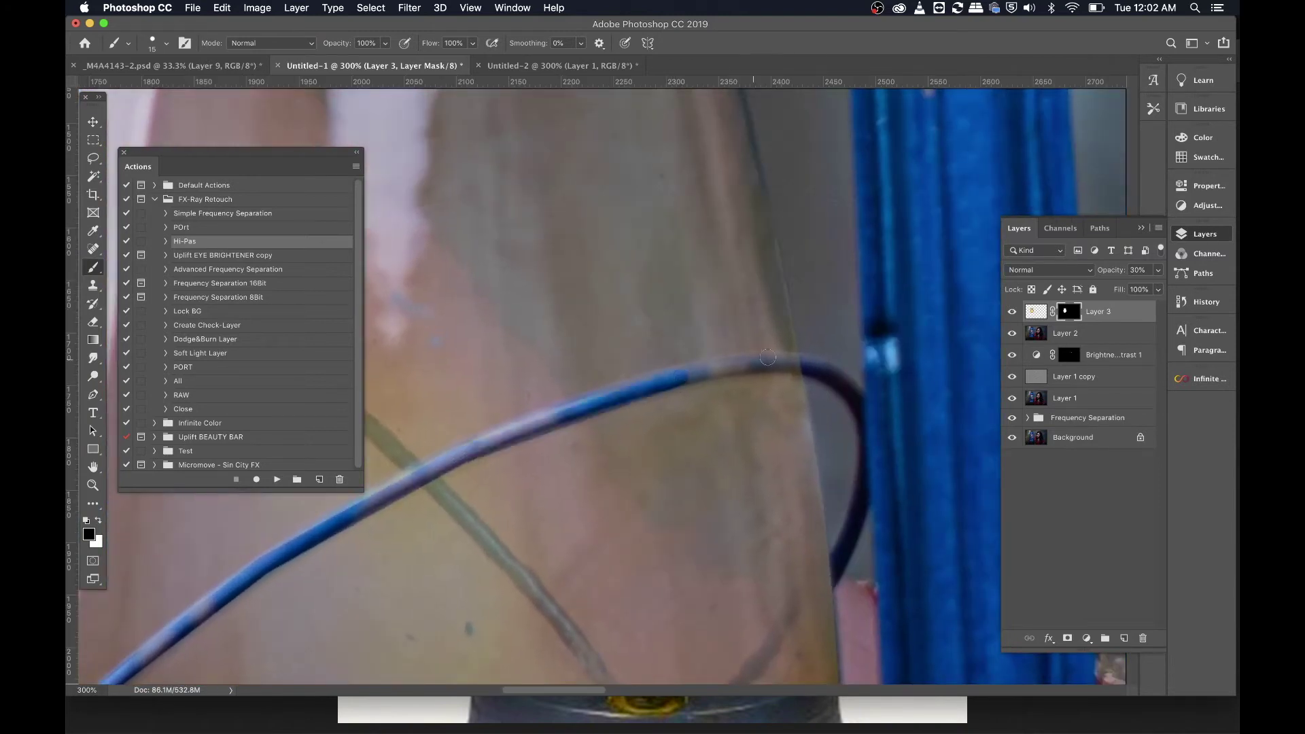
- Lower the brush opacity to 30% and work the mask along the back wire's upper stretch beside the white reflection, undoing unwanted strokes
{"action": "left_click_drag", "start_coordinate": [380, 315], "coordinate": [747, 417]}
{"action": "scroll", "coordinate": [747, 417], "scroll_direction": "left", "scroll_amount": 3}
{"action": "scroll", "coordinate": [747, 416], "scroll_direction": "up", "scroll_amount": 1}
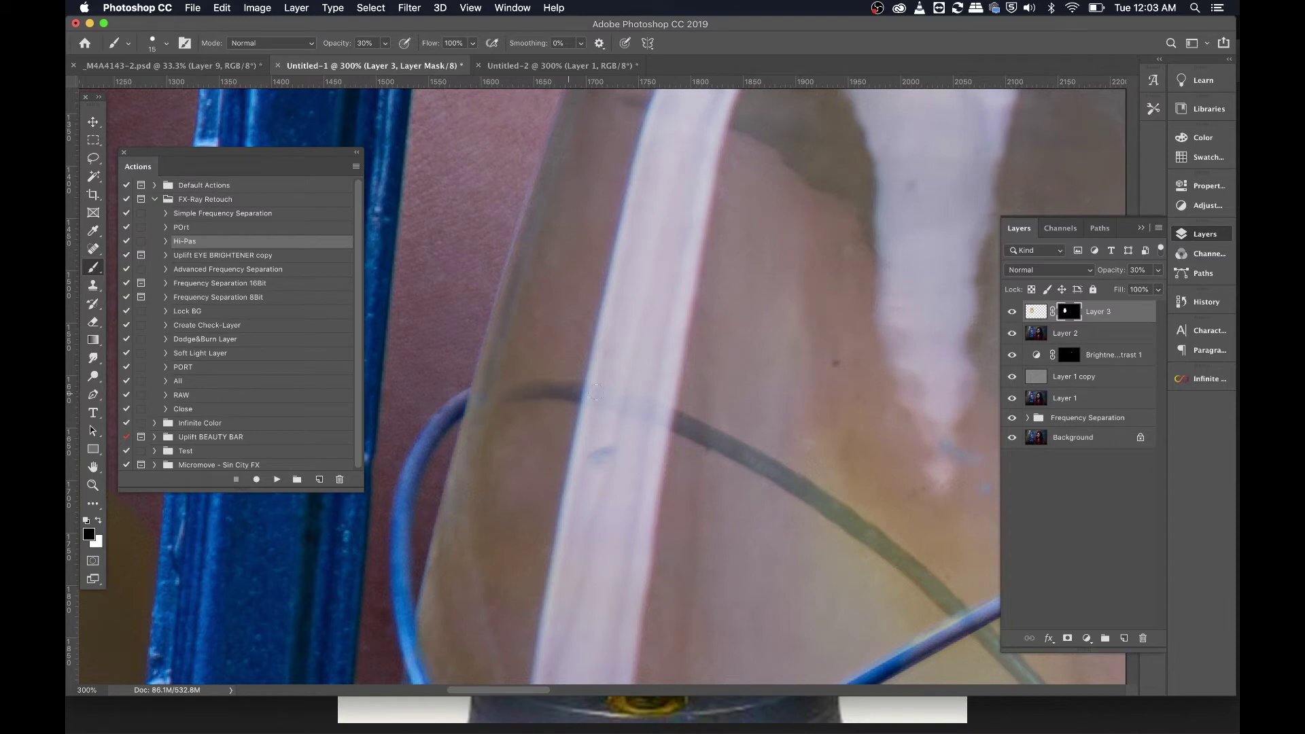
{"action": "mouse_move", "coordinate": [680, 416]}
{"action": "left_mouse_down"}
{"action": "mouse_move", "coordinate": [703, 441]}
{"action": "mouse_move", "coordinate": [671, 419]}
{"action": "mouse_move", "coordinate": [776, 476]}
{"action": "left_mouse_up"}
{"action": "key", "text": "super+z"}
{"action": "key", "text": "super+z"}
{"action": "left_click", "coordinate": [893, 558], "text": "shift"}
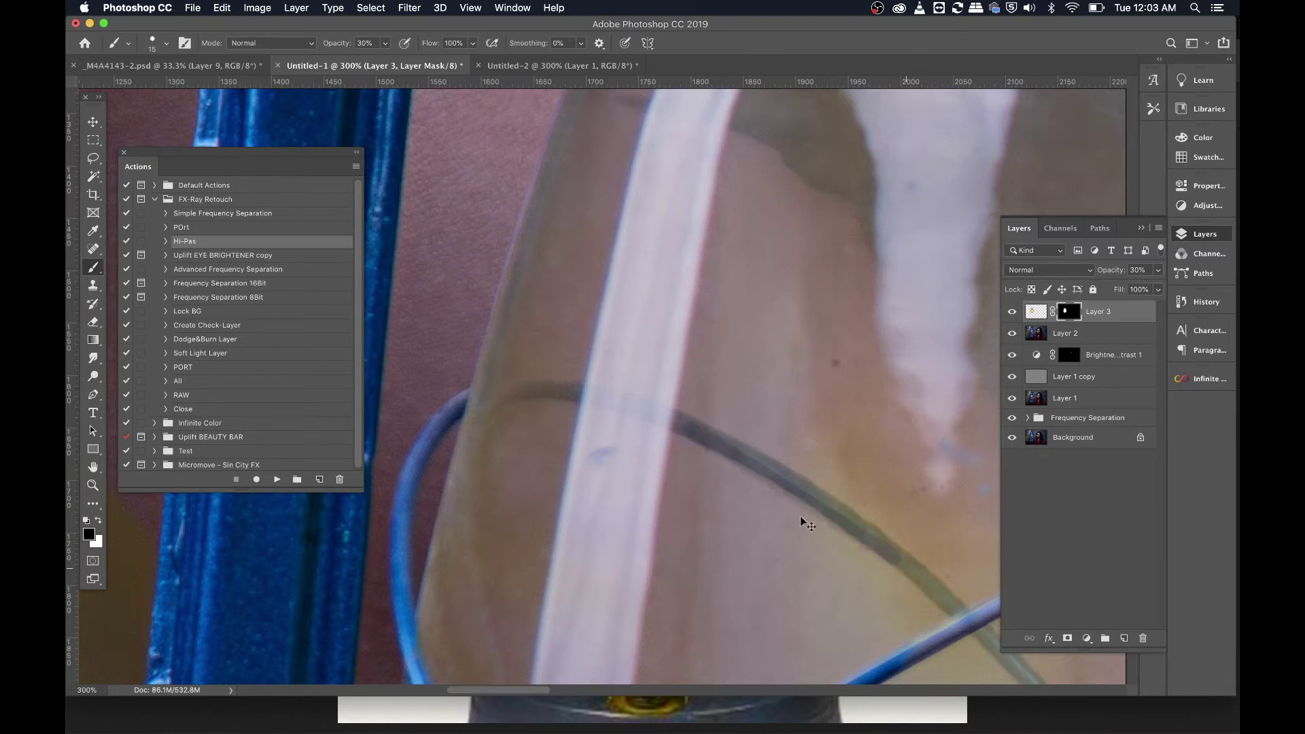
{"action": "key", "text": "super+z"}
- Mask the back wire faintly on down past the front wire to the glass's lower right edge
{"action": "mouse_move", "coordinate": [706, 434]}
{"action": "left_mouse_down"}
{"action": "mouse_move", "coordinate": [849, 516]}
{"action": "mouse_move", "coordinate": [955, 610]}
{"action": "mouse_move", "coordinate": [596, 360]}
{"action": "mouse_move", "coordinate": [781, 571]}
{"action": "mouse_move", "coordinate": [559, 312]}
{"action": "left_mouse_up"}
{"action": "left_click_drag", "start_coordinate": [510, 264], "coordinate": [574, 340]}
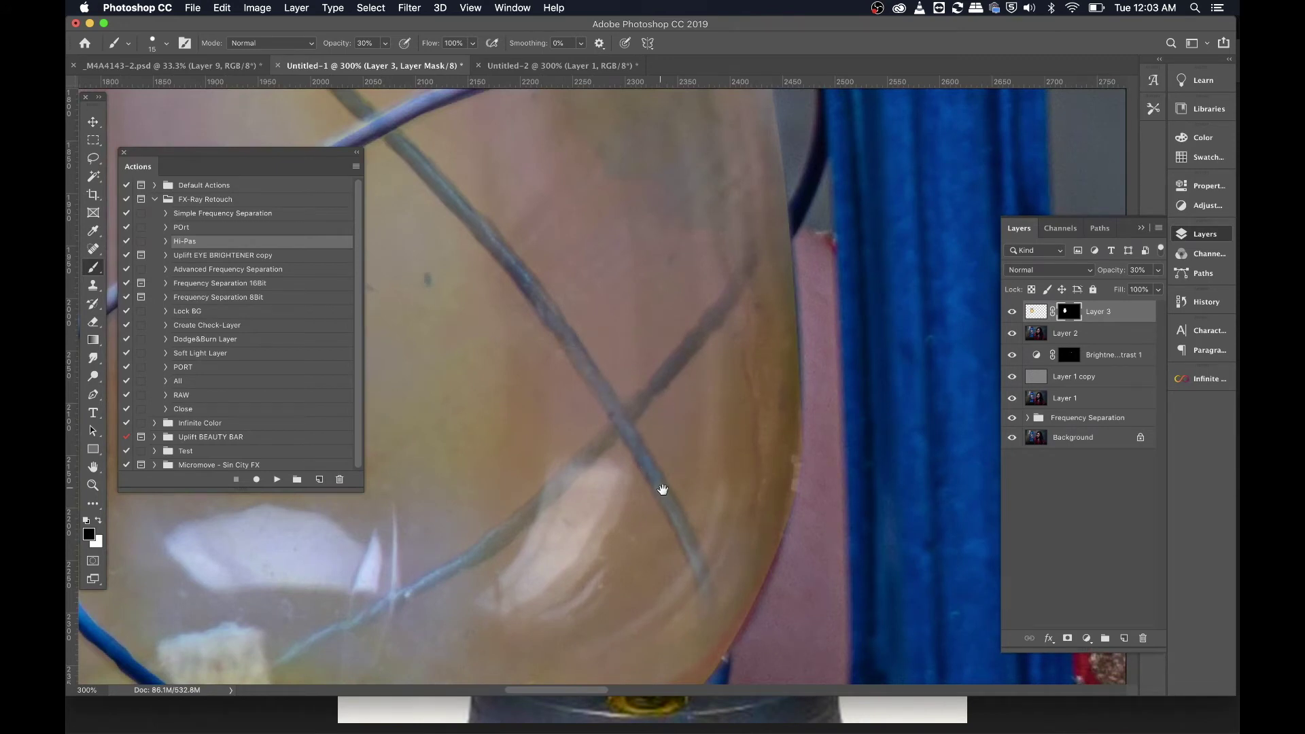
{"action": "left_click_drag", "start_coordinate": [663, 489], "coordinate": [572, 361]}
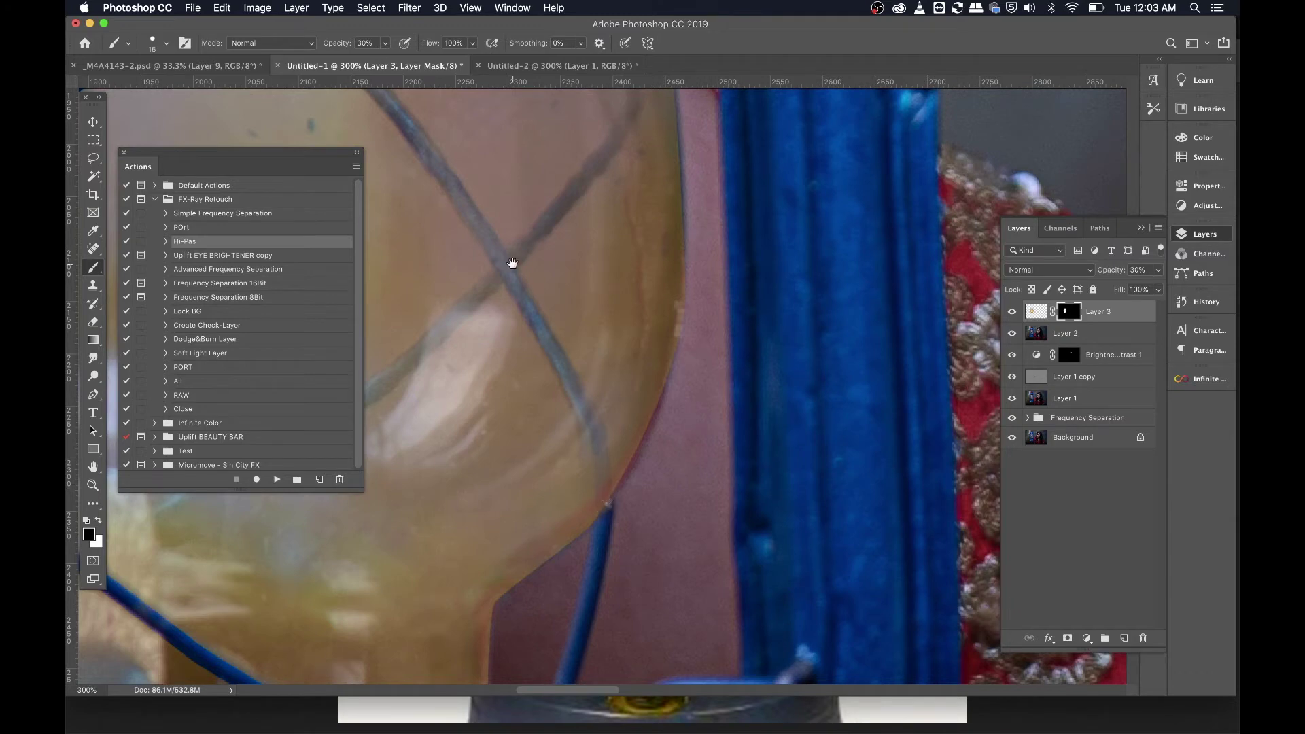
- Mask the other back wire at 30% brush opacity, rising to the glass's right edge
{"action": "left_click_drag", "start_coordinate": [510, 262], "coordinate": [822, 245]}
{"action": "mouse_move", "coordinate": [573, 466]}
{"action": "left_mouse_down"}
{"action": "mouse_move", "coordinate": [759, 364]}
{"action": "mouse_move", "coordinate": [733, 376]}
{"action": "mouse_move", "coordinate": [726, 384]}
{"action": "mouse_move", "coordinate": [786, 368]}
{"action": "mouse_move", "coordinate": [760, 359]}
{"action": "mouse_move", "coordinate": [884, 253]}
{"action": "mouse_move", "coordinate": [652, 412]}
{"action": "mouse_move", "coordinate": [720, 342]}
{"action": "left_mouse_up"}
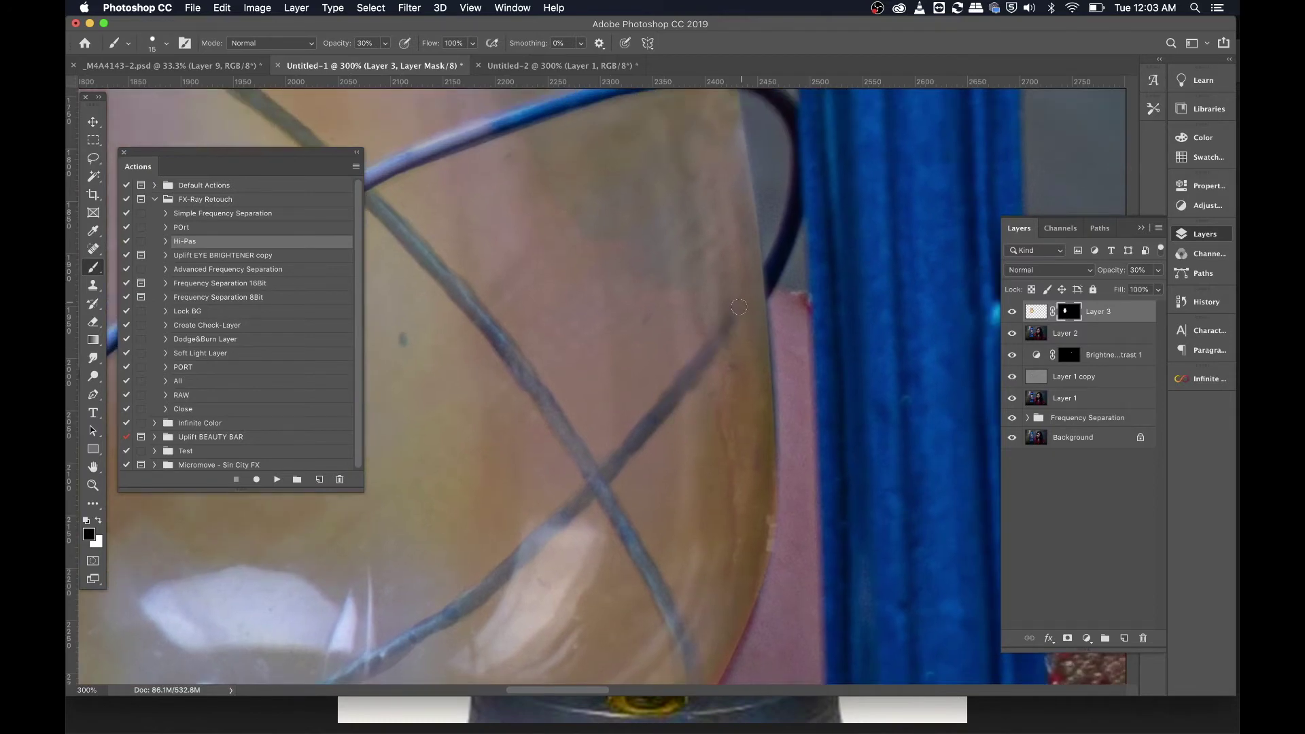
{"action": "left_click_drag", "start_coordinate": [750, 297], "coordinate": [770, 274]}
- Preview the whole lantern with Layer 3 at 100% opacity, and set the layer's opacity to 50%
{"action": "key", "text": "super+minus"}
{"action": "key", "text": "super+minus"}
{"action": "key", "text": "super+minus"}
{"action": "key", "text": "super+minus"}
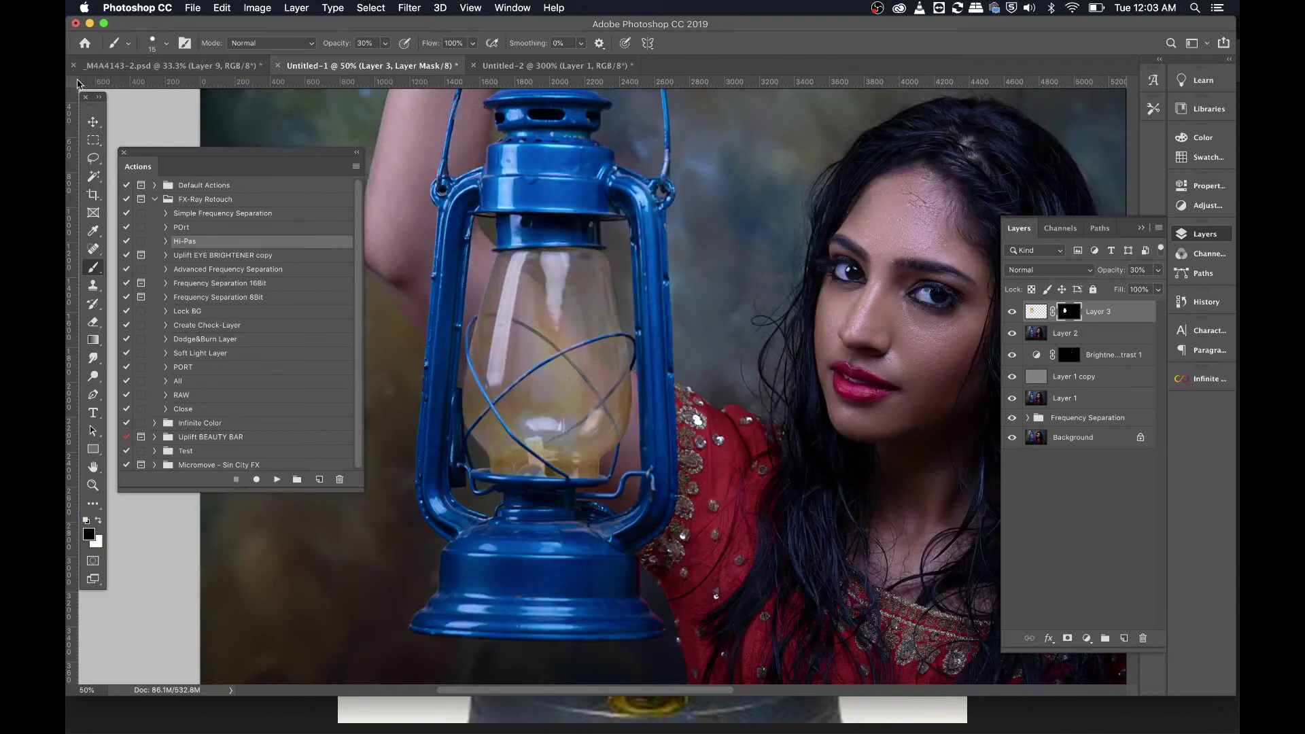
{"action": "left_click", "coordinate": [94, 121]}
{"action": "left_click", "coordinate": [1030, 310]}
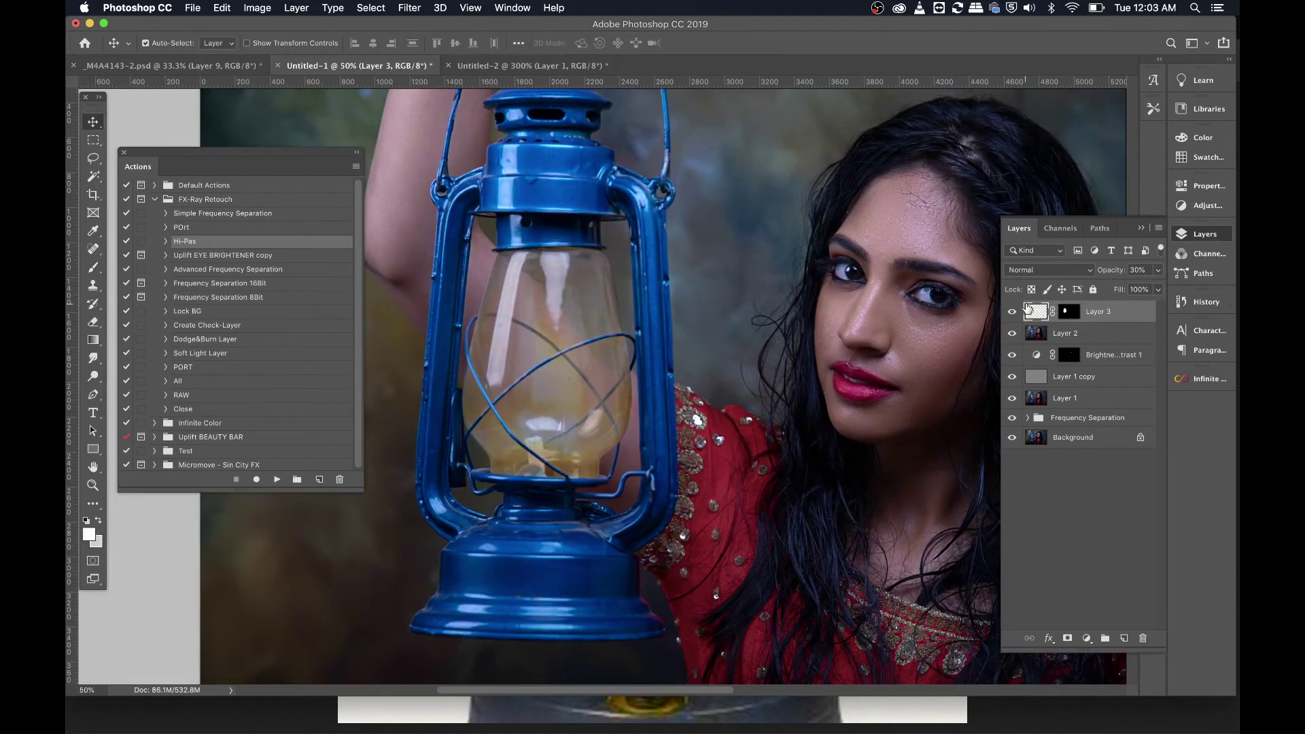
{"action": "key", "text": "0"}
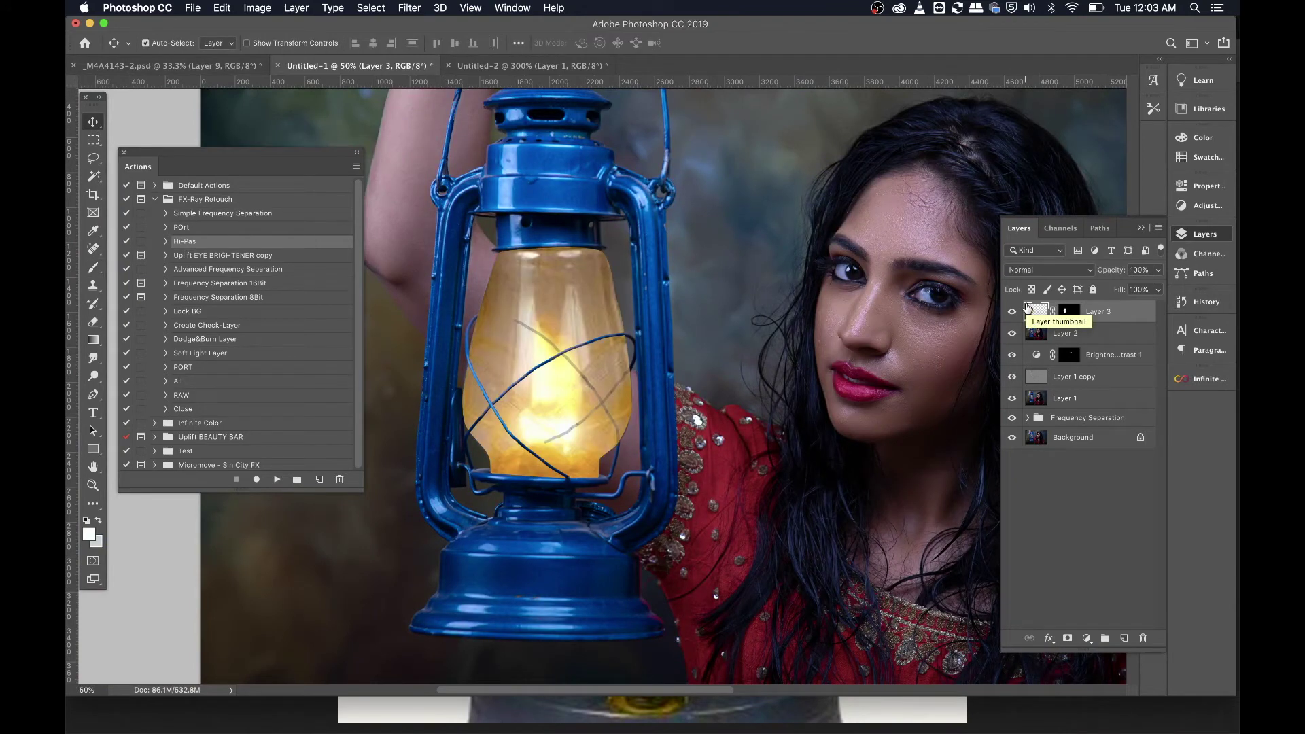
{"action": "key", "text": "5"}
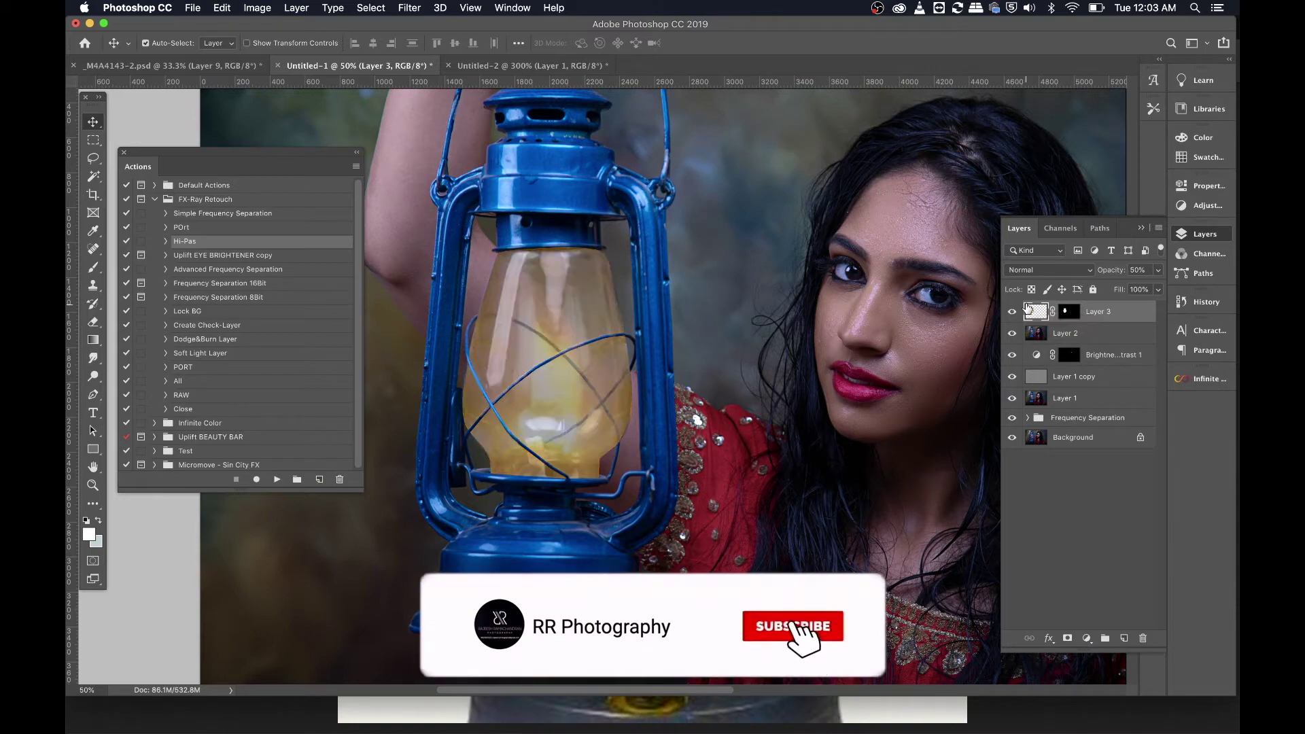
- Undo the white stroke made on Layer 3 itself, and paint its mask black over the back wire's top end across the white reflection
{"action": "key", "text": "ctrl+plus"}
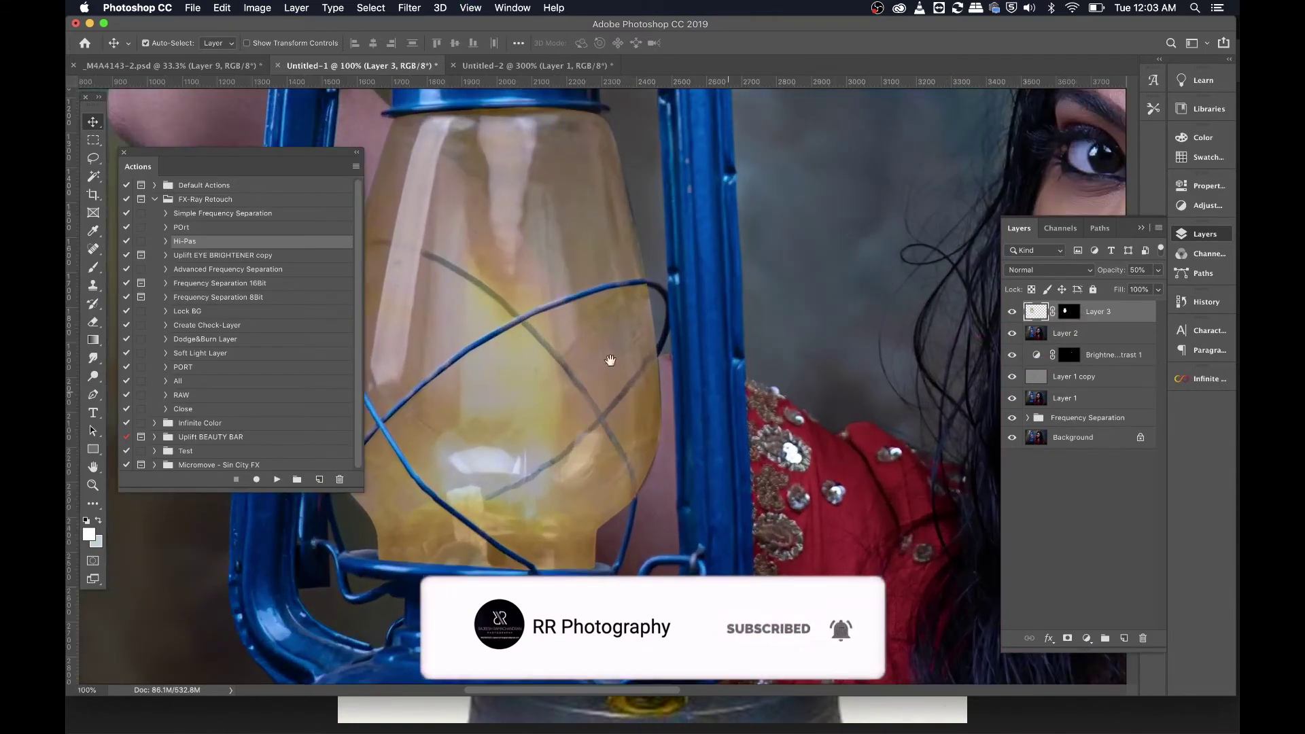
{"action": "key", "text": "ctrl+plus"}
{"action": "key", "text": "ctrl+plus"}
{"action": "key", "text": "ctrl+plus"}
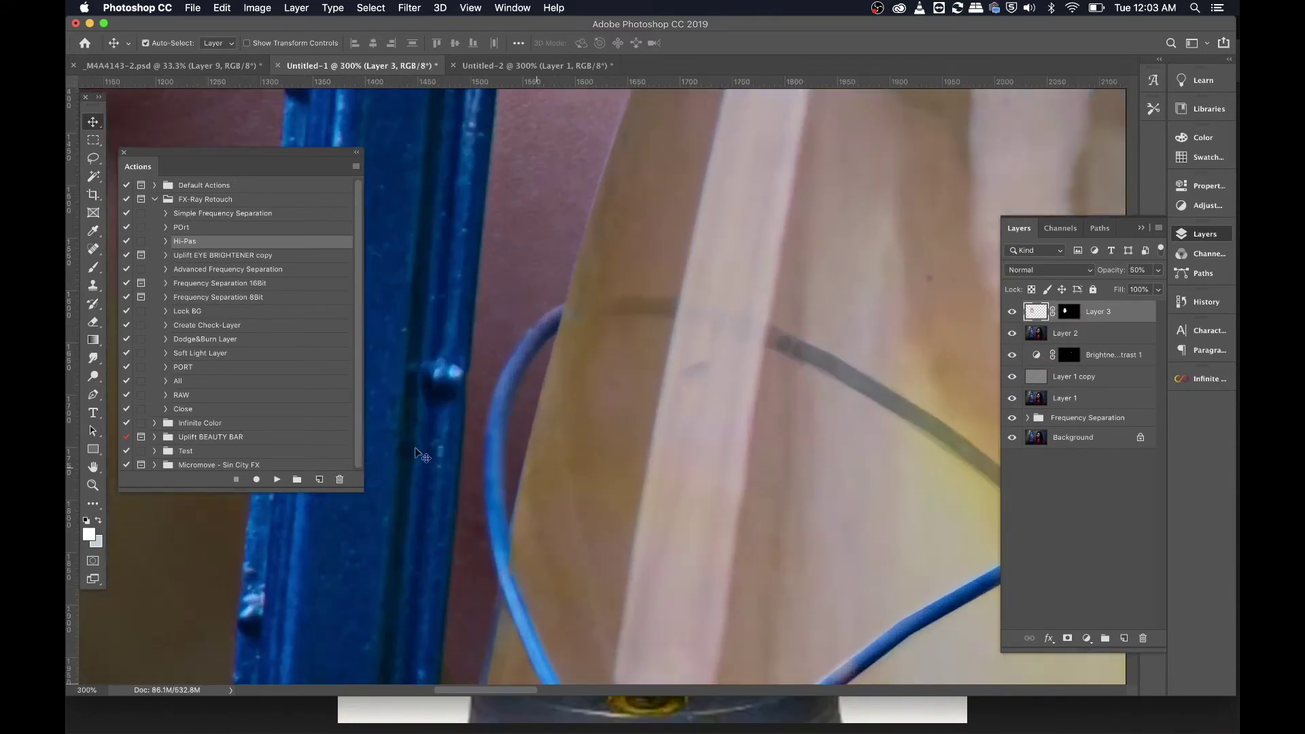
{"action": "key", "text": "b"}
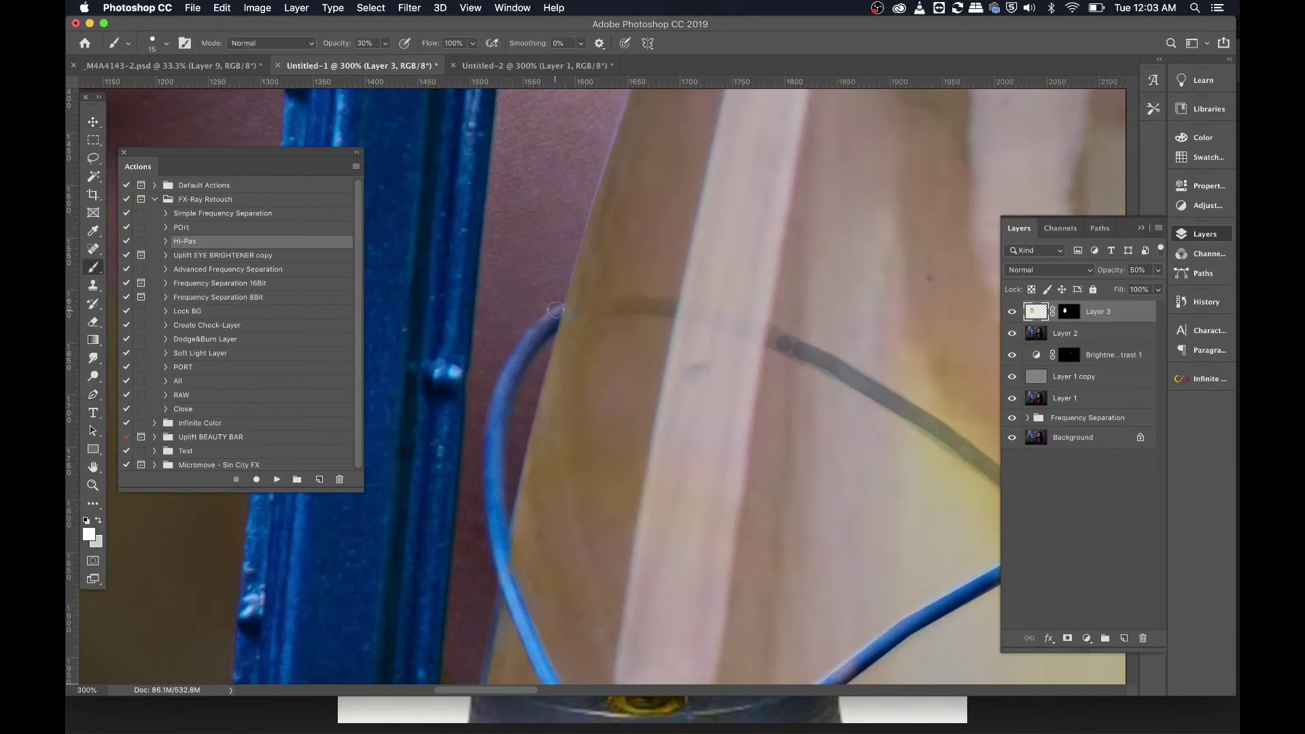
{"action": "mouse_move", "coordinate": [569, 311]}
{"action": "left_mouse_down"}
{"action": "mouse_move", "coordinate": [701, 307]}
{"action": "mouse_move", "coordinate": [788, 341]}
{"action": "left_mouse_up"}
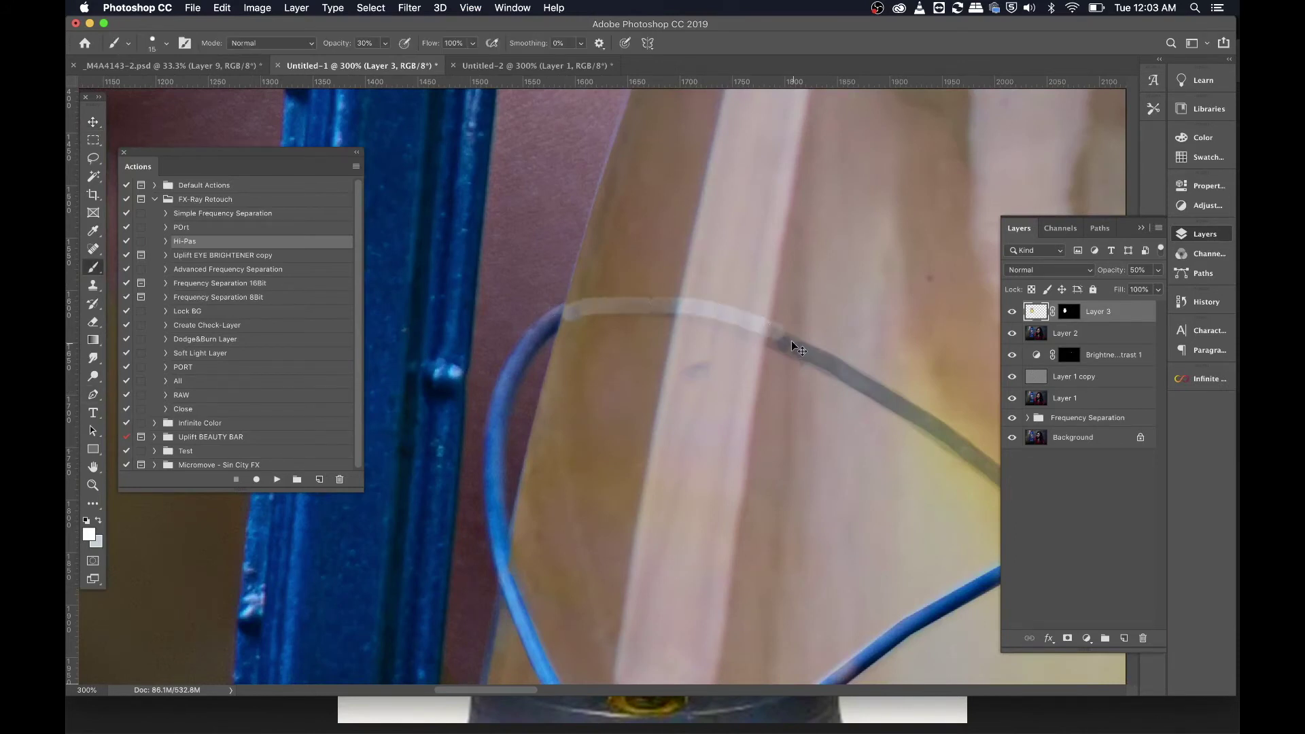
{"action": "key", "text": "super+z"}
{"action": "left_click", "coordinate": [1078, 313]}
{"action": "key", "text": "d"}
{"action": "left_click_drag", "start_coordinate": [805, 349], "coordinate": [770, 336]}
{"action": "left_click_drag", "start_coordinate": [705, 315], "coordinate": [679, 308]}
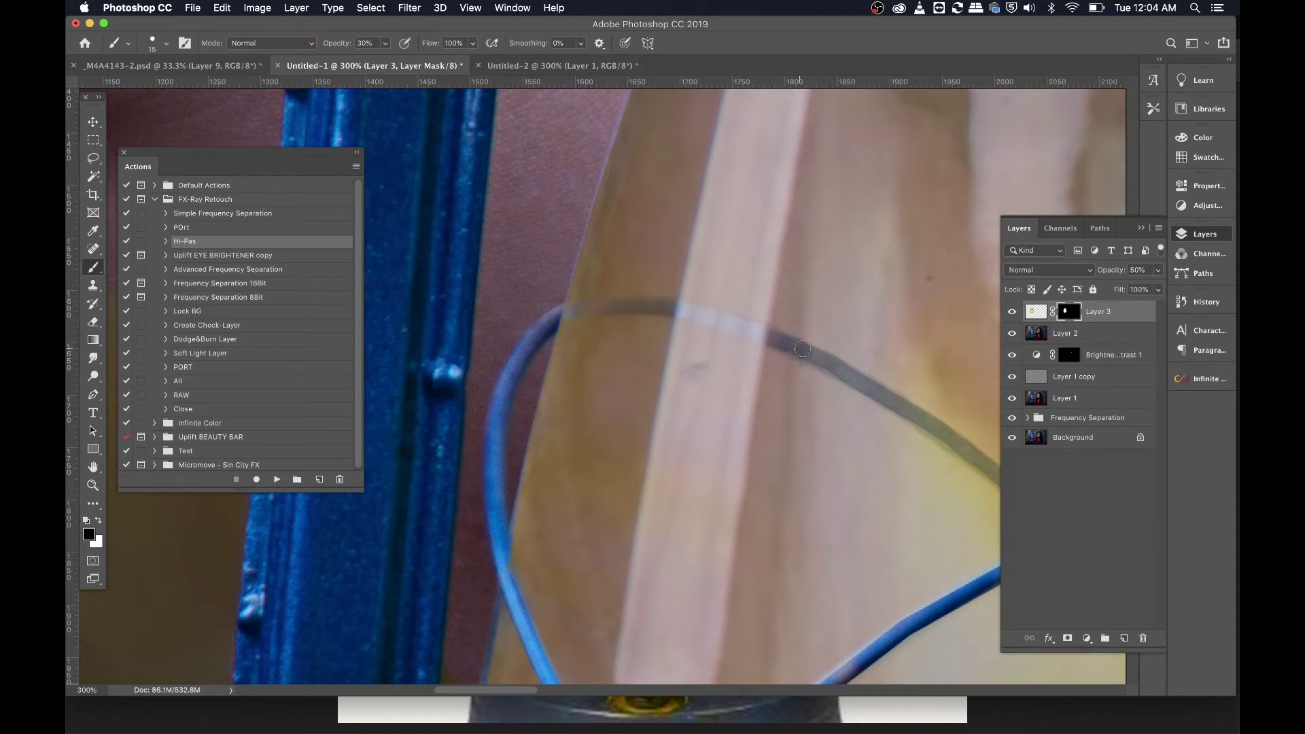
- Target Layer 3's image instead of its mask and set the layer's opacity to 100%
{"action": "left_click", "coordinate": [1033, 314]}
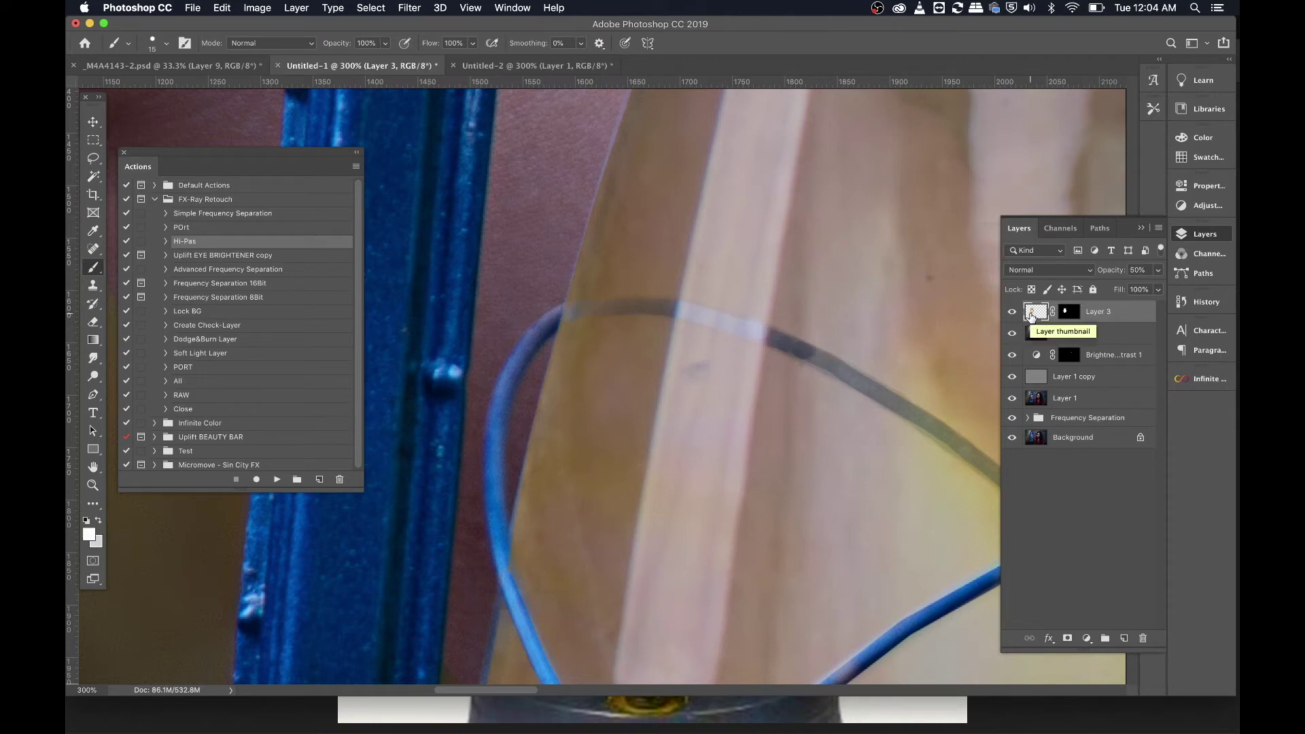
{"action": "left_click", "coordinate": [93, 121]}
{"action": "key", "text": "0"}
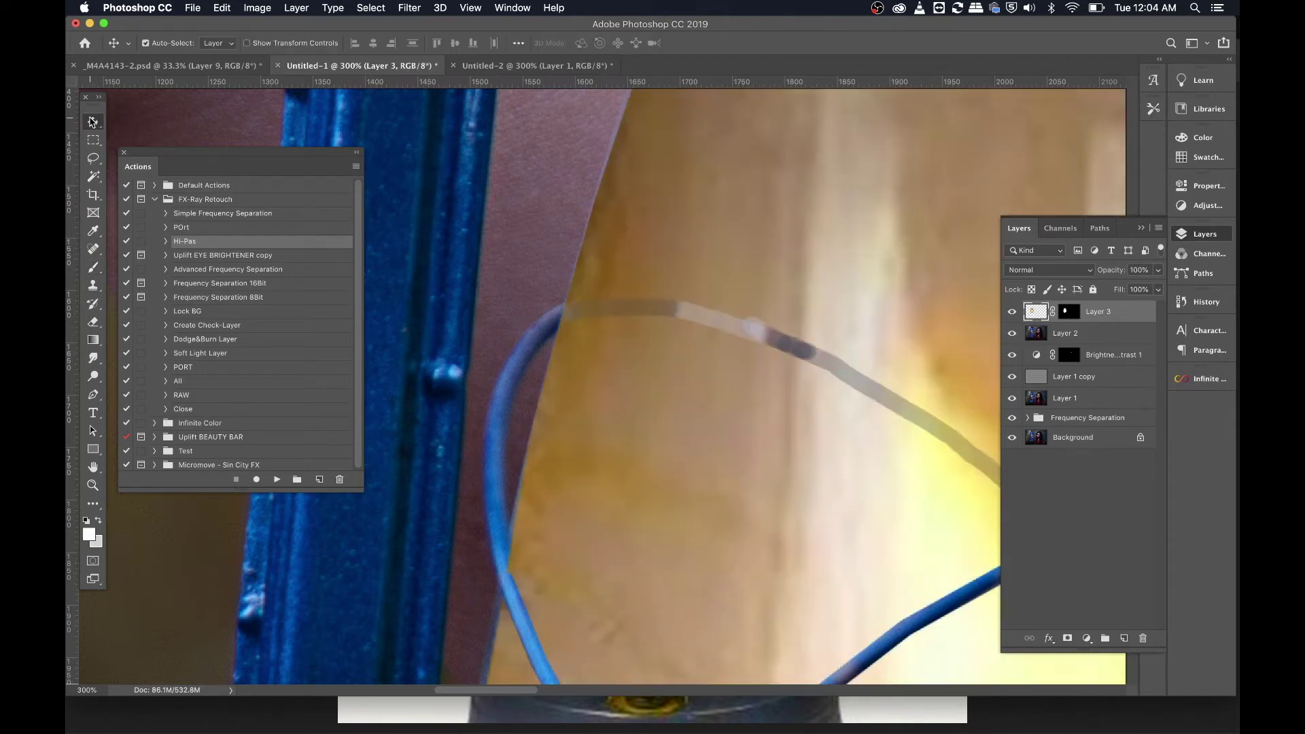
- Soften the edges of Layer 3's mask with a Gaussian Blur of 2.8 pixels
{"action": "key", "text": "super+minus"}
{"action": "key", "text": "super+minus"}
{"action": "key", "text": "super+minus"}
{"action": "key", "text": "super+minus"}
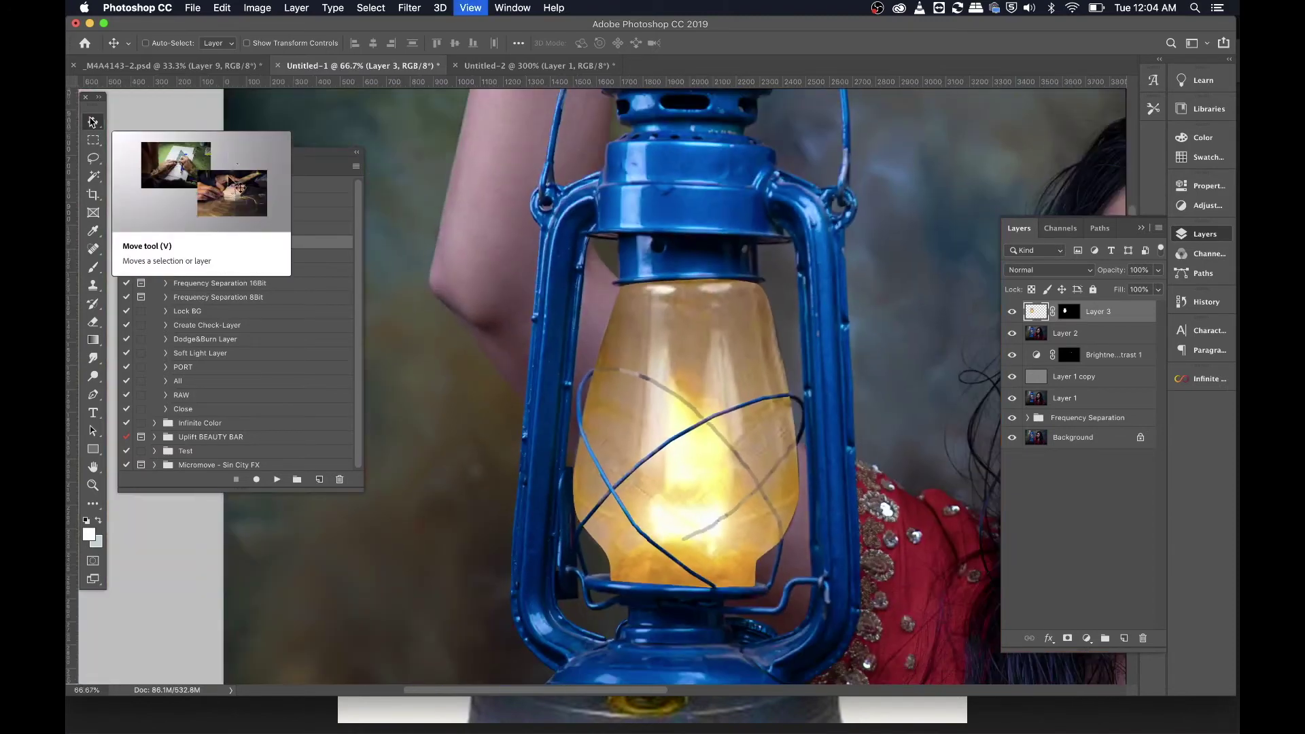
{"action": "key", "text": "super+plus"}
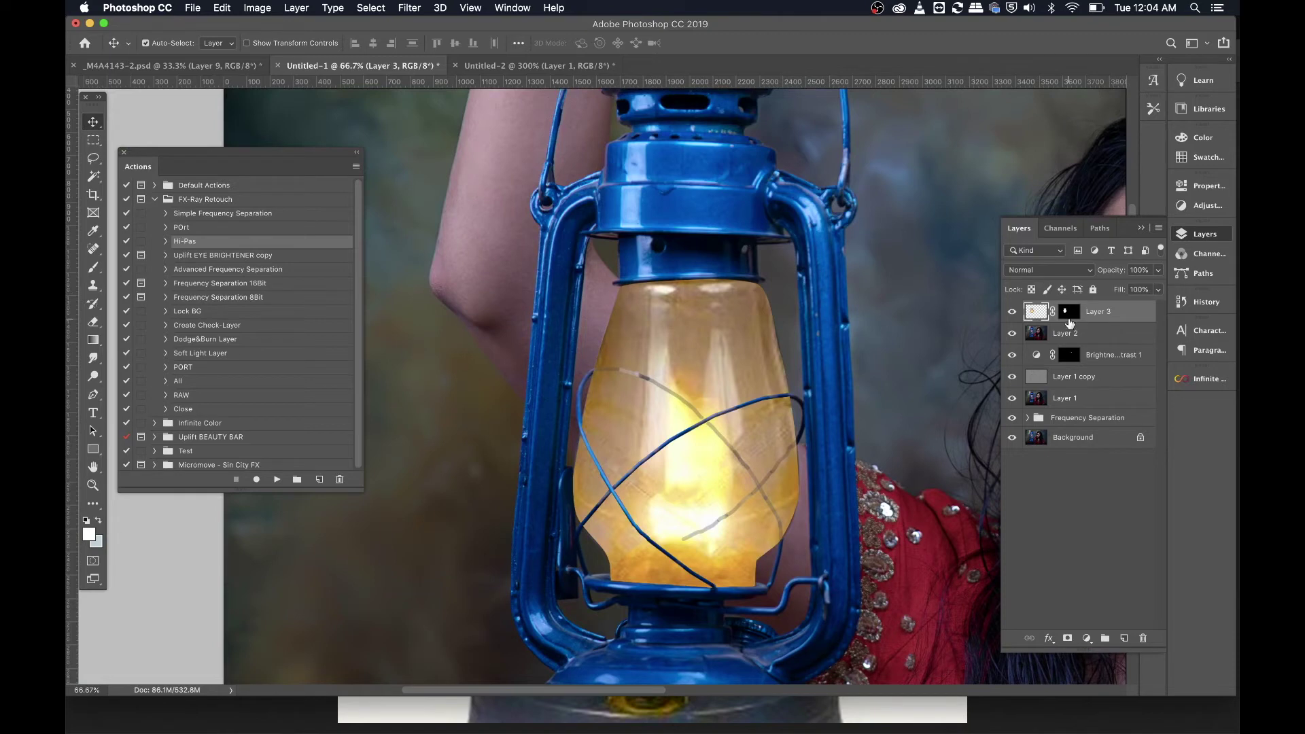
{"action": "key", "text": "d"}
{"action": "left_click", "coordinate": [411, 7]}
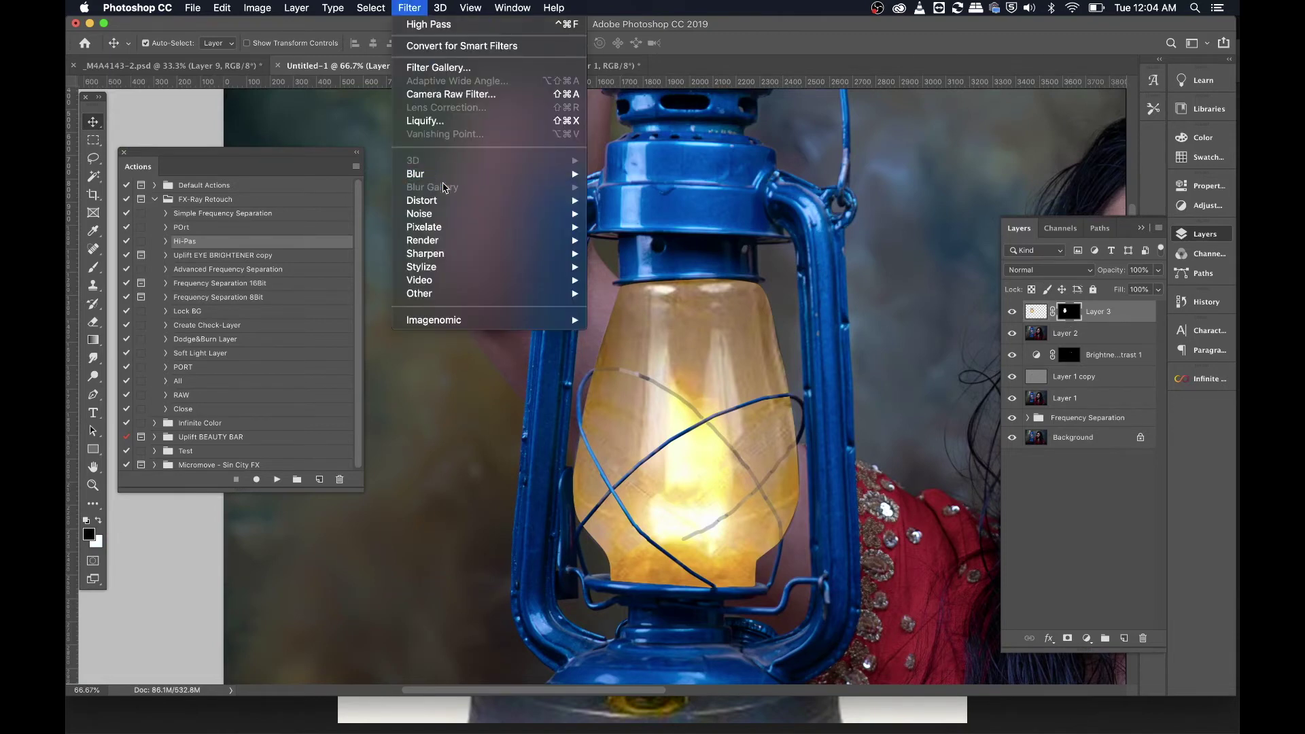
{"action": "mouse_move", "coordinate": [442, 177]}
{"action": "left_click", "coordinate": [666, 228]}
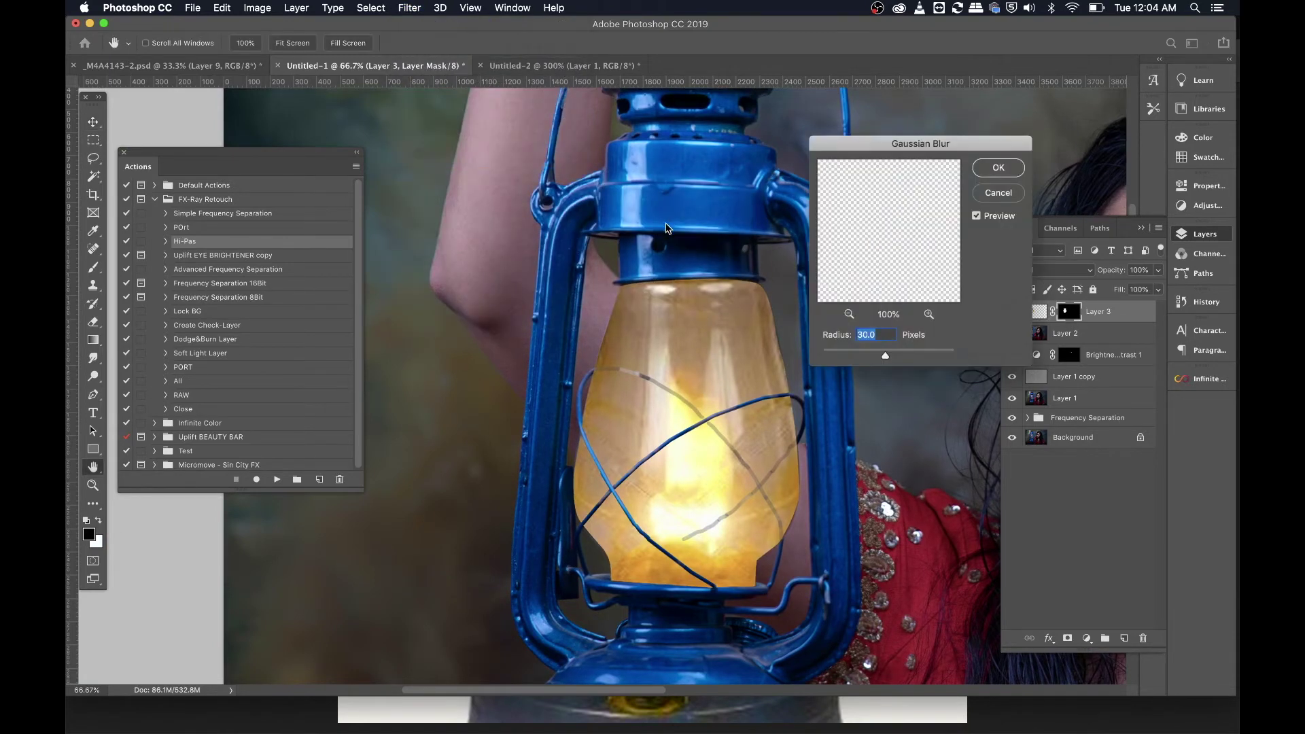
{"action": "left_click_drag", "start_coordinate": [866, 353], "coordinate": [841, 361]}
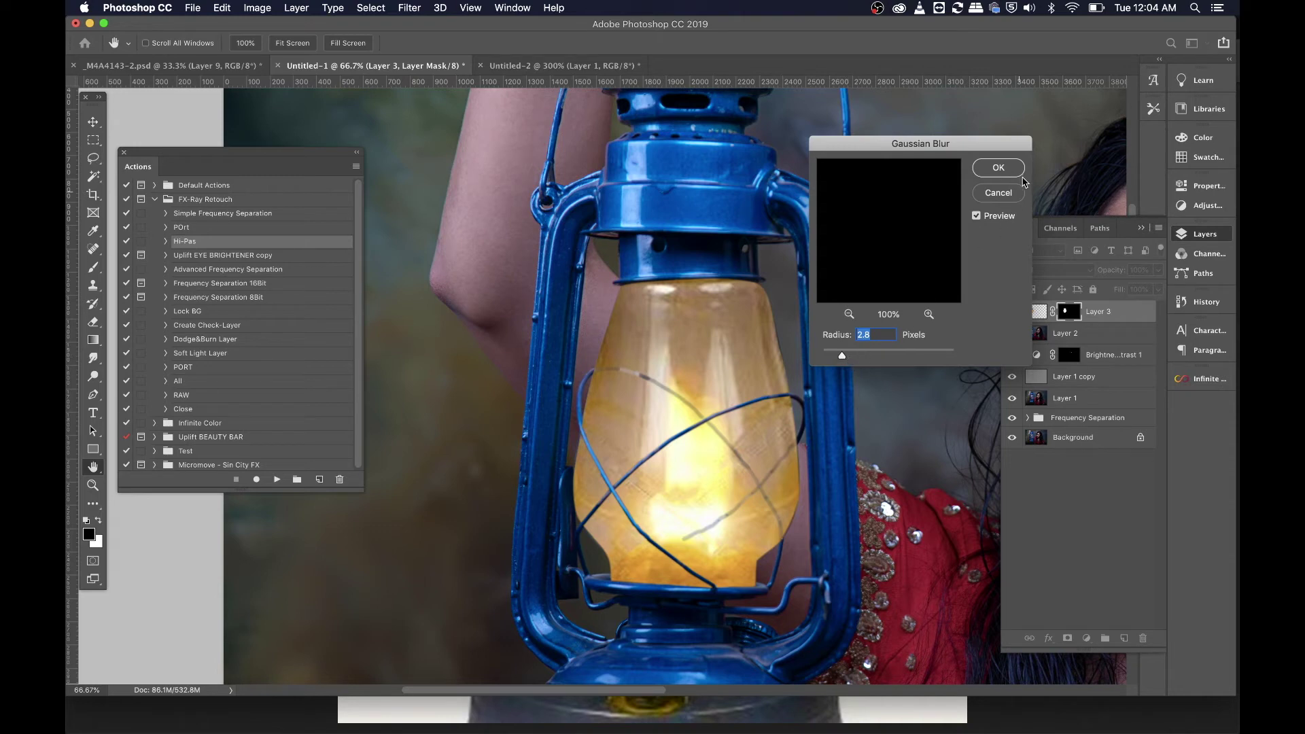
{"action": "left_click", "coordinate": [994, 170]}
- Switch to full-screen mode and sample the flame's yellow from the lower part of the glass as foreground colour
{"action": "key", "text": "super+minus"}
{"action": "key", "text": "super+minus"}
{"action": "key", "text": "super+minus"}
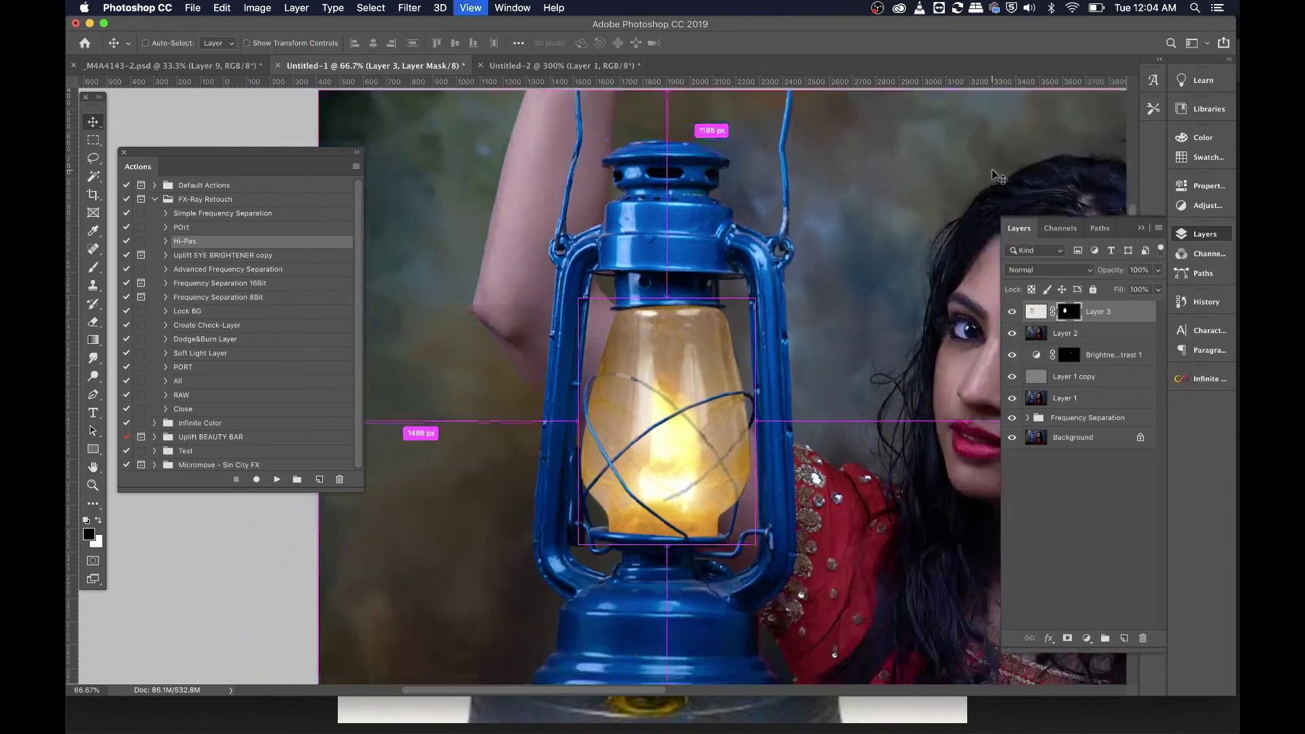
{"action": "key", "text": "super+plus"}
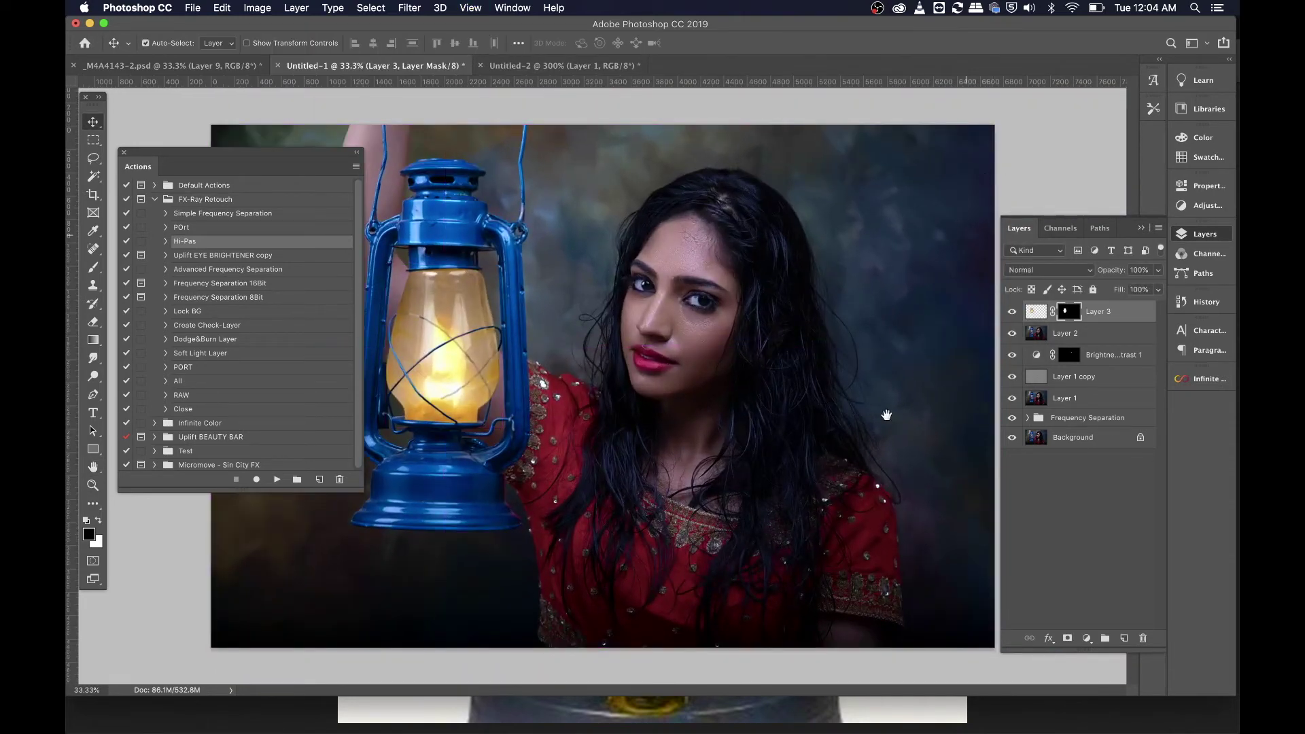
{"action": "key", "text": "f"}
{"action": "key", "text": "super+r"}
{"action": "key", "text": "super+plus"}
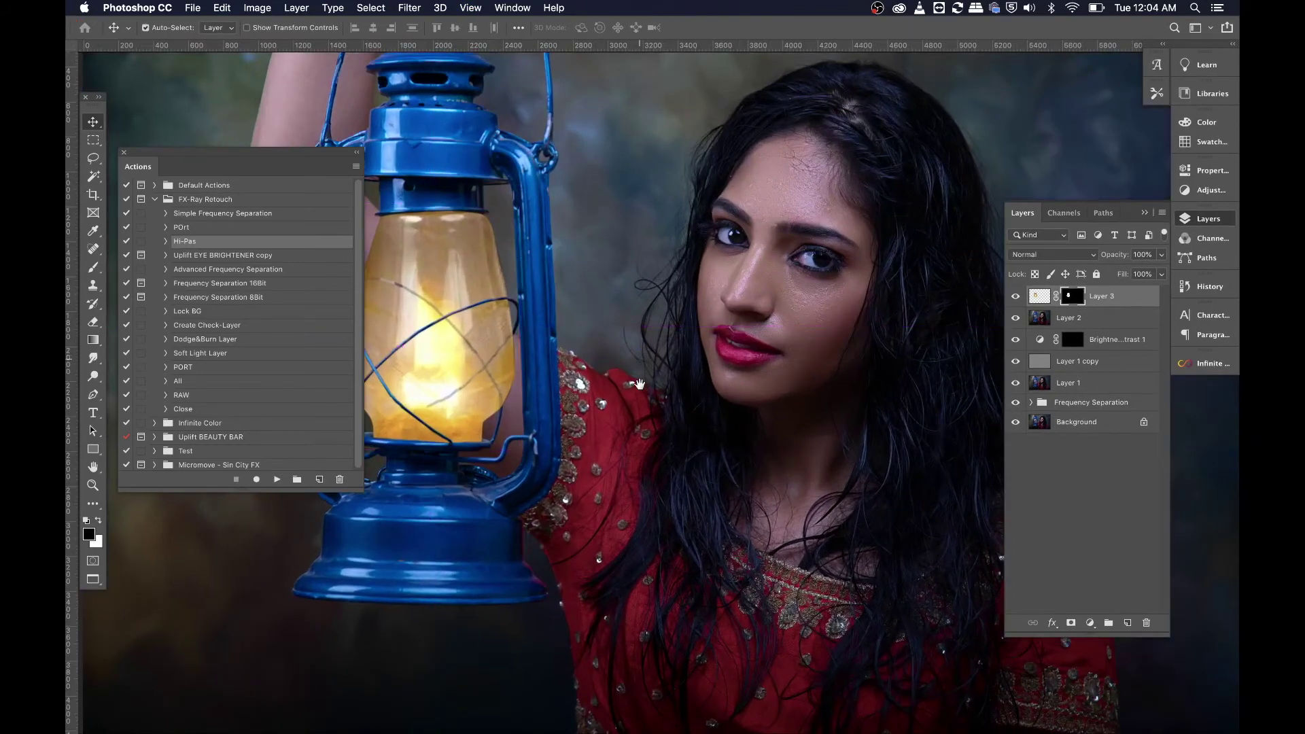
{"action": "key", "text": "super+plus"}
{"action": "key", "text": "i"}
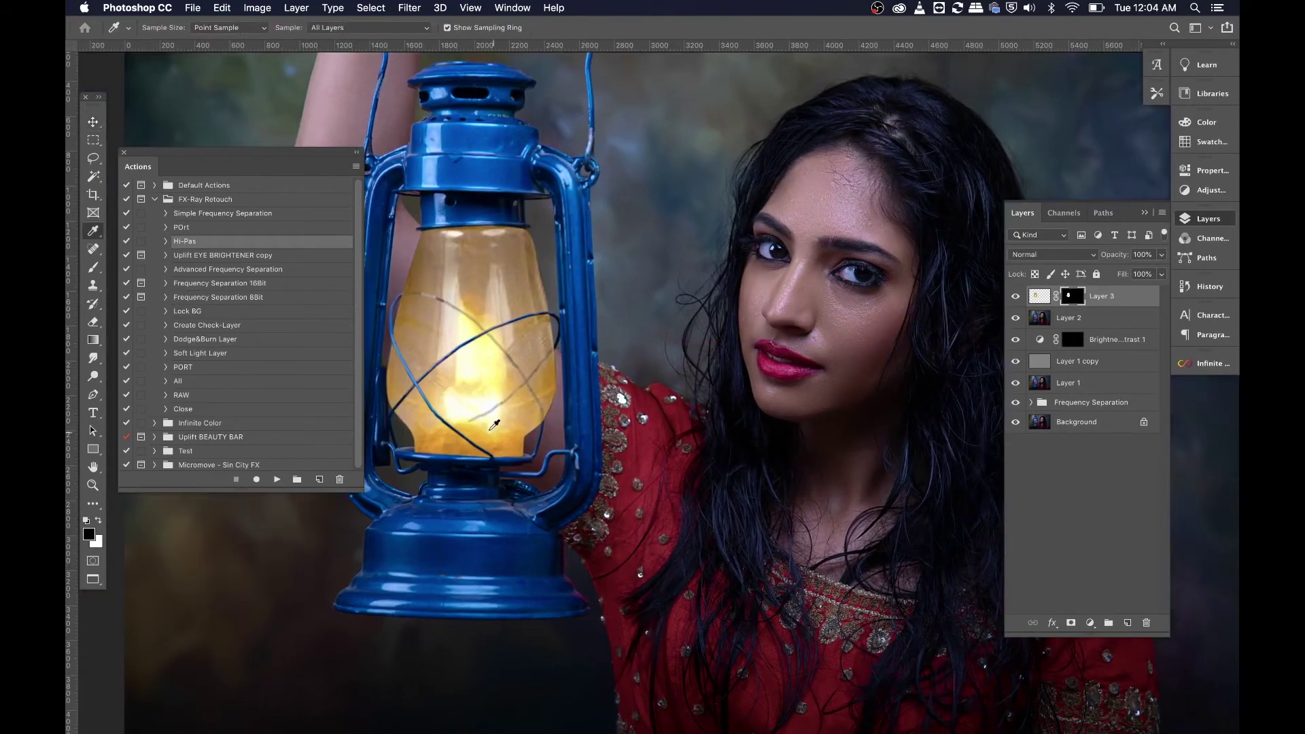
{"action": "left_click", "coordinate": [476, 433]}
{"action": "left_click", "coordinate": [479, 435]}
{"action": "left_click", "coordinate": [490, 427]}
- Add a new layer above Layer 3 and pick the Brush tool for painting the glow
{"action": "left_click", "coordinate": [1128, 623]}
{"action": "left_click", "coordinate": [94, 267]}
{"action": "key", "text": "super+minus"}
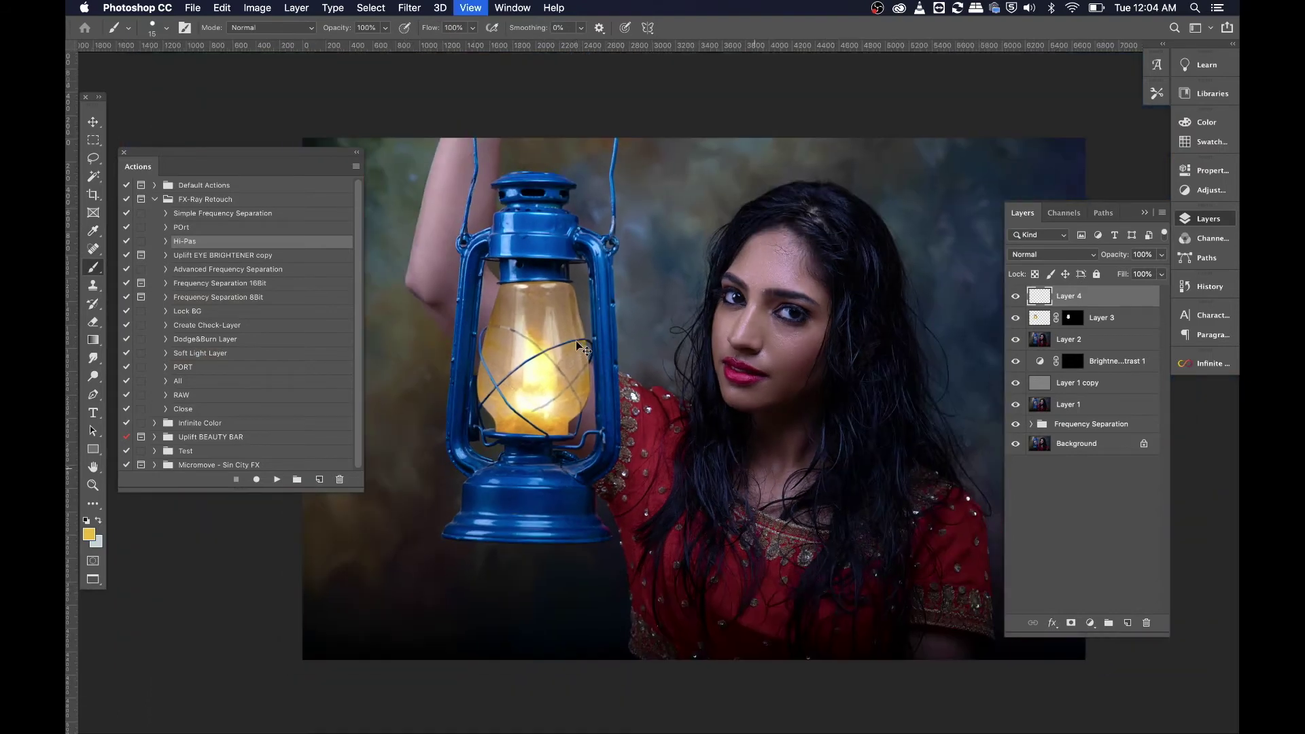
{"action": "left_click_drag", "start_coordinate": [494, 344], "coordinate": [605, 367]}
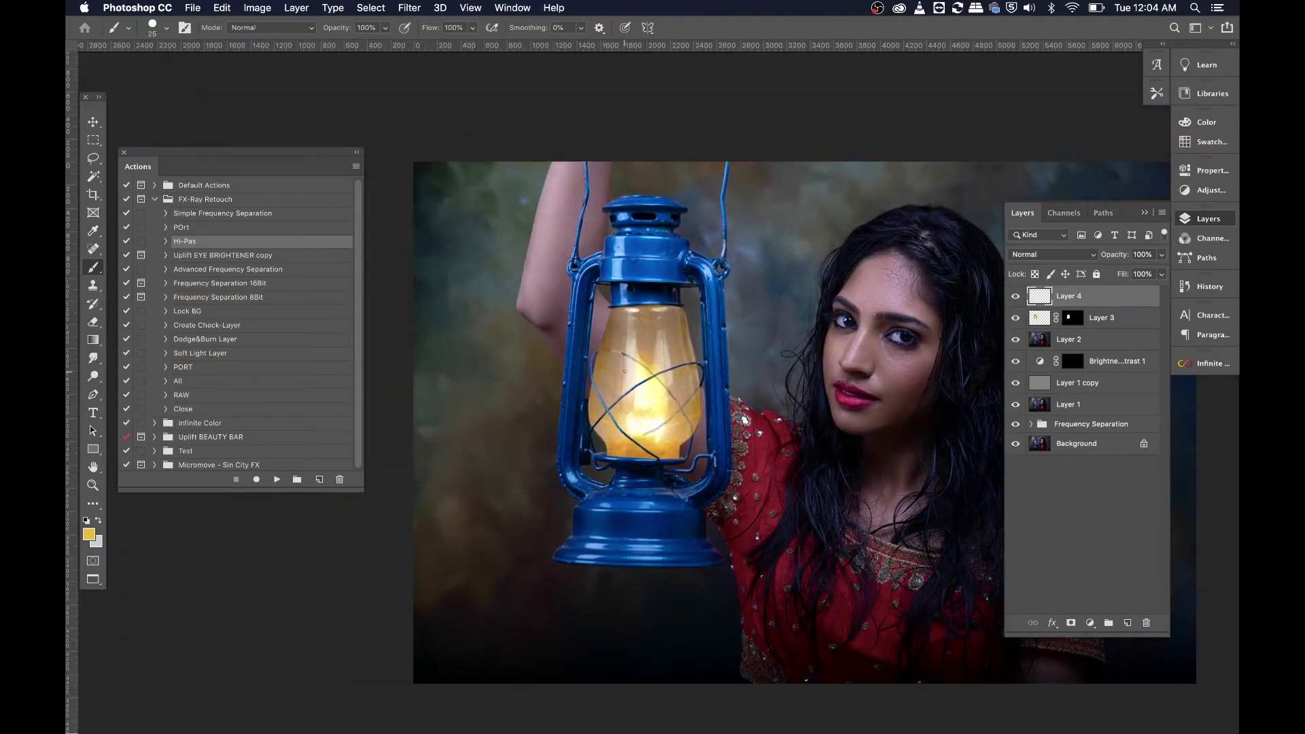
- Dab a yellow glow once over the lantern glass with a 2000 px Soft Round brush
{"action": "key", "text": "bracketright"}
{"action": "key", "text": "bracketright"}
{"action": "key", "text": "bracketright"}
{"action": "key", "text": "bracketright"}
{"action": "key", "text": "bracketright"}
{"action": "key", "text": "bracketright"}
{"action": "key", "text": "bracketright"}
{"action": "key", "text": "bracketright"}
{"action": "key", "text": "bracketright"}
{"action": "key", "text": "bracketright"}
{"action": "key", "text": "bracketright"}
{"action": "key", "text": "bracketright"}
{"action": "key", "text": "bracketright"}
{"action": "right_click", "coordinate": [665, 387]}
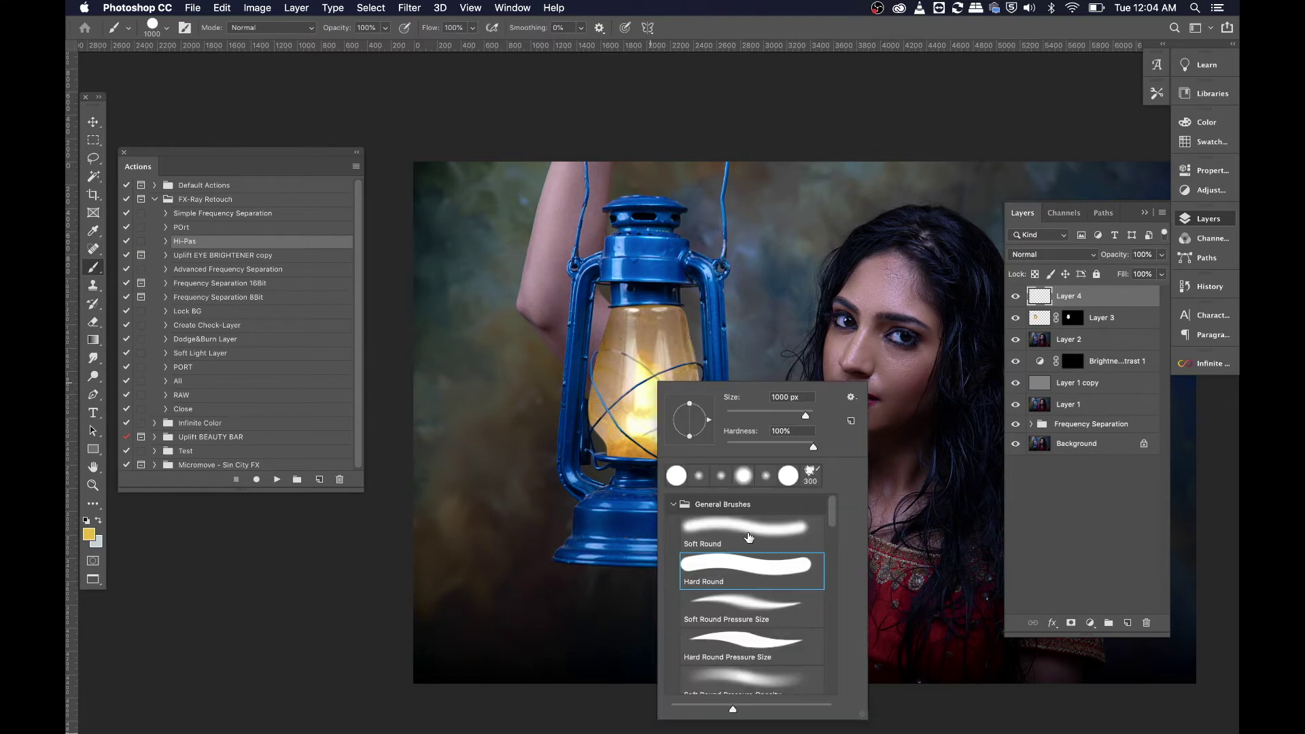
{"action": "double_click", "coordinate": [762, 523]}
{"action": "key", "text": "bracketright"}
{"action": "key", "text": "bracketright"}
{"action": "key", "text": "bracketright"}
{"action": "key", "text": "bracketright"}
{"action": "key", "text": "bracketright"}
{"action": "key", "text": "bracketright"}
{"action": "key", "text": "bracketright"}
{"action": "key", "text": "bracketright"}
{"action": "key", "text": "bracketright"}
{"action": "key", "text": "bracketright"}
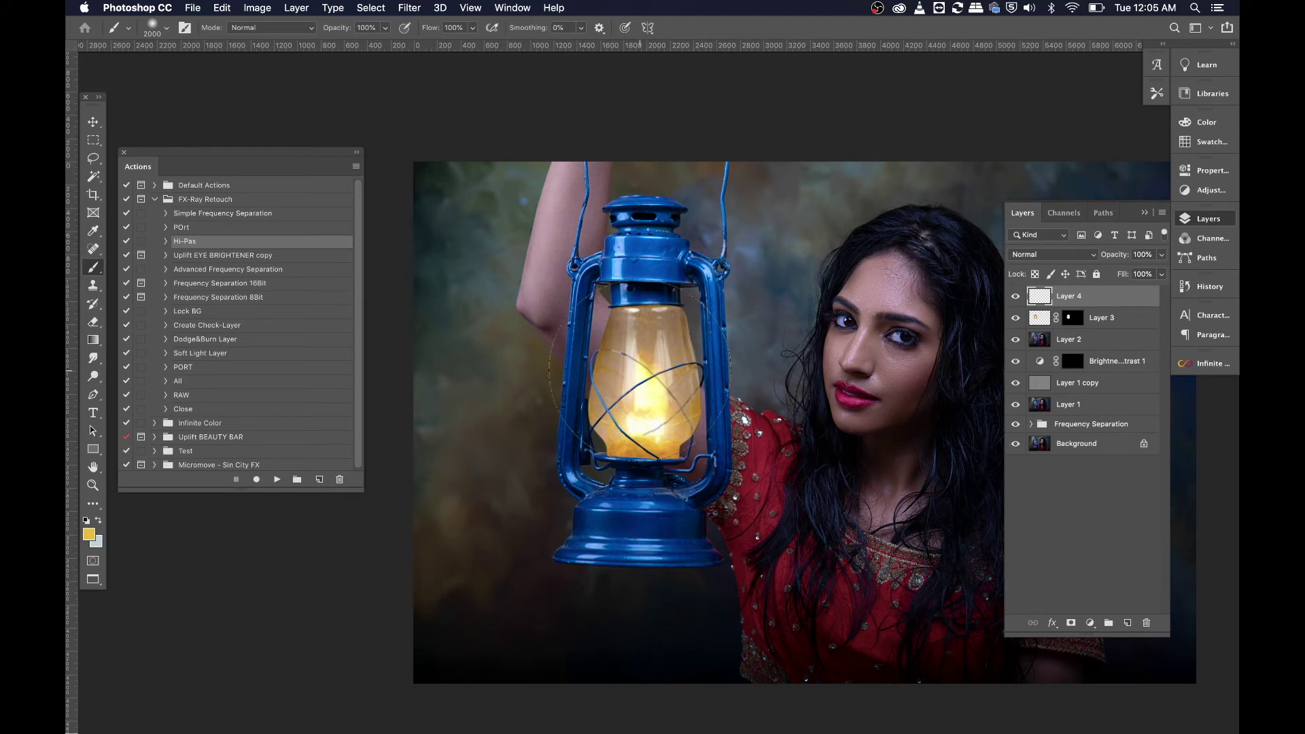
{"action": "left_click", "coordinate": [640, 389]}
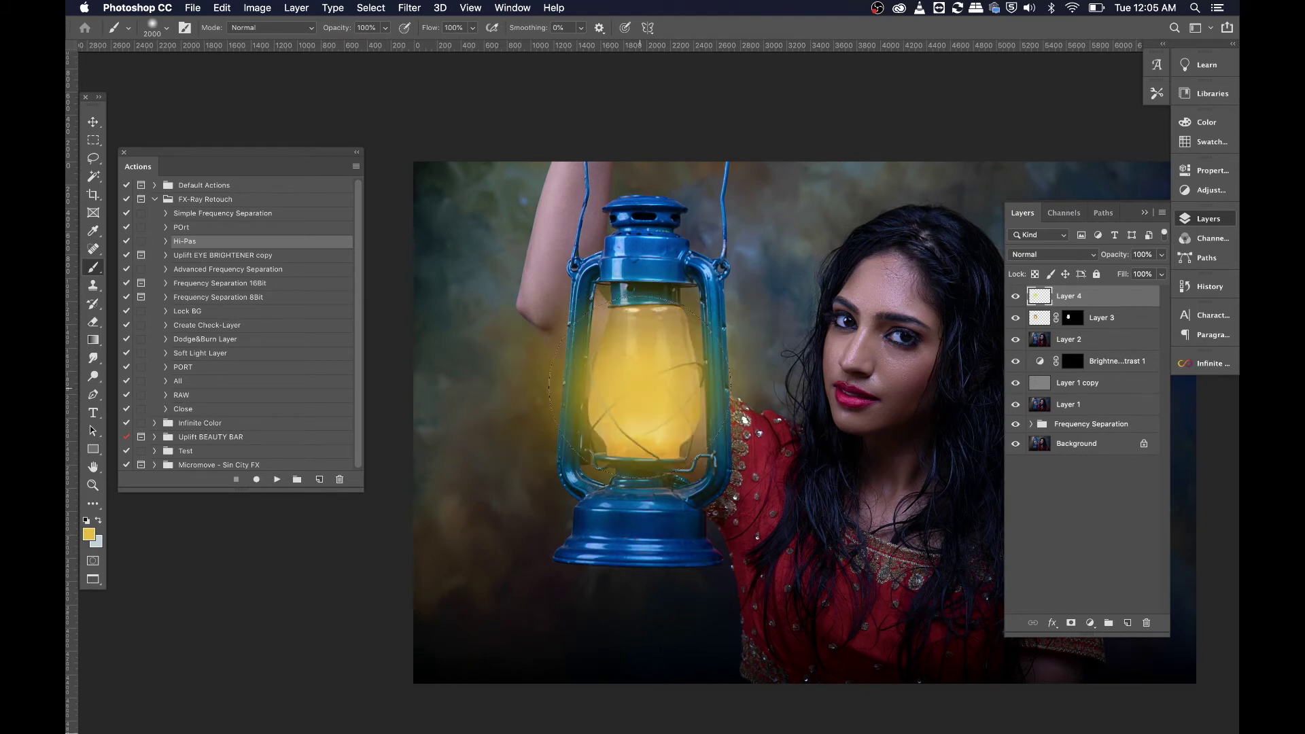
- Enlarge the yellow glow with Free Transform so it spreads over the whole lantern and the surrounding background
{"action": "left_click", "coordinate": [94, 122]}
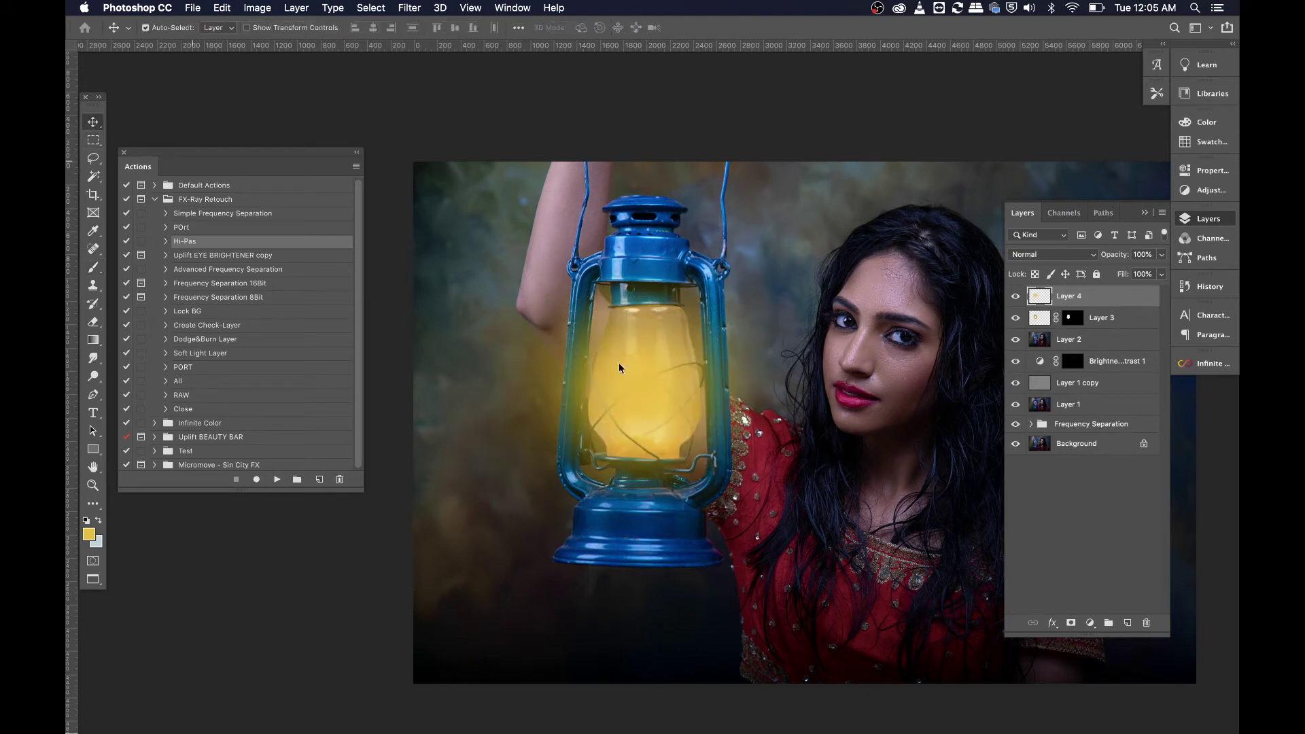
{"action": "key", "text": "ctrl+t"}
{"action": "left_click_drag", "start_coordinate": [831, 579], "coordinate": [1023, 686]}
{"action": "mouse_move", "coordinate": [651, 267]}
{"action": "left_mouse_down"}
{"action": "mouse_move", "coordinate": [654, 240]}
{"action": "mouse_move", "coordinate": [654, 272]}
{"action": "left_mouse_up"}
{"action": "key", "text": "Return"}
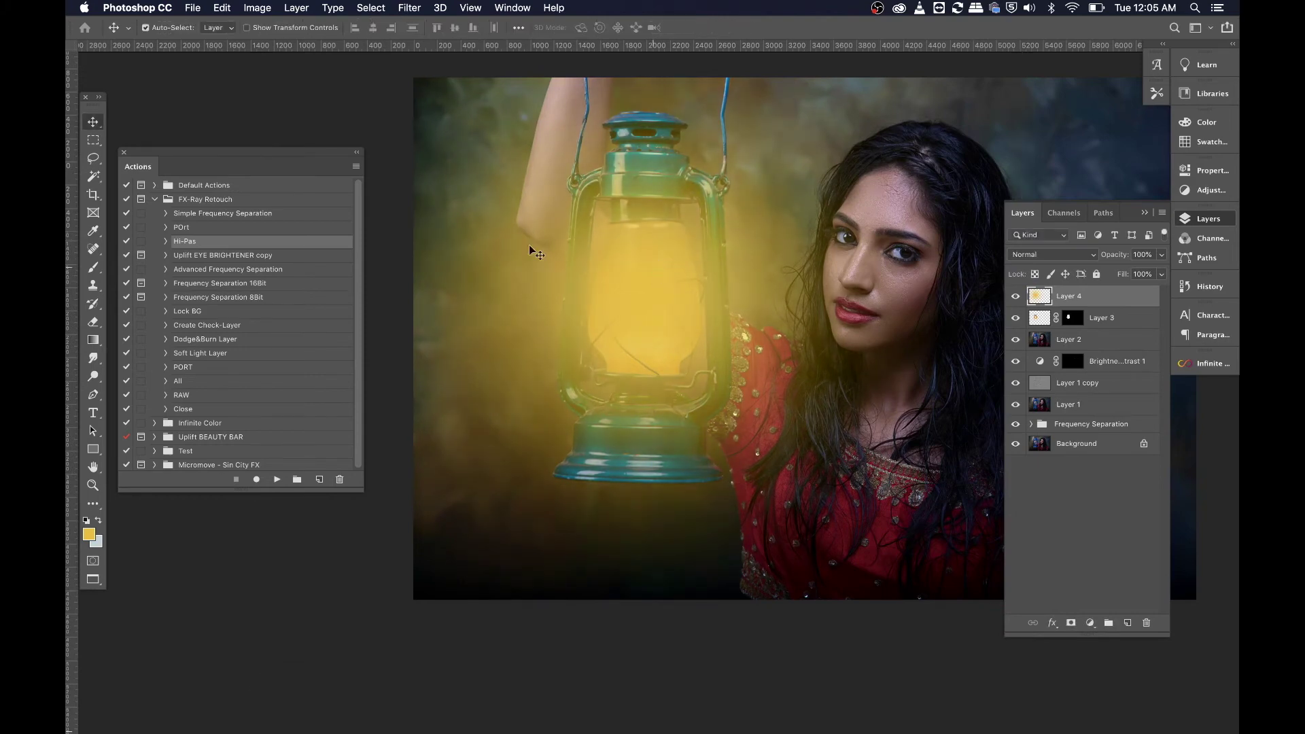
- Try the Overlay blend mode on Layer 4
{"action": "left_click", "coordinate": [1054, 256]}
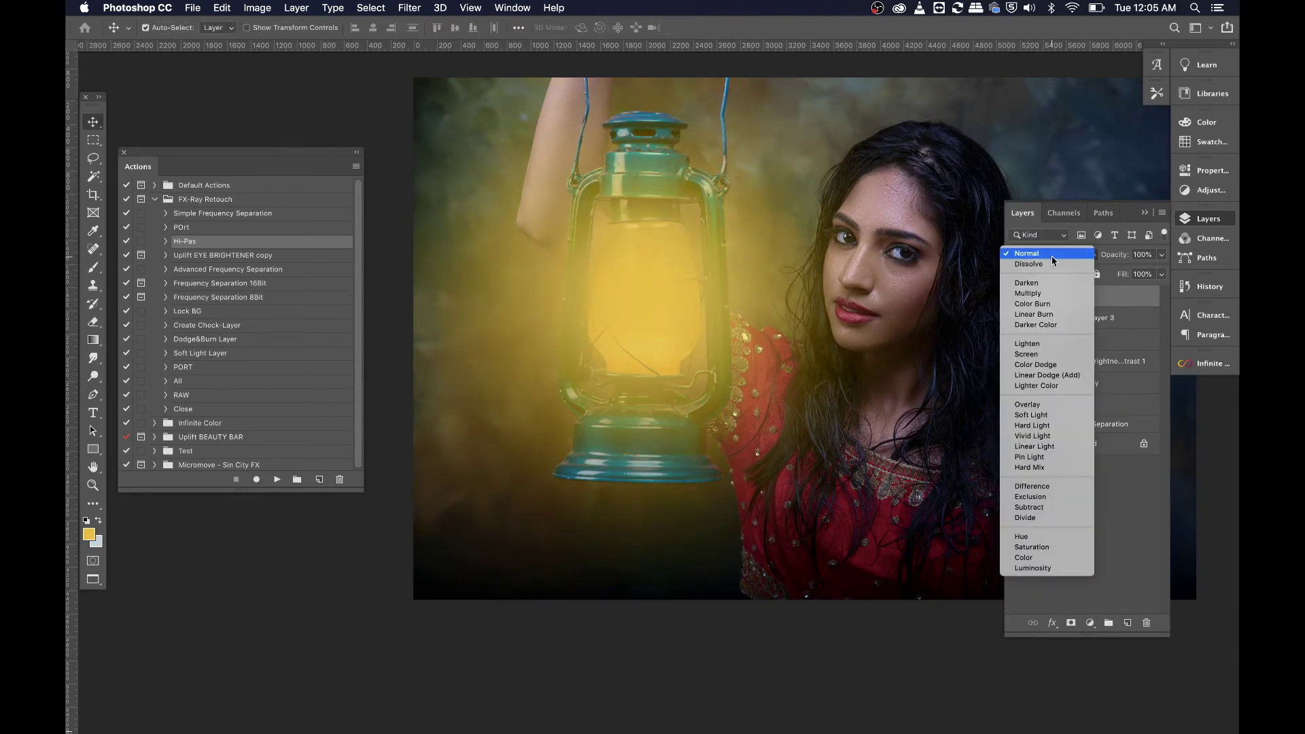
{"action": "left_click", "coordinate": [1028, 255]}
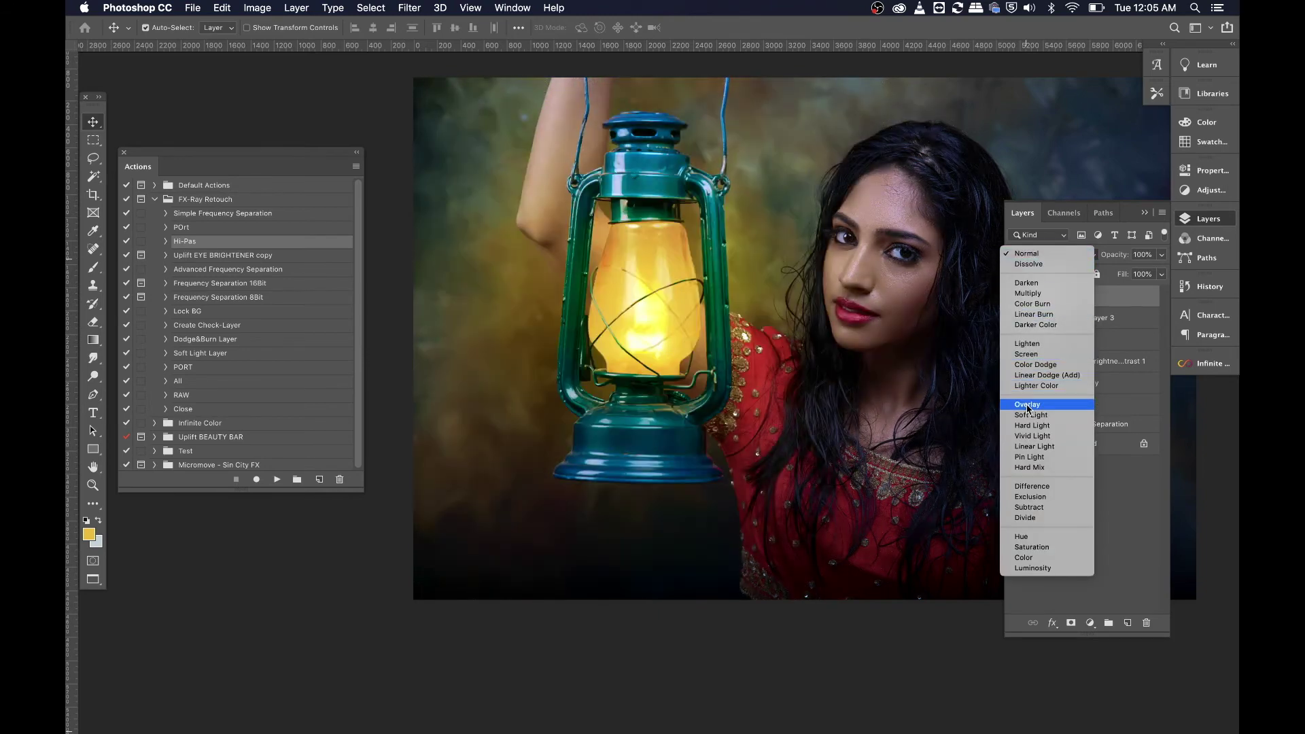
{"action": "left_click", "coordinate": [1028, 405]}
- Scale the glow on Layer 4 up to 110.48% around the lantern
{"action": "left_click_drag", "start_coordinate": [674, 267], "coordinate": [678, 278]}
{"action": "key", "text": "super+t"}
{"action": "key", "text": "super+minus"}
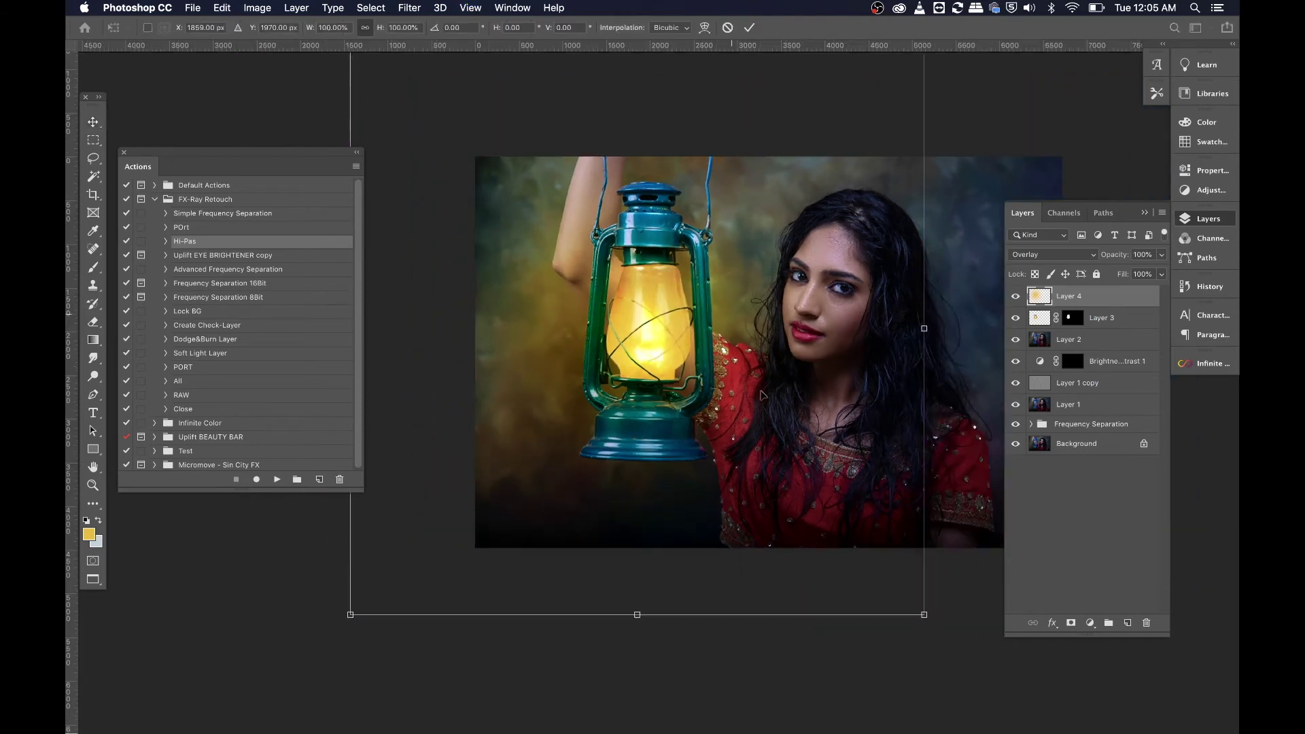
{"action": "left_click_drag", "start_coordinate": [923, 614], "coordinate": [966, 635]}
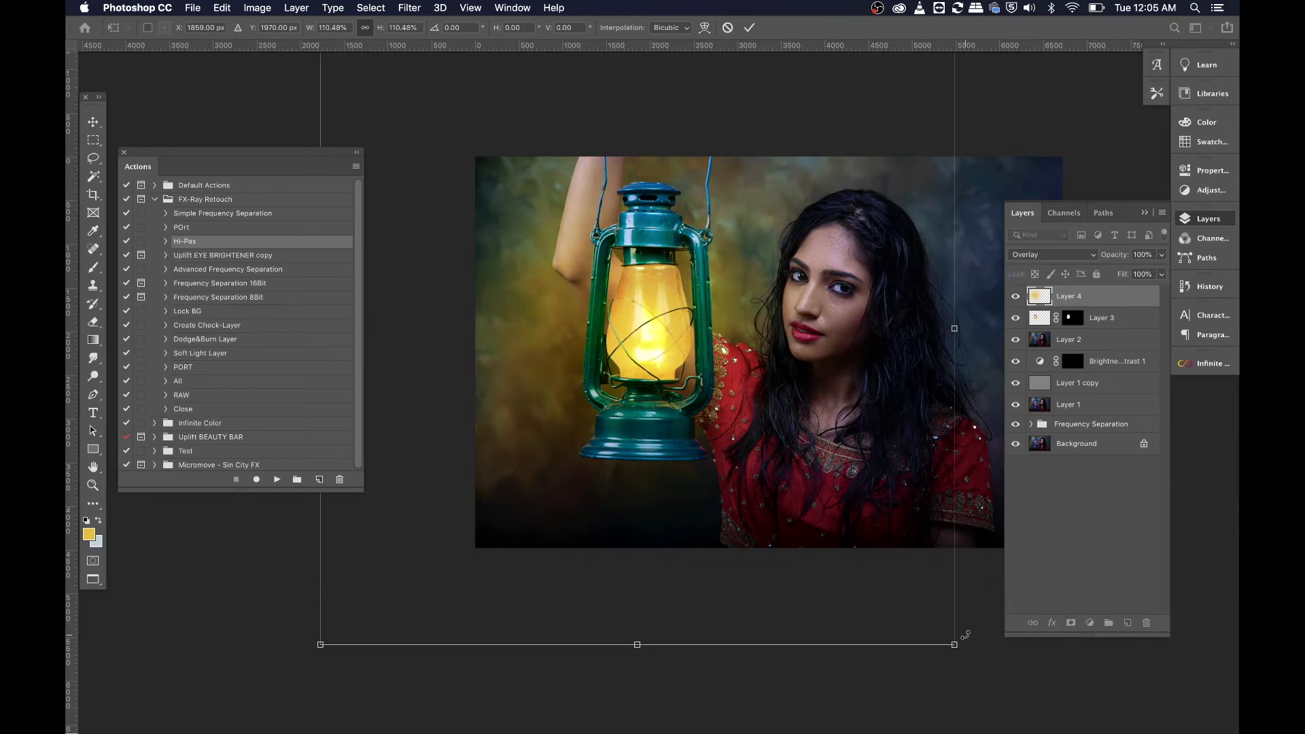
{"action": "key", "text": "Return"}
{"action": "key", "text": "super+minus"}
{"action": "key", "text": "super+equal"}
{"action": "key", "text": "super+equal"}
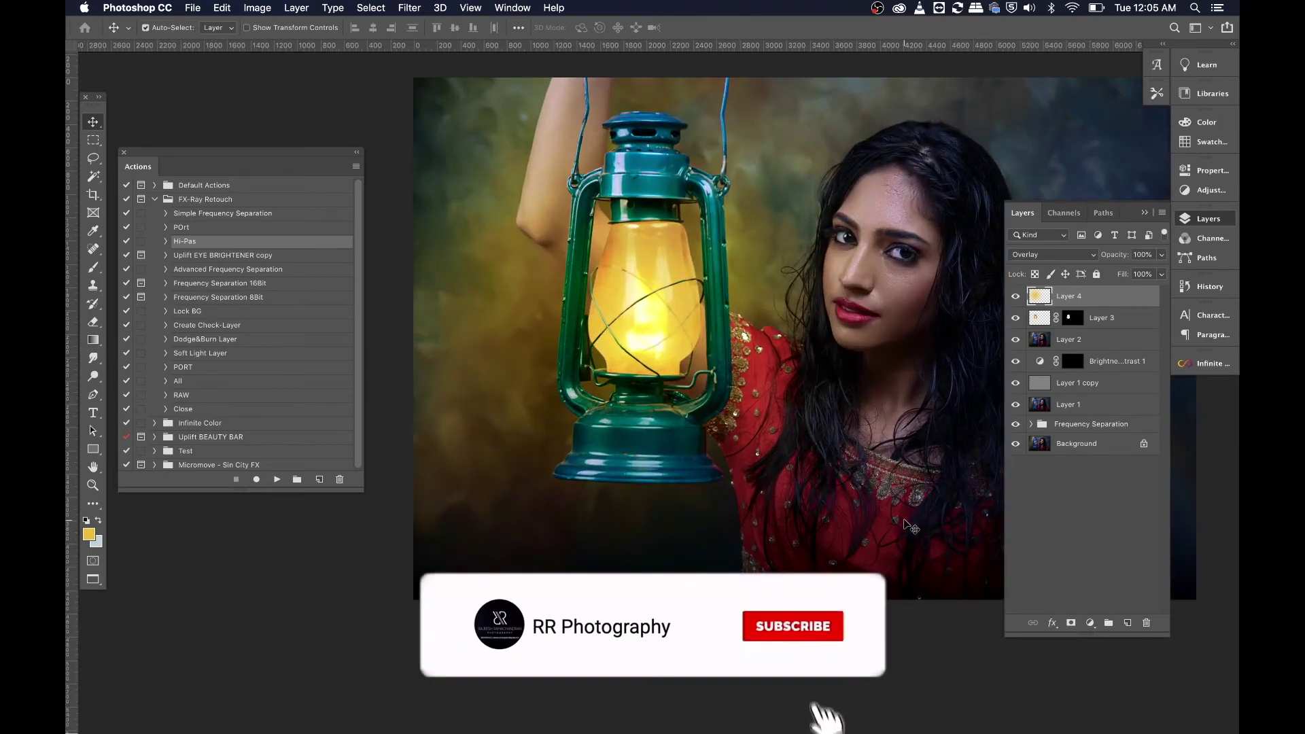
- Set Layer 4's blend mode to Hard Light and its opacity to 89%
{"action": "left_click", "coordinate": [1061, 254]}
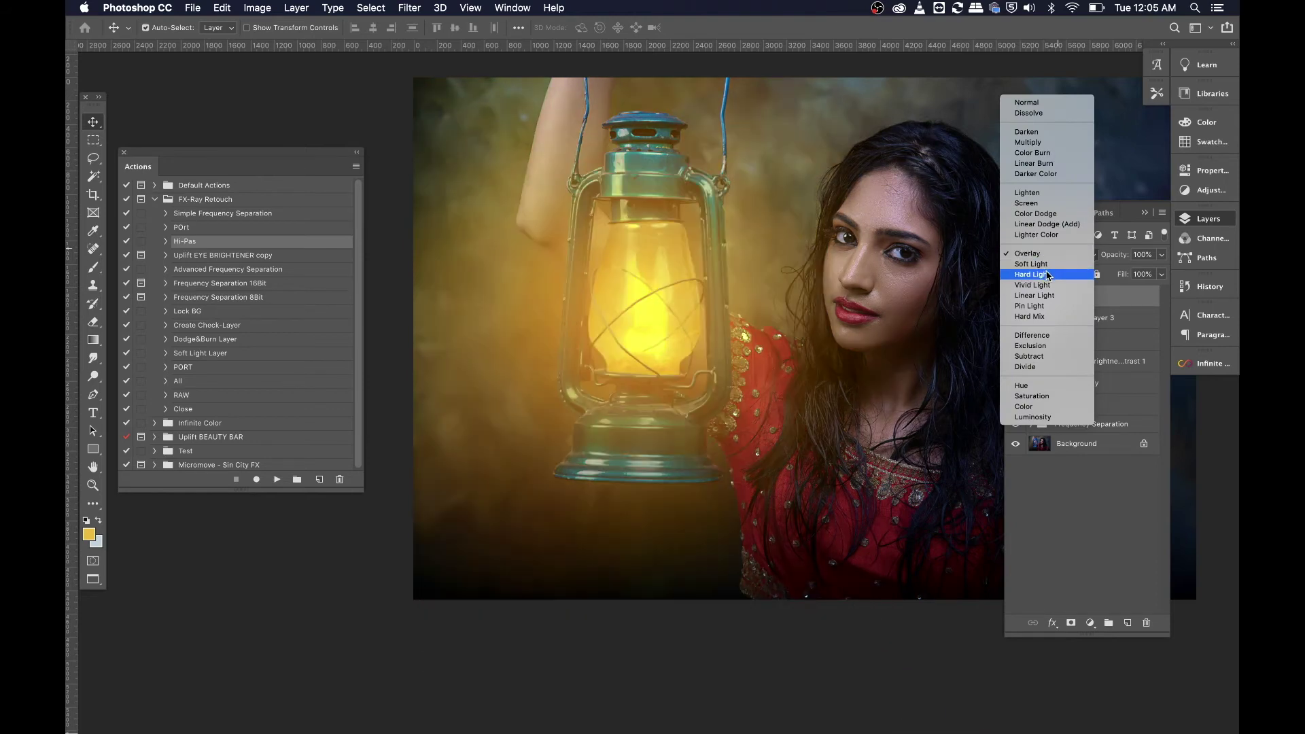
{"action": "left_click", "coordinate": [1048, 275]}
{"action": "mouse_move", "coordinate": [671, 323]}
{"action": "left_mouse_down"}
{"action": "mouse_move", "coordinate": [649, 331]}
{"action": "mouse_move", "coordinate": [663, 325]}
{"action": "left_mouse_up"}
{"action": "key", "text": "5"}
{"action": "key", "text": "7"}
{"action": "key", "text": "8"}
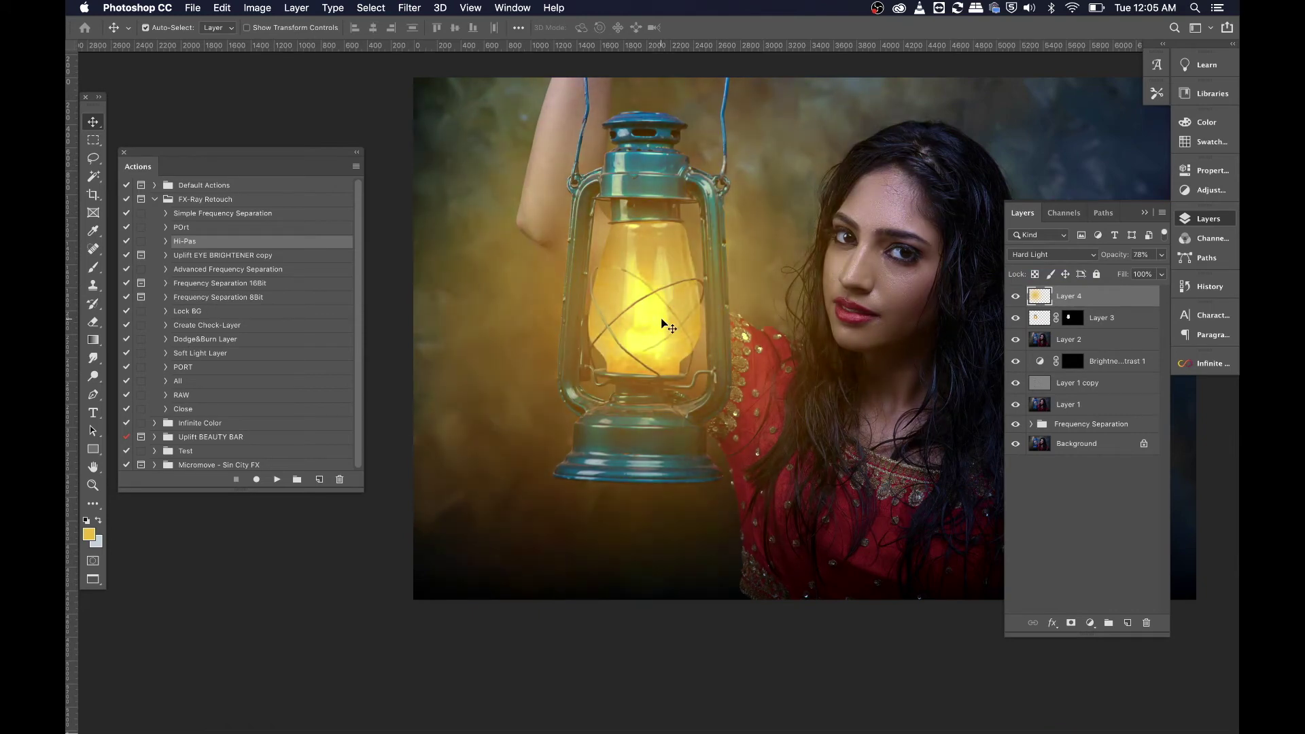
{"action": "key", "text": "9"}
{"action": "key", "text": "8"}
{"action": "key", "text": "9"}
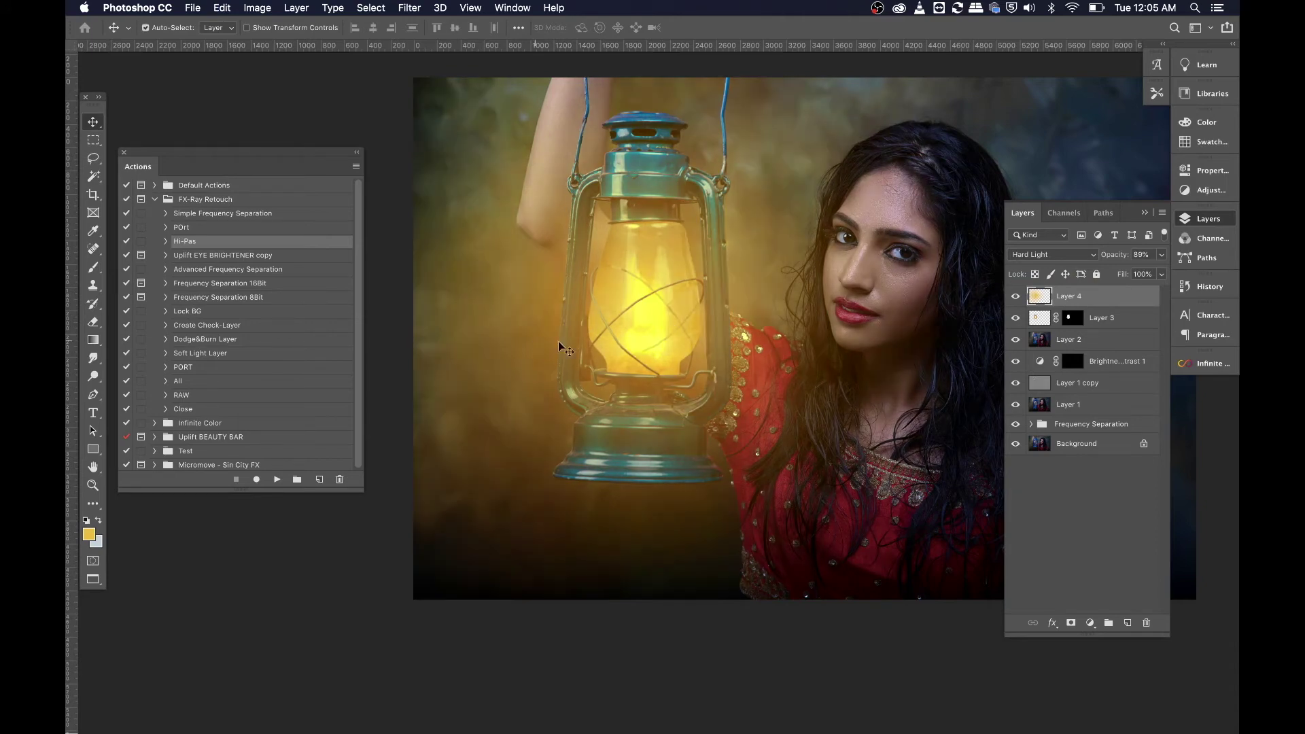
- Add a new layer above Layer 4 and paint yellow down the lantern's left frame tube with a soft 175 px brush
{"action": "key", "text": "super"}
{"action": "left_click", "coordinate": [1128, 624]}
{"action": "key", "text": "super+equal"}
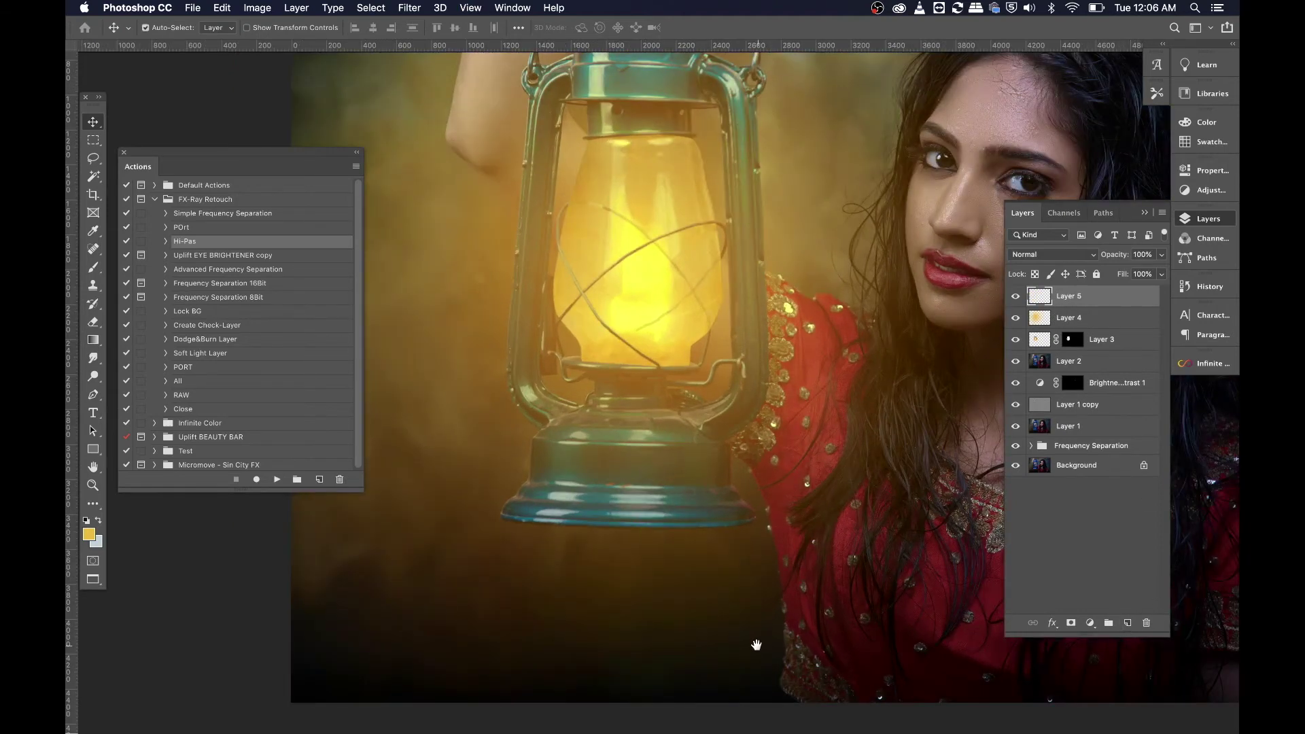
{"action": "scroll", "coordinate": [757, 644], "scroll_direction": "up", "scroll_amount": 5}
{"action": "left_click", "coordinate": [94, 267]}
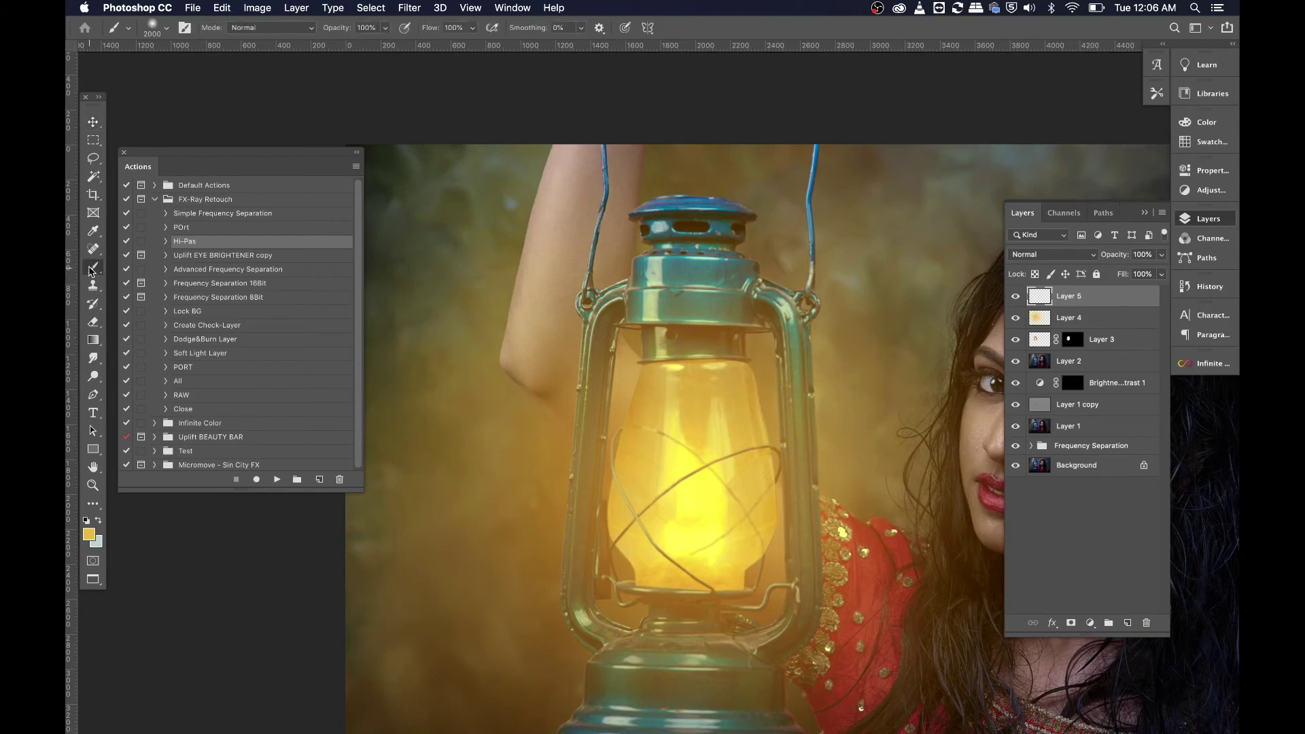
{"action": "key", "text": "bracketleft"}
{"action": "key", "text": "bracketleft"}
{"action": "key", "text": "bracketleft"}
{"action": "key", "text": "bracketleft"}
{"action": "key", "text": "super+plus"}
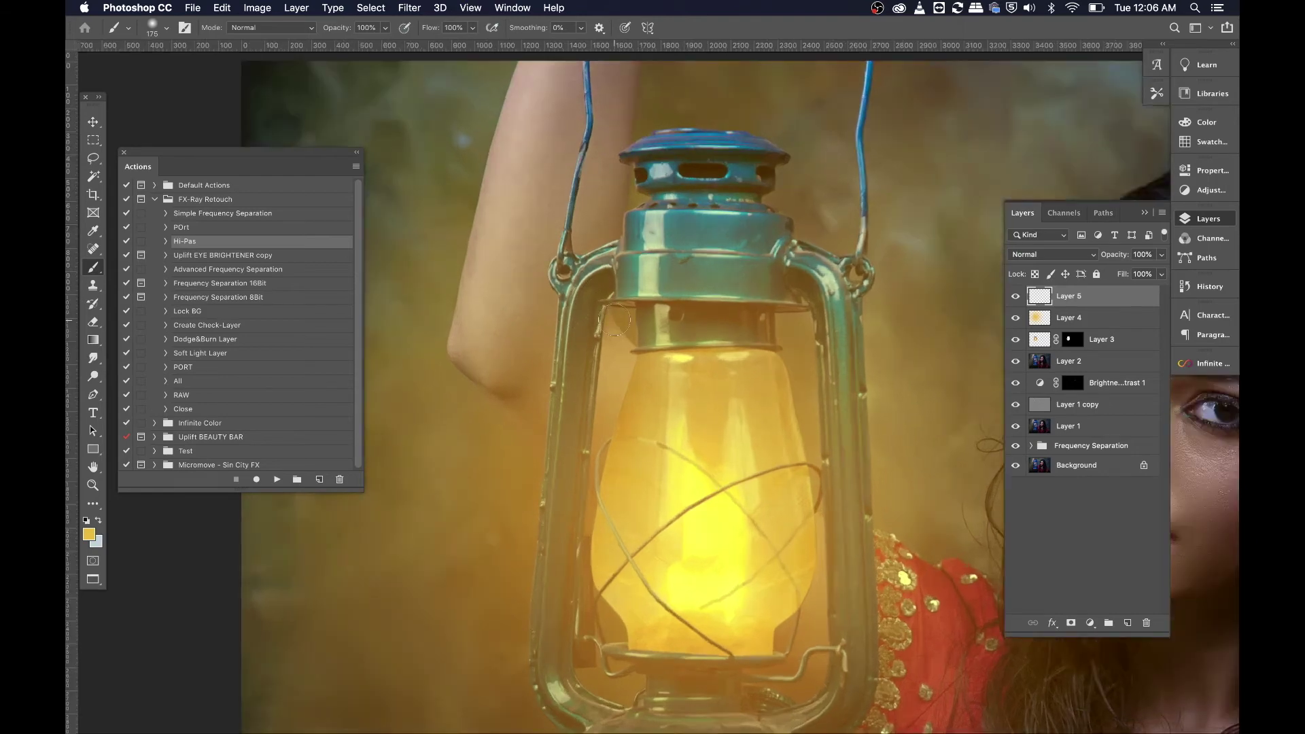
{"action": "mouse_move", "coordinate": [604, 285]}
{"action": "left_mouse_down"}
{"action": "mouse_move", "coordinate": [577, 388]}
{"action": "mouse_move", "coordinate": [554, 652]}
{"action": "mouse_move", "coordinate": [566, 695]}
{"action": "left_mouse_up"}
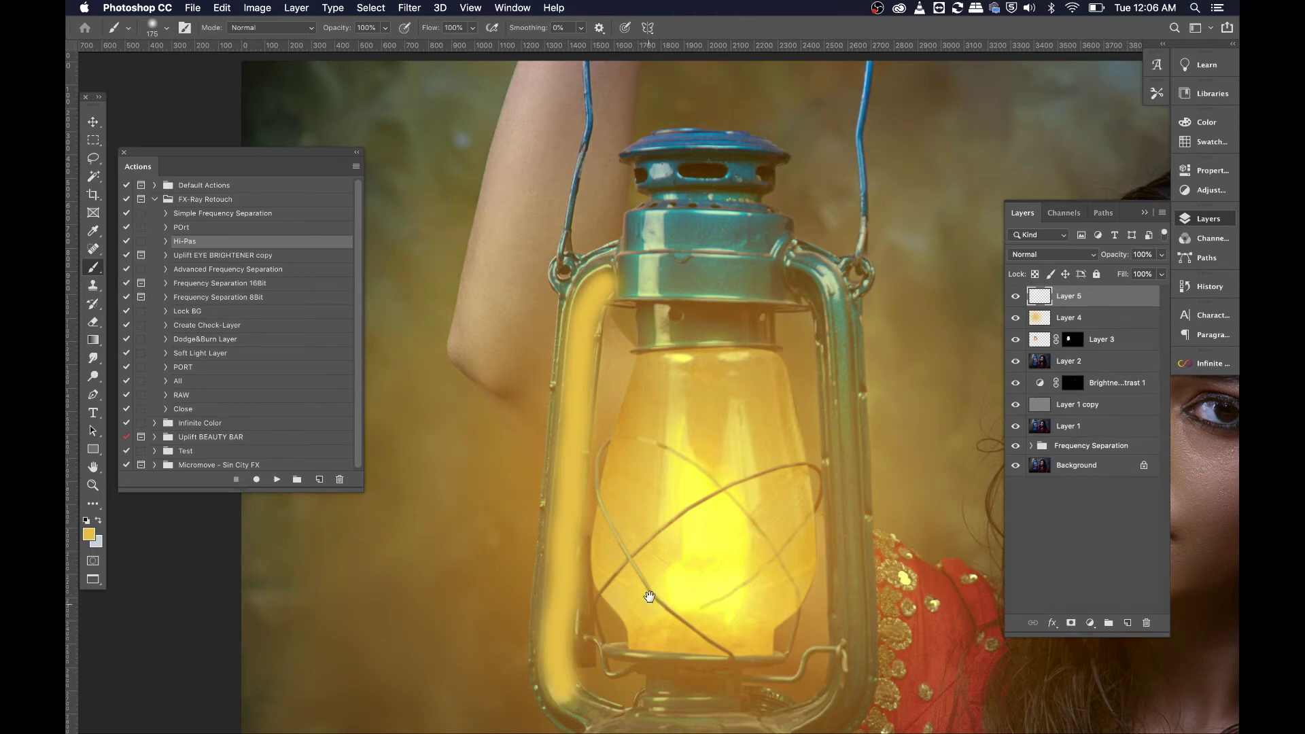
- Paint yellow down the inner side of the lantern's right frame tube with a soft 100 px brush
{"action": "left_click_drag", "start_coordinate": [647, 595], "coordinate": [554, 518]}
{"action": "key", "text": "bracketleft"}
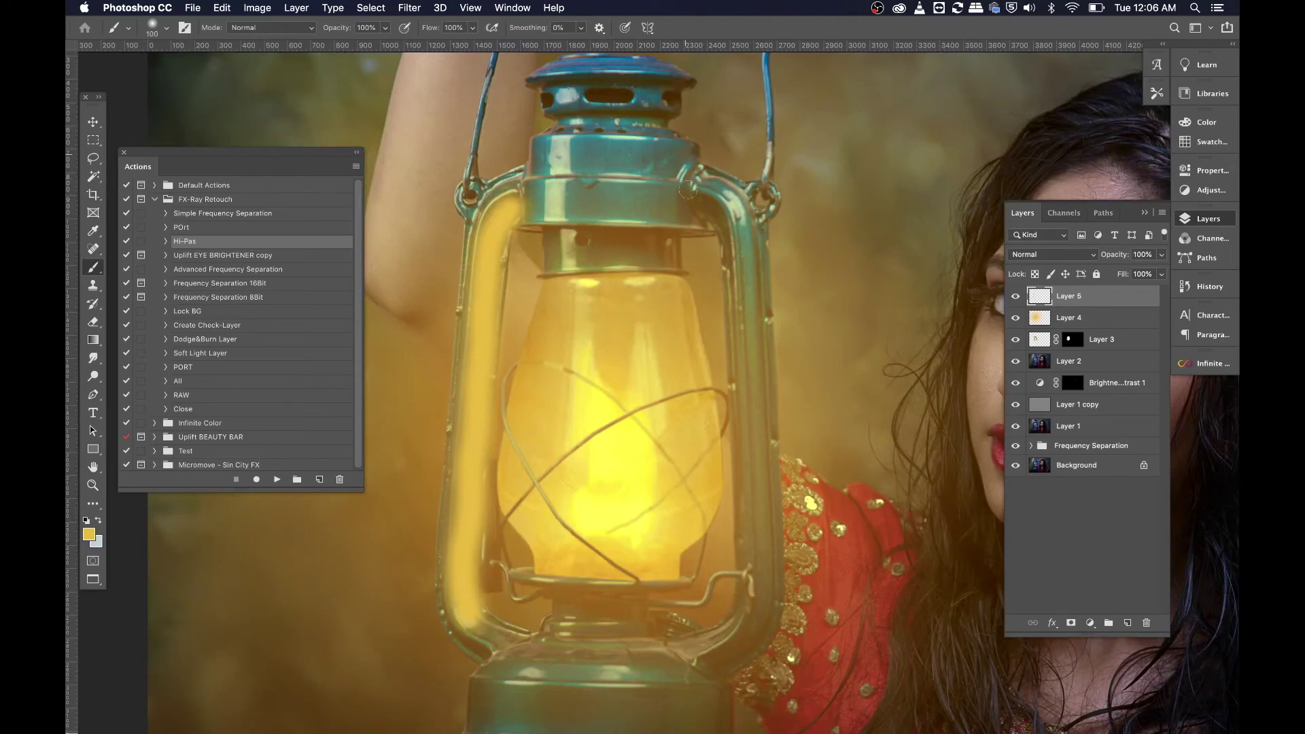
{"action": "mouse_move", "coordinate": [702, 206]}
{"action": "left_mouse_down"}
{"action": "mouse_move", "coordinate": [727, 253]}
{"action": "mouse_move", "coordinate": [740, 414]}
{"action": "mouse_move", "coordinate": [746, 550]}
{"action": "mouse_move", "coordinate": [715, 640]}
{"action": "left_mouse_up"}
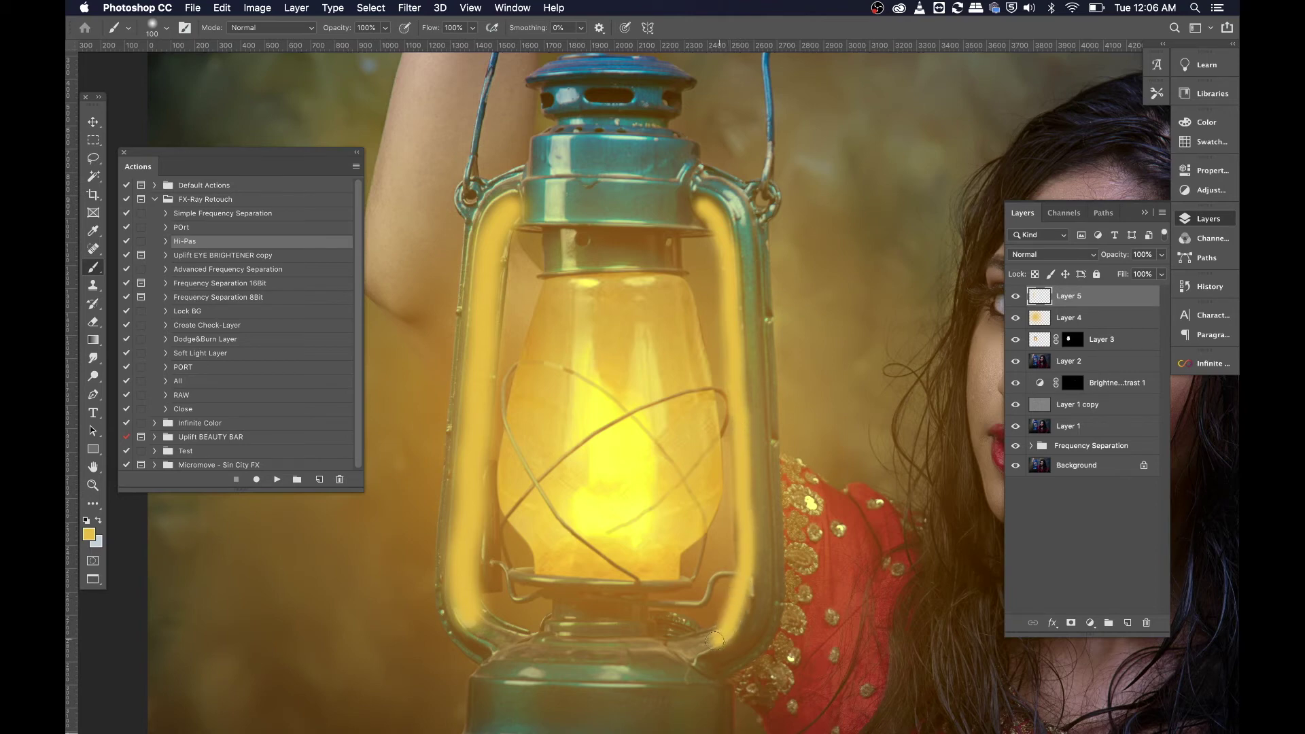
- Set Layer 5's blend mode to Overlay and lower its opacity to about 45%
{"action": "left_click", "coordinate": [92, 124]}
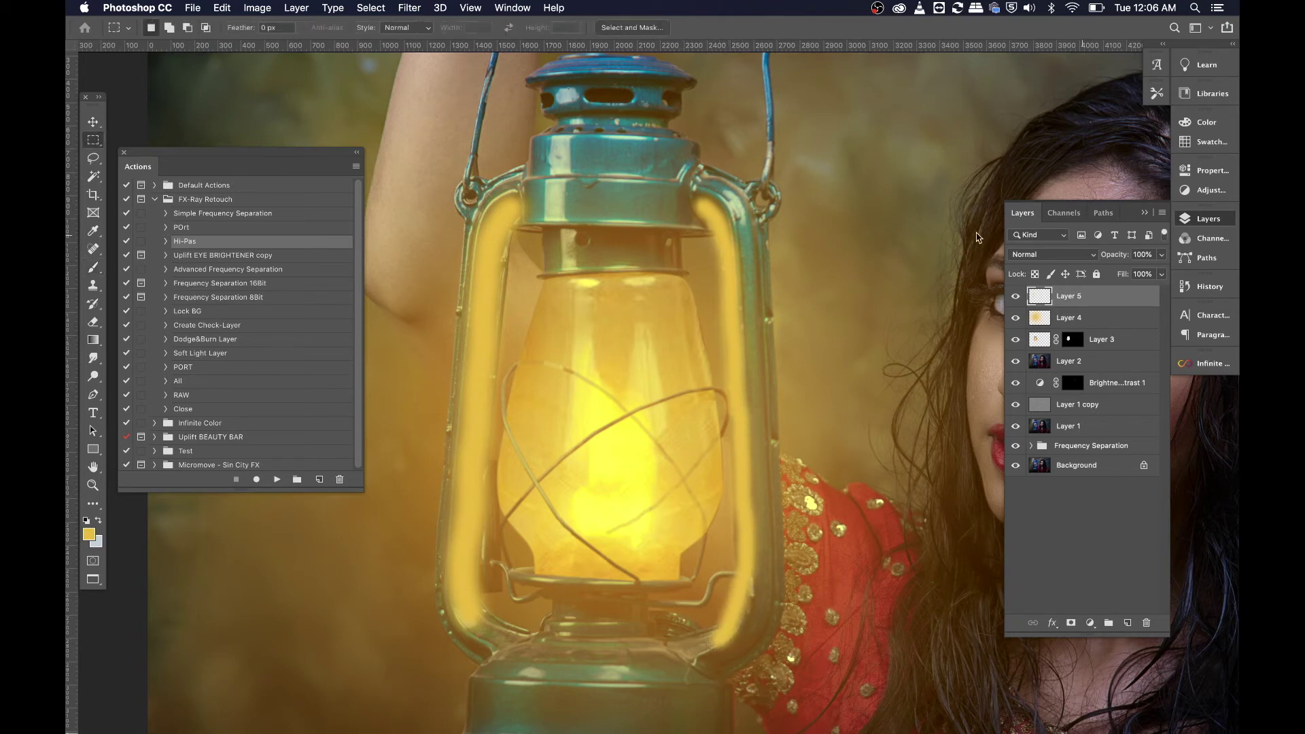
{"action": "left_click", "coordinate": [1050, 254]}
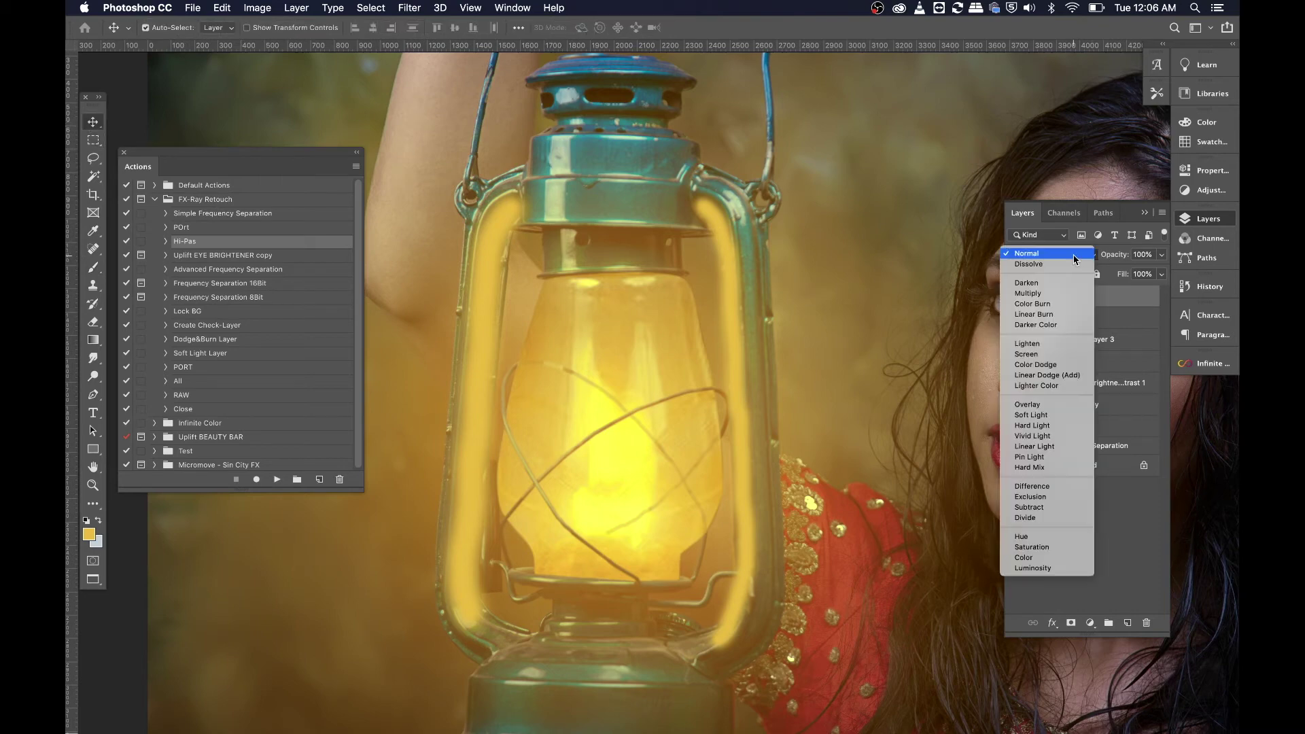
{"action": "left_click", "coordinate": [1036, 407]}
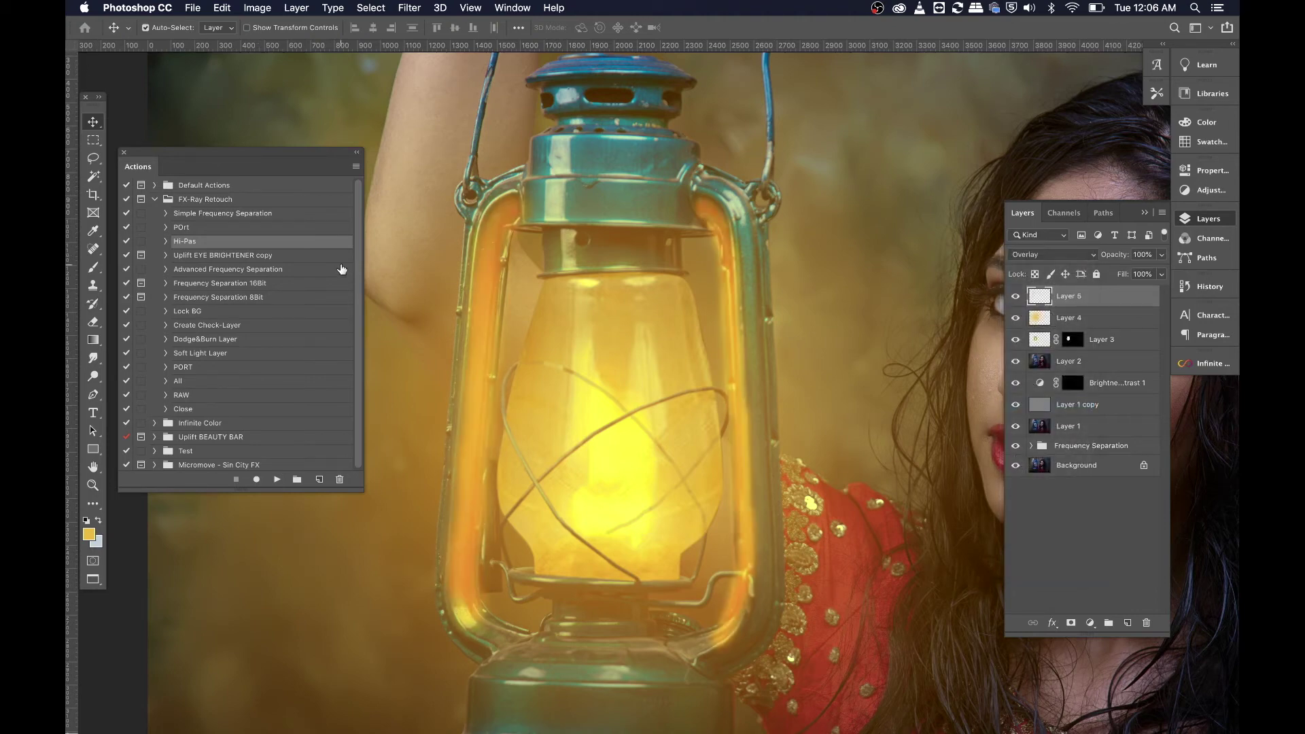
{"action": "key", "text": "2"}
{"action": "key", "text": "4"}
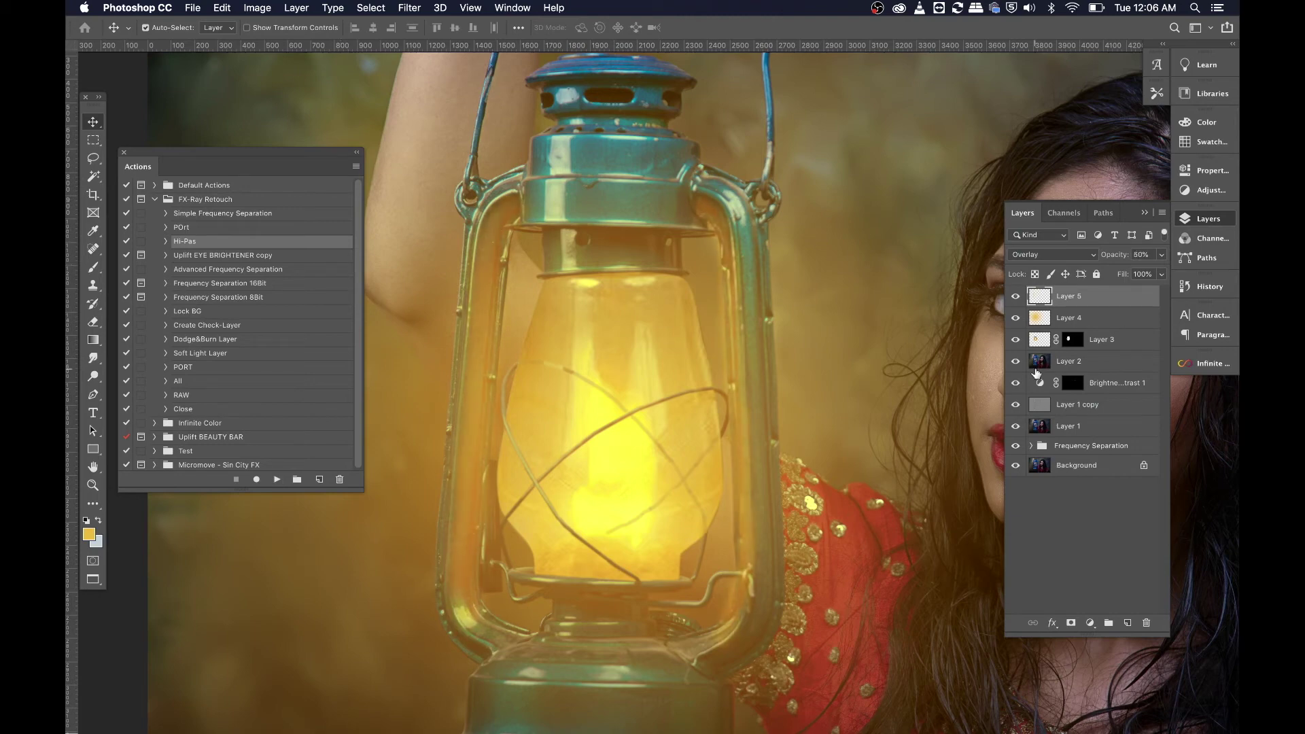
{"action": "key", "text": "super+minus"}
{"action": "key", "text": "super+minus"}
{"action": "key", "text": "super+minus"}
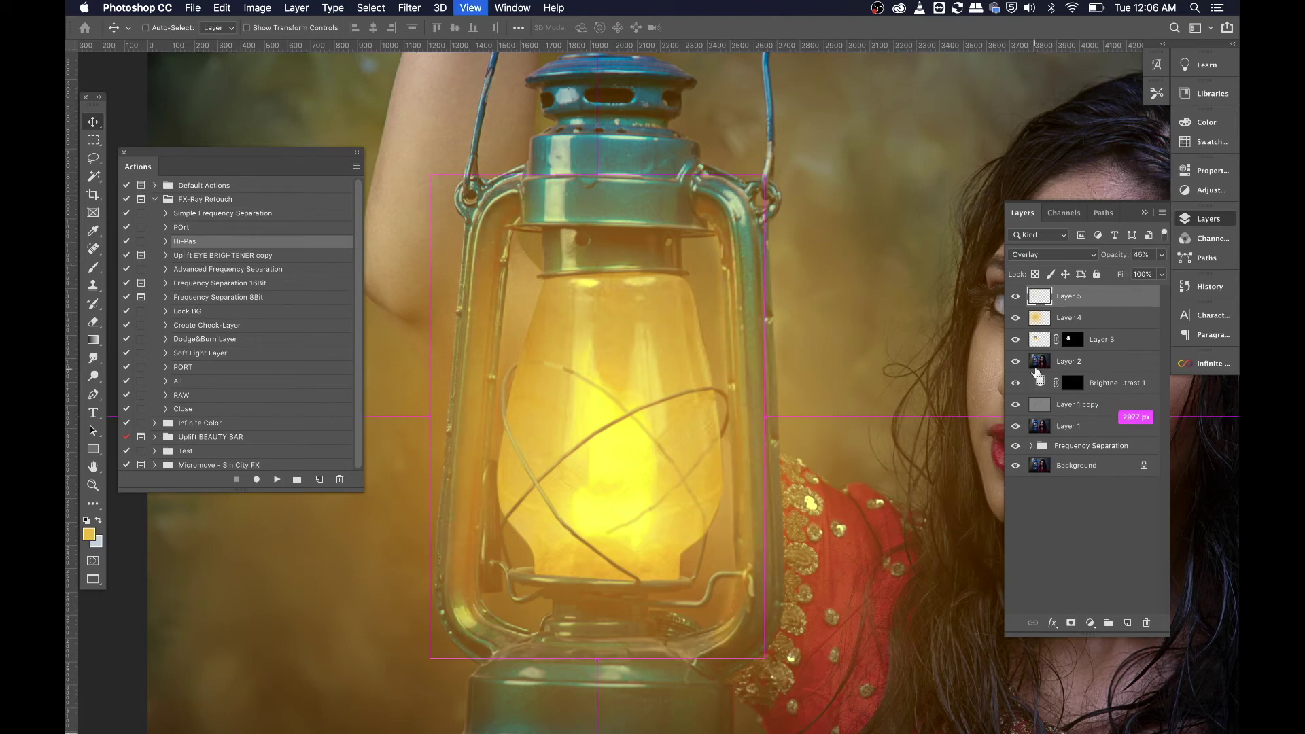
- Change Layer 5's blend mode to Hard Light and set its opacity to 50%
{"action": "key", "text": "super+minus"}
{"action": "key", "text": "super+plus"}
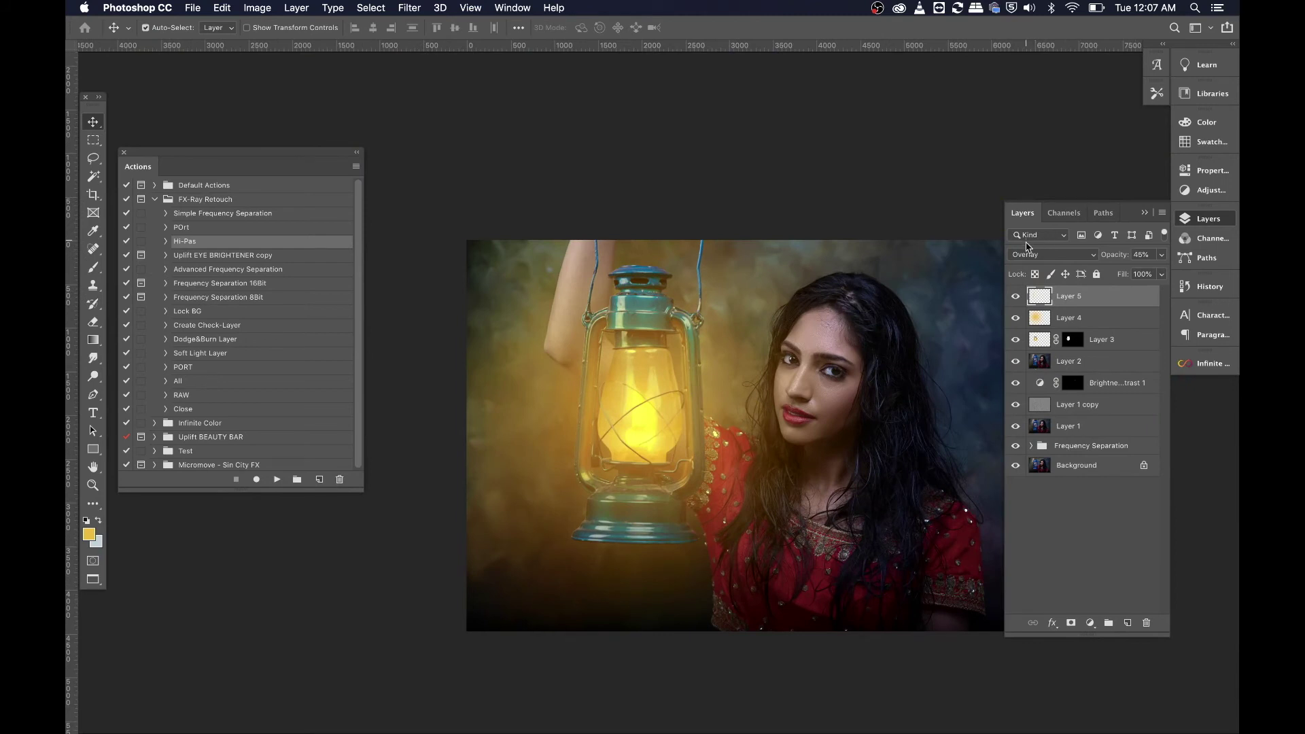
{"action": "left_click", "coordinate": [1028, 256]}
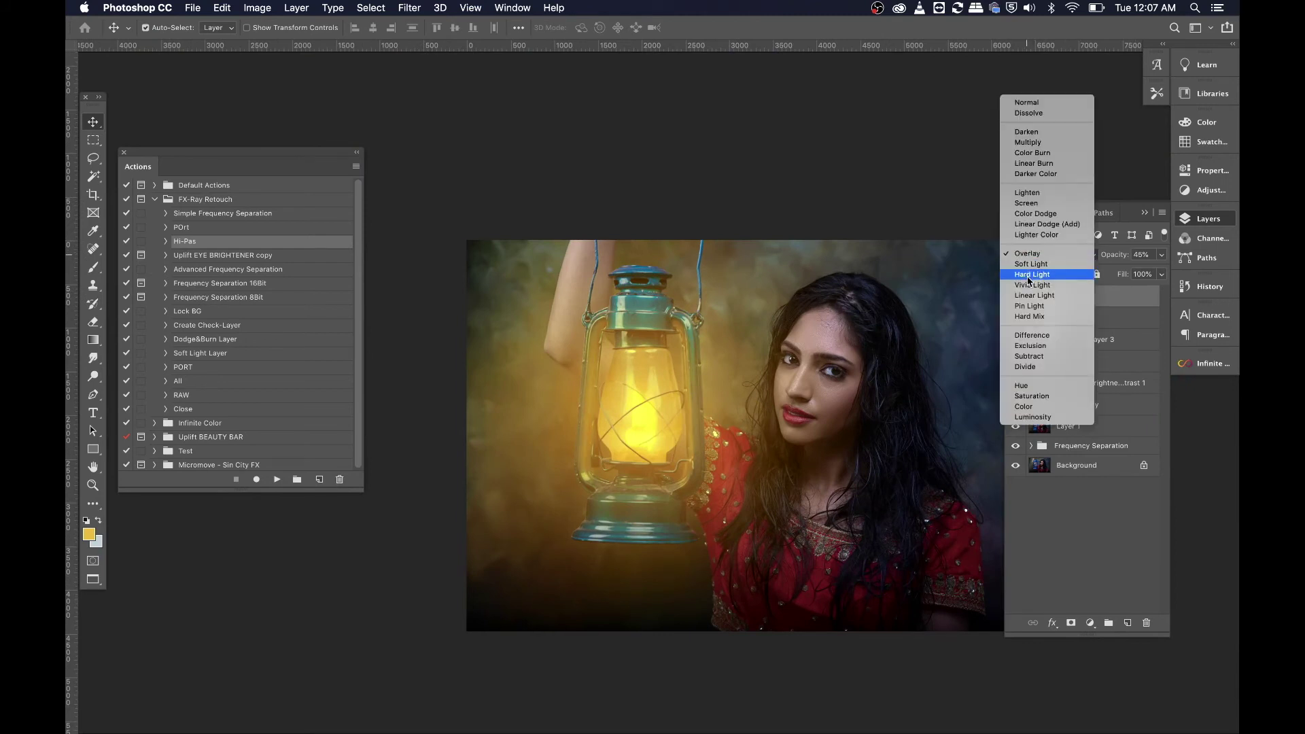
{"action": "left_click", "coordinate": [1029, 275]}
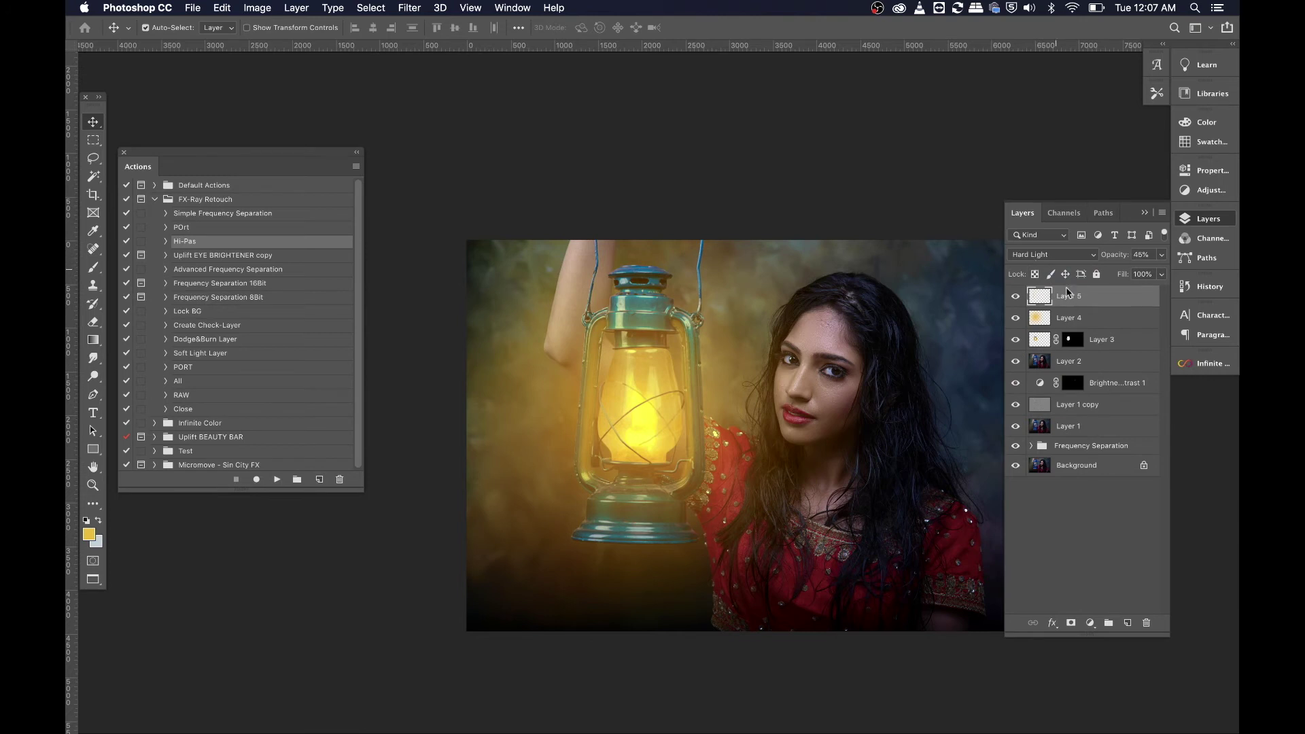
{"action": "key", "text": "super+plus"}
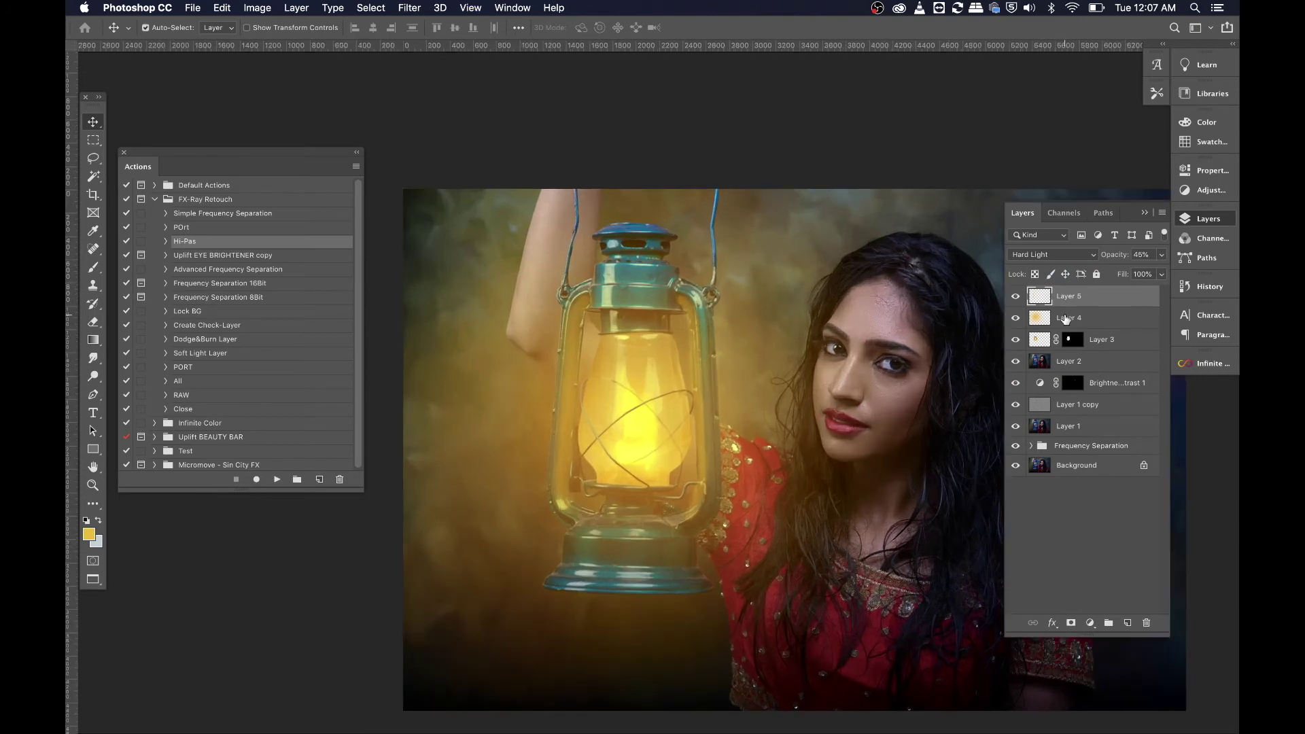
{"action": "key", "text": "4"}
{"action": "key", "text": "super+plus"}
{"action": "key", "text": "super+plus"}
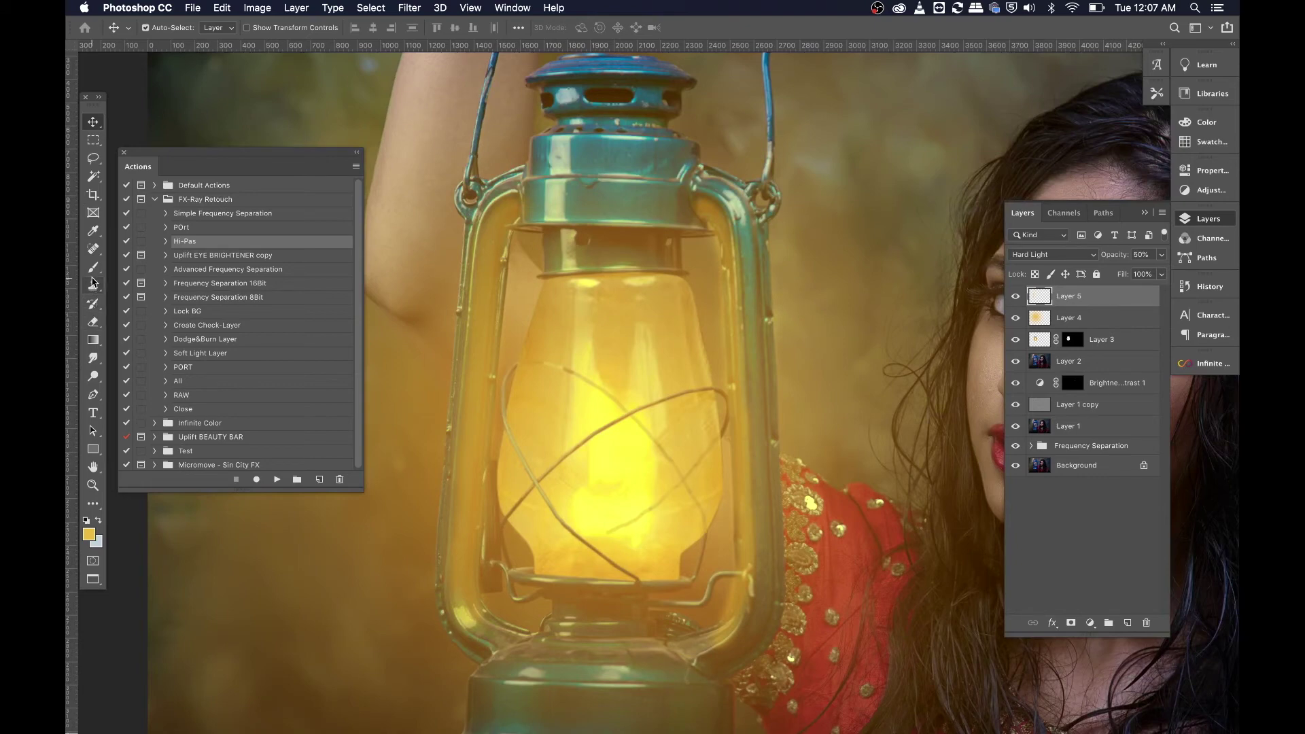
- Erase stray yellow on Layer 5 around the lantern's lower frame corner and upper cap with a soft 200 px eraser
{"action": "left_click", "coordinate": [95, 322]}
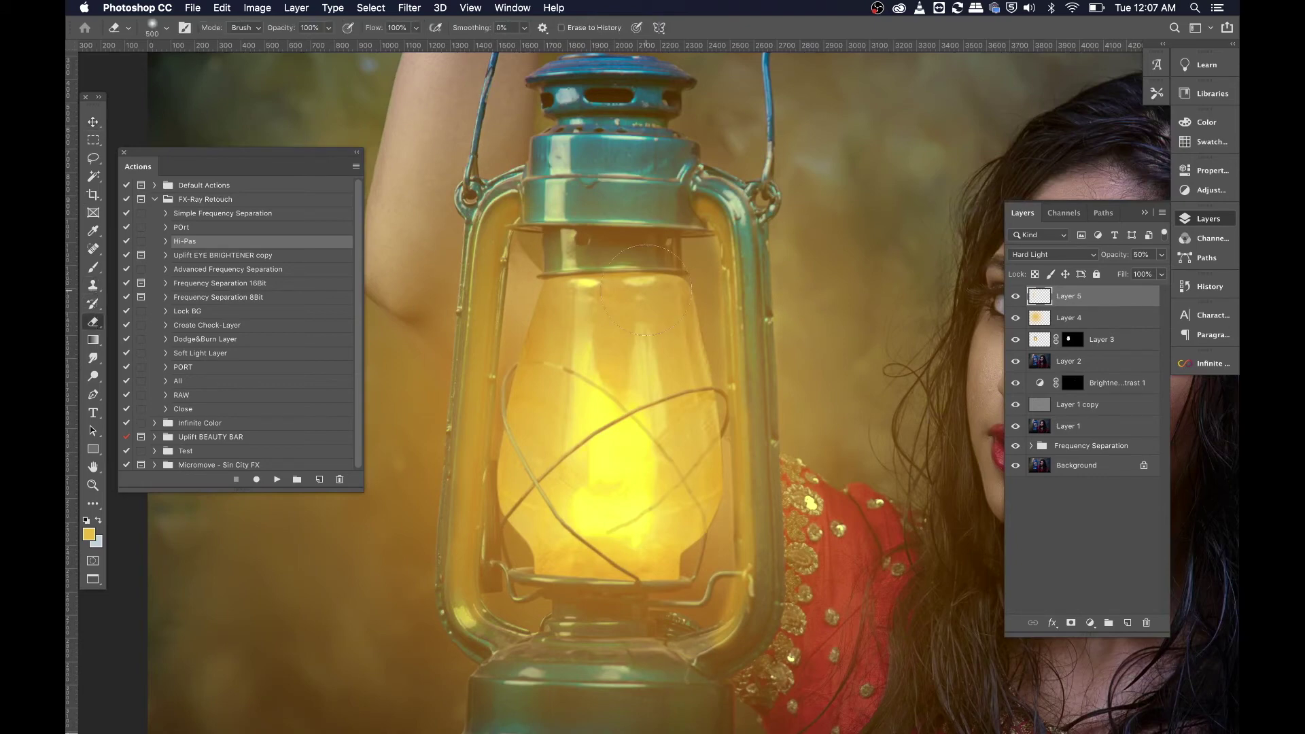
{"action": "key", "text": "bracketleft"}
{"action": "key", "text": "bracketleft"}
{"action": "key", "text": "bracketleft"}
{"action": "key", "text": "bracketleft"}
{"action": "left_click_drag", "start_coordinate": [692, 664], "coordinate": [715, 657]}
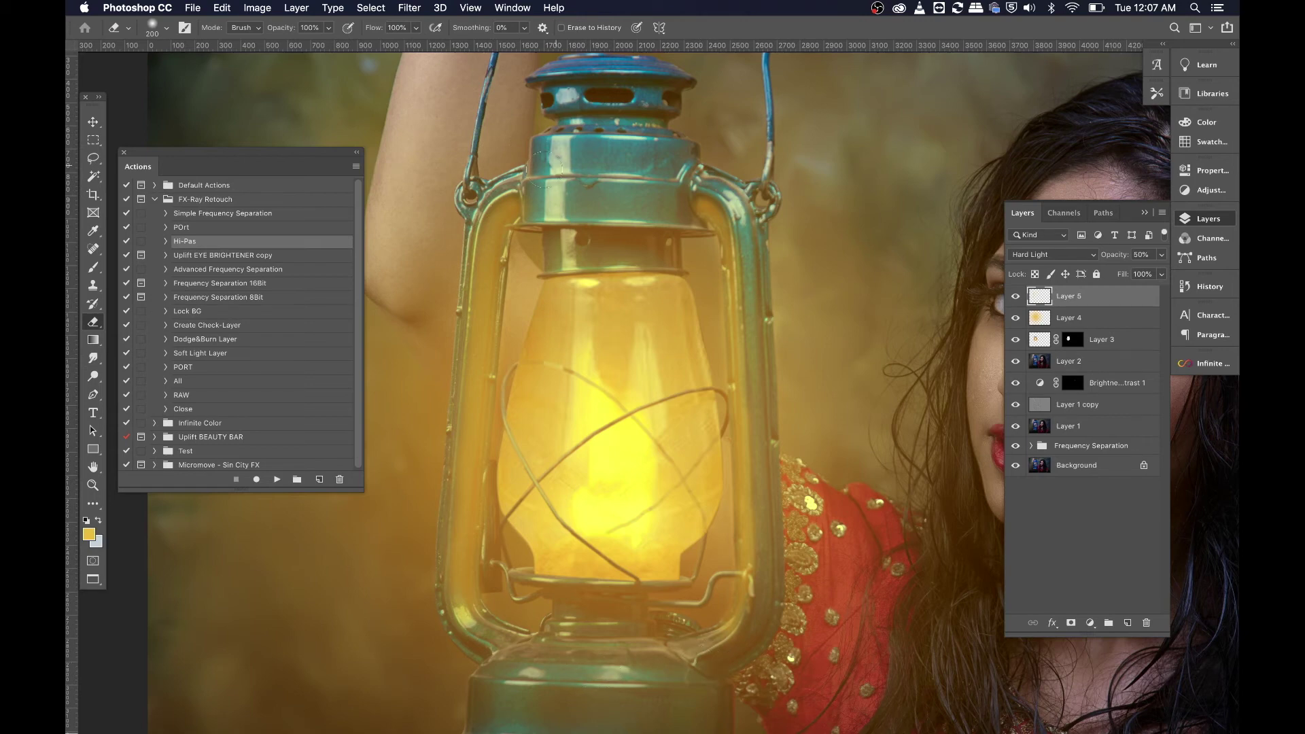
{"action": "left_click_drag", "start_coordinate": [682, 196], "coordinate": [731, 139]}
- Examine the lantern glow against the whole portrait
{"action": "key", "text": "ctrl+minus"}
{"action": "key", "text": "ctrl+minus"}
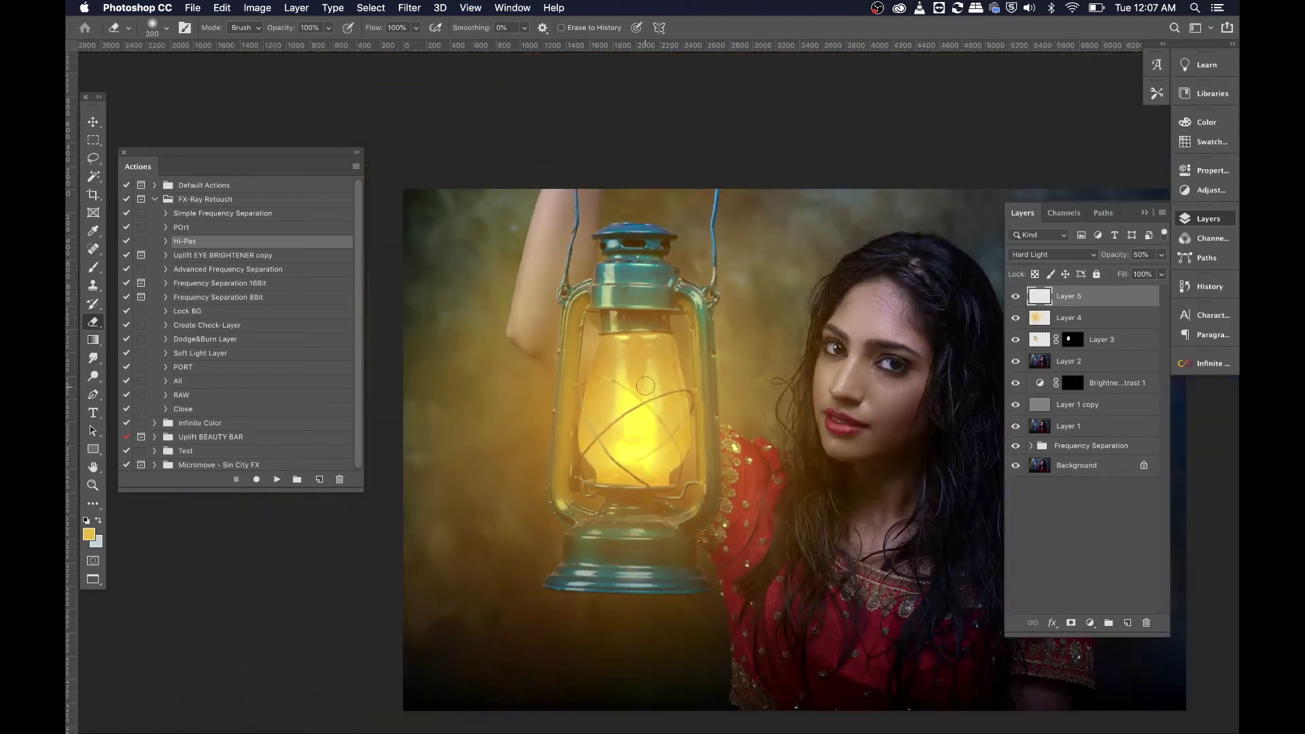
{"action": "key", "text": "ctrl+minus"}
{"action": "key", "text": "ctrl+plus"}
{"action": "scroll", "coordinate": [657, 419], "scroll_direction": "right", "scroll_amount": 5}
{"action": "scroll", "coordinate": [657, 420], "scroll_direction": "down", "scroll_amount": 2}
{"action": "key", "text": "ctrl+r"}
{"action": "left_click_drag", "start_coordinate": [671, 375], "coordinate": [656, 399]}
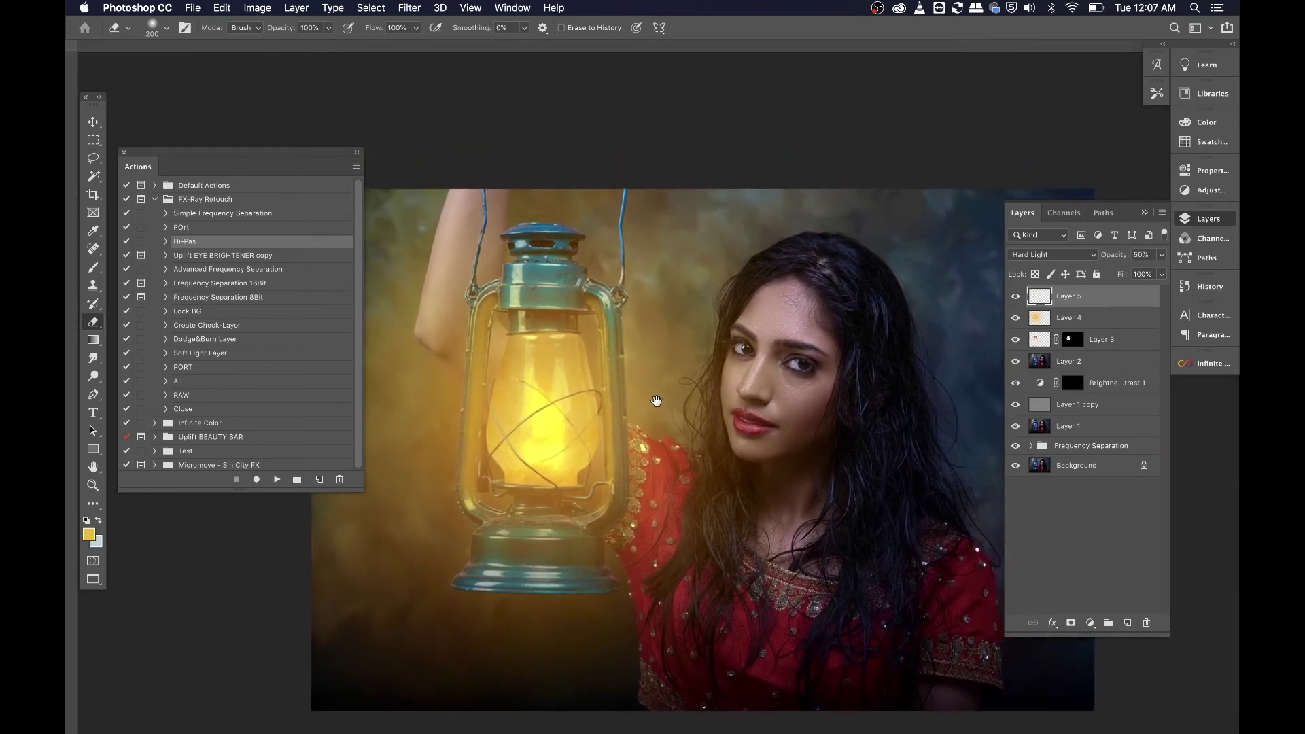
{"action": "left_click_drag", "start_coordinate": [656, 399], "coordinate": [707, 397]}
{"action": "key", "text": "ctrl+r"}
{"action": "scroll", "coordinate": [663, 405], "scroll_direction": "right", "scroll_amount": 5}
{"action": "scroll", "coordinate": [663, 405], "scroll_direction": "down", "scroll_amount": 3}
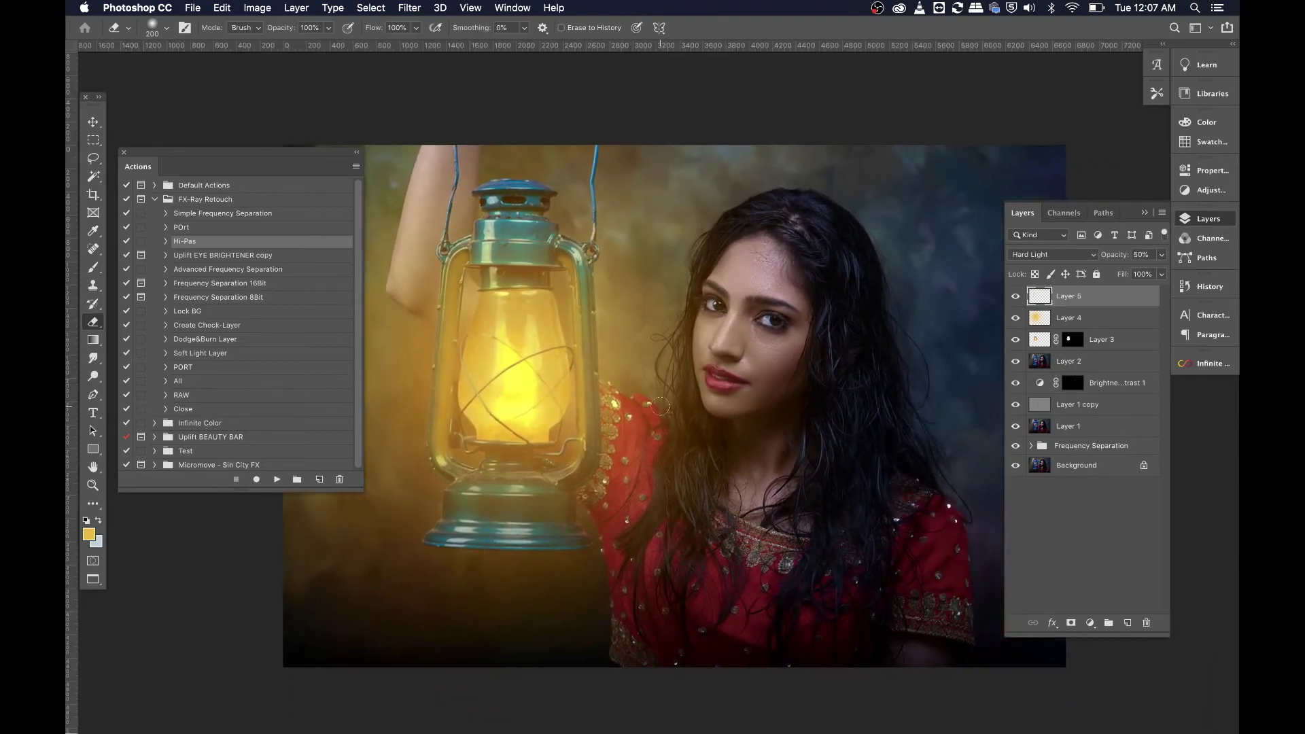
- Add a new layer above Layer 5 and enlarge the soft brush to 500 px for painting the woman's face
{"action": "key", "text": "ctrl+equal"}
{"action": "key", "text": "ctrl+equal"}
{"action": "key", "text": "ctrl+r"}
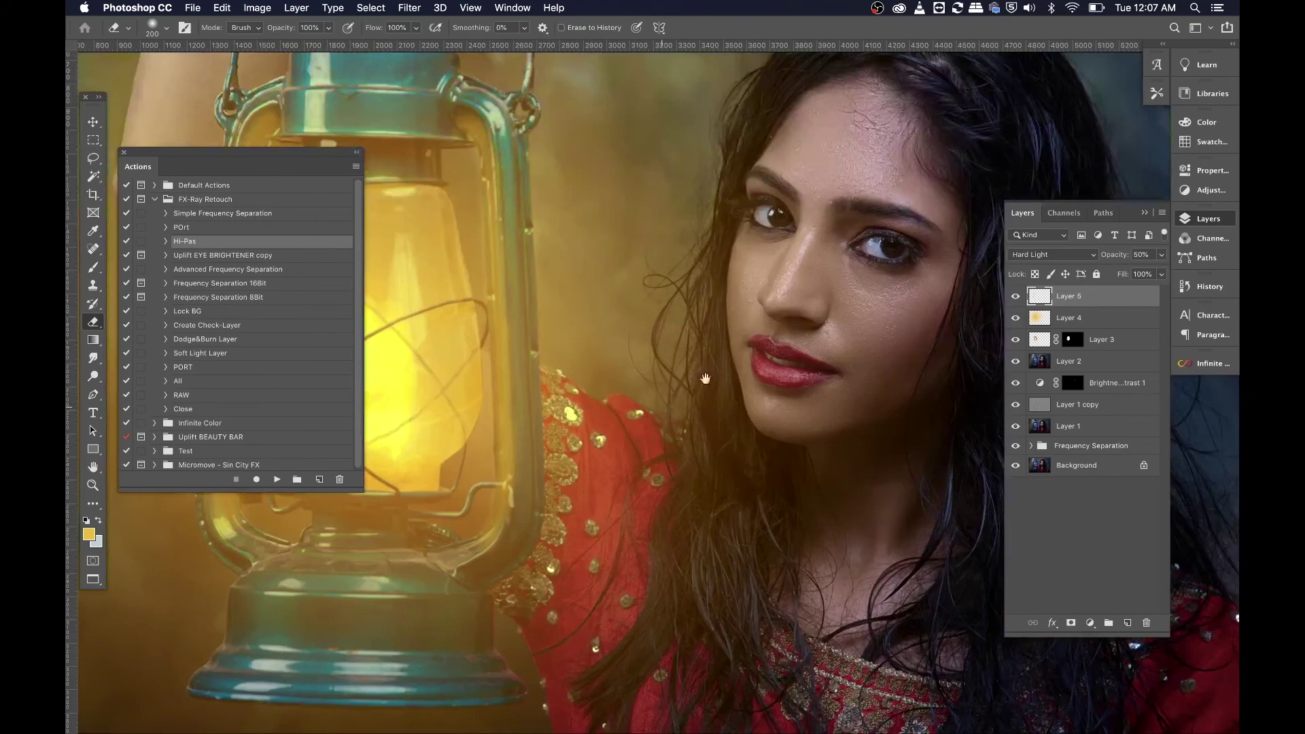
{"action": "left_click_drag", "start_coordinate": [706, 381], "coordinate": [675, 448]}
{"action": "key", "text": "ctrl+r"}
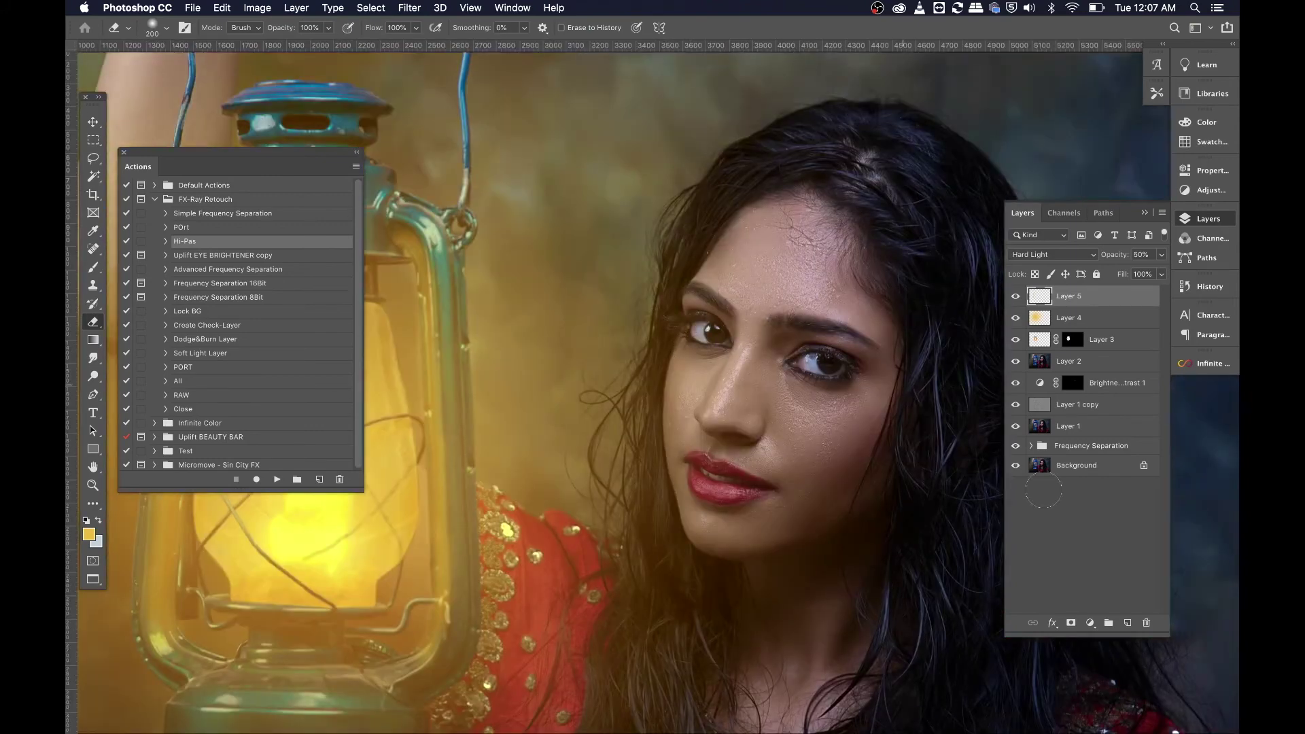
{"action": "left_click", "coordinate": [1129, 626]}
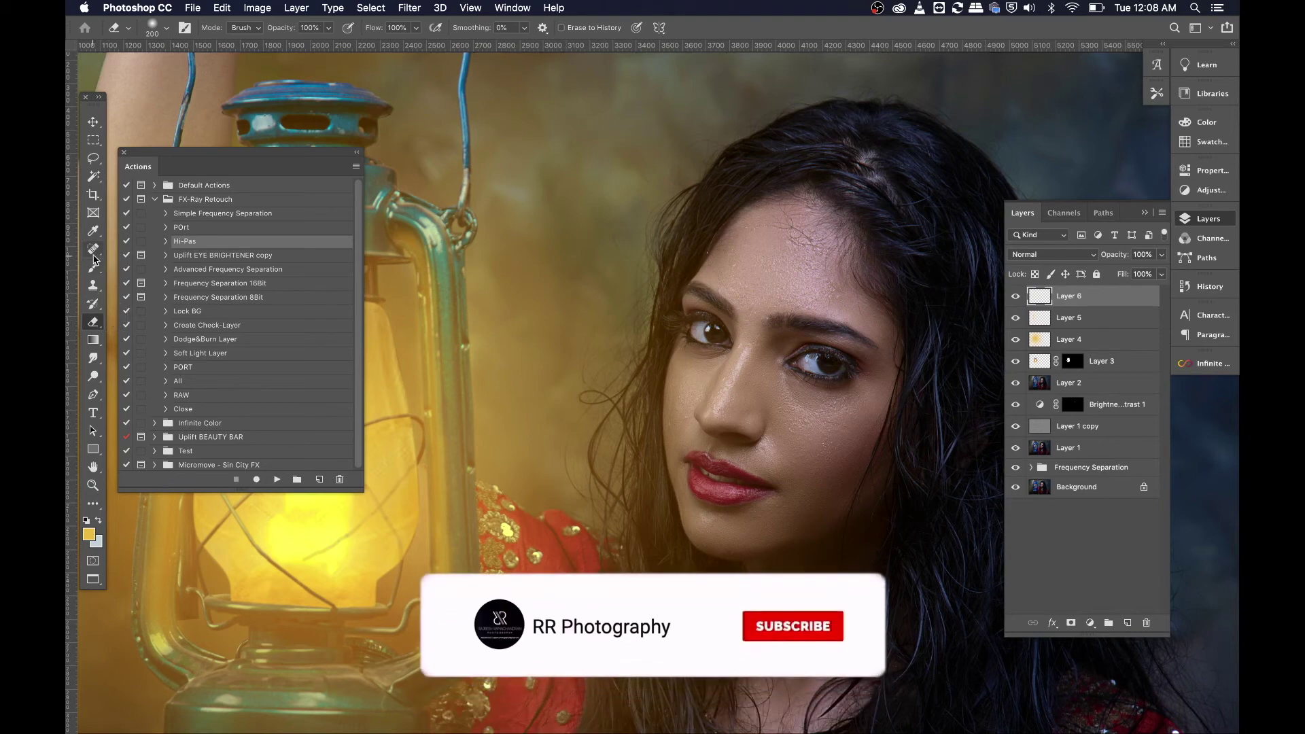
{"action": "key", "text": "b"}
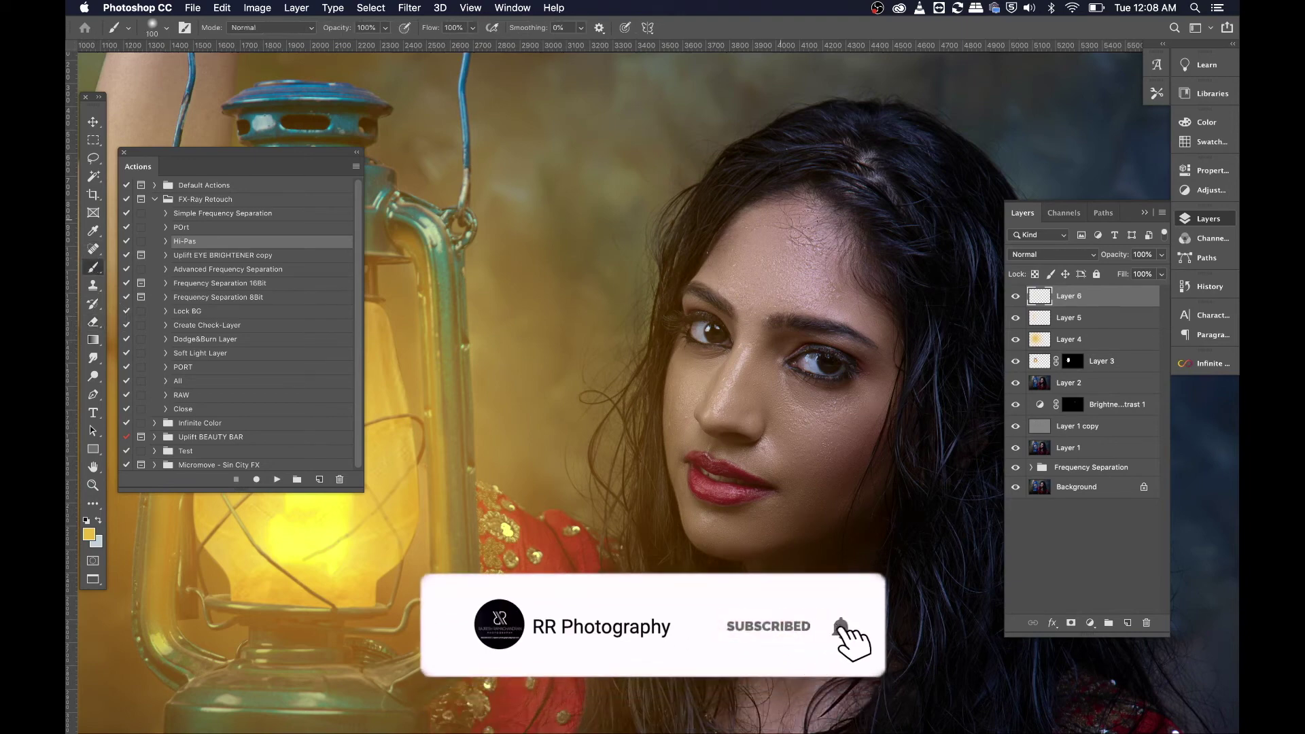
{"action": "key", "text": "bracketright"}
{"action": "key", "text": "bracketright"}
{"action": "key", "text": "bracketright"}
{"action": "key", "text": "bracketright"}
{"action": "key", "text": "bracketright"}
{"action": "key", "text": "bracketright"}
{"action": "key", "text": "bracketright"}
{"action": "key", "text": "bracketright"}
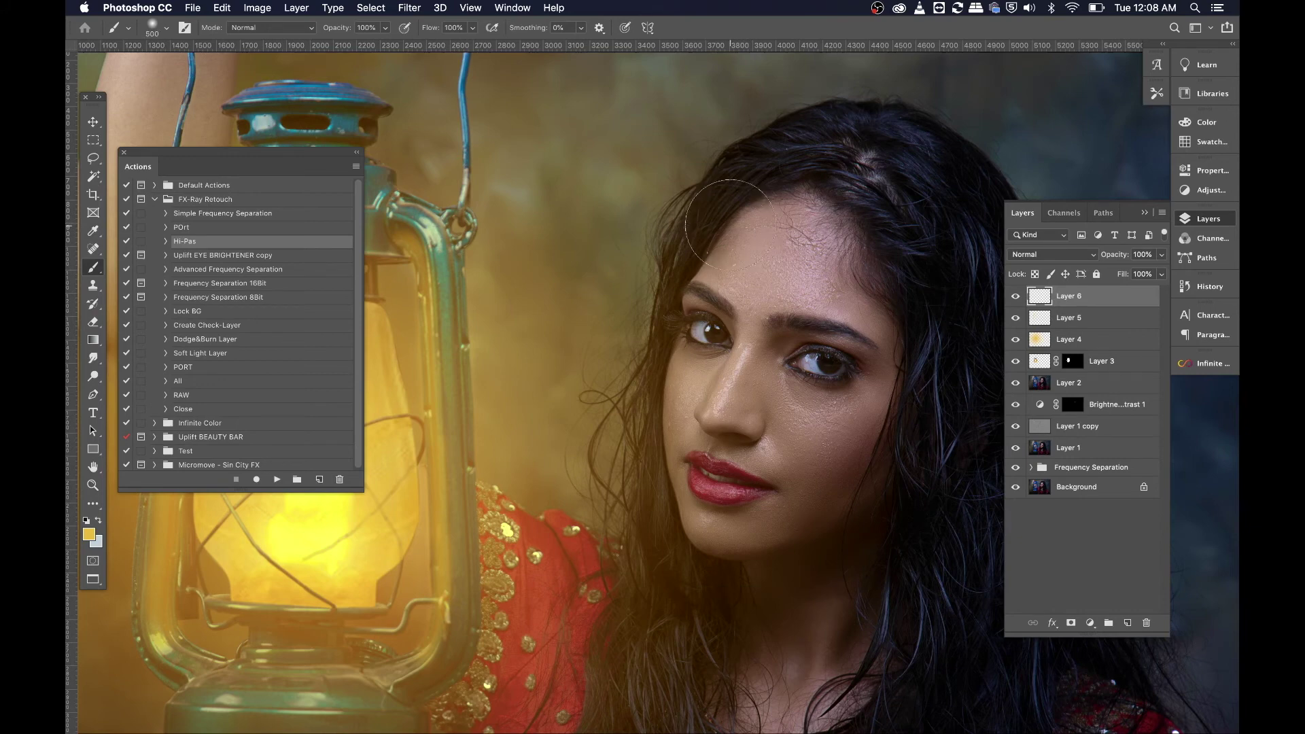
{"action": "left_click", "coordinate": [731, 224]}
{"action": "left_click", "coordinate": [646, 442], "text": "shift"}
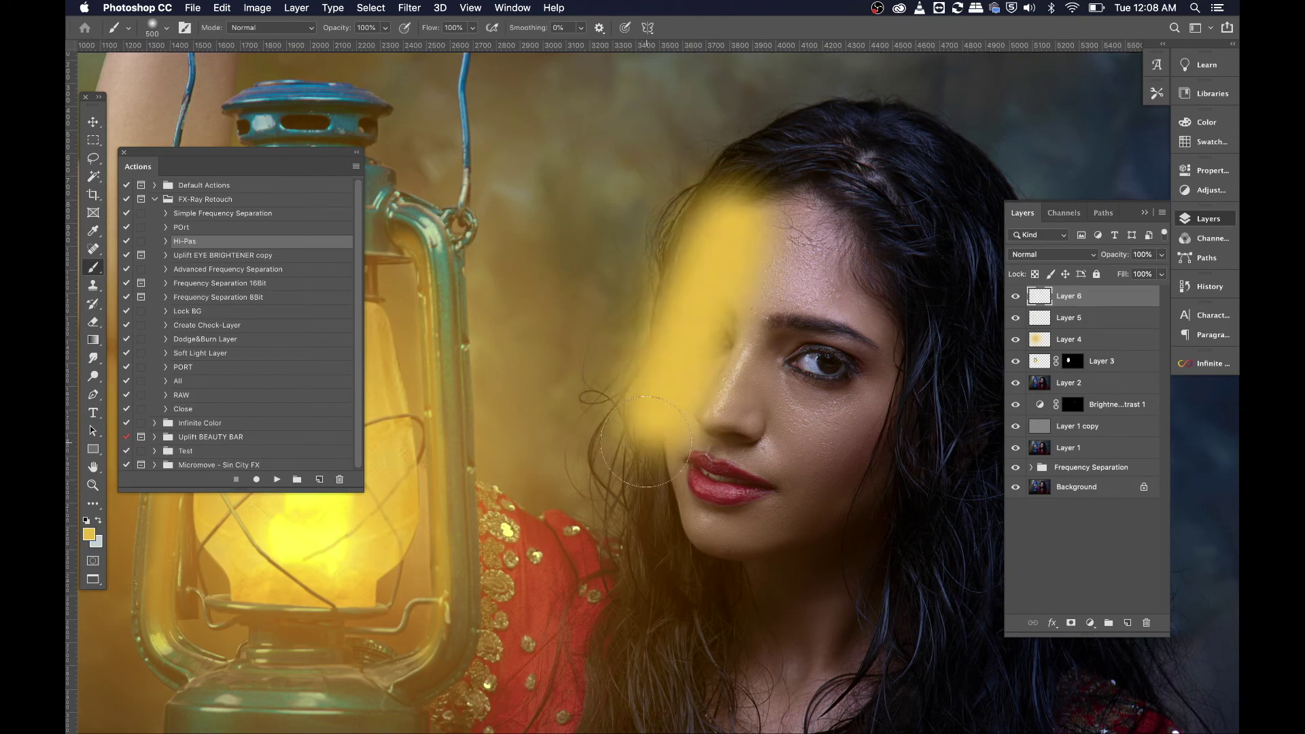
{"action": "key", "text": "super+z"}
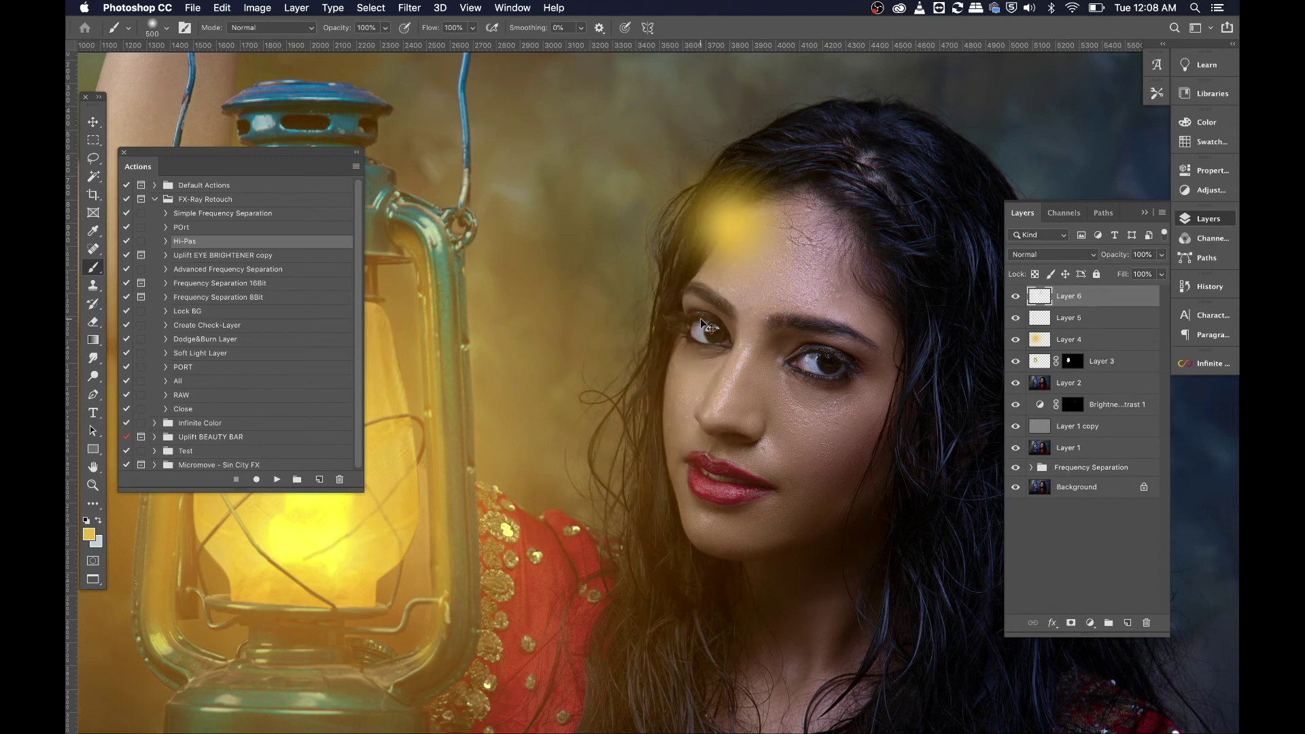
{"action": "key", "text": "super+z"}
- Paint a yellow stroke down the lantern side of the woman's face, from forehead to jaw, and set Layer 6 to Overlay
{"action": "mouse_move", "coordinate": [731, 224]}
{"action": "left_mouse_down"}
{"action": "mouse_move", "coordinate": [676, 366]}
{"action": "mouse_move", "coordinate": [665, 518]}
{"action": "left_mouse_up"}
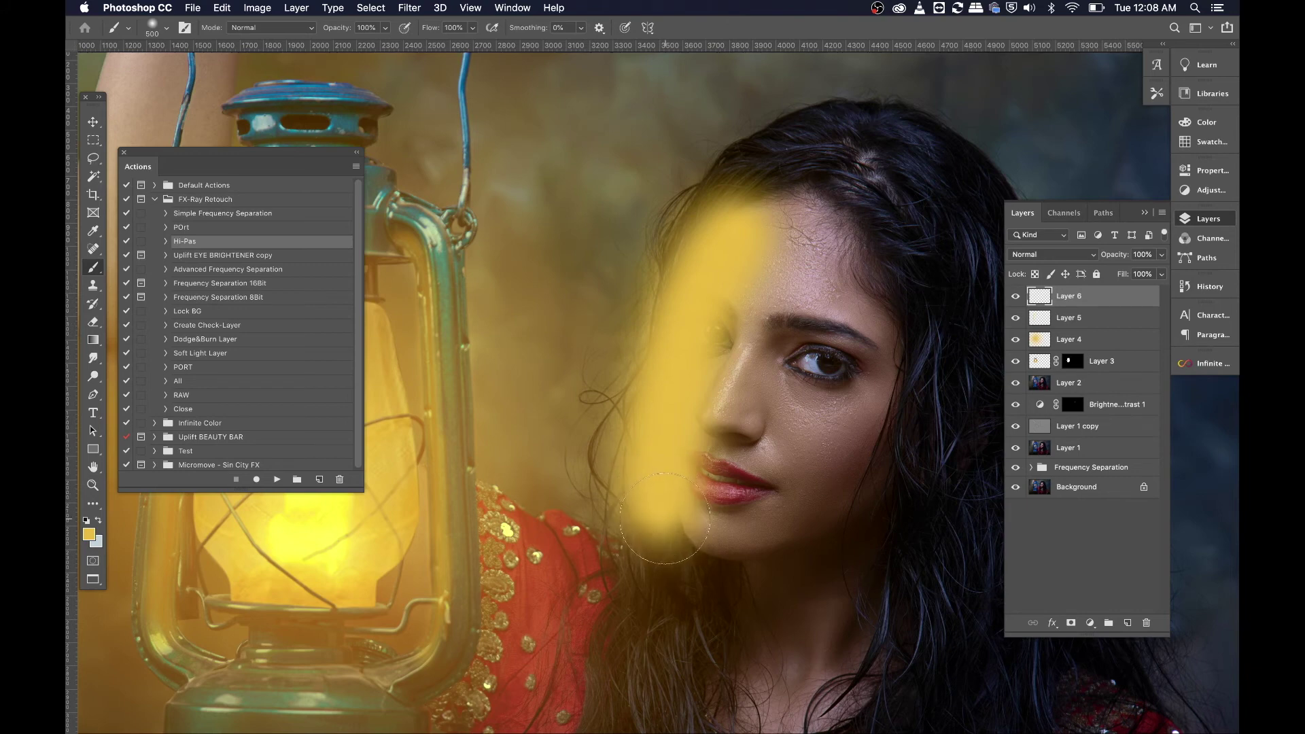
{"action": "left_click", "coordinate": [93, 122]}
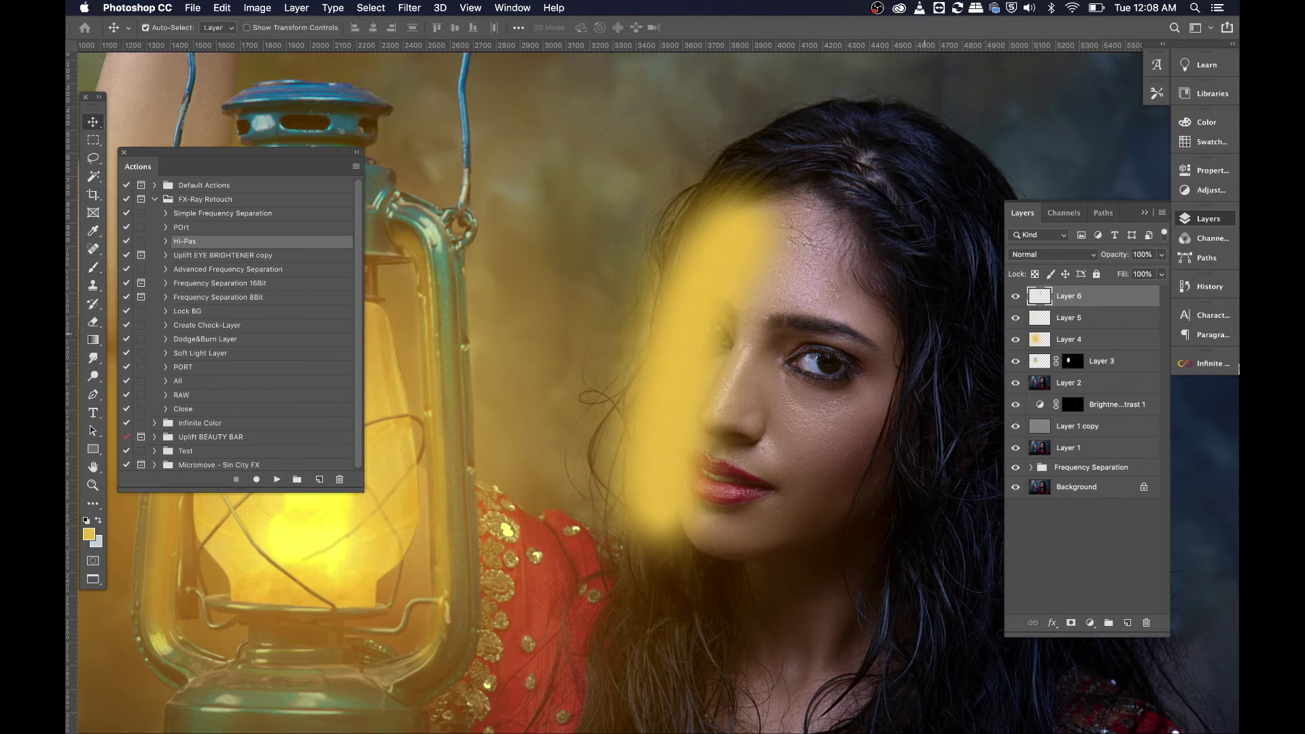
{"action": "left_click", "coordinate": [1039, 256]}
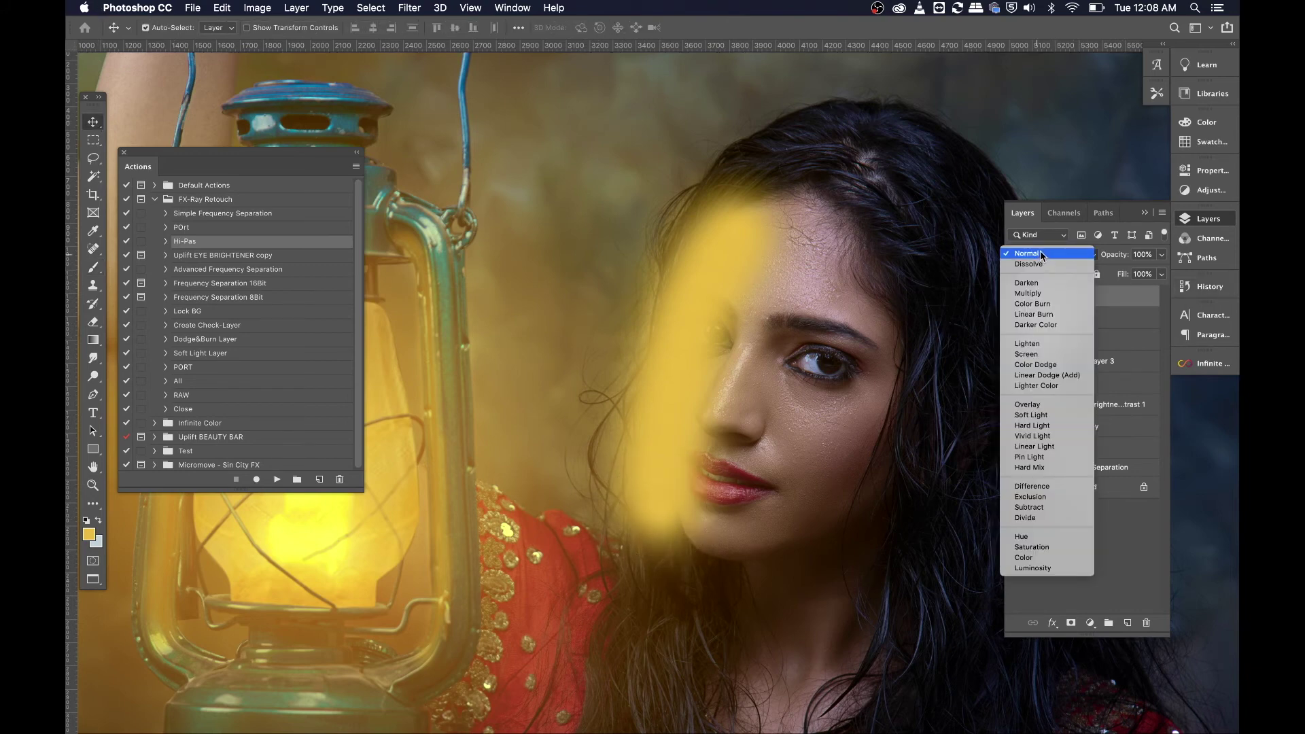
{"action": "left_click", "coordinate": [1037, 404]}
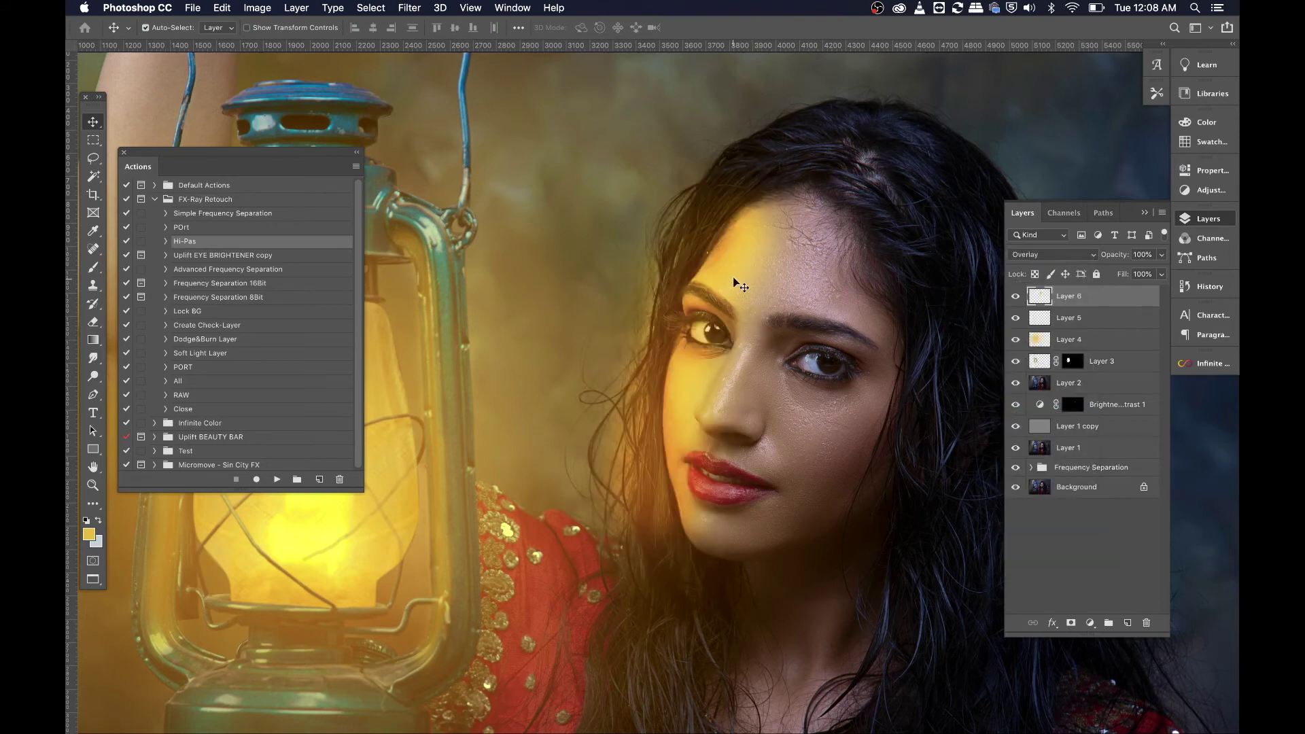
- Lower Layer 6's opacity to 70%
{"action": "key", "text": "3"}
{"action": "key", "text": "5"}
{"action": "key", "text": "5"}
{"action": "key", "text": "6"}
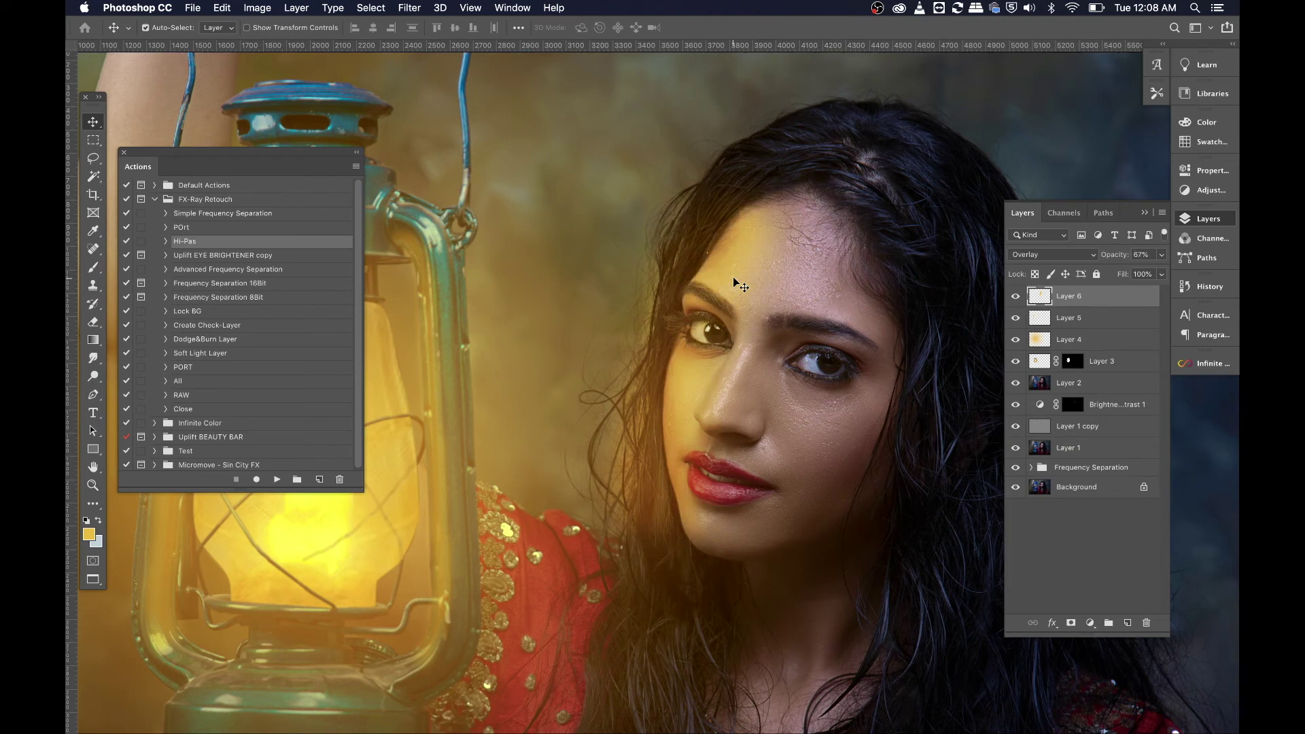
{"action": "key", "text": "7"}
- Add a mask to Layer 6 and paint black over the background and hair beside the face with the 500 px brush
{"action": "left_click", "coordinate": [1070, 623]}
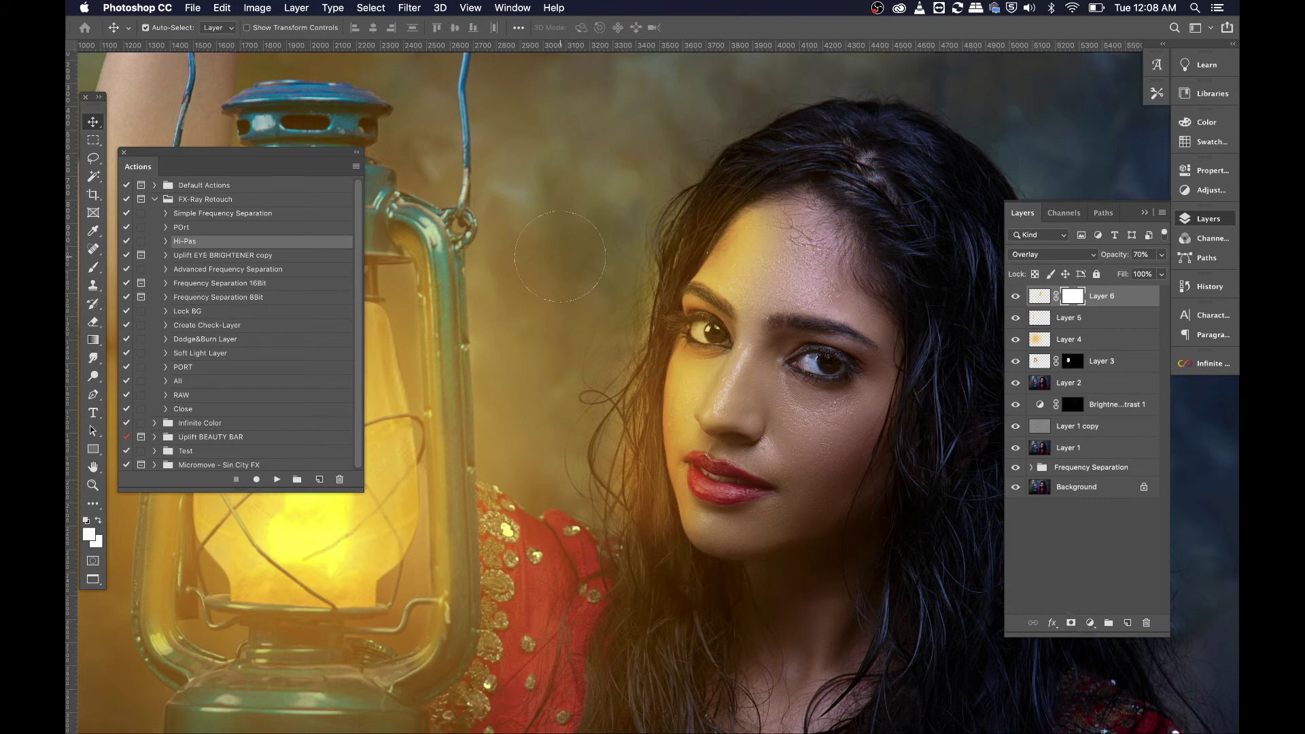
{"action": "key", "text": "b"}
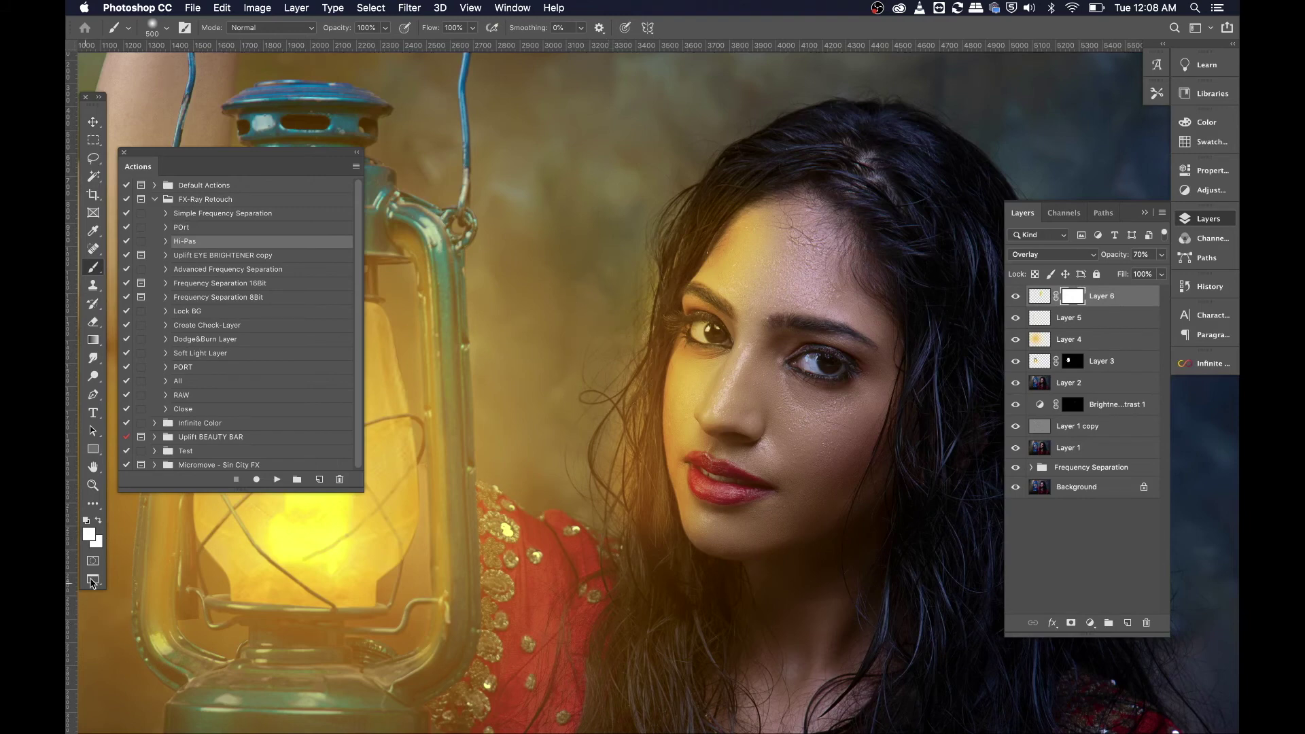
{"action": "left_click", "coordinate": [87, 521]}
{"action": "key", "text": "x"}
{"action": "mouse_move", "coordinate": [629, 264]}
{"action": "left_mouse_down"}
{"action": "mouse_move", "coordinate": [629, 497]}
{"action": "mouse_move", "coordinate": [588, 478]}
{"action": "left_mouse_up"}
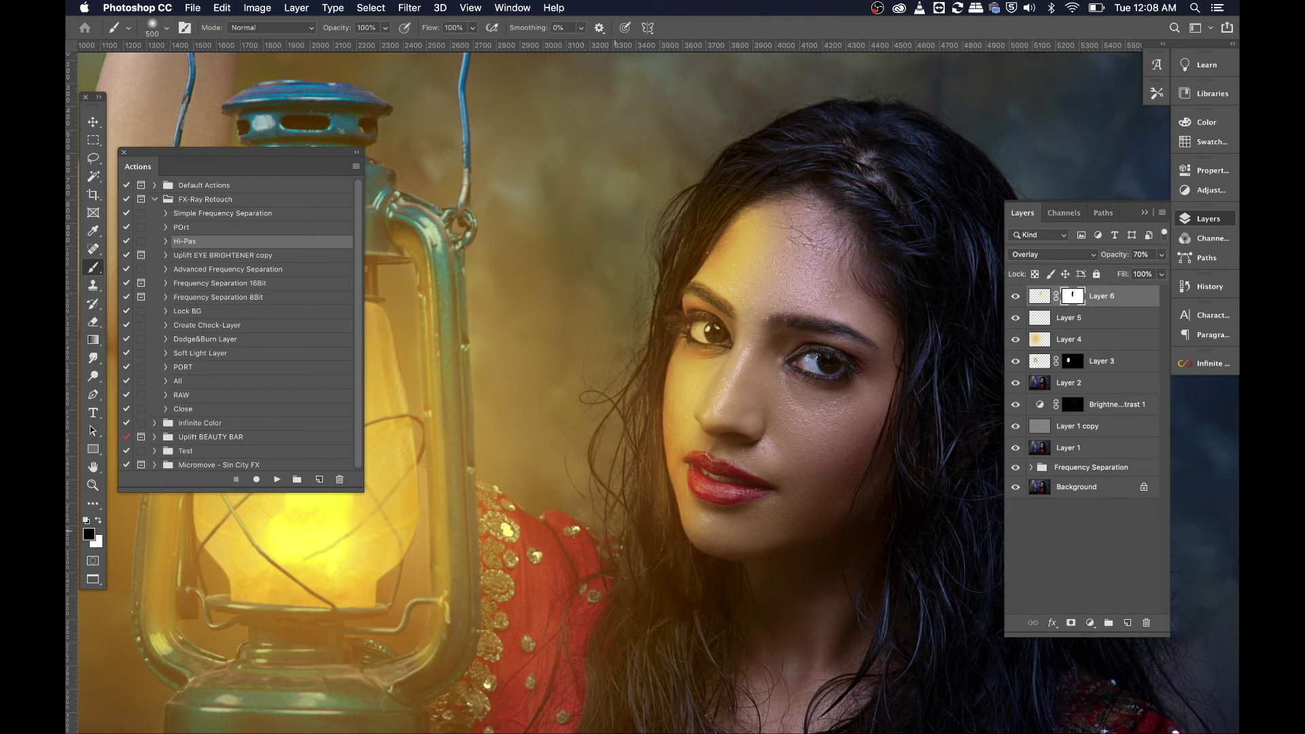
{"action": "mouse_move", "coordinate": [610, 226]}
{"action": "left_mouse_down"}
{"action": "mouse_move", "coordinate": [646, 175]}
{"action": "mouse_move", "coordinate": [685, 155]}
{"action": "mouse_move", "coordinate": [703, 168]}
{"action": "mouse_move", "coordinate": [628, 237]}
{"action": "mouse_move", "coordinate": [590, 386]}
{"action": "mouse_move", "coordinate": [603, 381]}
{"action": "mouse_move", "coordinate": [630, 541]}
{"action": "mouse_move", "coordinate": [583, 476]}
{"action": "mouse_move", "coordinate": [600, 320]}
{"action": "mouse_move", "coordinate": [635, 239]}
{"action": "mouse_move", "coordinate": [737, 152]}
{"action": "mouse_move", "coordinate": [727, 186]}
{"action": "mouse_move", "coordinate": [656, 219]}
{"action": "mouse_move", "coordinate": [716, 151]}
{"action": "left_mouse_up"}
- Restore some of the yellow light on the forehead by painting white on Layer 6's mask at 200 px and 30% opacity
{"action": "key", "text": "x"}
{"action": "key", "text": "bracketleft"}
{"action": "key", "text": "bracketleft"}
{"action": "key", "text": "bracketleft"}
{"action": "key", "text": "bracketleft"}
{"action": "left_click_drag", "start_coordinate": [744, 228], "coordinate": [737, 242]}
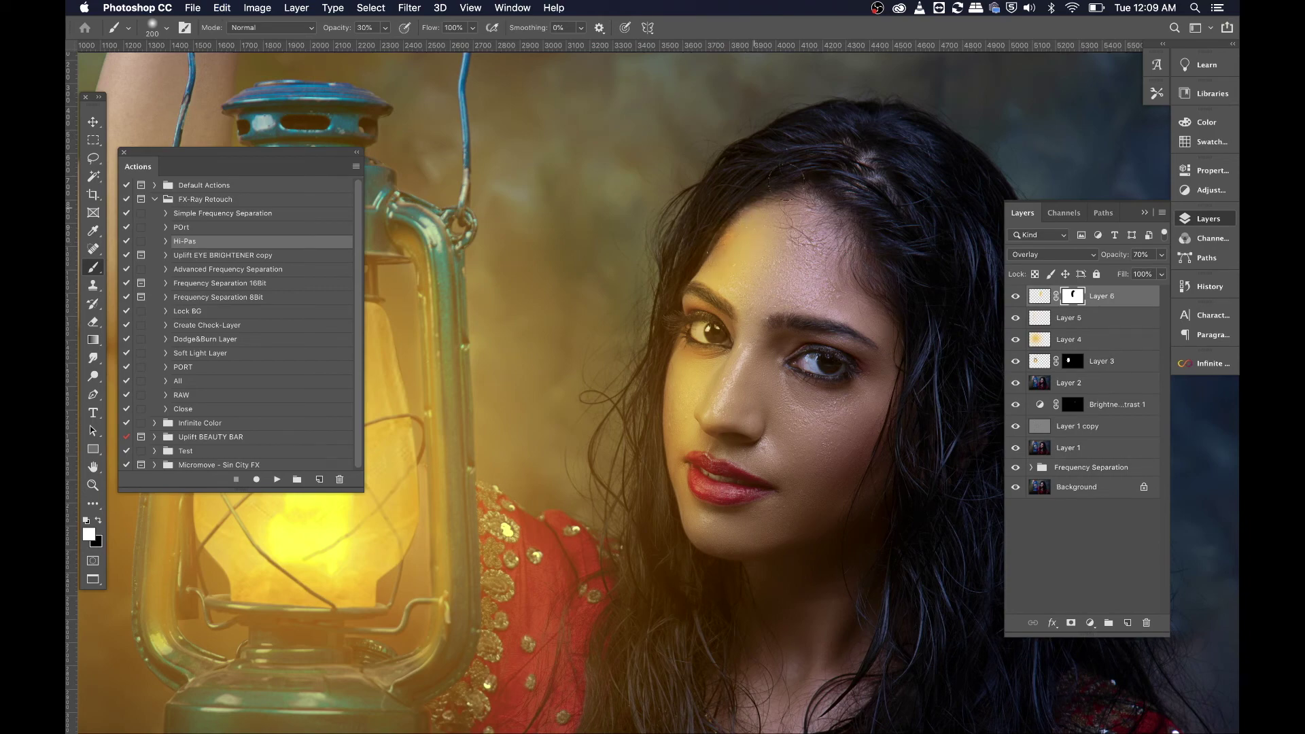
- Target Layer 6's painted content instead of its mask and set the layer's opacity to 60%
{"action": "left_click", "coordinate": [89, 121]}
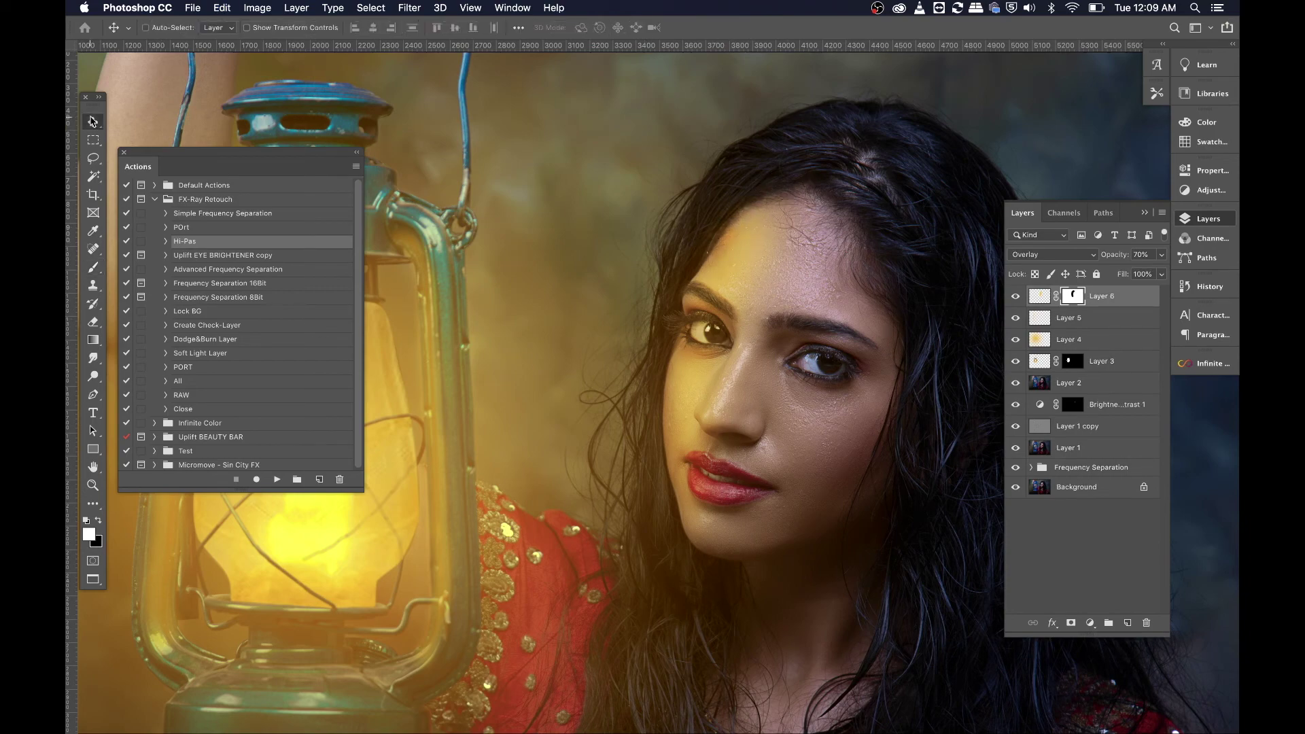
{"action": "key", "text": "super+minus"}
{"action": "key", "text": "super+minus"}
{"action": "key", "text": "super+equal"}
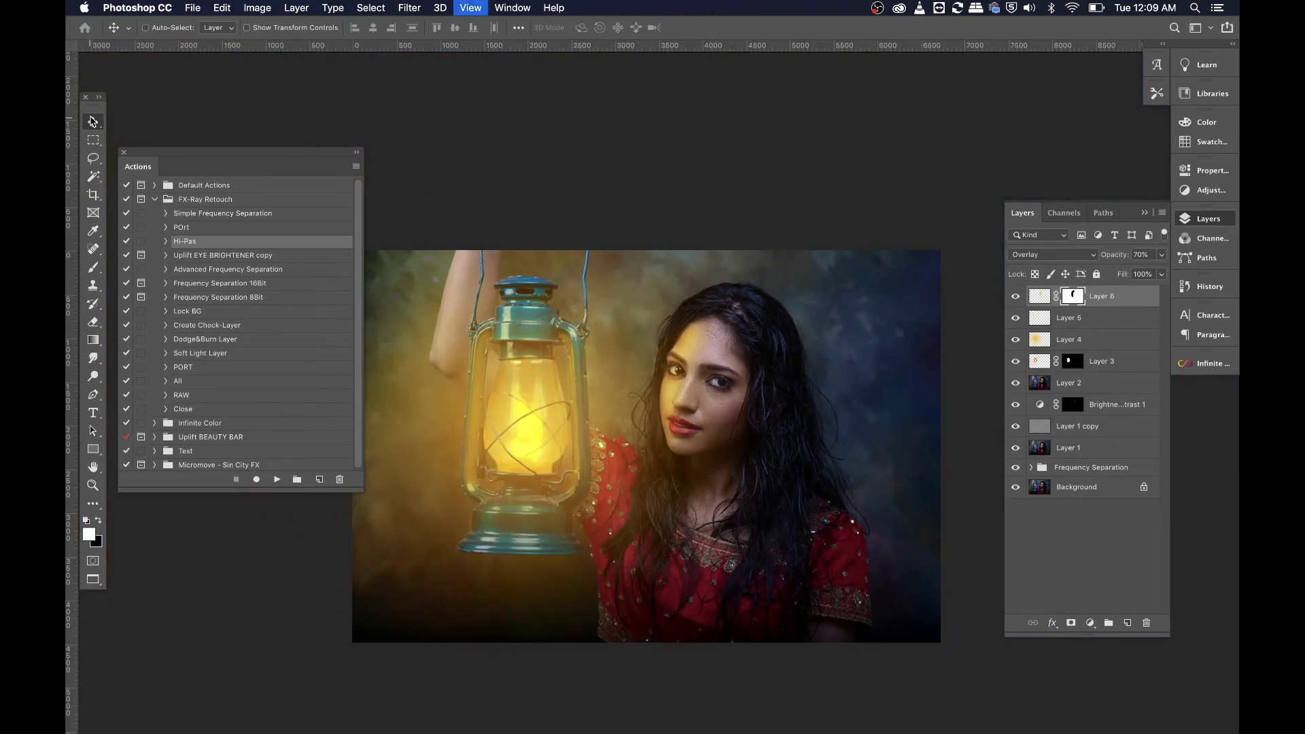
{"action": "left_click", "coordinate": [1041, 298]}
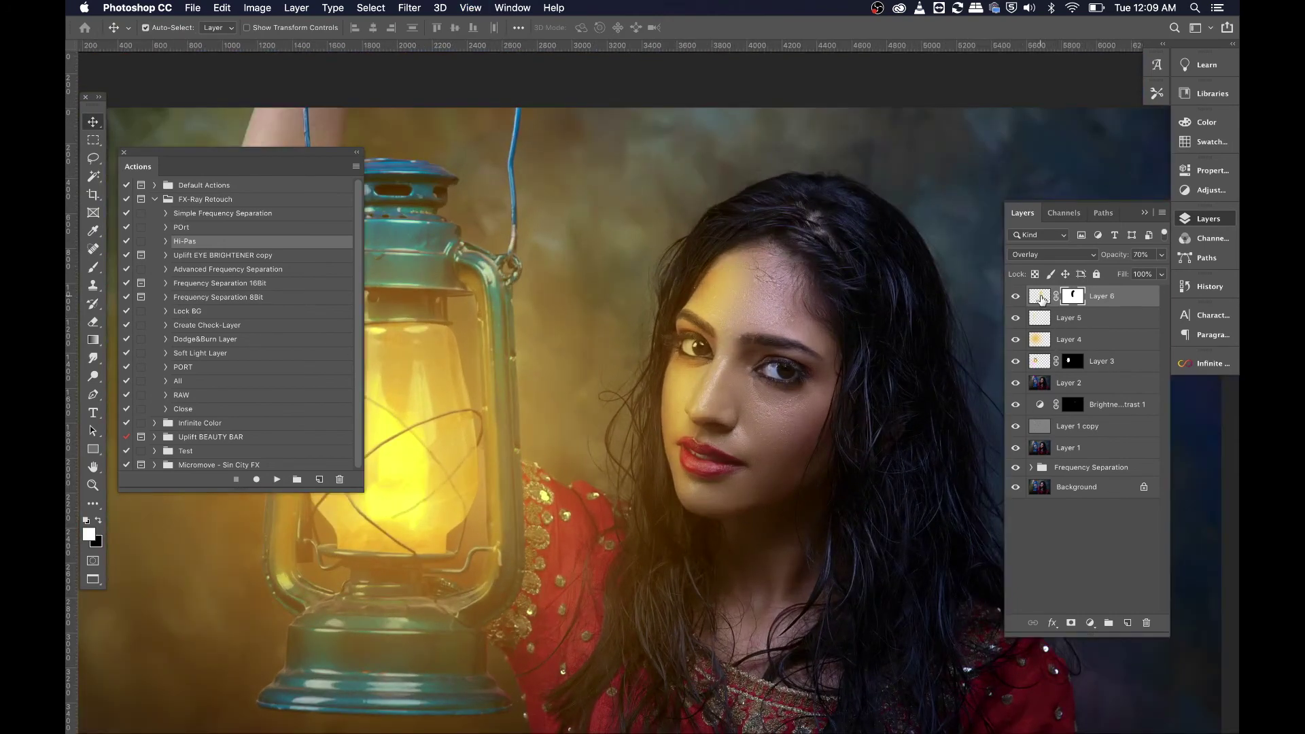
{"action": "key", "text": "4"}
{"action": "key", "text": "5"}
{"action": "key", "text": "7"}
{"action": "key", "text": "6"}
{"action": "key", "text": "7"}
{"action": "key", "text": "6"}
{"action": "key", "text": "super+minus"}
{"action": "key", "text": "super+minus"}
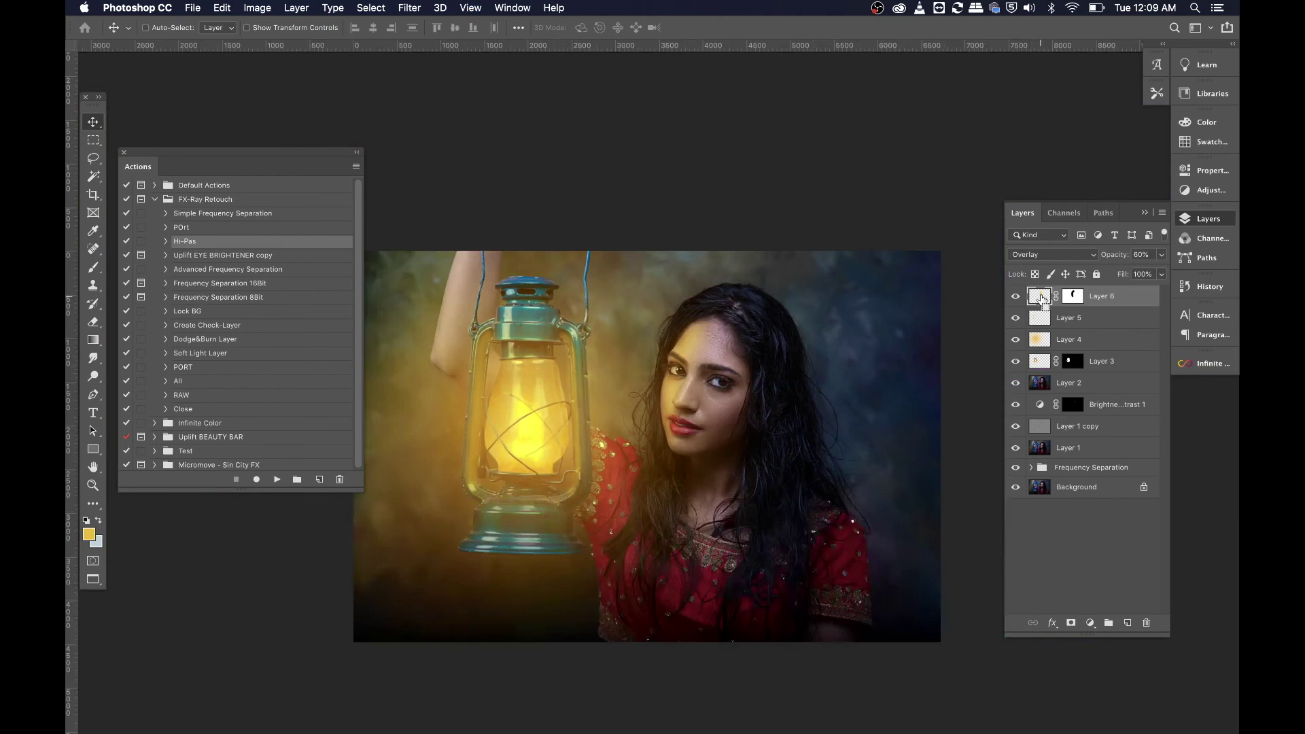
- Reposition and narrow the Actions panel so that it clears the picture
{"action": "key", "text": "super+minus"}
{"action": "key", "text": "super+plus"}
{"action": "key", "text": "super+plus"}
{"action": "key", "text": "super+minus"}
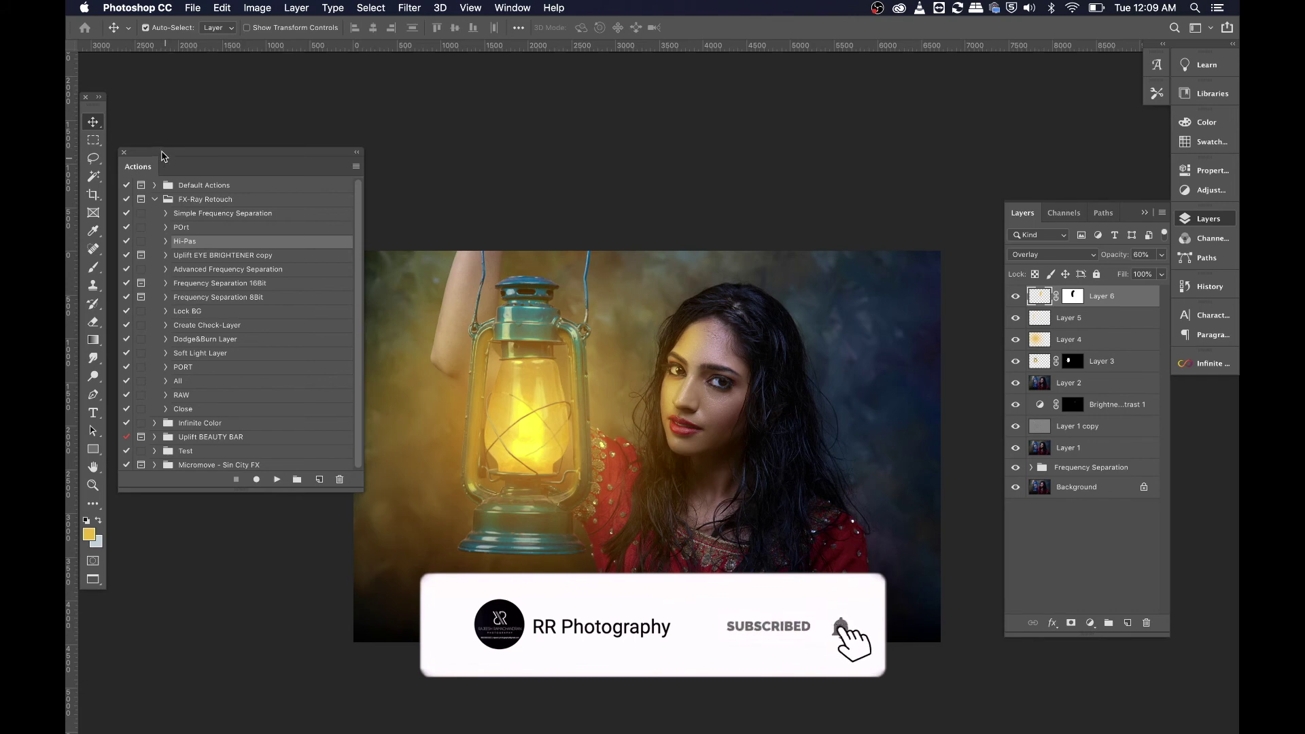
{"action": "left_click_drag", "start_coordinate": [163, 150], "coordinate": [152, 138]}
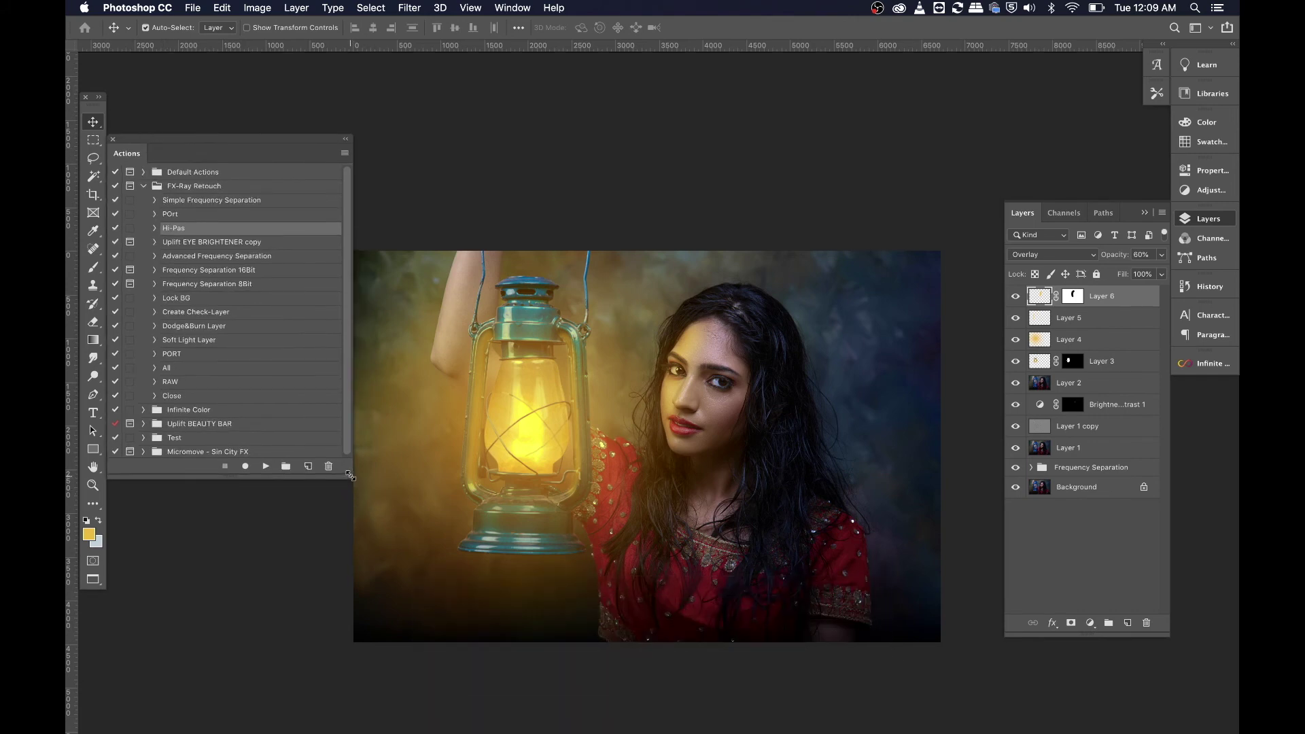
{"action": "left_click_drag", "start_coordinate": [352, 478], "coordinate": [299, 484]}
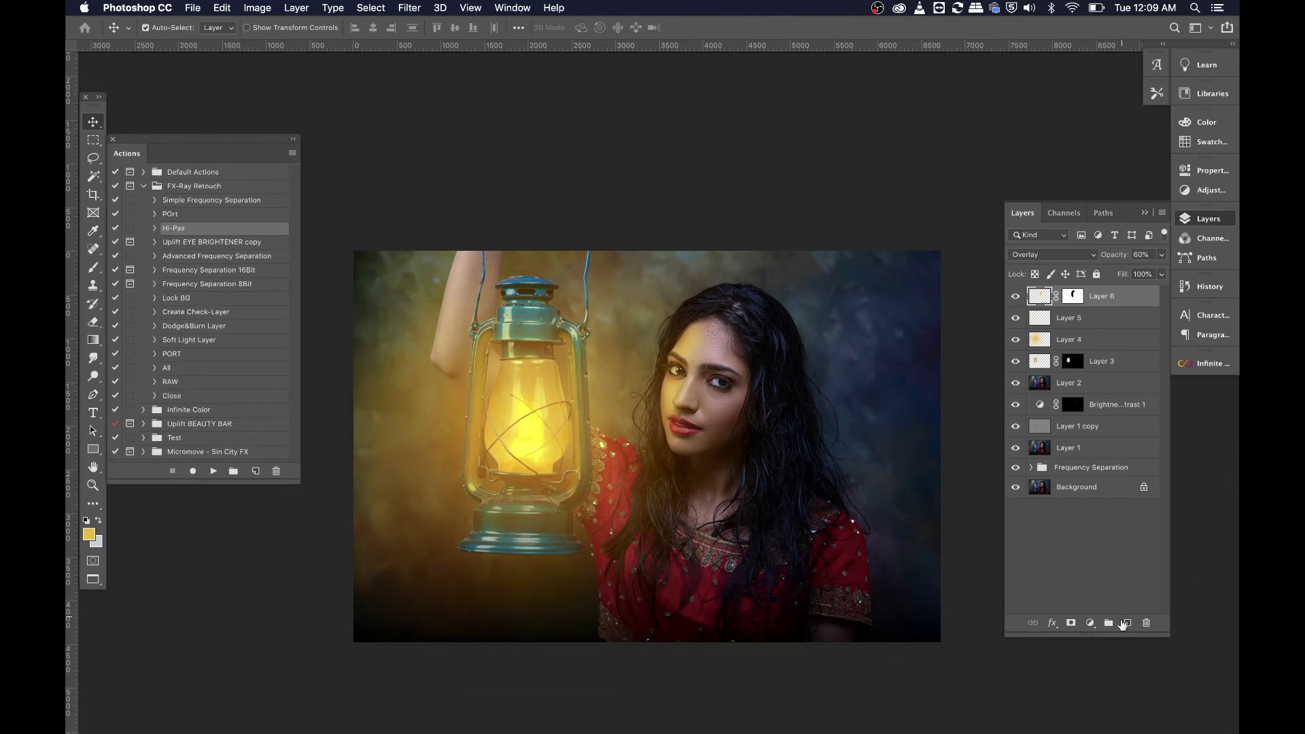
- Add a new layer above Layer 6, fill it with black and set its opacity to 40%
{"action": "left_click", "coordinate": [1126, 623]}
{"action": "left_click", "coordinate": [84, 520]}
{"action": "key", "text": "alt+BackSpace"}
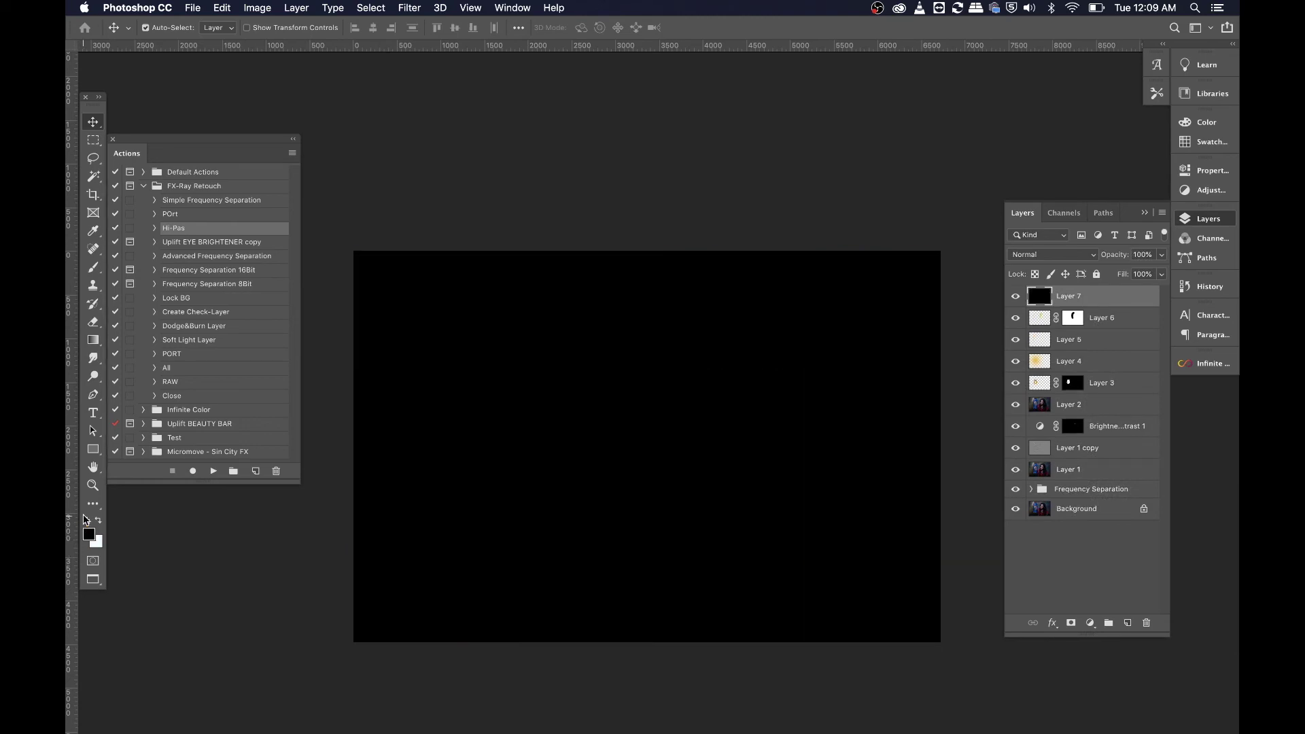
{"action": "key", "text": "4"}
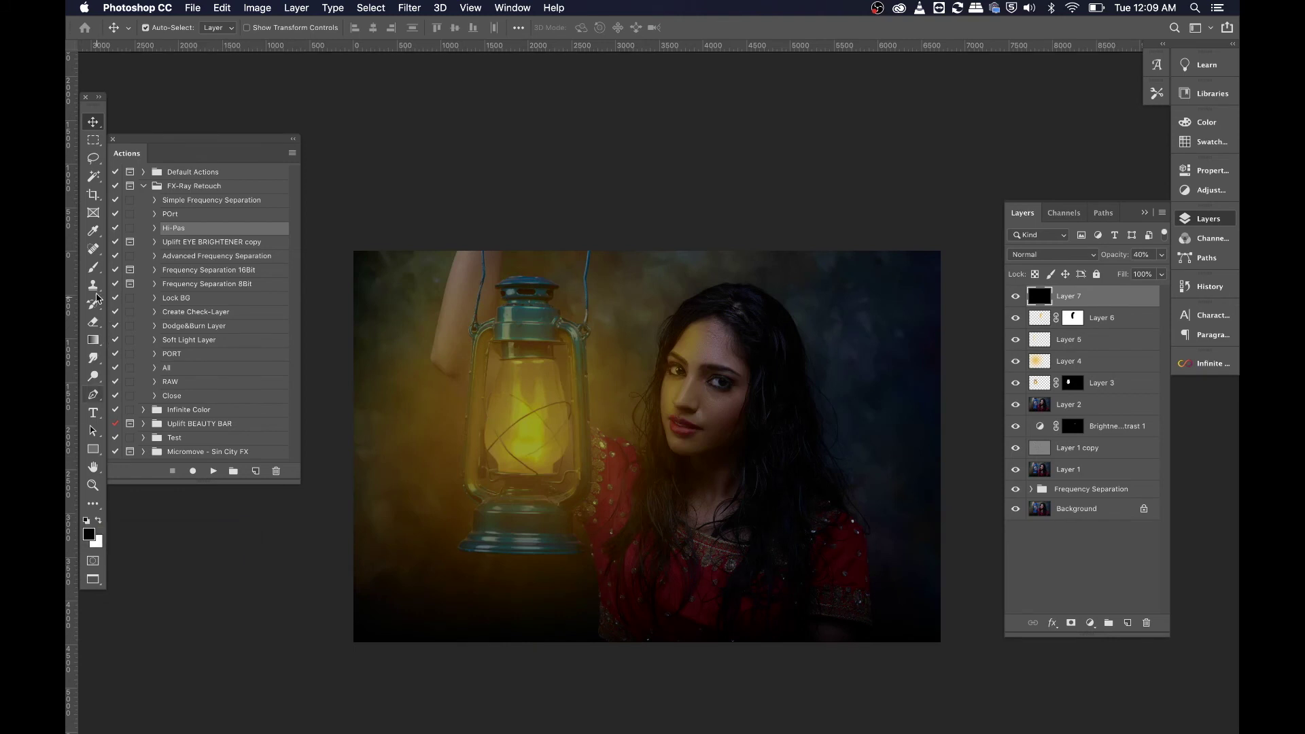
- Erase Layer 7's black over the woman and the lantern with a soft 2800 px eraser, leaving the picture's edges dark
{"action": "key", "text": "e"}
{"action": "key", "text": "bracketright"}
{"action": "key", "text": "bracketright"}
{"action": "key", "text": "bracketright"}
{"action": "key", "text": "bracketright"}
{"action": "key", "text": "bracketright"}
{"action": "key", "text": "bracketright"}
{"action": "key", "text": "bracketright"}
{"action": "key", "text": "bracketright"}
{"action": "key", "text": "bracketright"}
{"action": "key", "text": "bracketright"}
{"action": "key", "text": "bracketright"}
{"action": "key", "text": "bracketright"}
{"action": "key", "text": "bracketright"}
{"action": "key", "text": "bracketright"}
{"action": "key", "text": "bracketright"}
{"action": "key", "text": "bracketright"}
{"action": "key", "text": "bracketright"}
{"action": "key", "text": "bracketright"}
{"action": "key", "text": "bracketright"}
{"action": "key", "text": "bracketright"}
{"action": "key", "text": "bracketright"}
{"action": "key", "text": "bracketright"}
{"action": "key", "text": "bracketright"}
{"action": "key", "text": "bracketright"}
{"action": "key", "text": "bracketright"}
{"action": "key", "text": "bracketright"}
{"action": "key", "text": "bracketright"}
{"action": "left_click", "coordinate": [796, 405]}
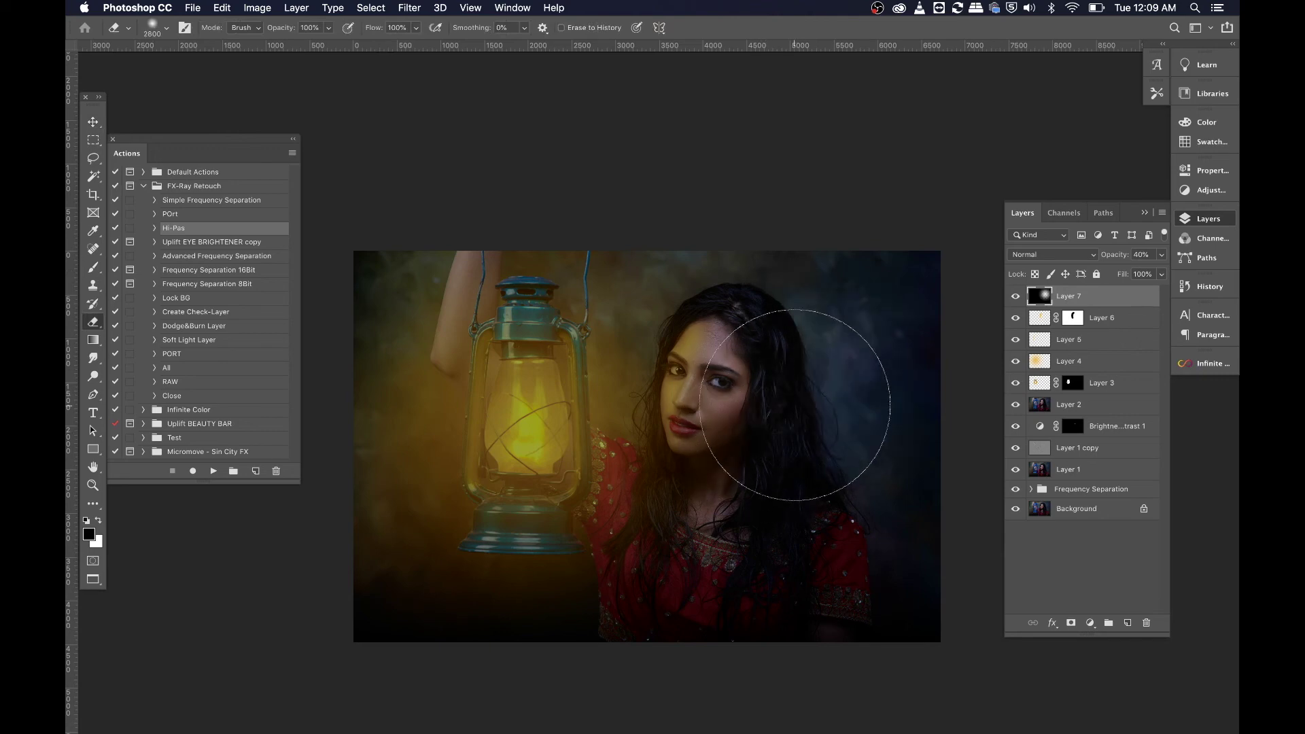
{"action": "left_click_drag", "start_coordinate": [666, 408], "coordinate": [537, 425]}
{"action": "mouse_move", "coordinate": [462, 346]}
{"action": "left_mouse_down"}
{"action": "mouse_move", "coordinate": [476, 508]}
{"action": "mouse_move", "coordinate": [824, 544]}
{"action": "mouse_move", "coordinate": [790, 512]}
{"action": "left_mouse_up"}
{"action": "mouse_move", "coordinate": [739, 450]}
{"action": "left_mouse_down"}
{"action": "mouse_move", "coordinate": [707, 469]}
{"action": "mouse_move", "coordinate": [755, 469]}
{"action": "mouse_move", "coordinate": [801, 510]}
{"action": "left_mouse_up"}
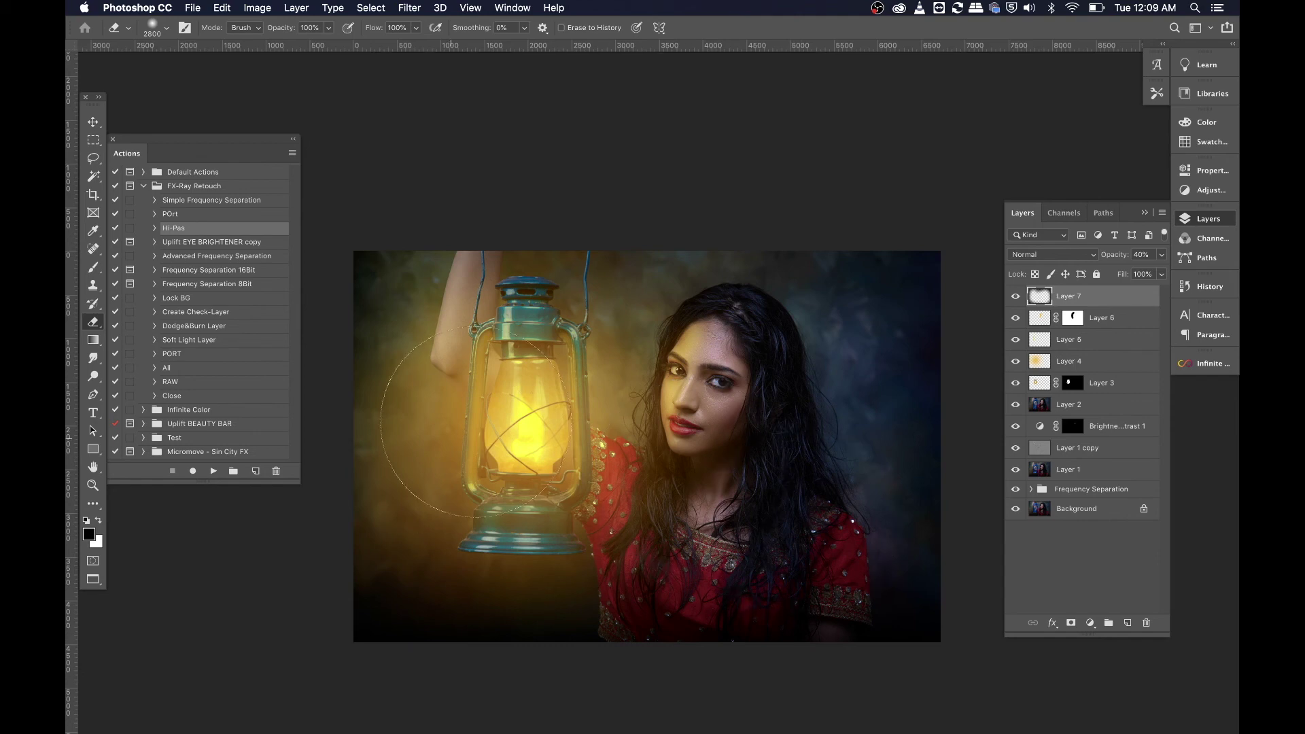
{"action": "left_click", "coordinate": [93, 122]}
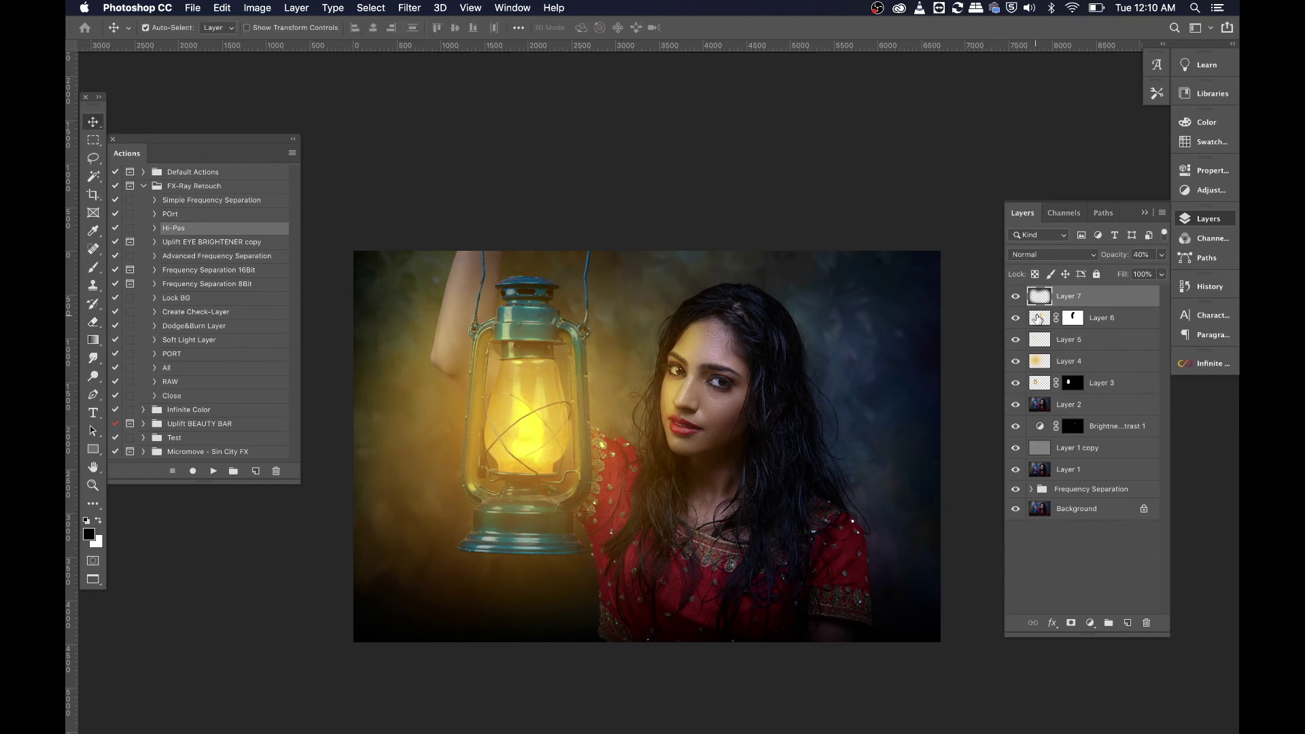
- Compare the image with and without Layer 7 to judge the darkened edges
{"action": "left_click", "coordinate": [1016, 297]}
{"action": "left_click", "coordinate": [1016, 297]}
{"action": "left_click", "coordinate": [1016, 297]}
{"action": "left_click", "coordinate": [1016, 297]}
{"action": "left_click", "coordinate": [1015, 298]}
{"action": "left_click", "coordinate": [1016, 297]}
{"action": "left_click", "coordinate": [1016, 297]}
{"action": "left_click", "coordinate": [1016, 297]}
{"action": "left_click", "coordinate": [1016, 297]}
{"action": "left_click", "coordinate": [1016, 297]}
- Soften Layer 7's erased edges with a stronger Gaussian Blur and compare the image with and without the layer
{"action": "left_click", "coordinate": [445, 7]}
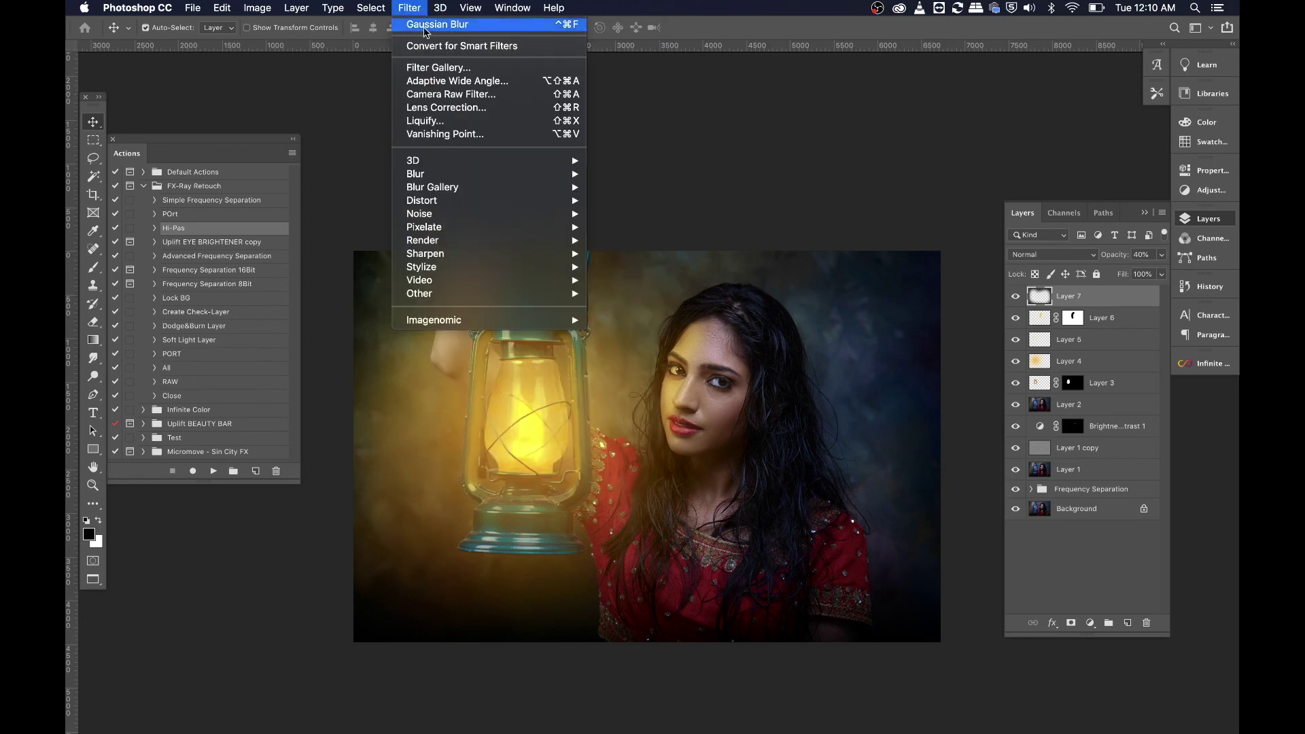
{"action": "mouse_move", "coordinate": [449, 163]}
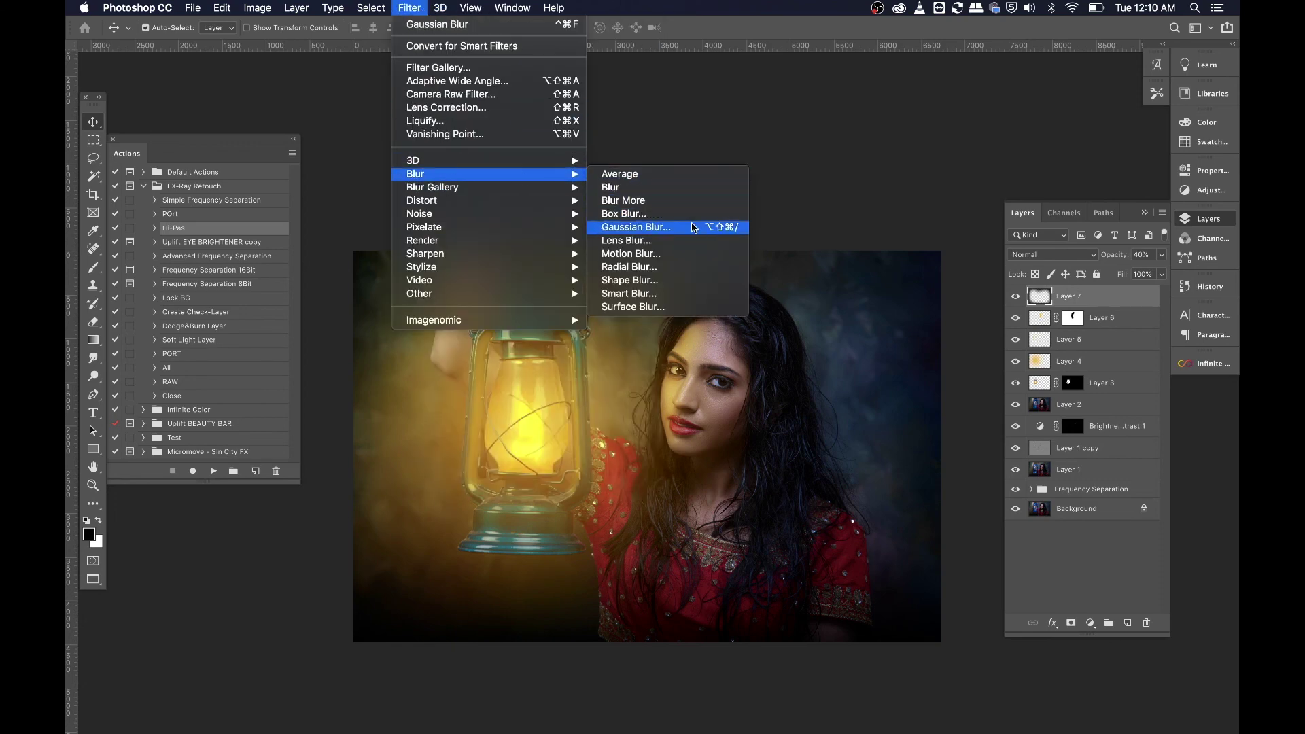
{"action": "left_click", "coordinate": [693, 228]}
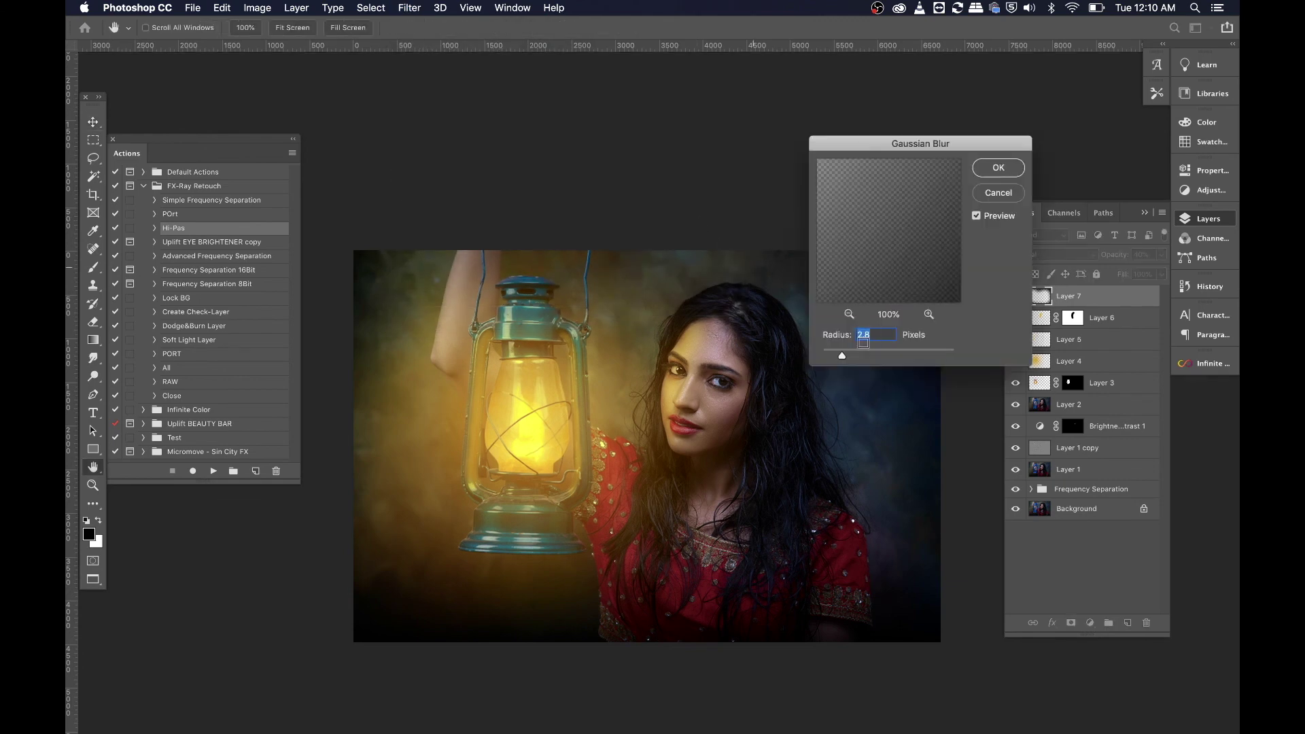
{"action": "left_click_drag", "start_coordinate": [843, 361], "coordinate": [877, 365]}
{"action": "left_click_drag", "start_coordinate": [893, 366], "coordinate": [892, 366]}
{"action": "left_click", "coordinate": [998, 168]}
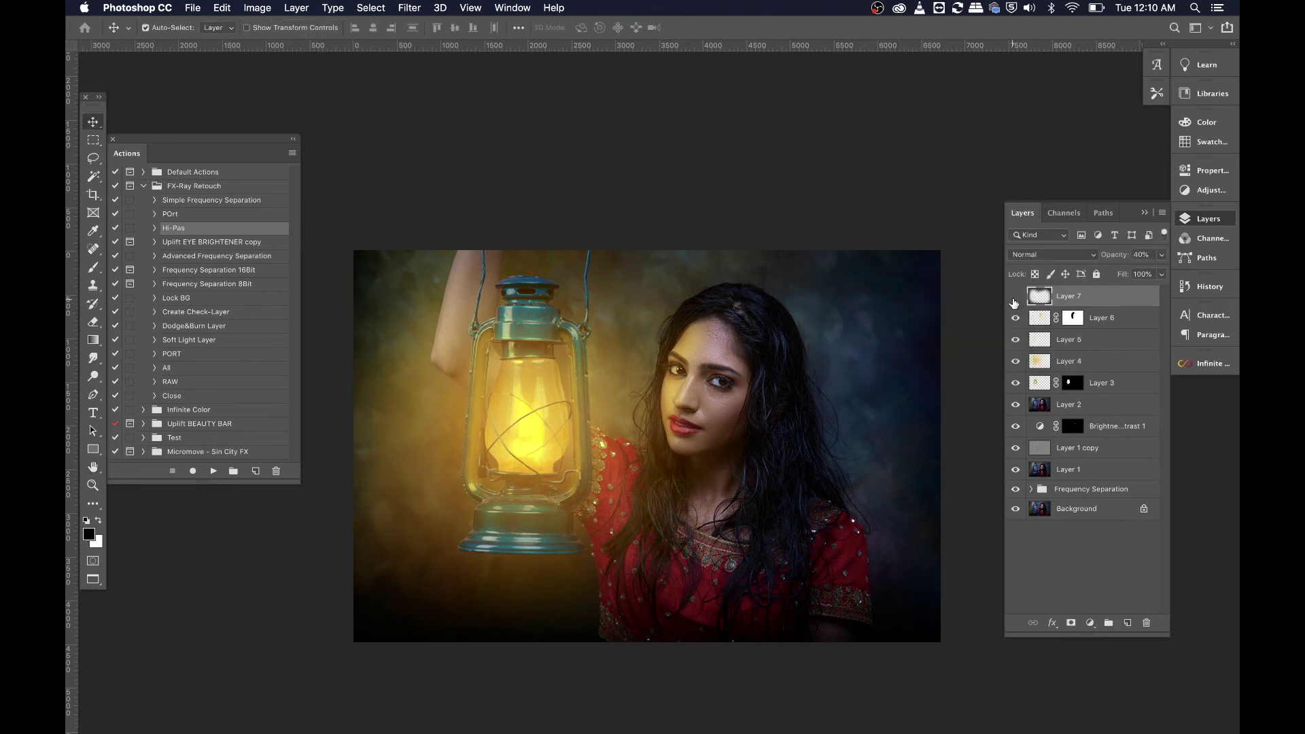
{"action": "left_click", "coordinate": [1015, 297]}
{"action": "left_click", "coordinate": [1015, 297]}
{"action": "left_click", "coordinate": [1015, 297]}
- Duplicate the Color Tone group from _M4A4143-2.psd into the Untitled-1 document
{"action": "key", "text": "shift+f"}
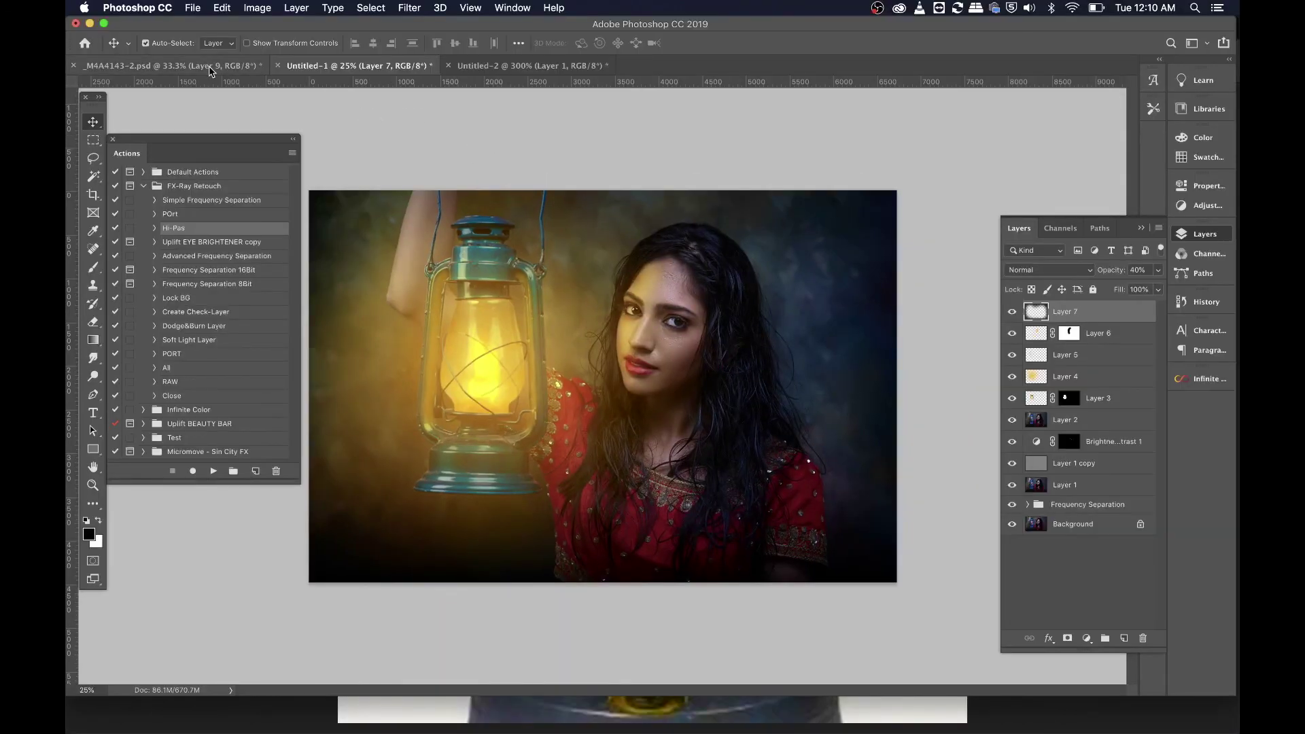
{"action": "left_click", "coordinate": [211, 66]}
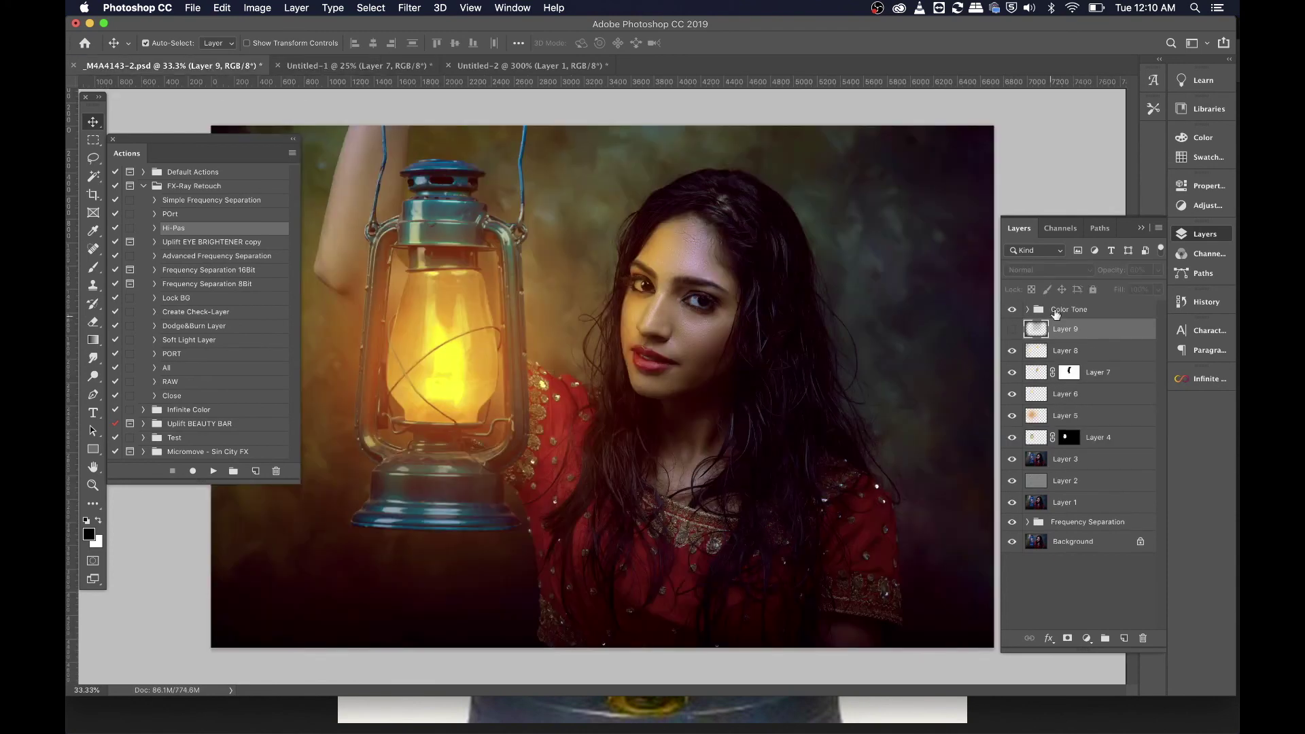
{"action": "left_click", "coordinate": [1060, 311]}
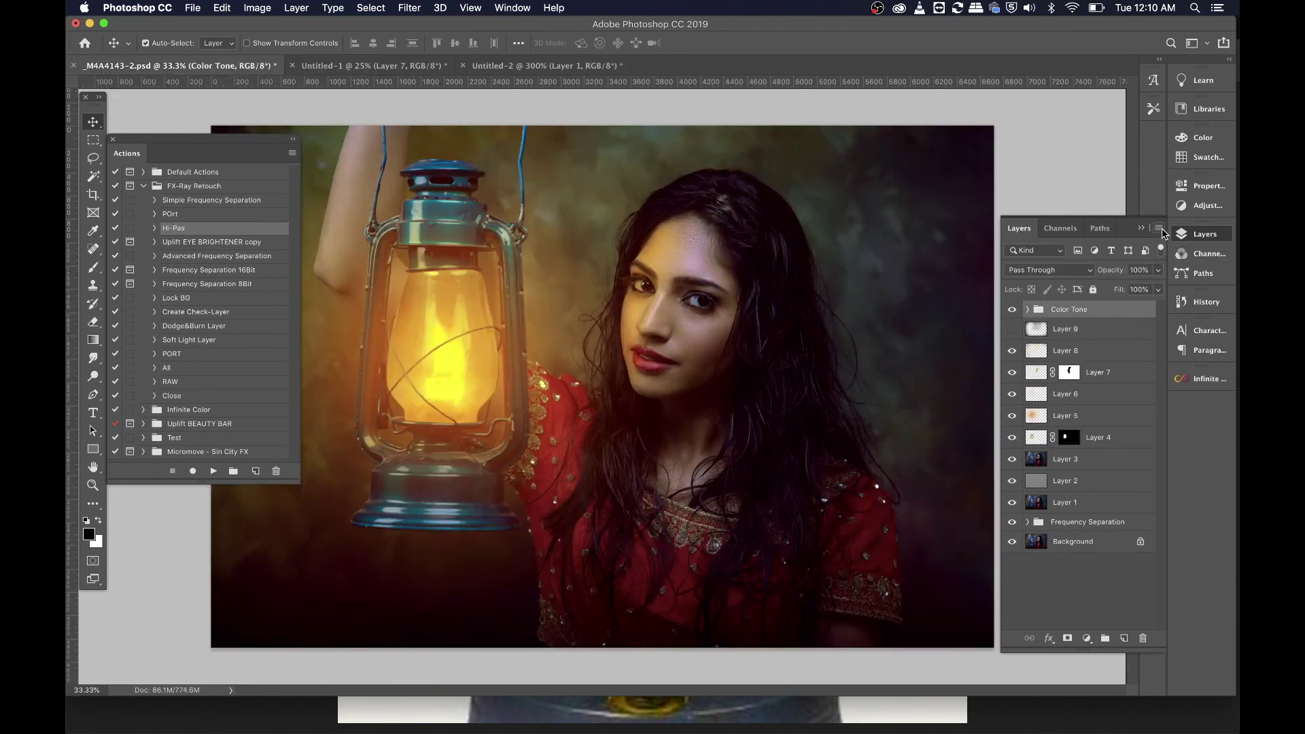
{"action": "left_click", "coordinate": [1159, 229]}
{"action": "left_click", "coordinate": [1006, 270]}
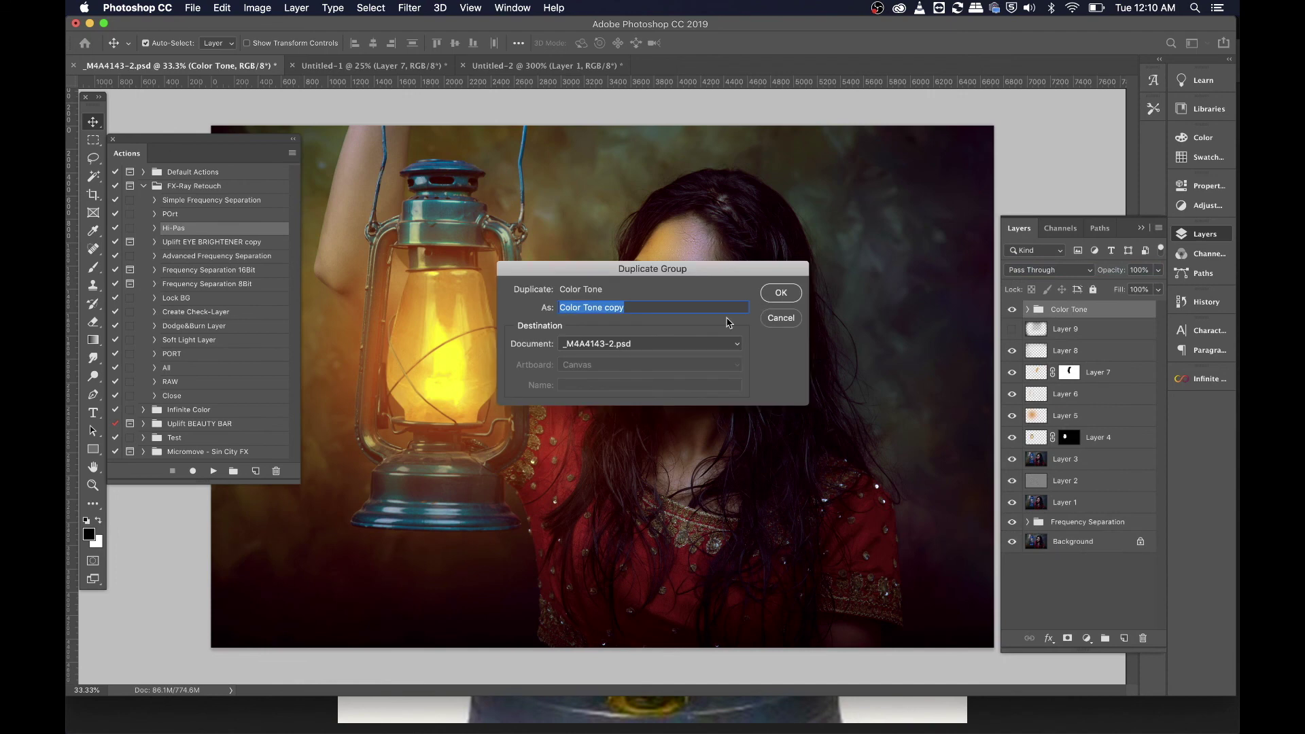
{"action": "left_click", "coordinate": [648, 353]}
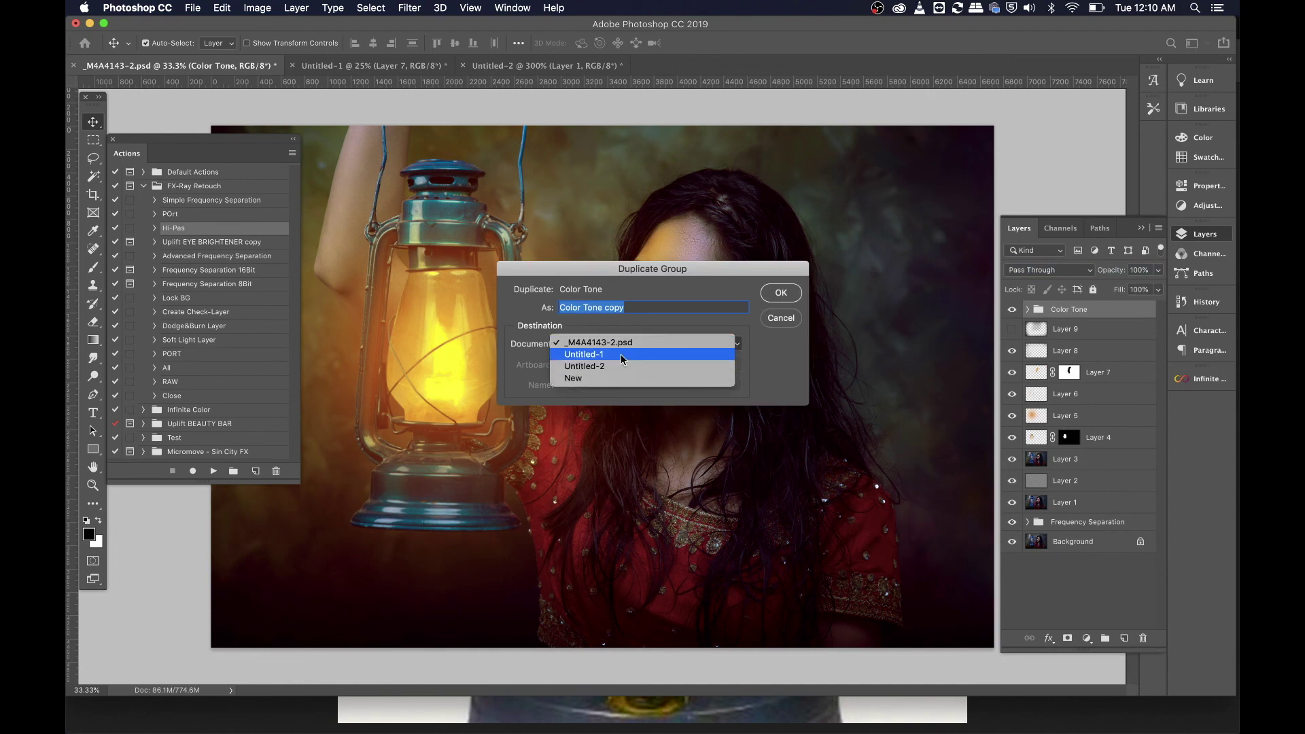
{"action": "left_click", "coordinate": [622, 355]}
{"action": "left_click", "coordinate": [781, 293]}
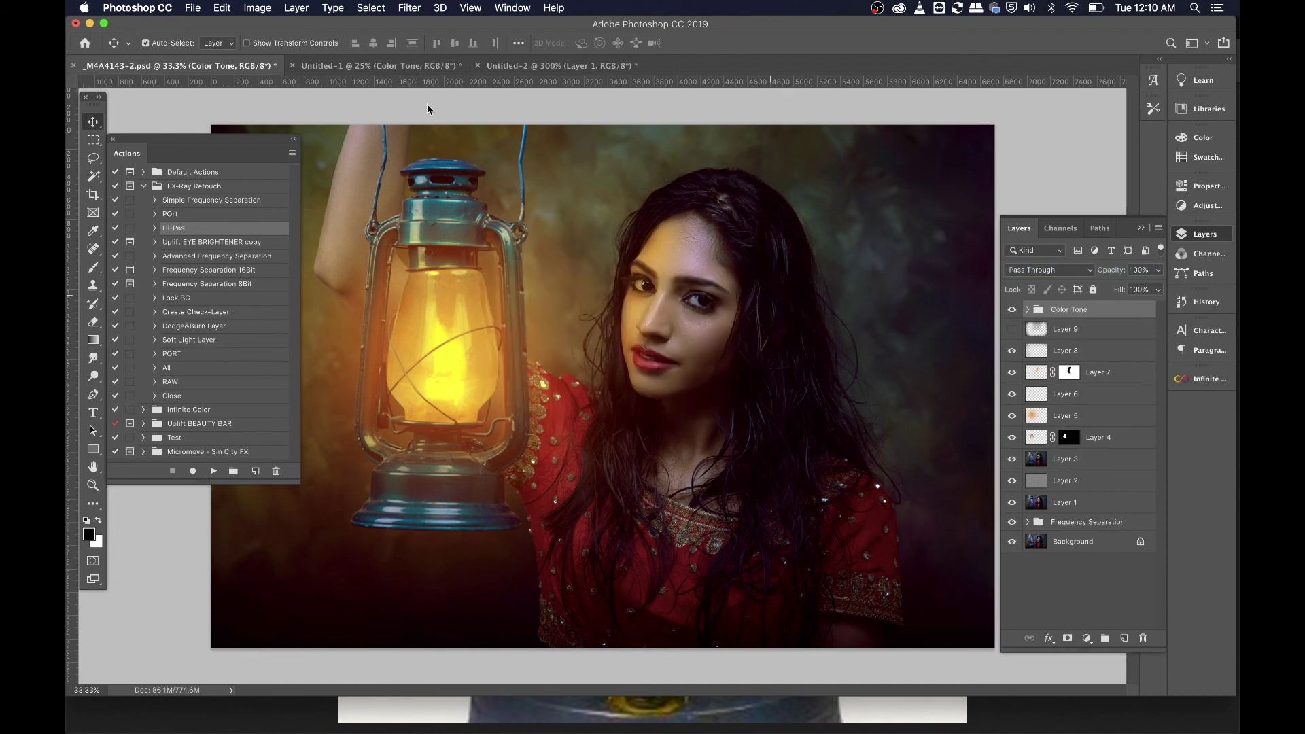
- Compare the toned result in Untitled-1 with the reference version in _M4A4143-2.psd, including a closer view of Untitled-1
{"action": "left_click", "coordinate": [293, 67]}
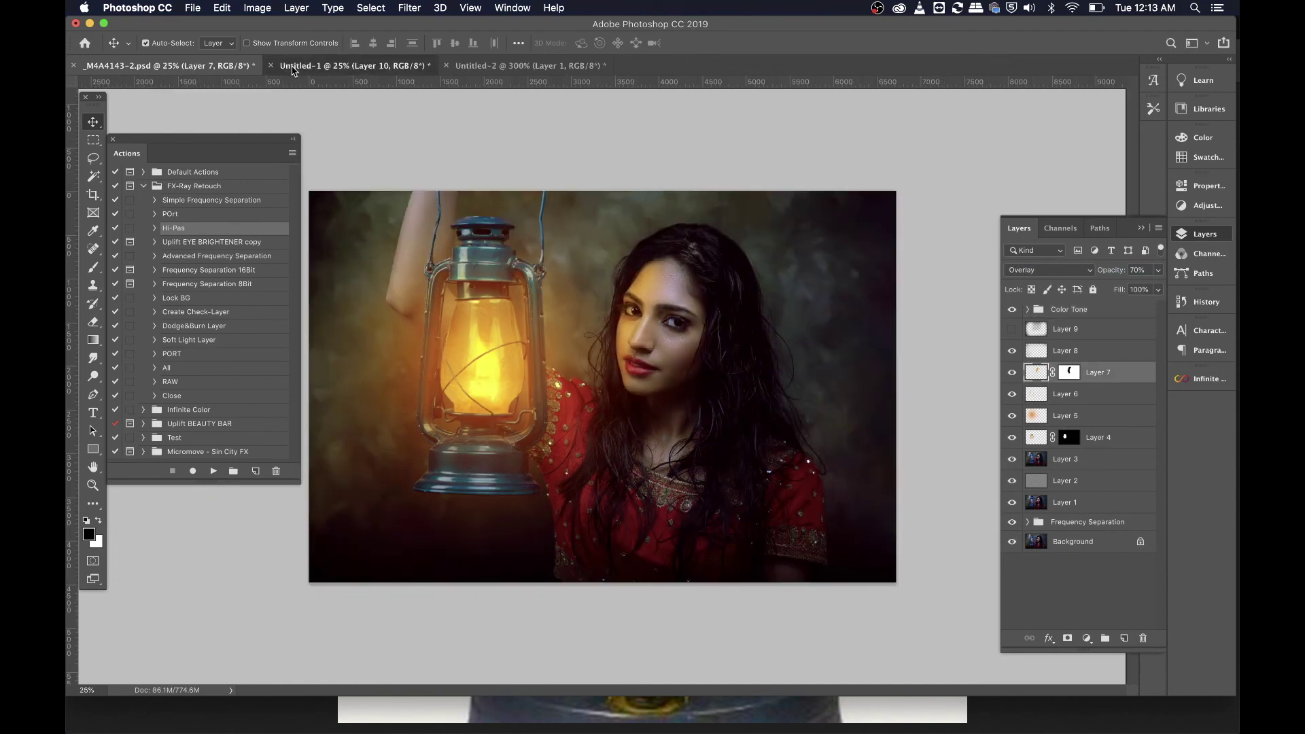
{"action": "left_click", "coordinate": [209, 66]}
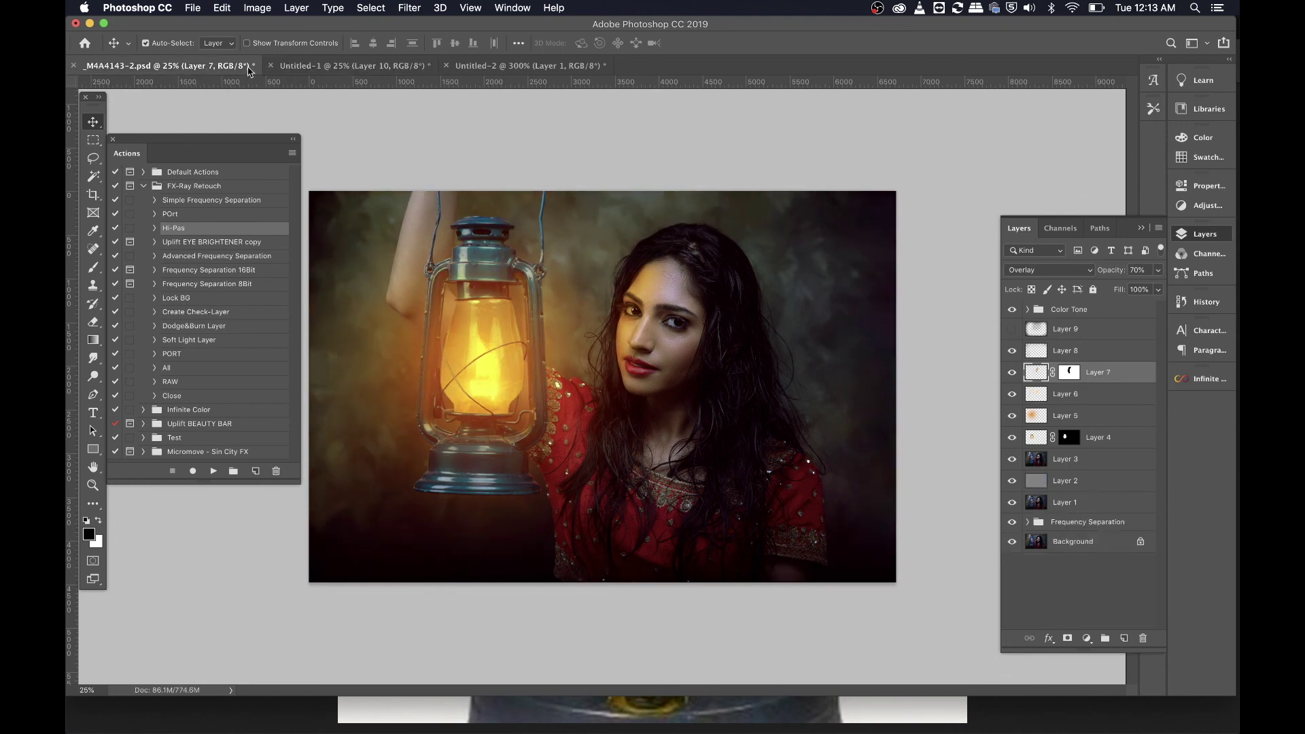
{"action": "left_click", "coordinate": [310, 67]}
{"action": "left_click", "coordinate": [215, 67]}
{"action": "left_click", "coordinate": [300, 68]}
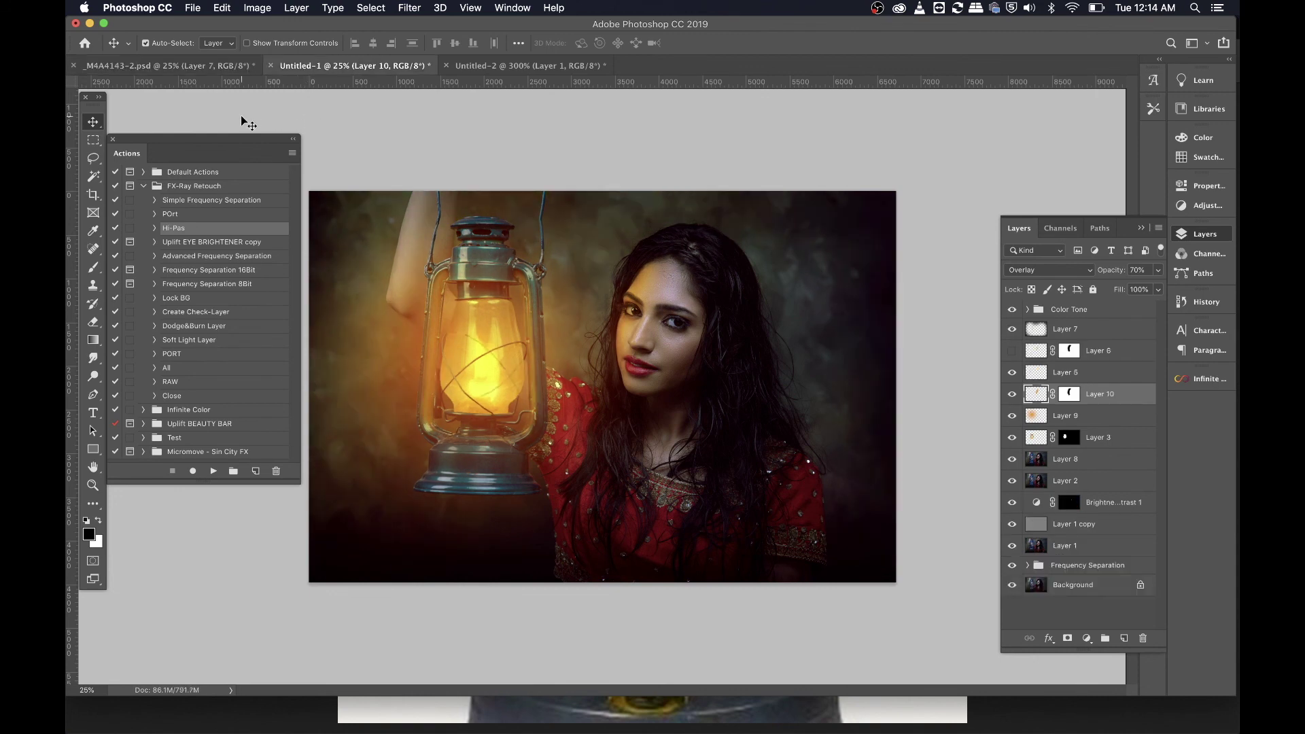
{"action": "key", "text": "super+plus"}
{"action": "key", "text": "super+plus"}
{"action": "key", "text": "super+minus"}
{"action": "key", "text": "super+minus"}
{"action": "key", "text": "super+equal"}
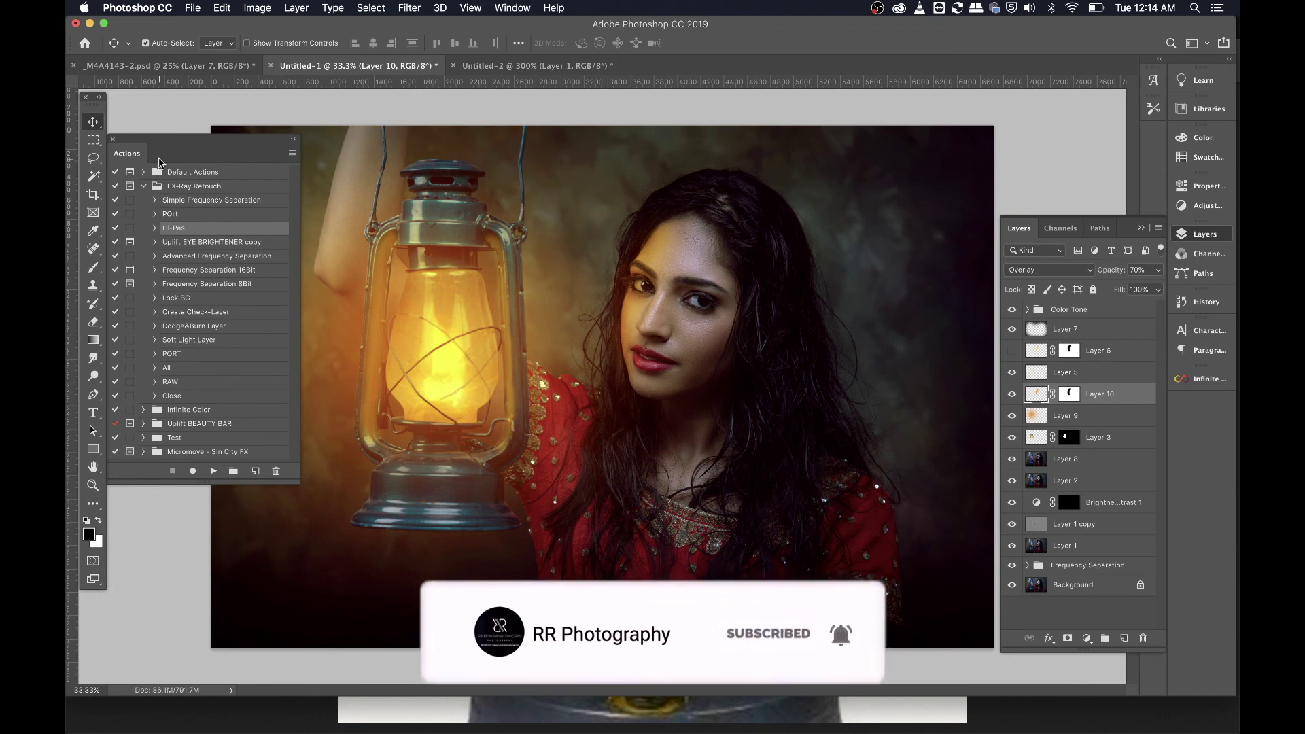
{"action": "key", "text": "super+minus"}
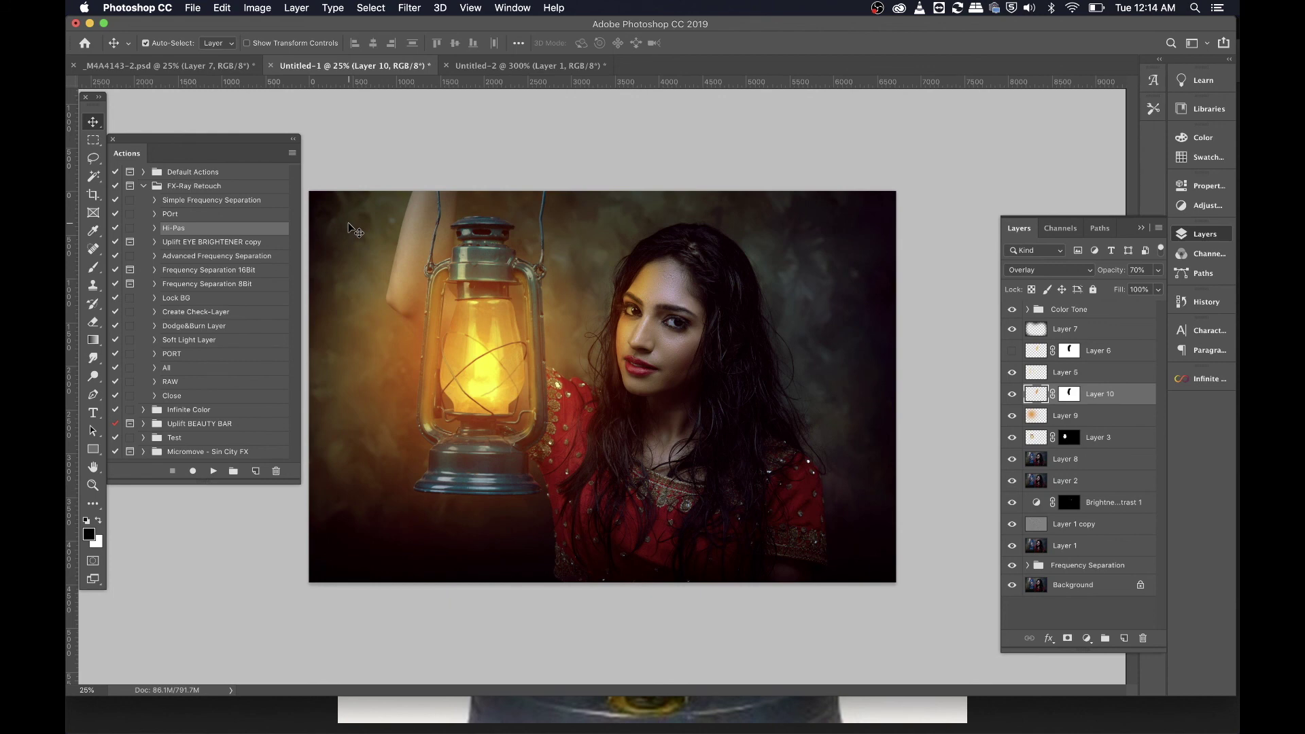
{"action": "left_click", "coordinate": [204, 66]}
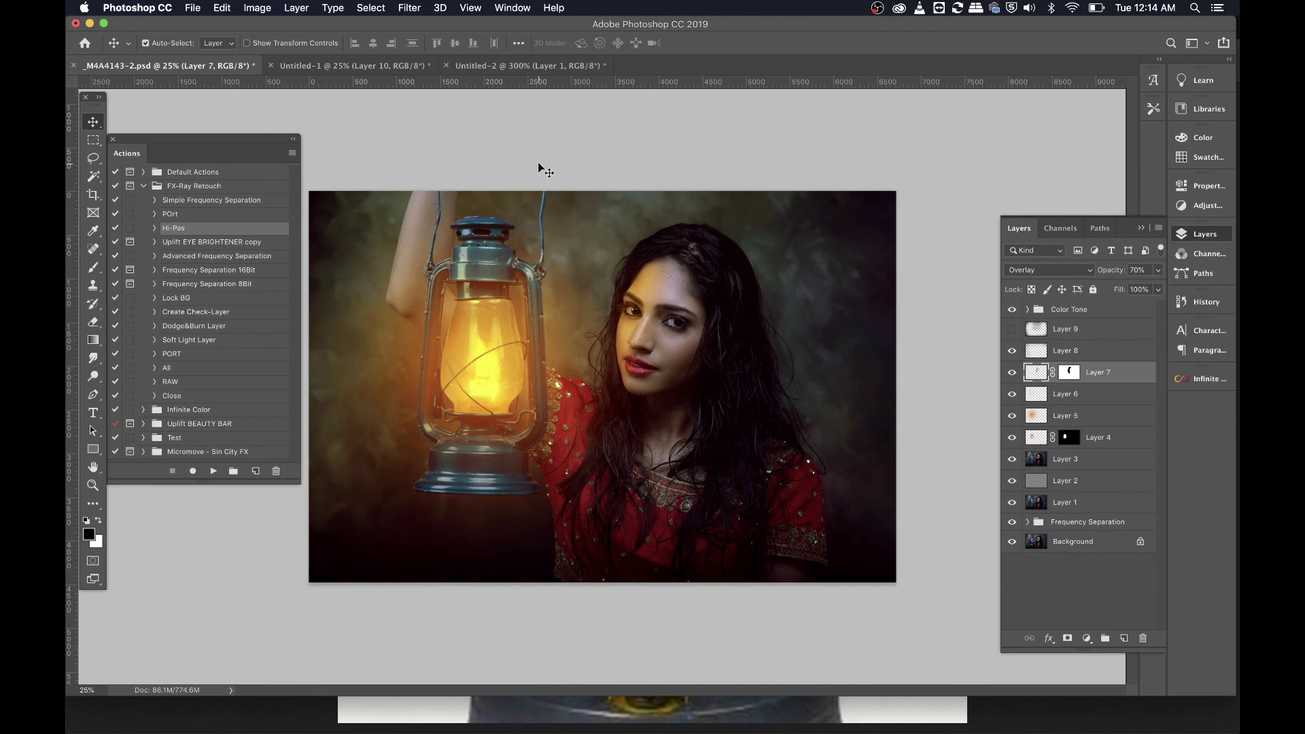
{"action": "left_click", "coordinate": [362, 70]}
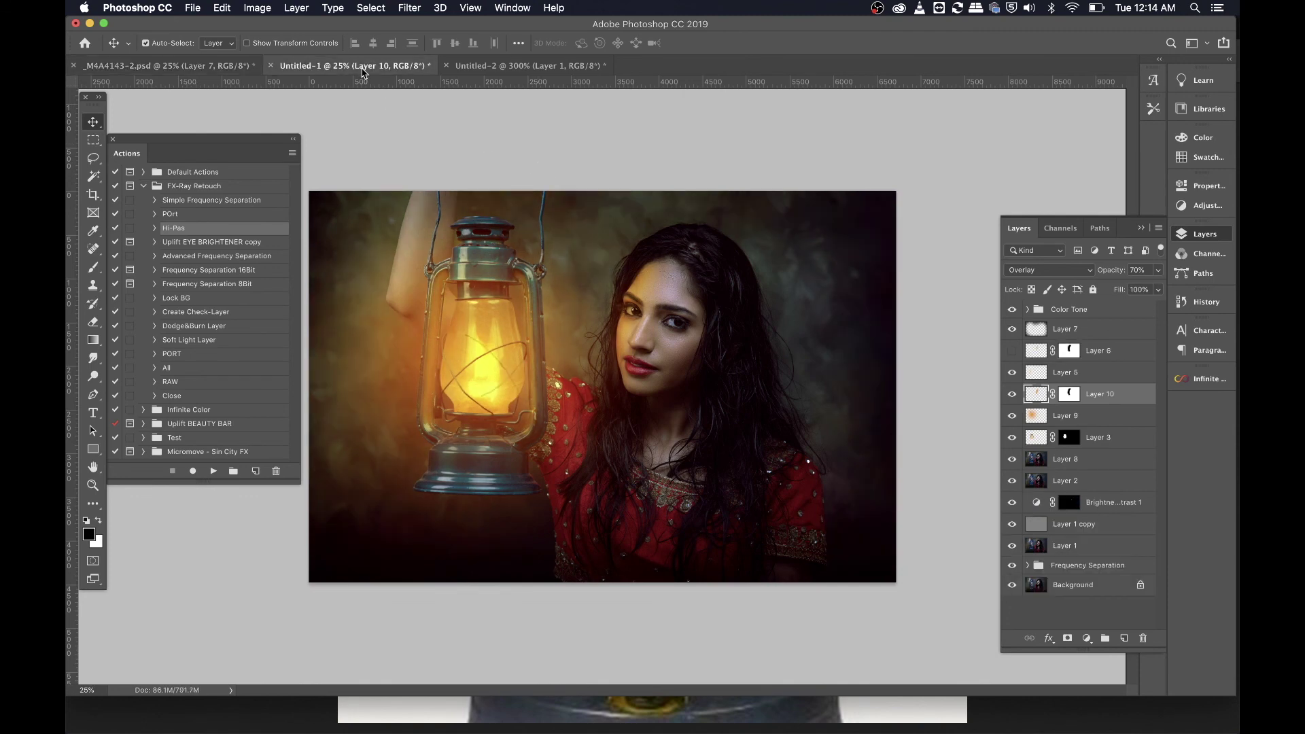
- Inspect the finished Untitled-1 composite enlarged in full-screen mode without the interface
{"action": "key", "text": "super+equal"}
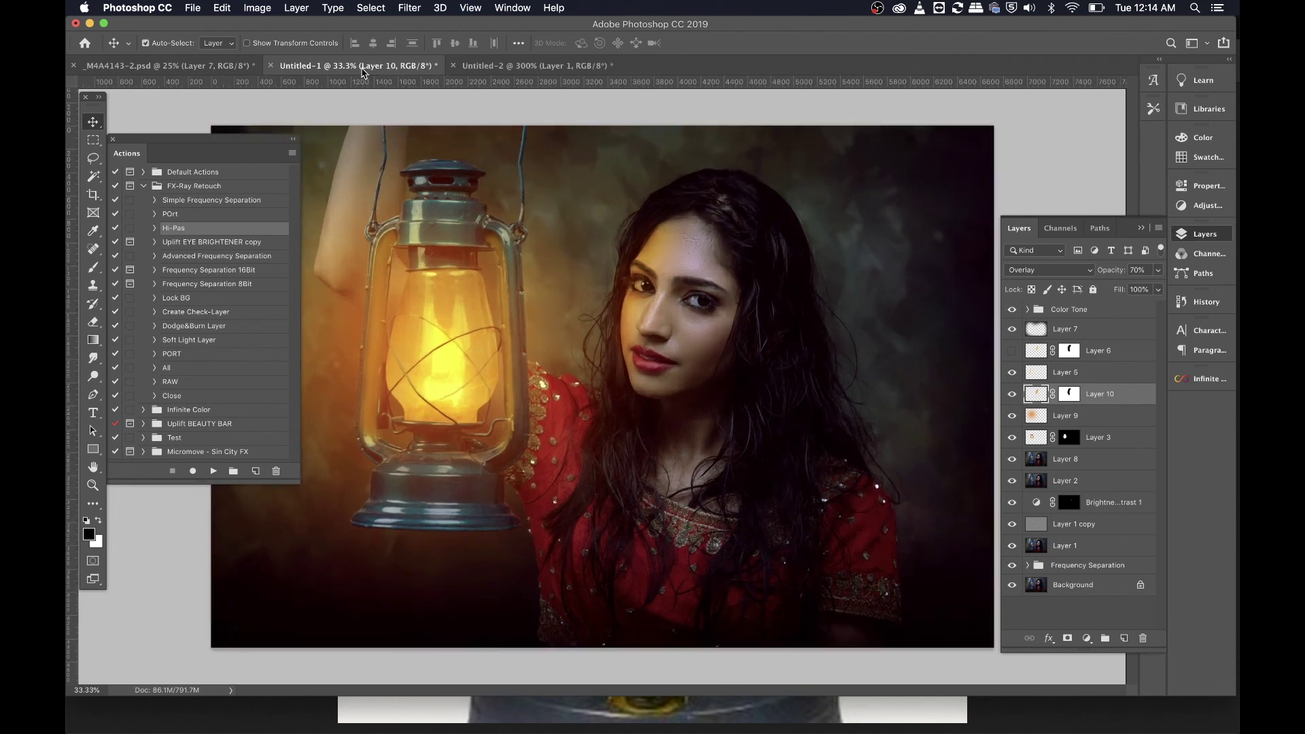
{"action": "key", "text": "super+minus"}
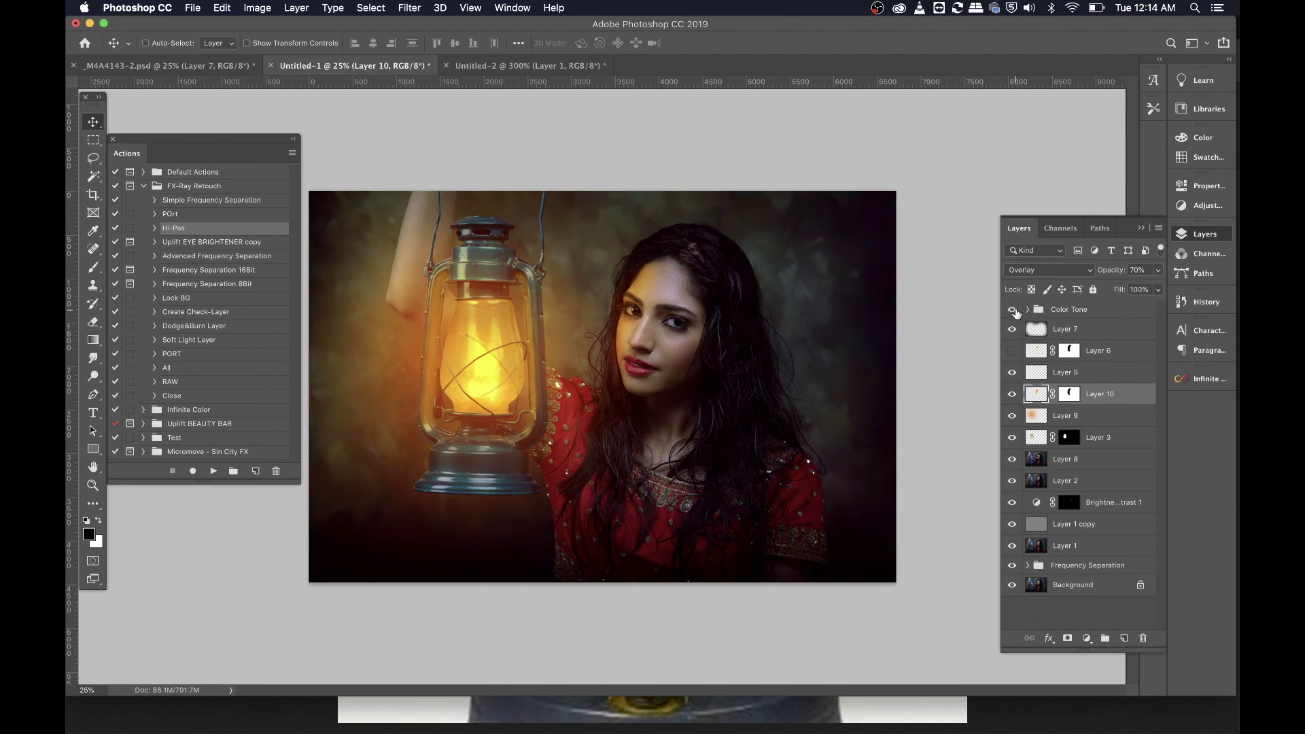
{"action": "key", "text": "super+plus"}
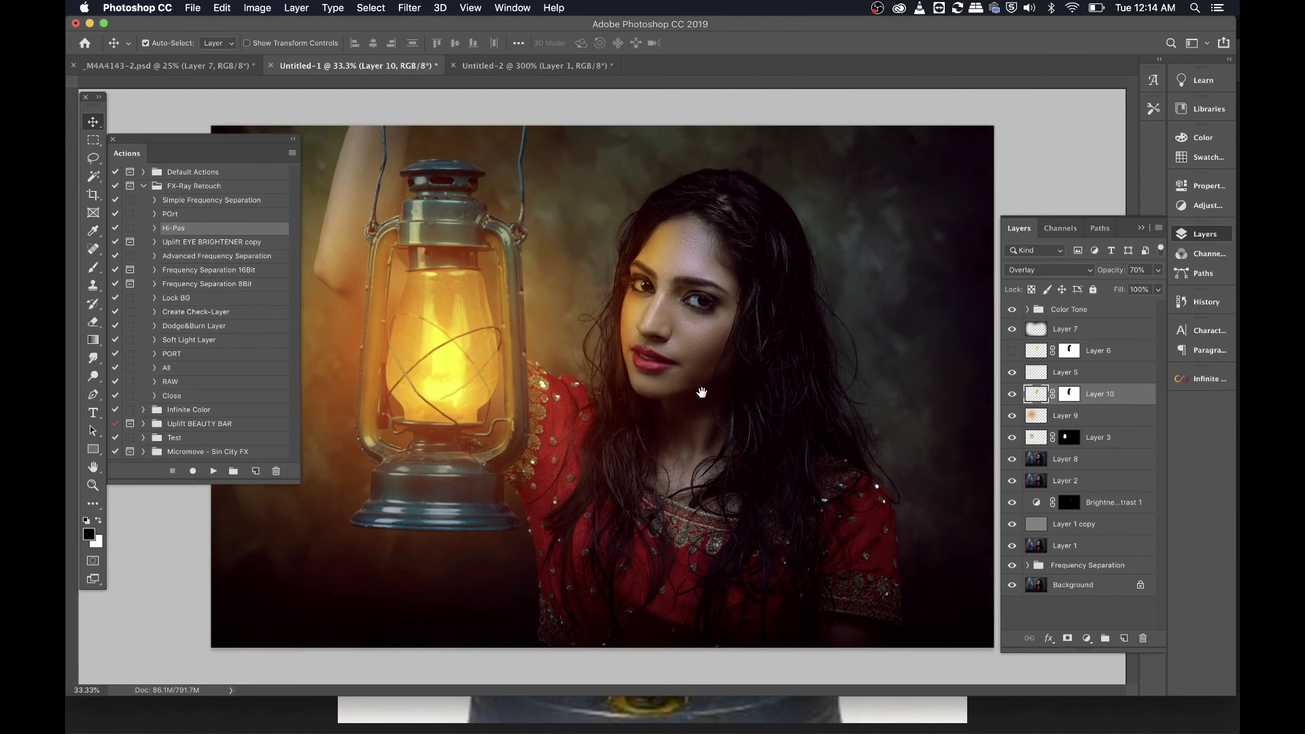
{"action": "key", "text": "f"}
{"action": "key", "text": "f"}
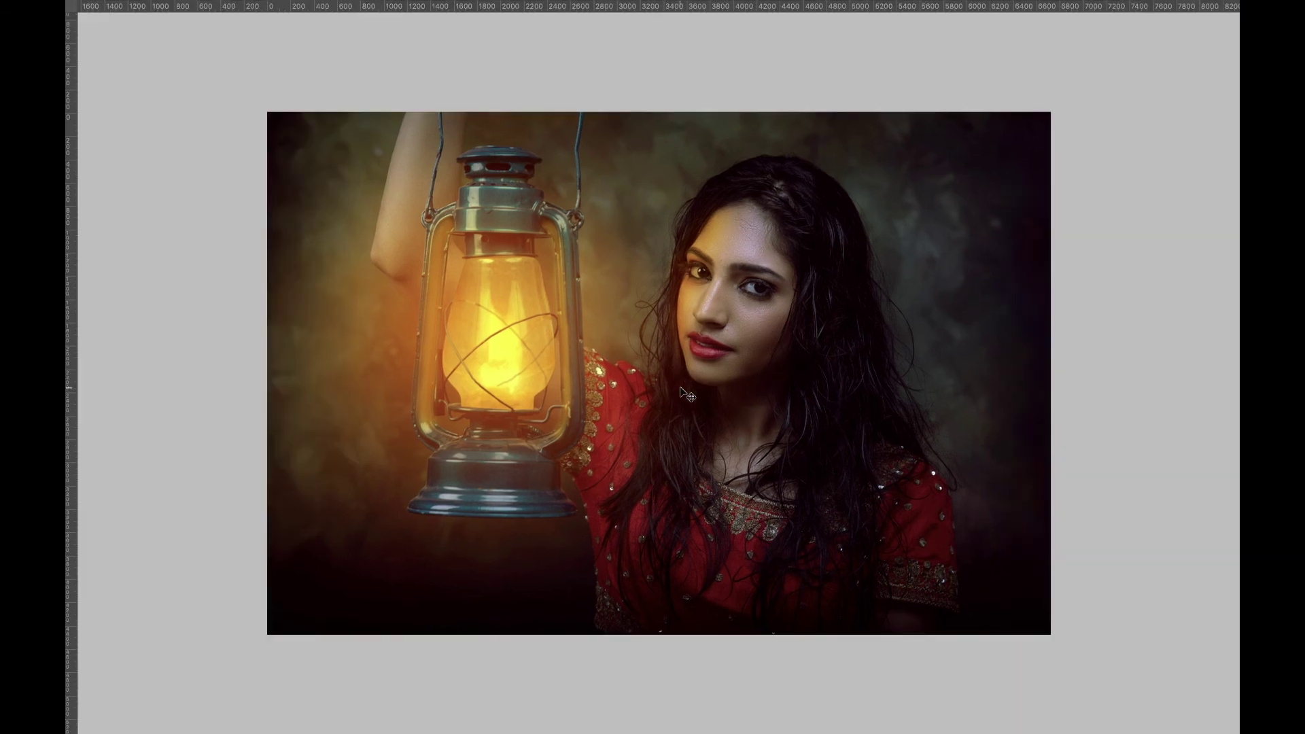
{"action": "key", "text": "super+plus"}
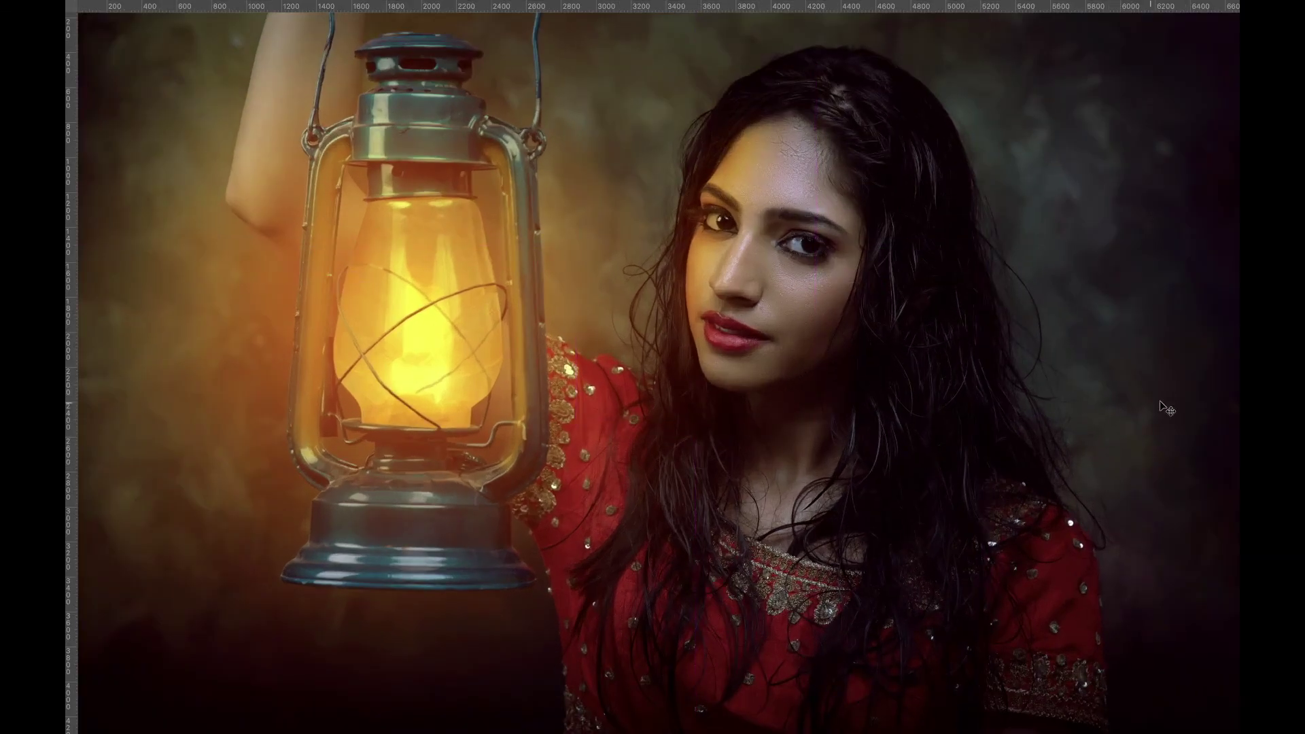